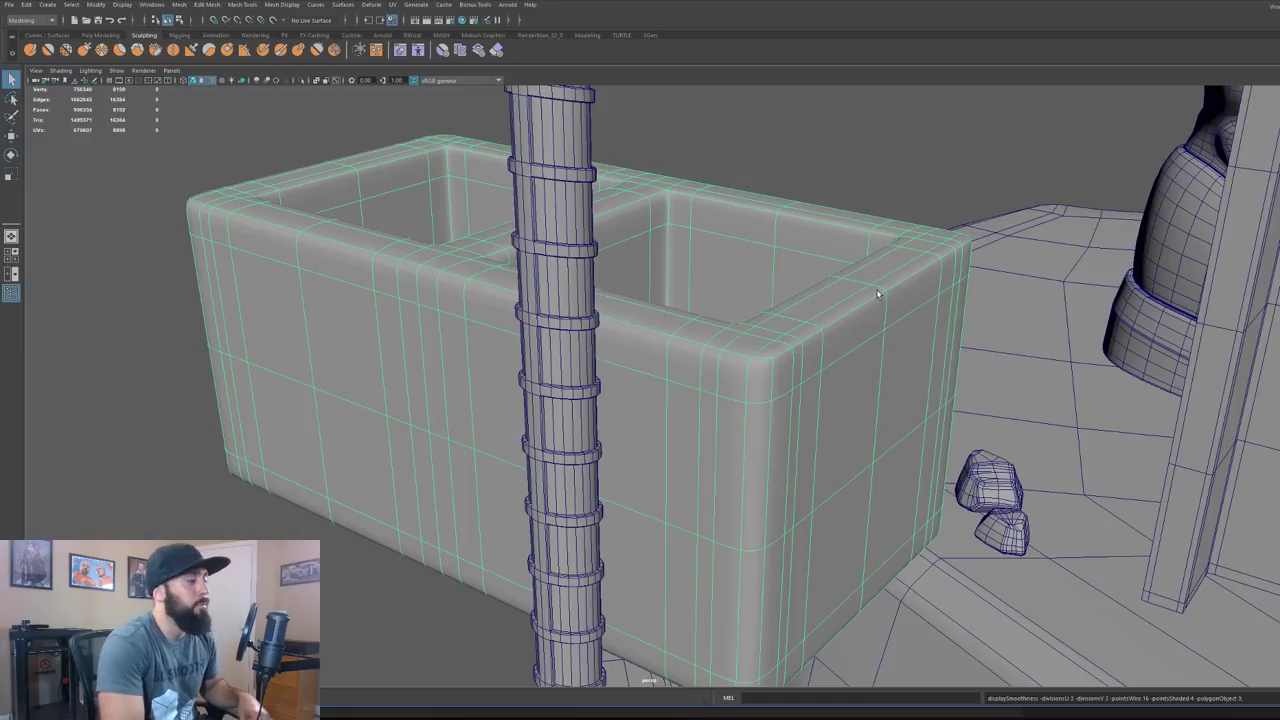
Return the cinder block to its unsmoothed display, and bevel the diagonal edge loop on the half cylinder by about 0.108
key("1")
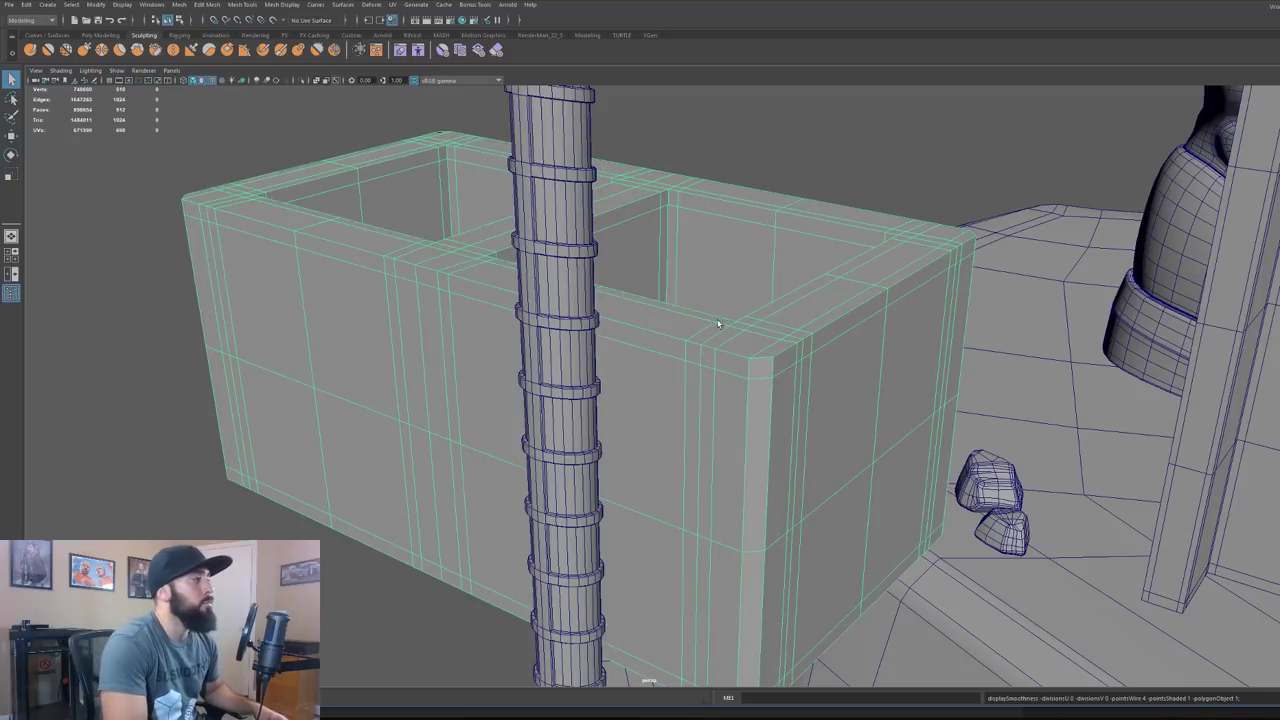
double_click(768, 279)
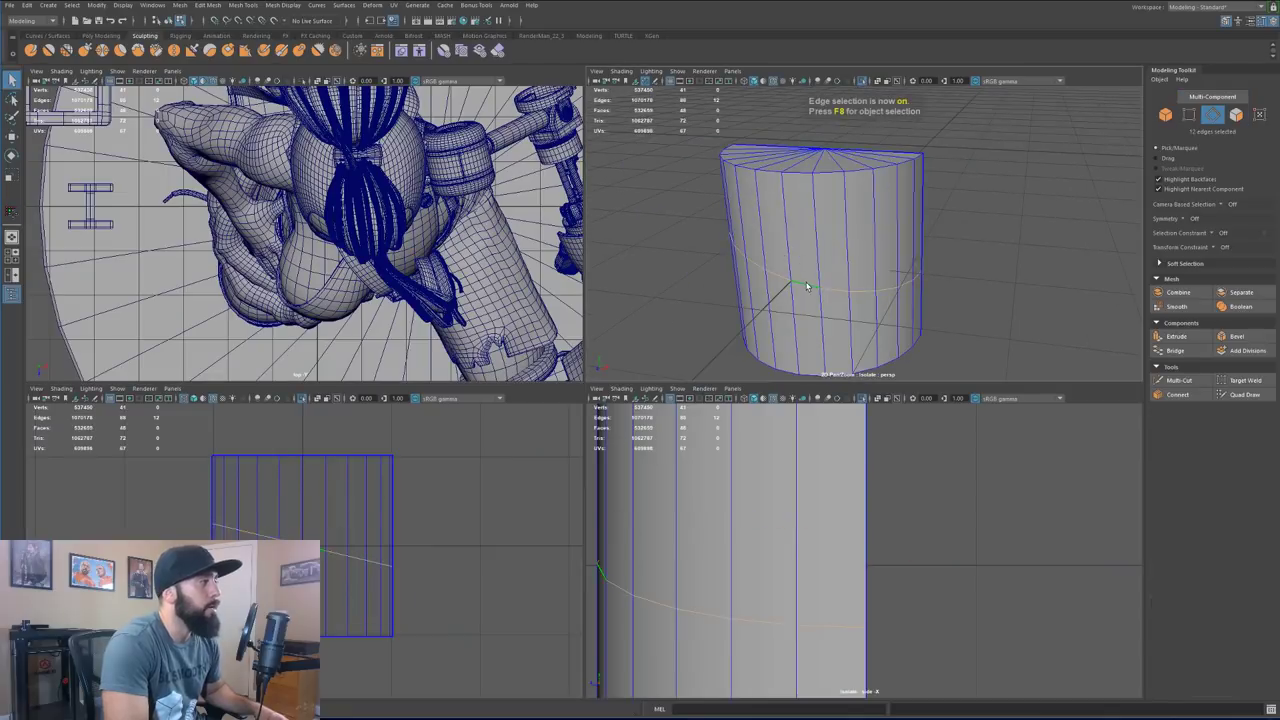
left_click_drag(764, 279, 773, 279)
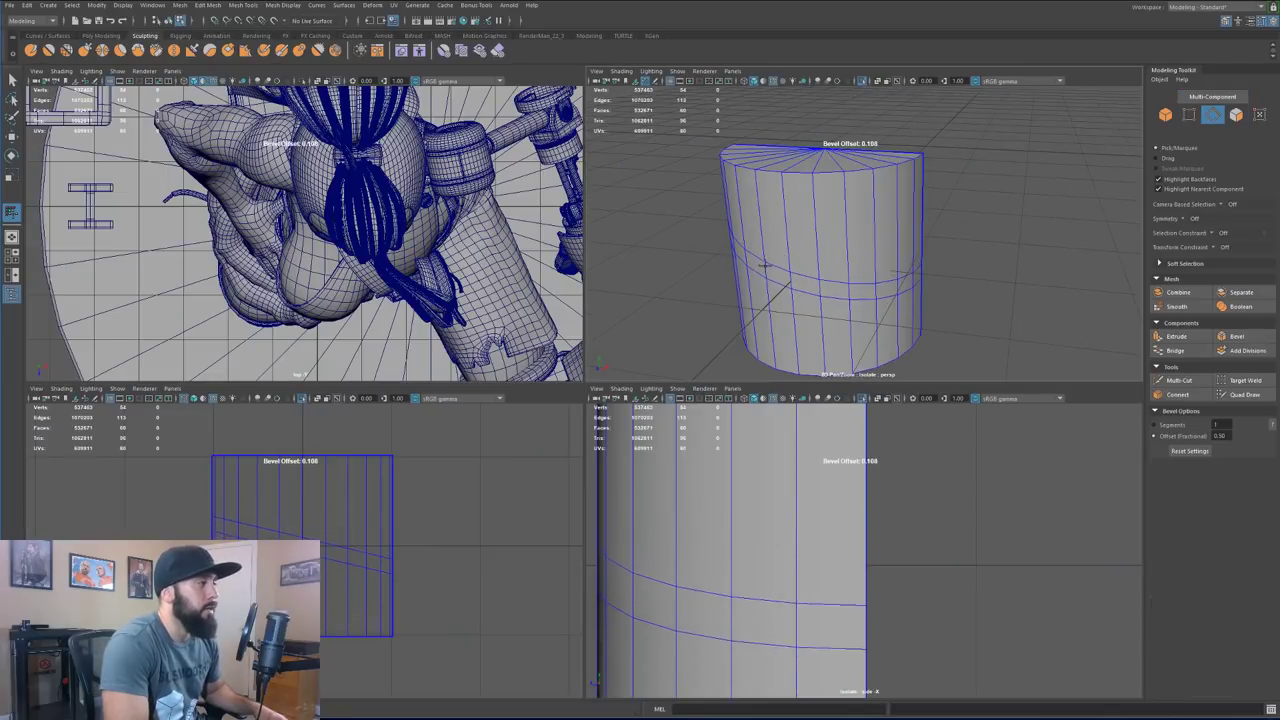
Select the band of faces between the bevelled edges of the half cylinder and extrude it outward
key("F11")
left_click_drag(940, 141, 883, 223, "alt")
left_click(840, 212)
double_click(891, 227, "shift")
key("ctrl+e")
left_click_drag(1002, 286, 1005, 286)
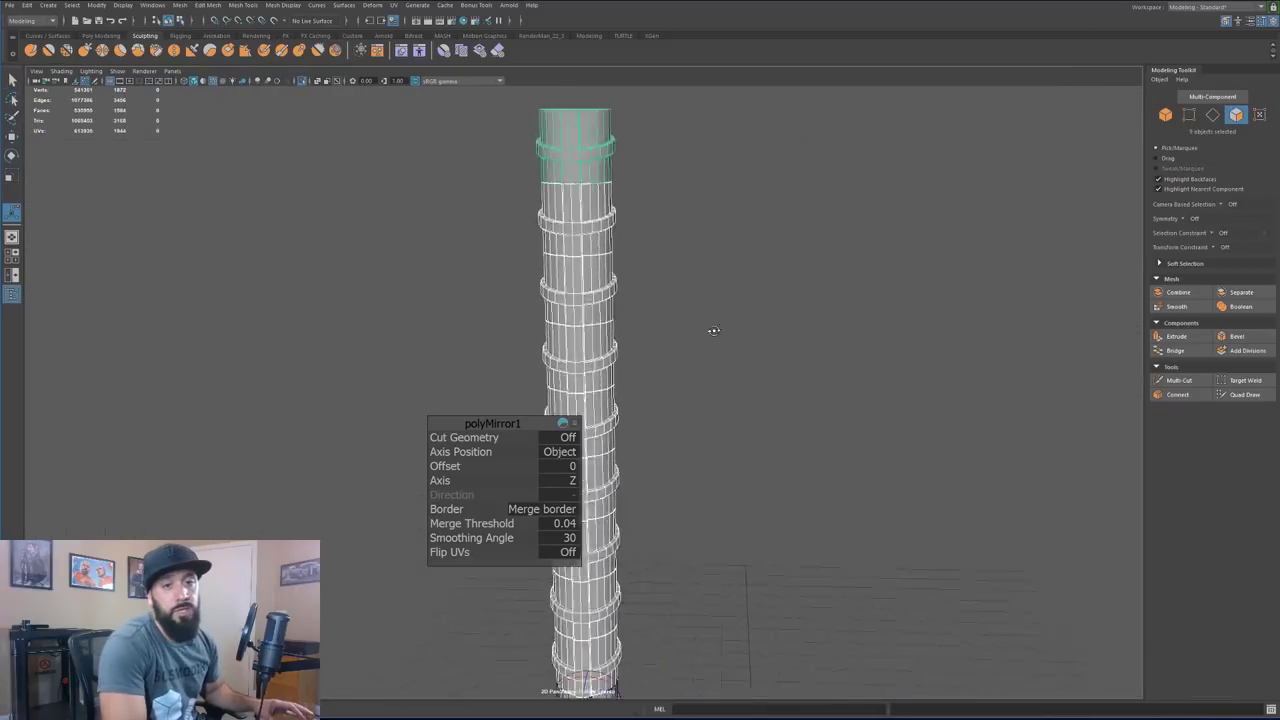
Set the rebar cylinder to edge component selection
right_click(700, 286)
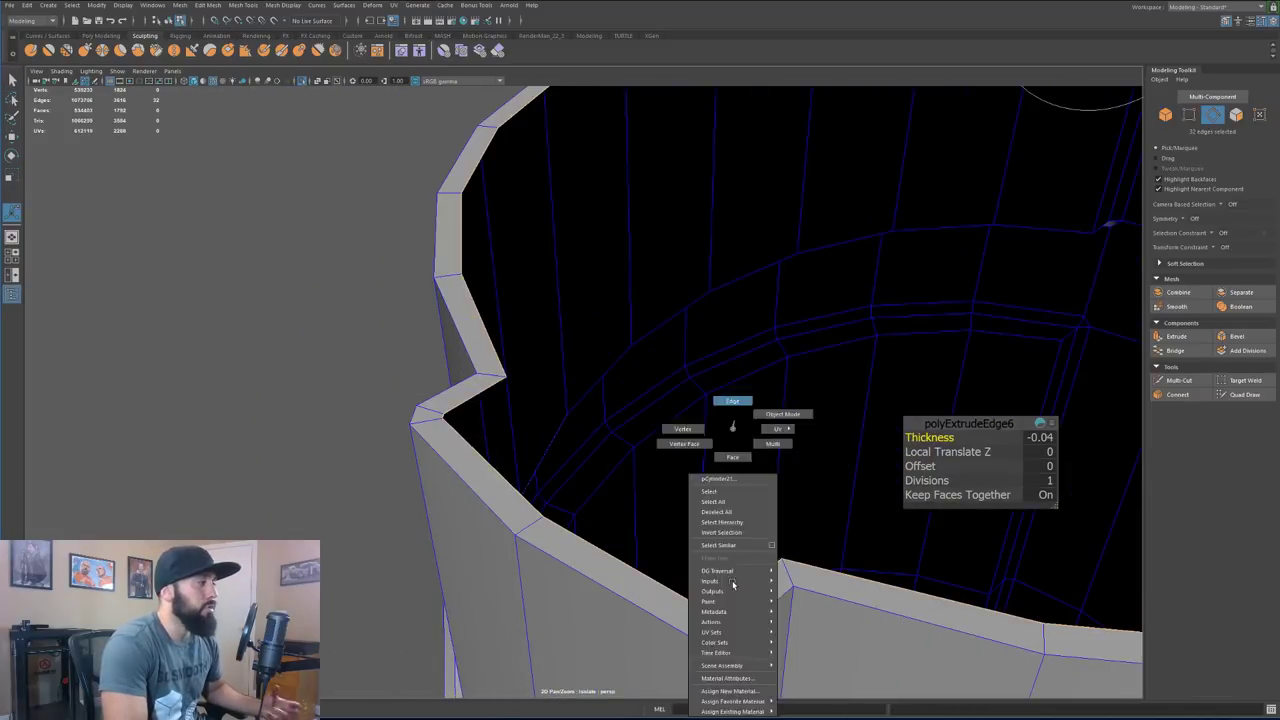
right_click_drag(731, 423, 734, 400)
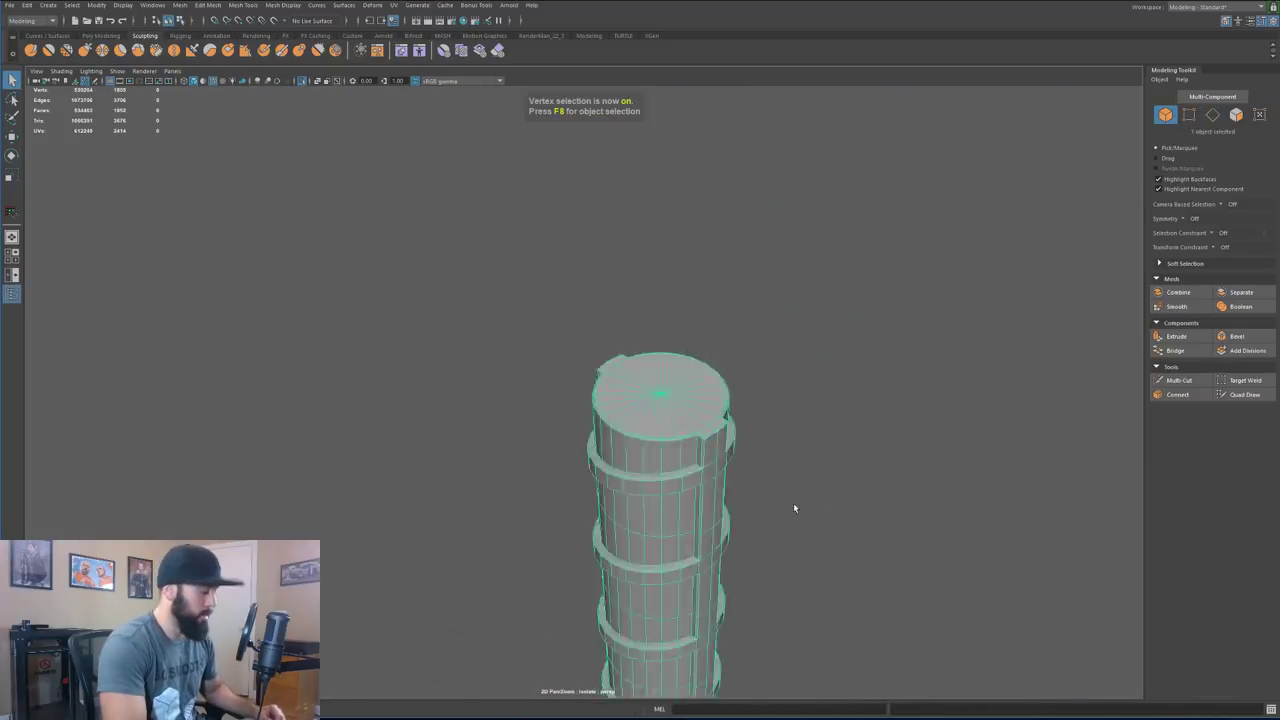
right_click(700, 429)
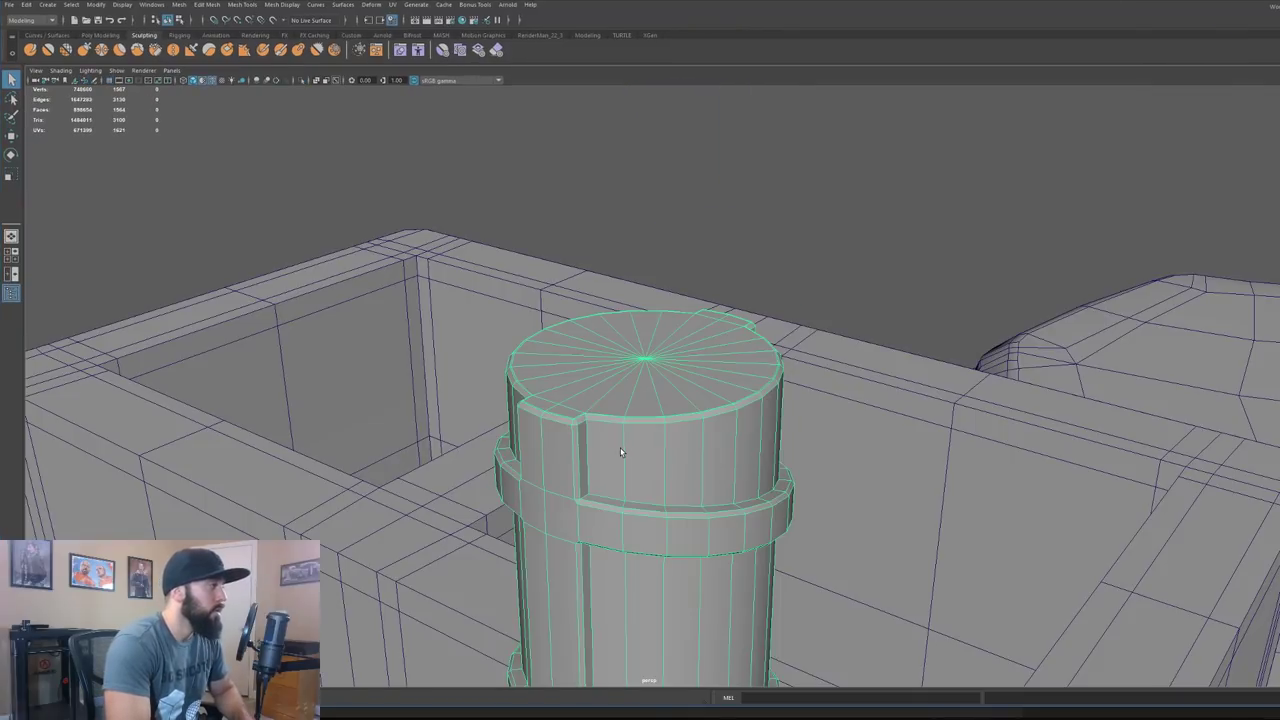
Check the rebar's top end in smooth mesh preview and return it to the unsmoothed display
key("3")
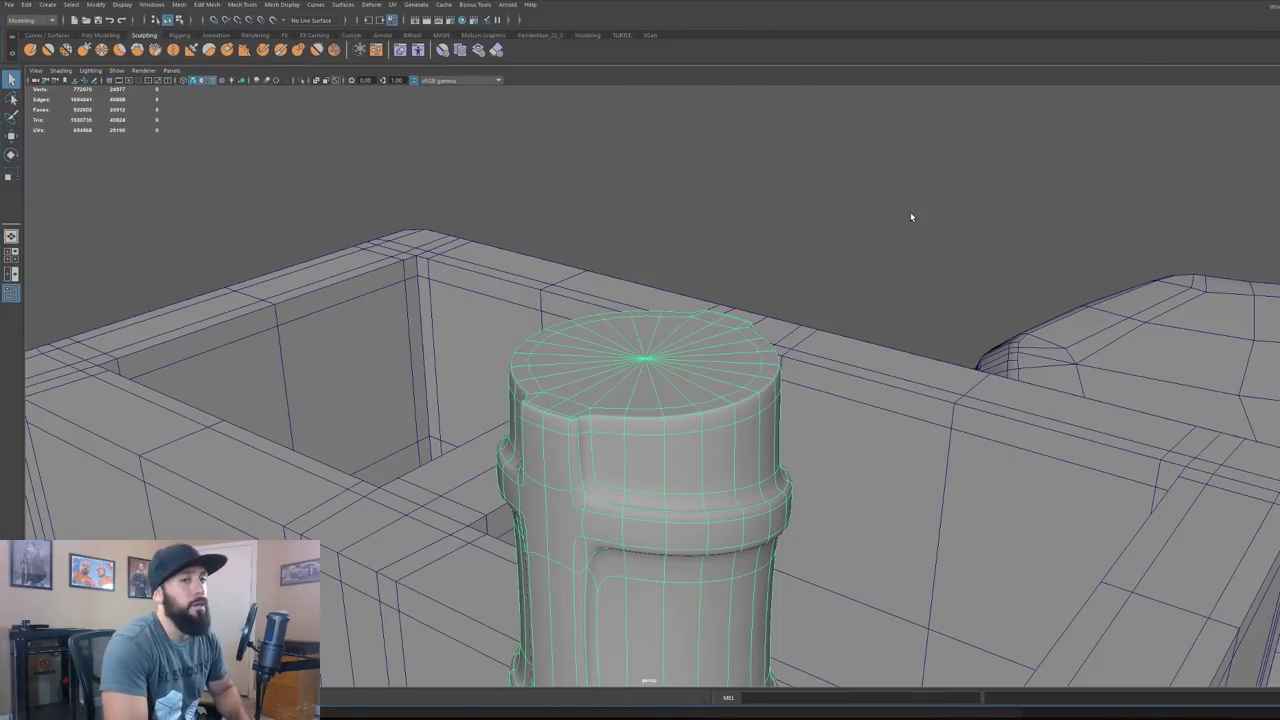
left_click(910, 212)
left_click(646, 480)
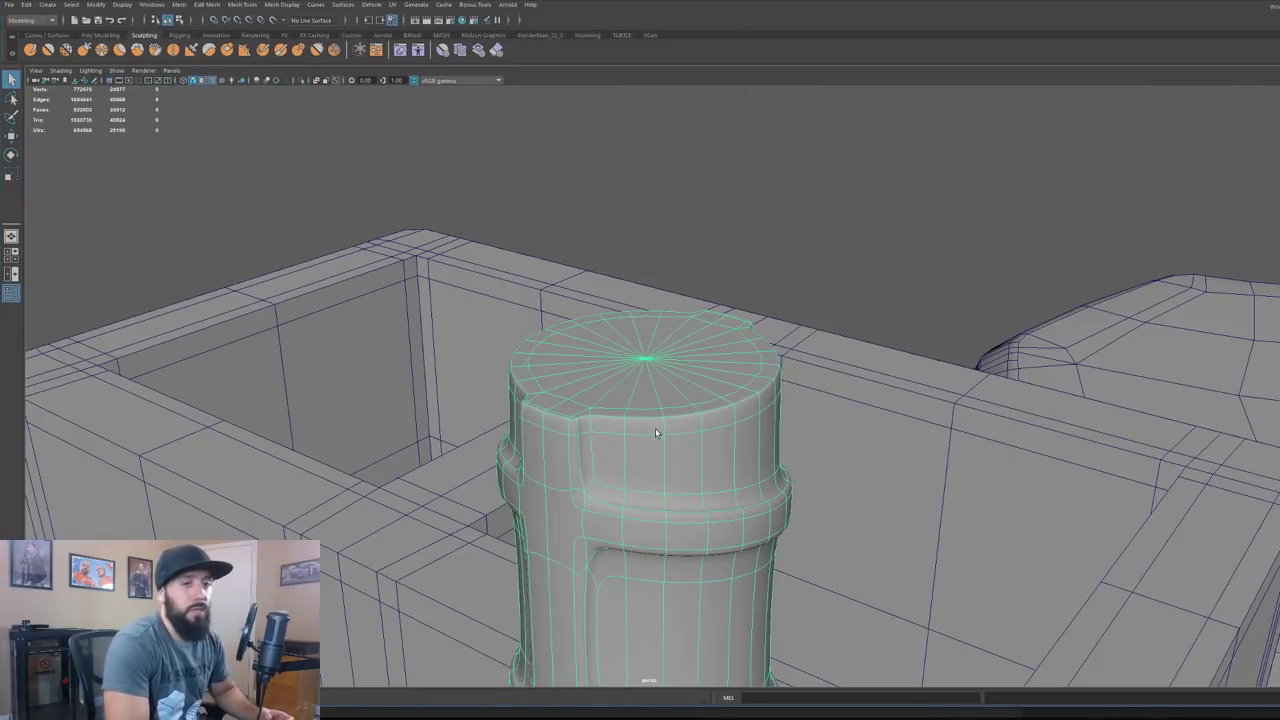
key("1")
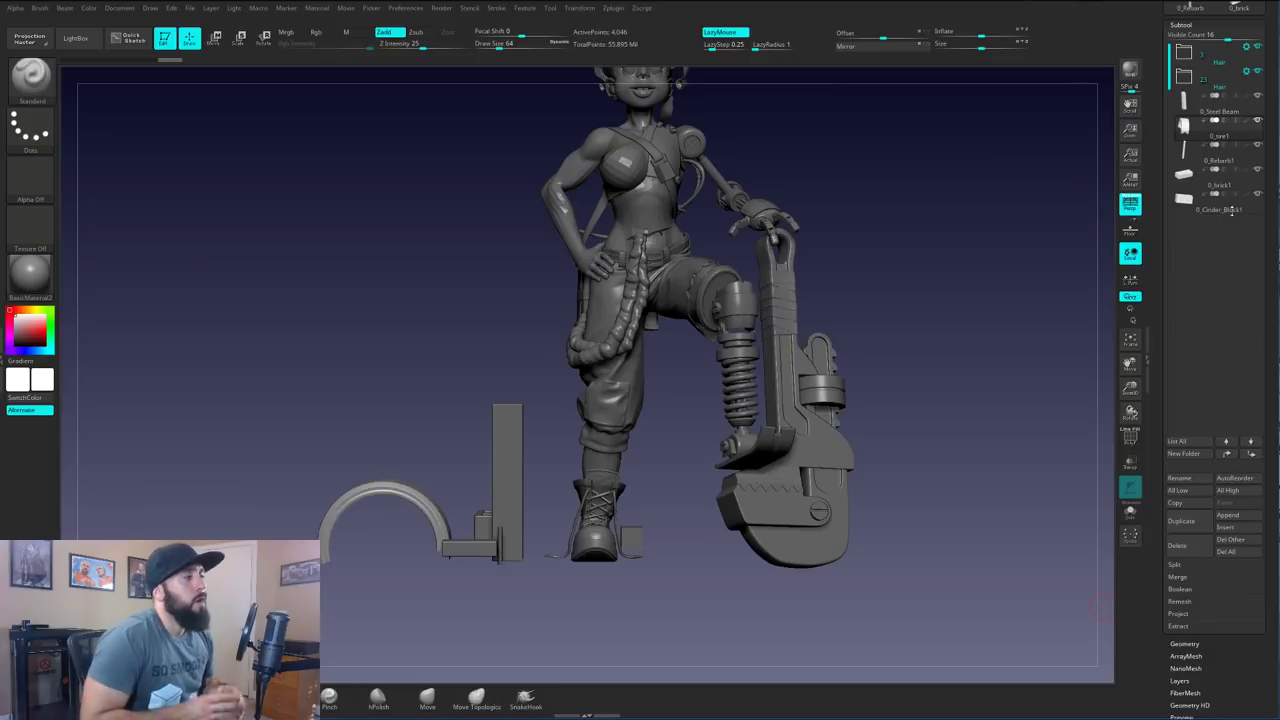
In ZBrush, insert a cube primitive from Ryan's Tools, place it beneath the character's boot, and show its polyframe
left_click(613, 8)
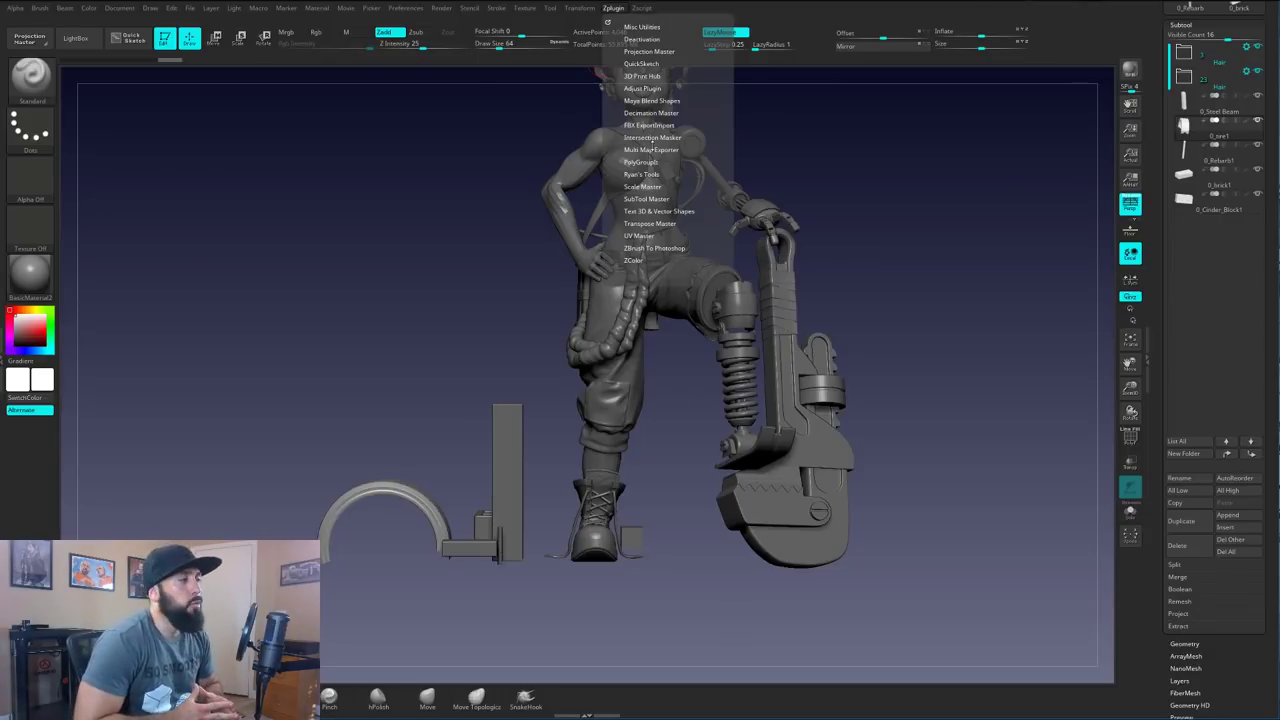
left_click(642, 175)
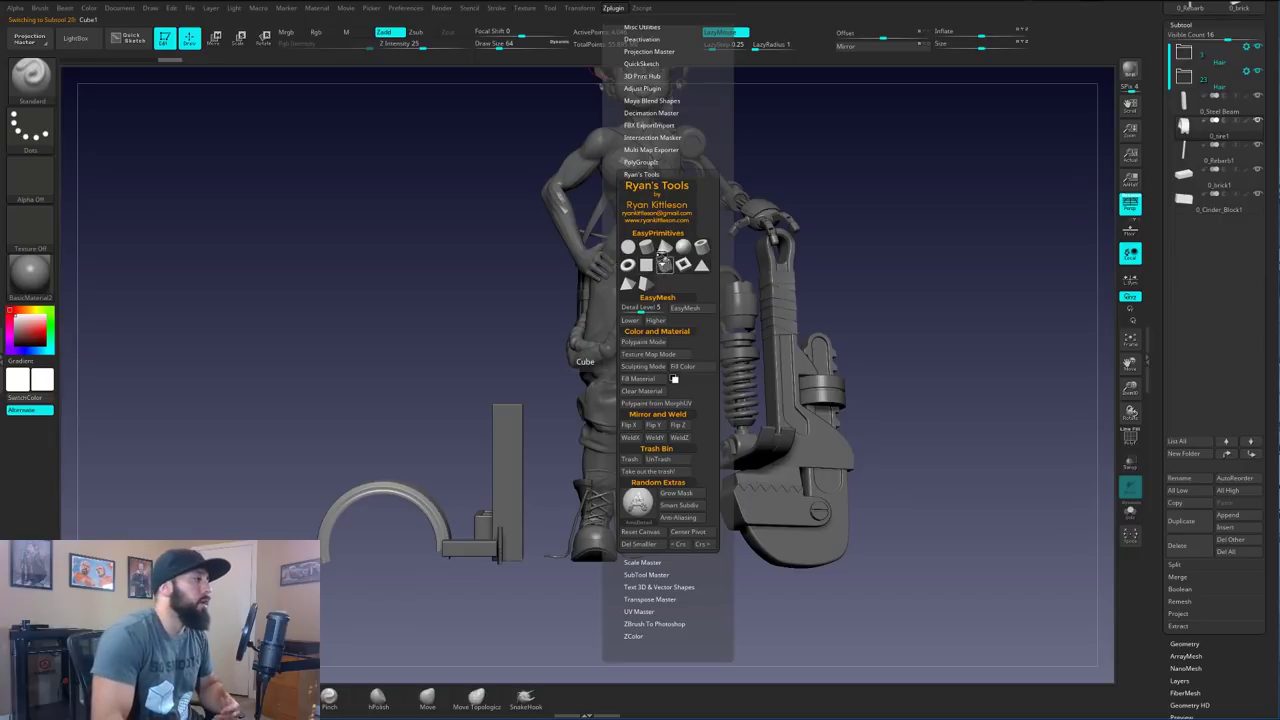
left_click(663, 269)
left_click_drag(323, 520, 640, 520)
left_click_drag(699, 488, 699, 532)
left_click_drag(699, 461, 699, 523)
left_click_drag(638, 583, 560, 583)
left_click(1127, 443)
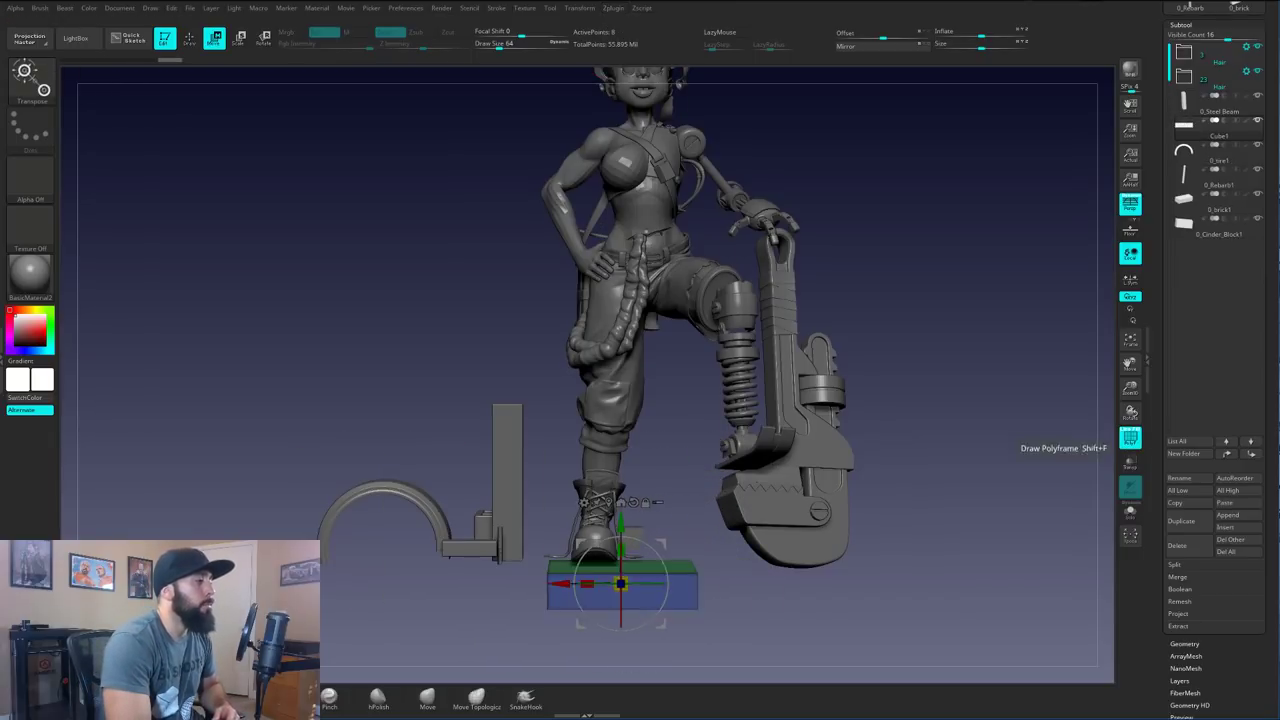
Subdivide the cube beneath the boot repeatedly and toggle its polyframe display
left_click_drag(910, 420, 935, 500)
left_click_drag(860, 520, 788, 452, "alt")
key("ctrl+d")
key("ctrl+d")
key("ctrl+d")
key("ctrl+d")
key("ctrl+d")
left_click_drag(1269, 250, 1269, 430)
key("q")
key("ctrl+d")
key("ctrl+d")
key("ctrl+d")
left_click(1134, 433)
Scale the cube up into a wide slab that supports the boot
left_click_drag(889, 517, 895, 460, "shift")
left_click_drag(1130, 386, 1122, 310)
left_click_drag(900, 420, 900, 450)
key("e")
left_click_drag(545, 445, 625, 462)
left_click_drag(860, 410, 864, 375, "shift")
left_click_drag(547, 386, 547, 397)
Fine-tune the slab's height and proportions so its top meets the sole of the boot
left_click_drag(790, 312, 840, 322)
left_click_drag(840, 322, 815, 370, "alt")
left_click_drag(547, 421, 547, 436)
left_click_drag(547, 395, 549, 384)
left_click_drag(900, 340, 926, 350)
left_click_drag(545, 440, 522, 425)
mouse_move(955, 342)
left_mouse_down()
mouse_move(932, 380)
mouse_move(972, 356)
mouse_move(946, 336)
left_mouse_up()
left_click(592, 78, "alt")
left_click_drag(1130, 388, 1130, 352)
left_click_drag(1130, 364, 1166, 444)
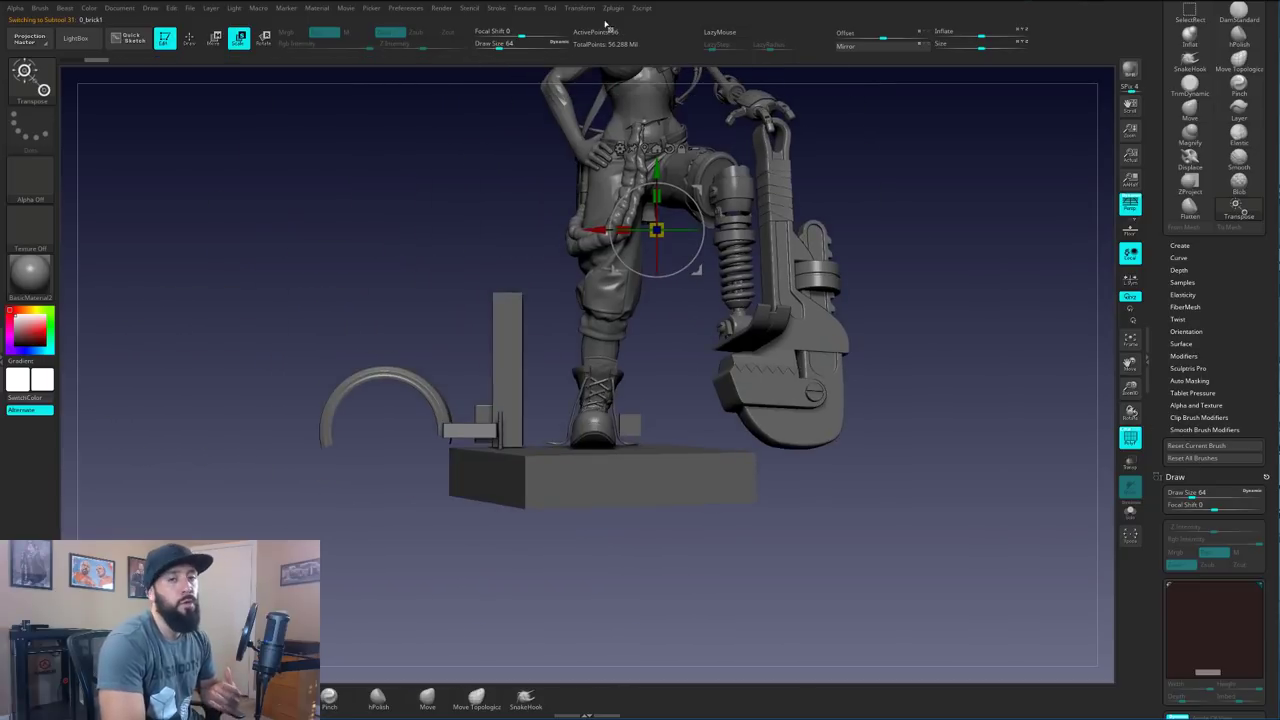
Review the Center Pivot option in Ryan's Tools, and select the slab among the subtools
left_click(613, 8)
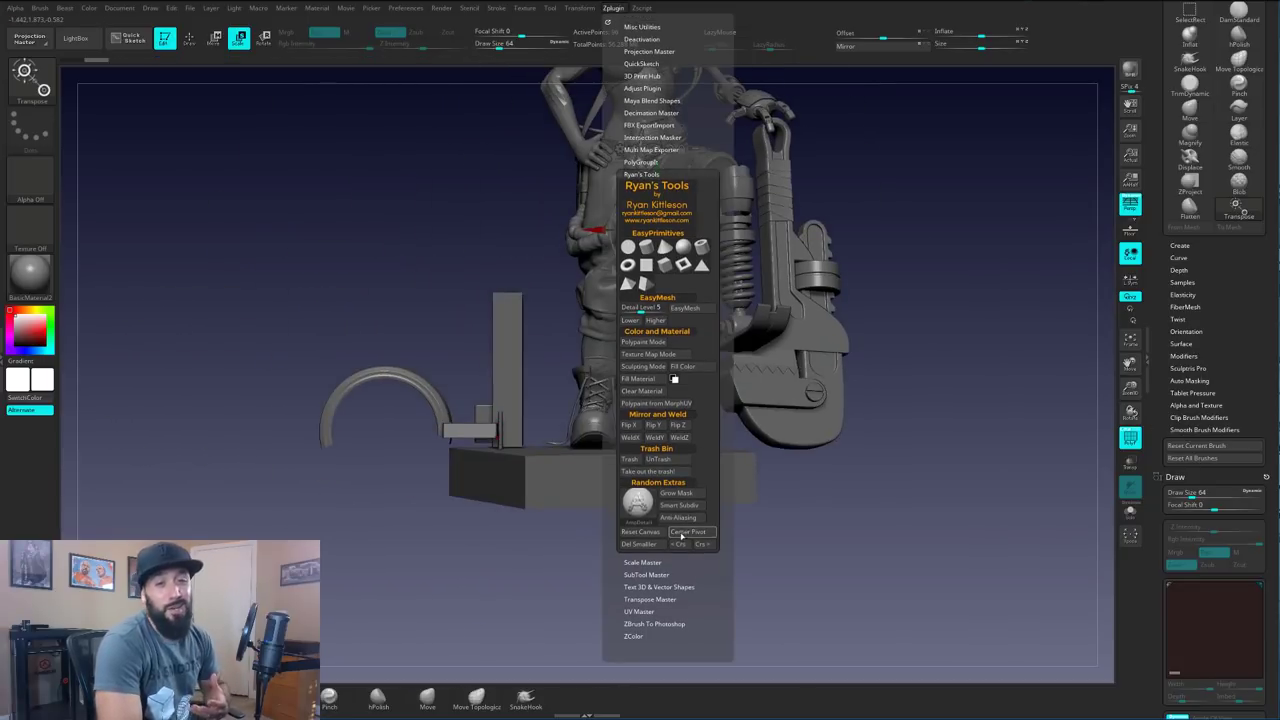
key("w")
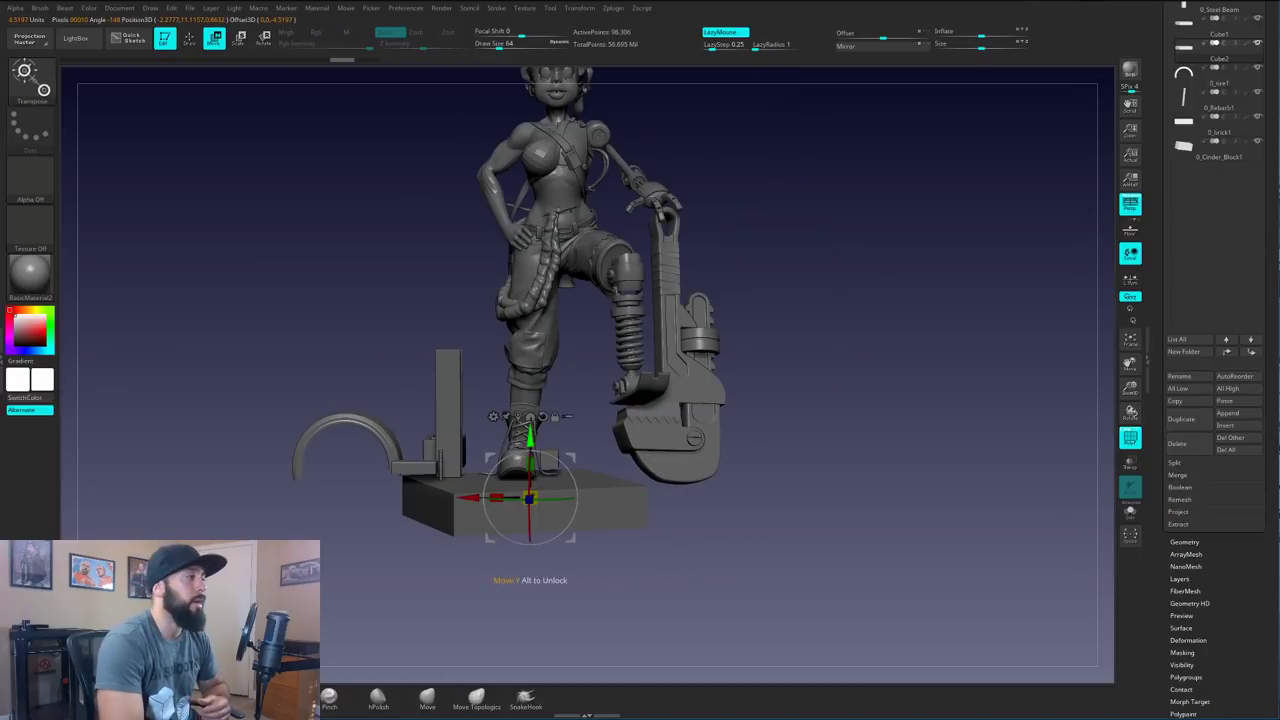
left_click_drag(1268, 60, 1268, 176)
left_click(1230, 145)
left_click(1235, 171)
left_click_drag(789, 474, 827, 543, "ctrl")
left_click(449, 400, "alt")
left_click(468, 504, "alt")
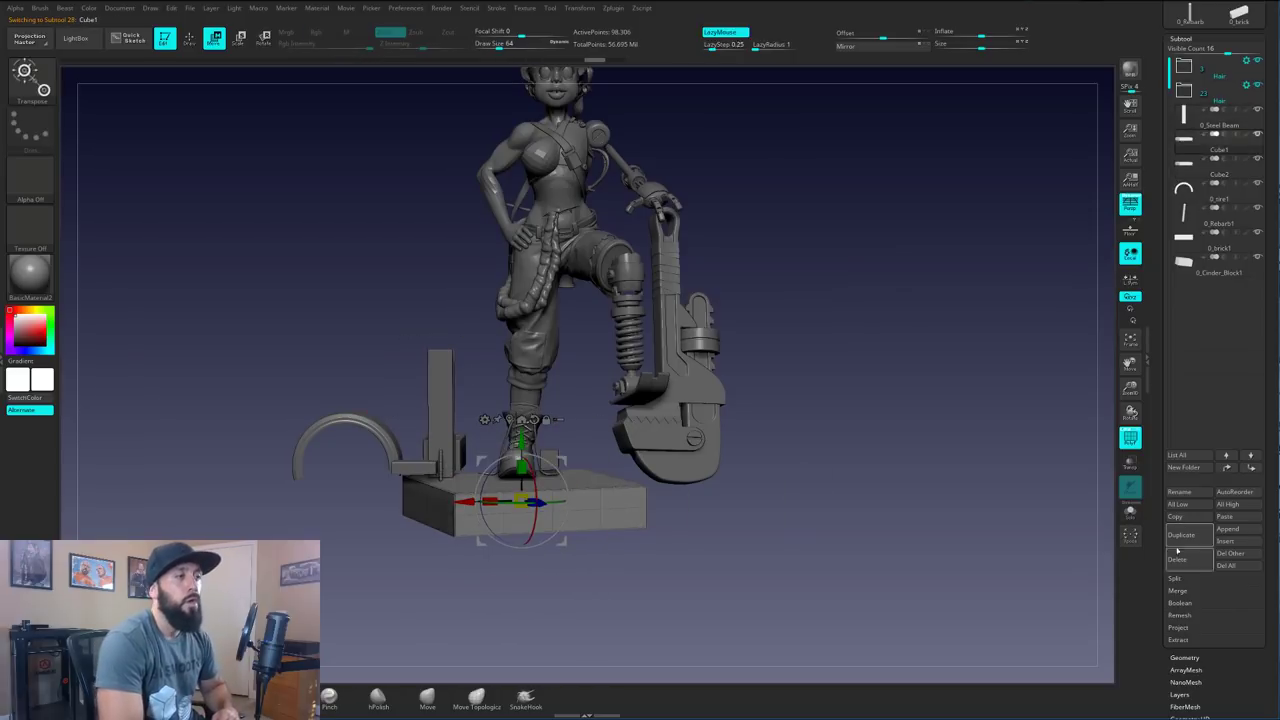
Duplicate a slab subtool and delete the extra slab copies
left_click(1172, 537)
left_click(1231, 177)
left_click(1180, 560)
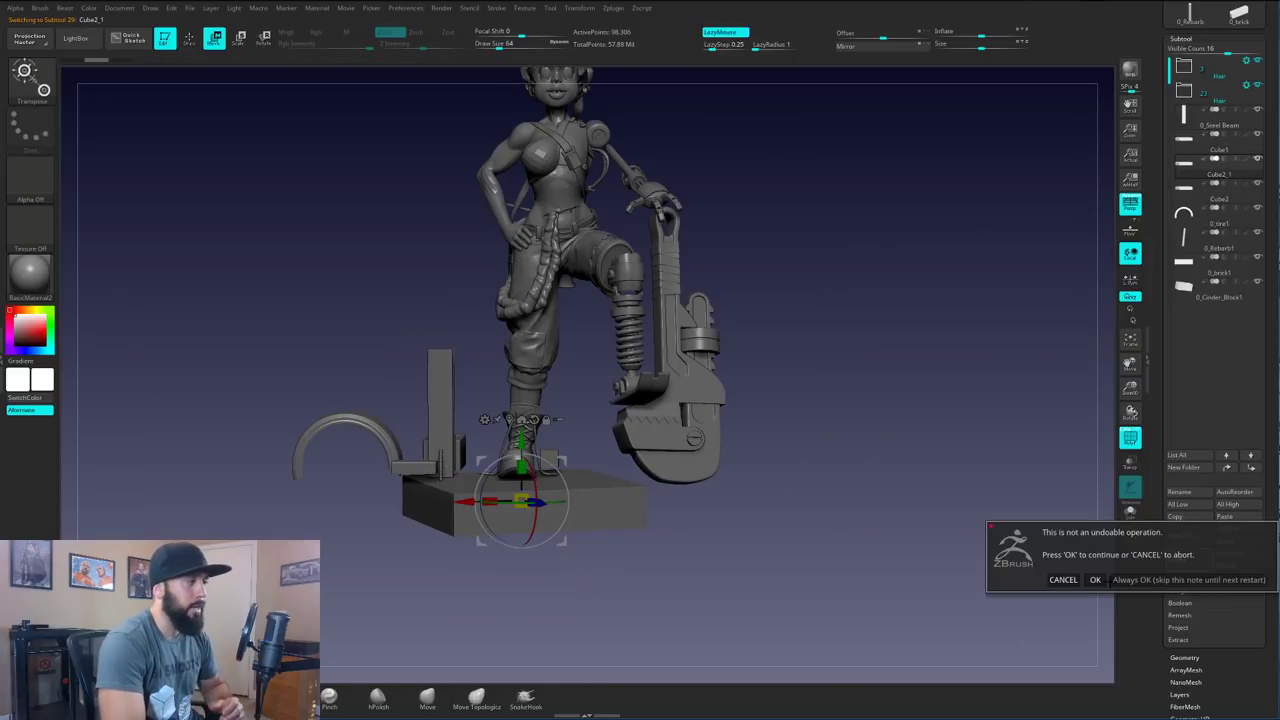
left_click(1096, 580)
Insert another cube primitive and position it as a wide block under the giant wrench
left_click(613, 7)
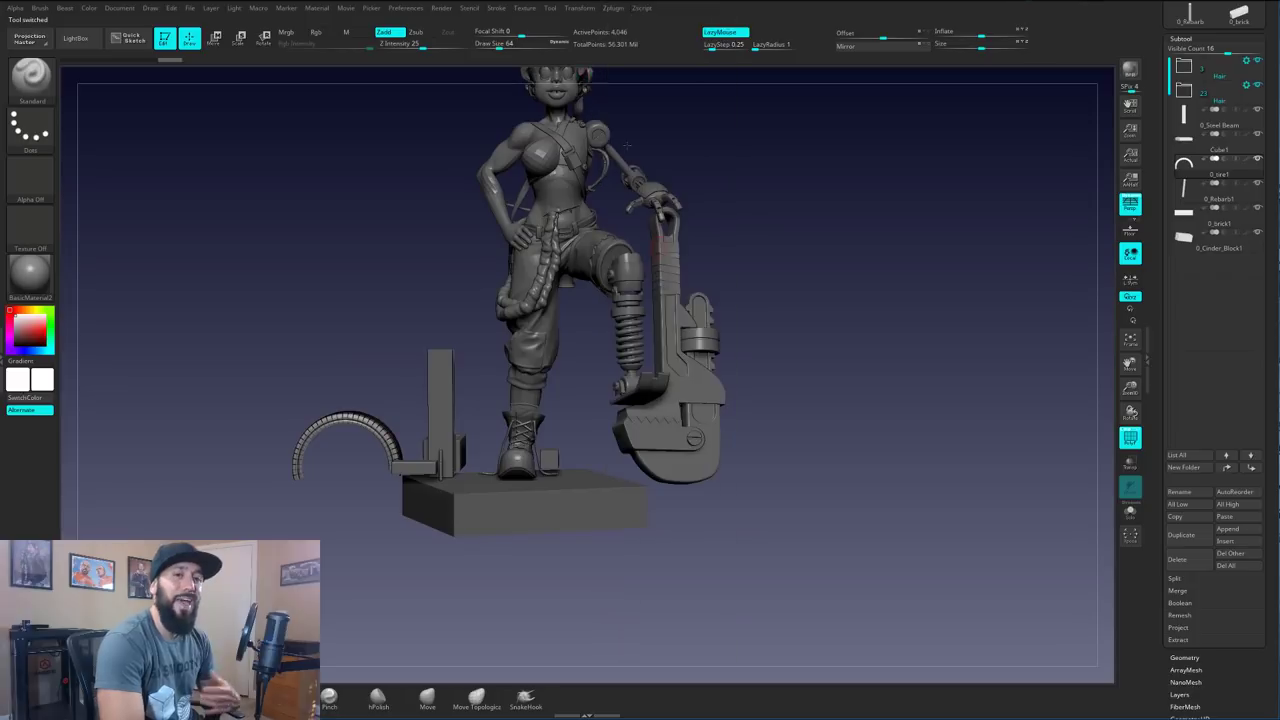
left_click(666, 264)
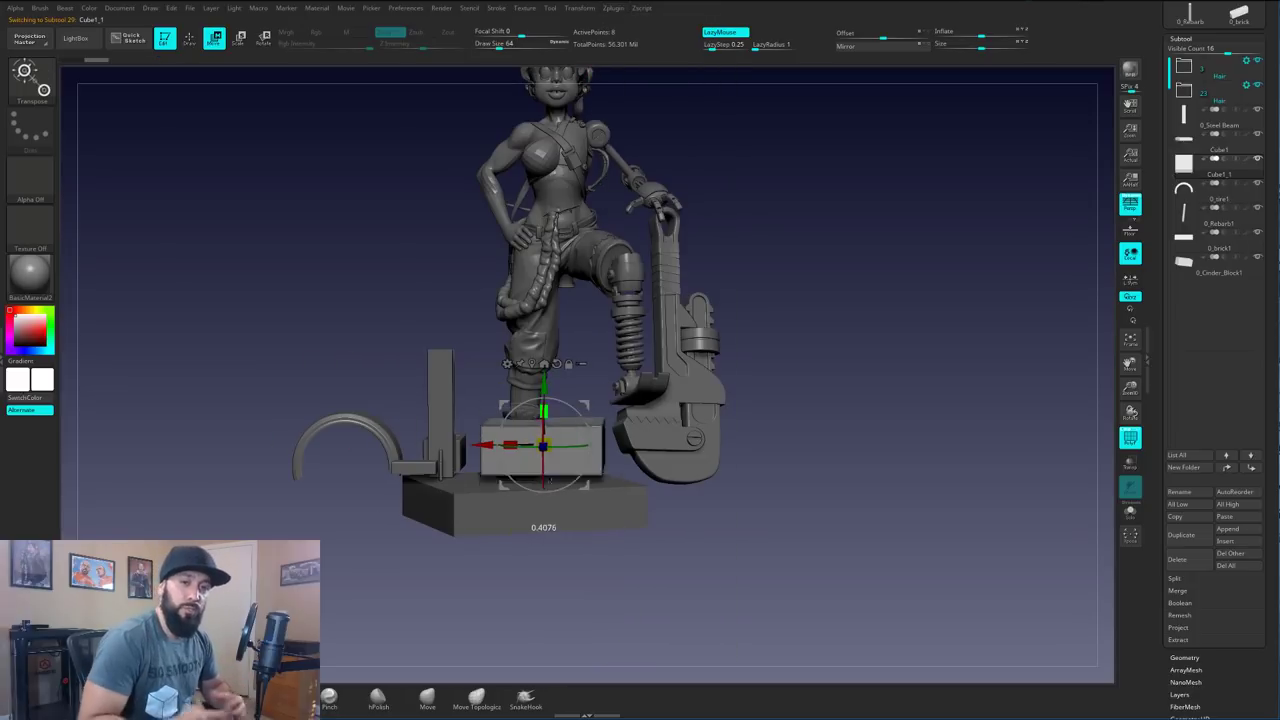
left_click_drag(510, 496, 470, 496)
right_click_drag(470, 500, 540, 600, "ctrl")
left_click_drag(496, 498, 624, 491)
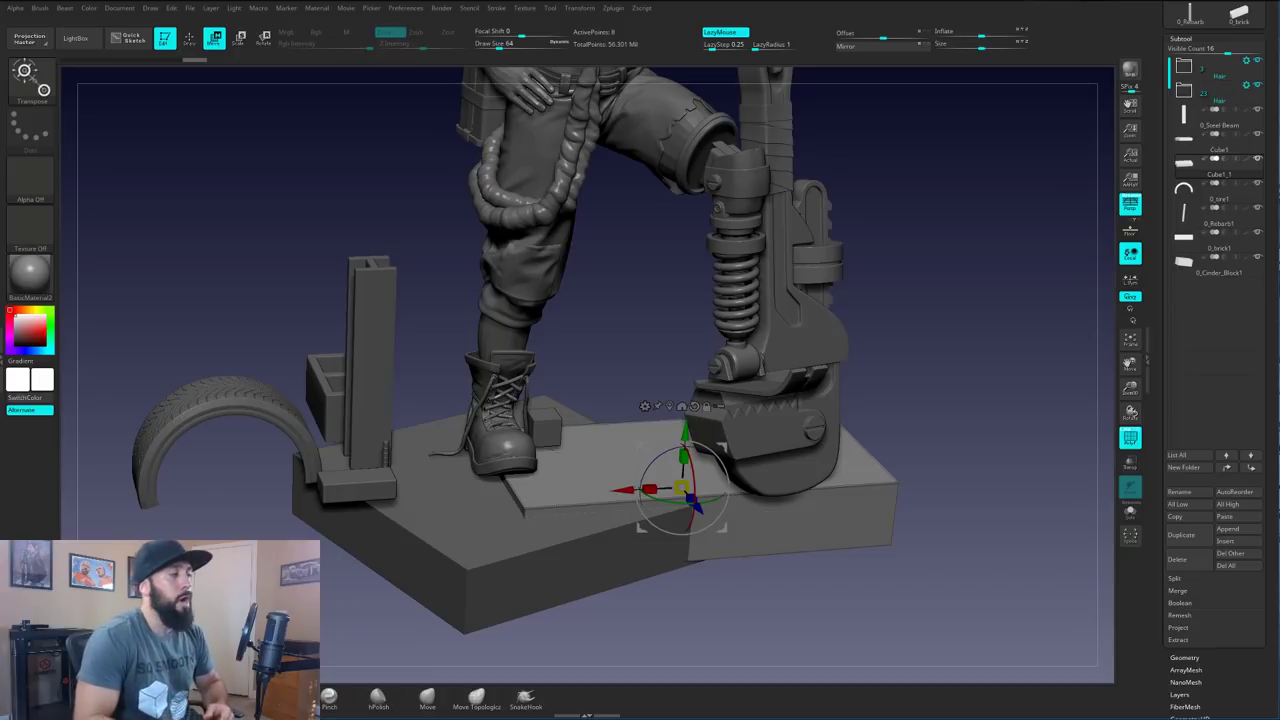
Try different positions and tilts for the new block beneath the wrench, undoing the unwanted moves
left_click_drag(727, 480, 745, 555)
left_click_drag(856, 572, 810, 610)
key("ctrl+z")
left_click_drag(540, 500, 726, 464)
left_click_drag(900, 600, 935, 545)
left_click_drag(790, 382, 790, 395)
left_click_drag(900, 590, 925, 590)
left_click_drag(790, 456, 772, 468)
key("ctrl+z")
Fine-tune the height and placement of the block so it supports the wrench head
left_click_drag(790, 420, 790, 392)
left_click_drag(790, 396, 790, 418)
mouse_move(900, 610)
left_mouse_down()
mouse_move(960, 605)
mouse_move(900, 600)
left_mouse_up()
left_click_drag(756, 478, 775, 478)
mouse_move(900, 600)
left_mouse_down()
mouse_move(915, 640)
mouse_move(925, 600)
left_mouse_up()
left_click_drag(800, 489, 776, 488)
left_click_drag(940, 600, 908, 565)
left_click_drag(572, 612, 572, 577)
left_click_drag(768, 434, 768, 439)
mouse_move(545, 545)
left_mouse_down()
mouse_move(566, 576)
mouse_move(550, 545)
left_mouse_up()
Subdivide the block under the wrench four times
key("ctrl+d")
key("ctrl+d")
key("ctrl+d")
key("ctrl+d")
scroll(1242, 393, "up", 8)
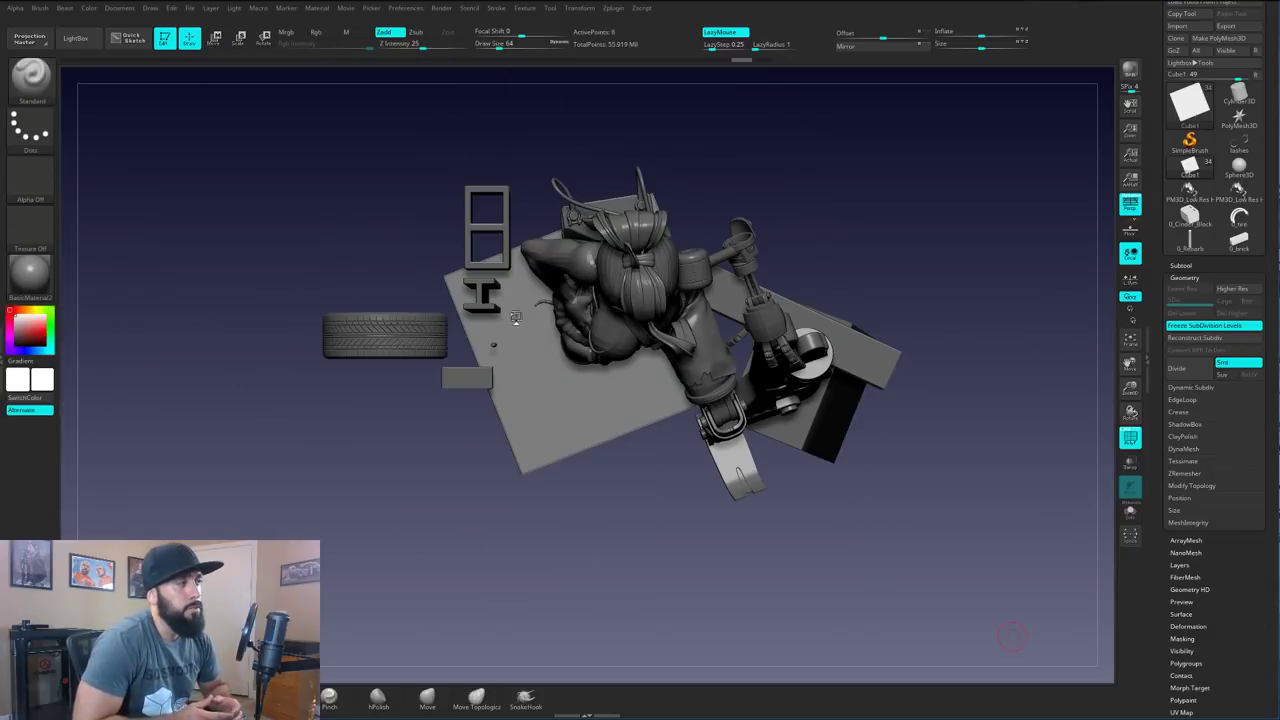
Trim the corners of the slab under the boot with TrimCurve into an irregular polygonal base
mouse_move(1009, 637)
left_mouse_down()
mouse_move(1052, 520)
mouse_move(535, 385)
mouse_move(545, 412)
left_mouse_up()
key("ctrl+shift+z")
key("ctrl+shift+z")
key("ctrl+shift+z")
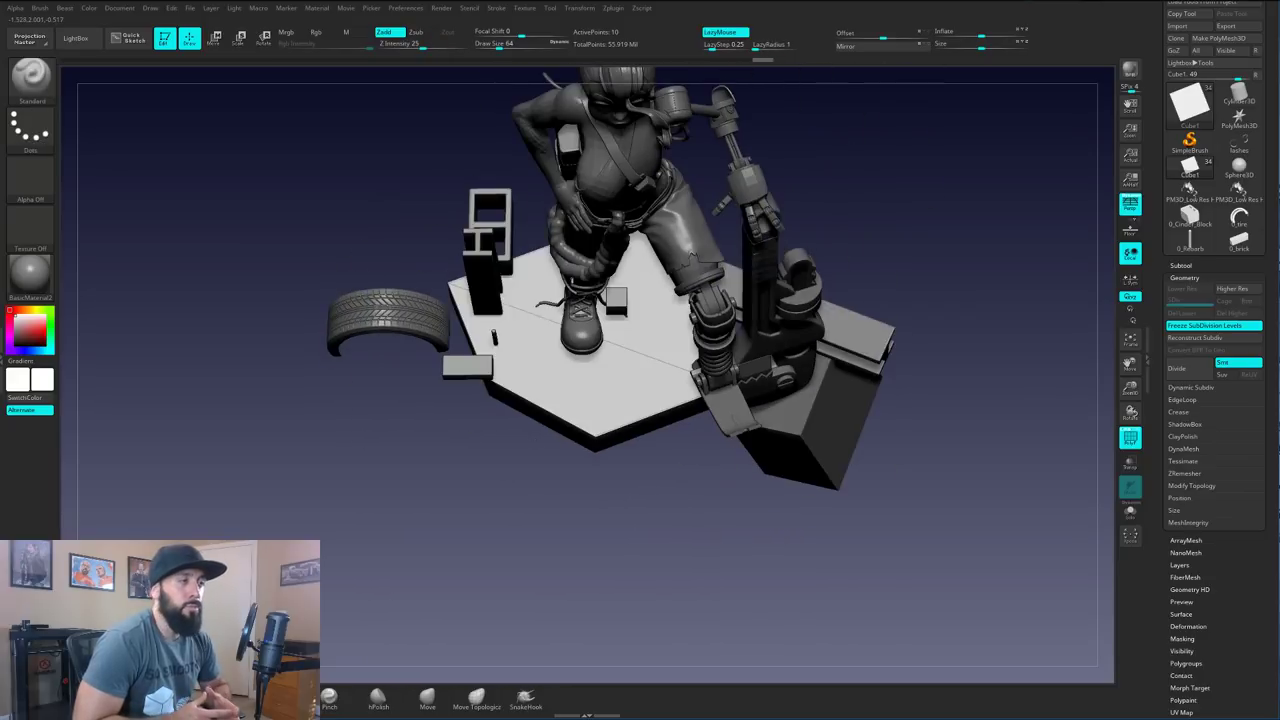
key("ctrl+shift+z")
key("ctrl+shift+z")
key("ctrl+shift+z")
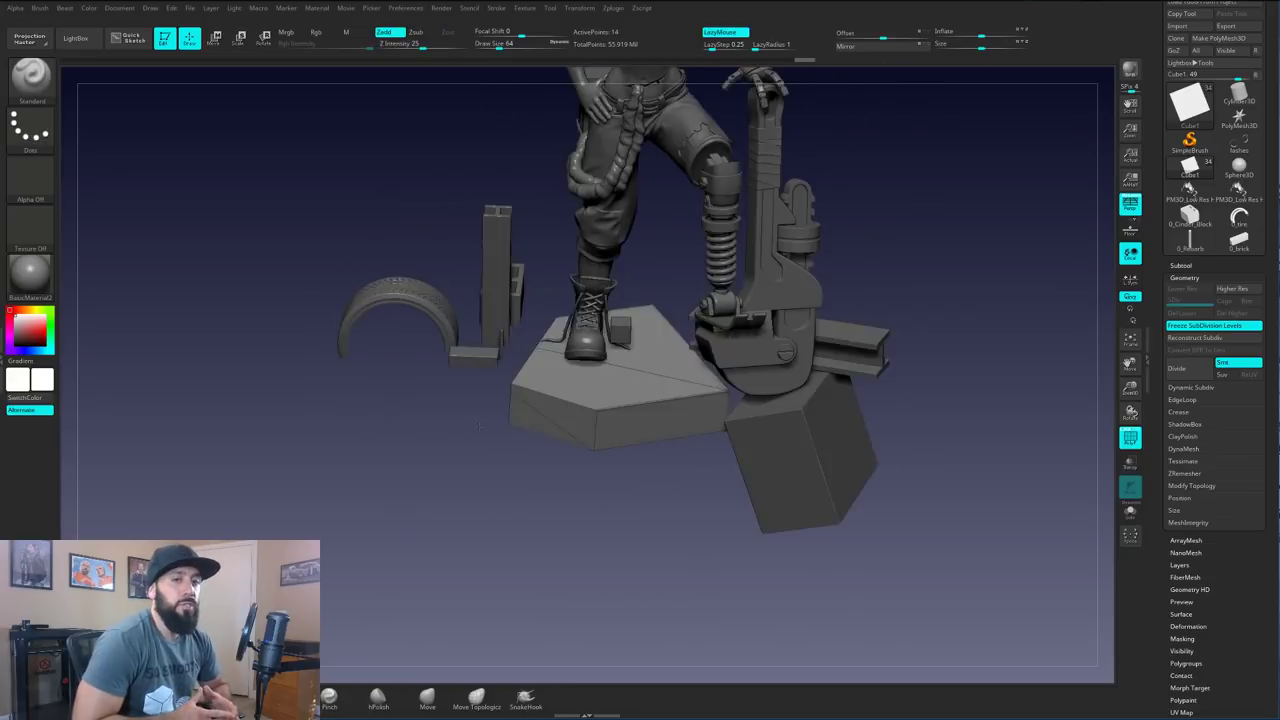
key("ctrl+shift+z")
key("ctrl+shift+z")
key("ctrl+shift+z")
key("ctrl+shift+z")
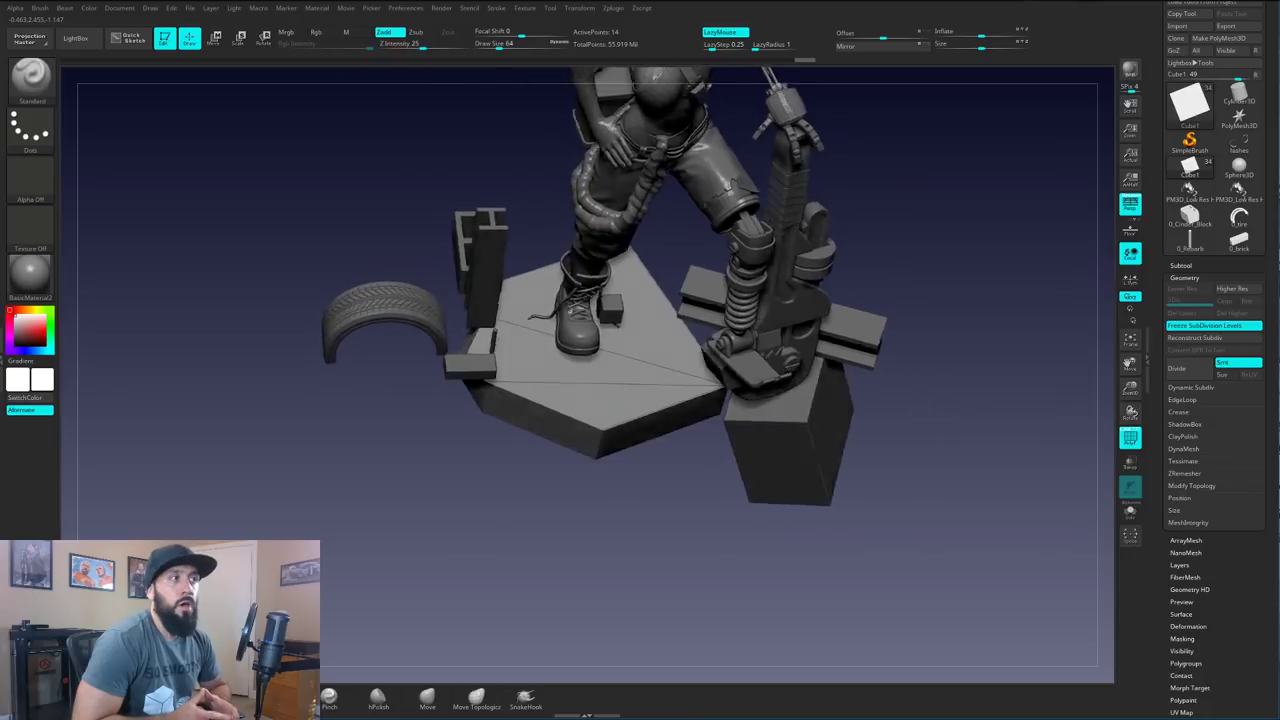
key("ctrl+shift+z")
key("ctrl+shift+z")
key("ctrl+shift+z")
key("ctrl+shift+z")
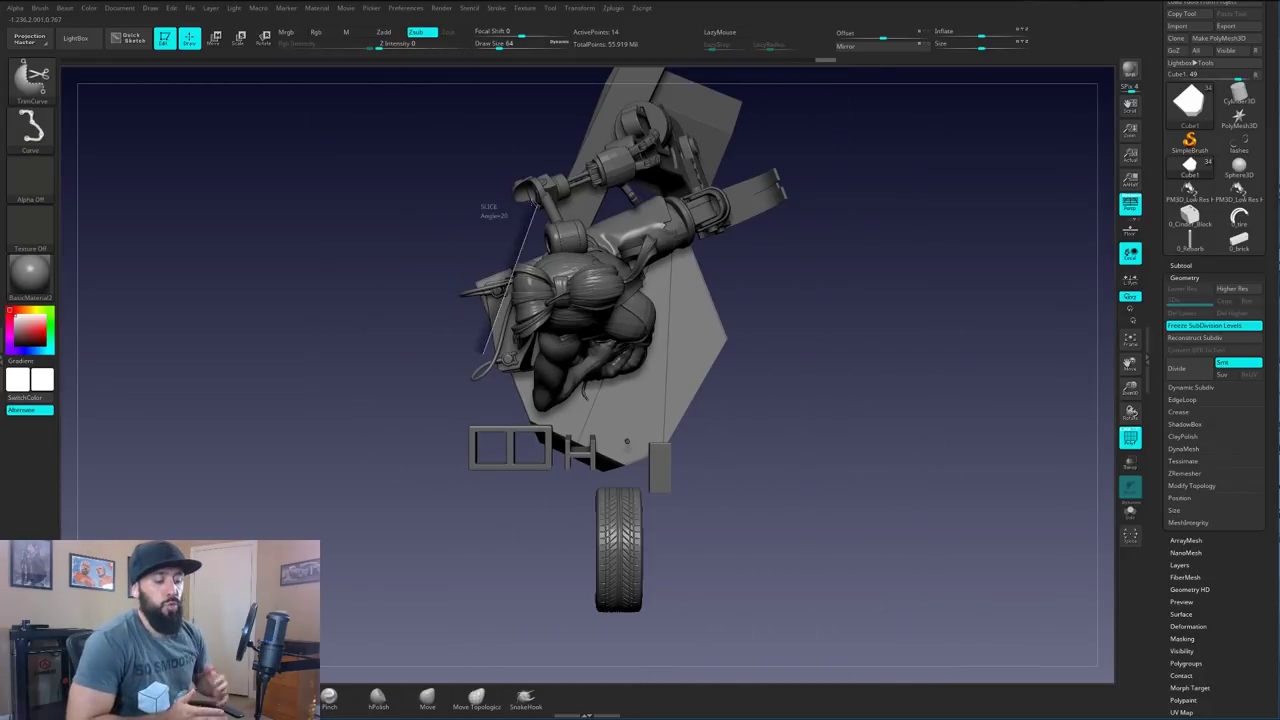
key("ctrl+shift+z")
key("ctrl+shift+z")
key("ctrl+shift+z")
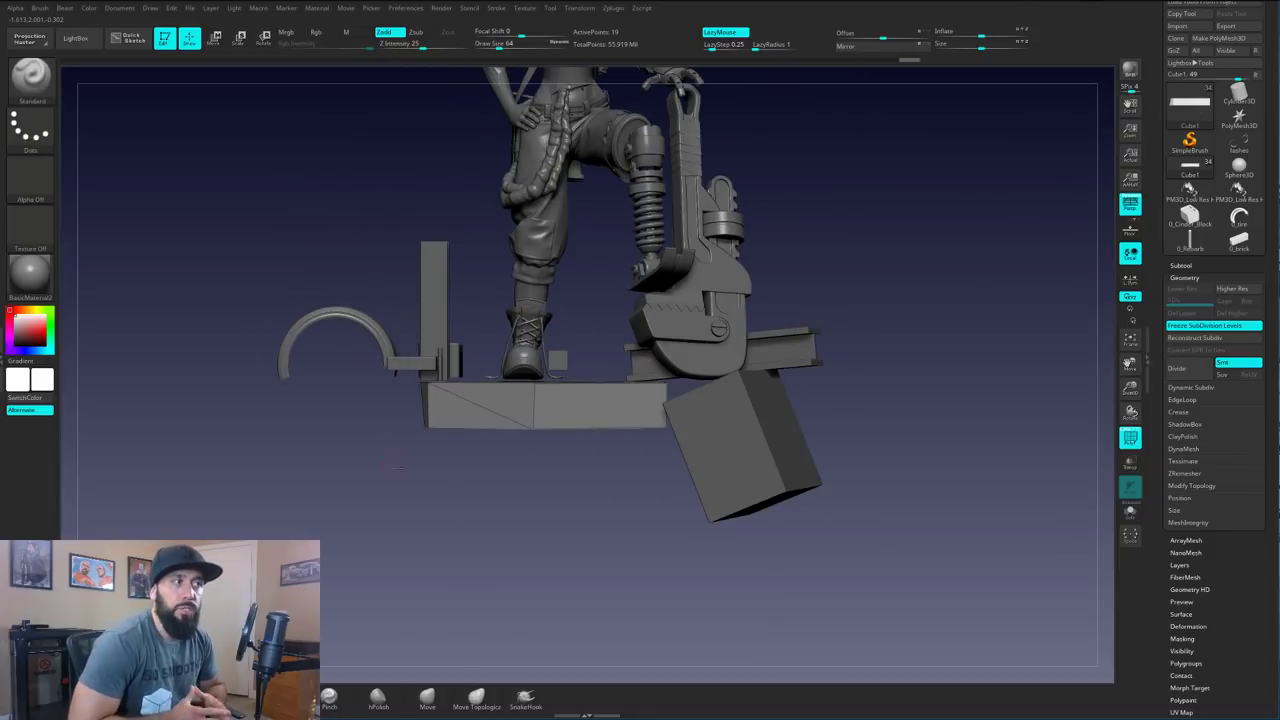
key("ctrl+shift+z")
key("ctrl+shift+z")
key("ctrl+shift+z")
key("ctrl+shift+z")
key("ctrl+shift+z")
key("ctrl+shift+z")
key("ctrl+shift+z")
key("ctrl+shift+z")
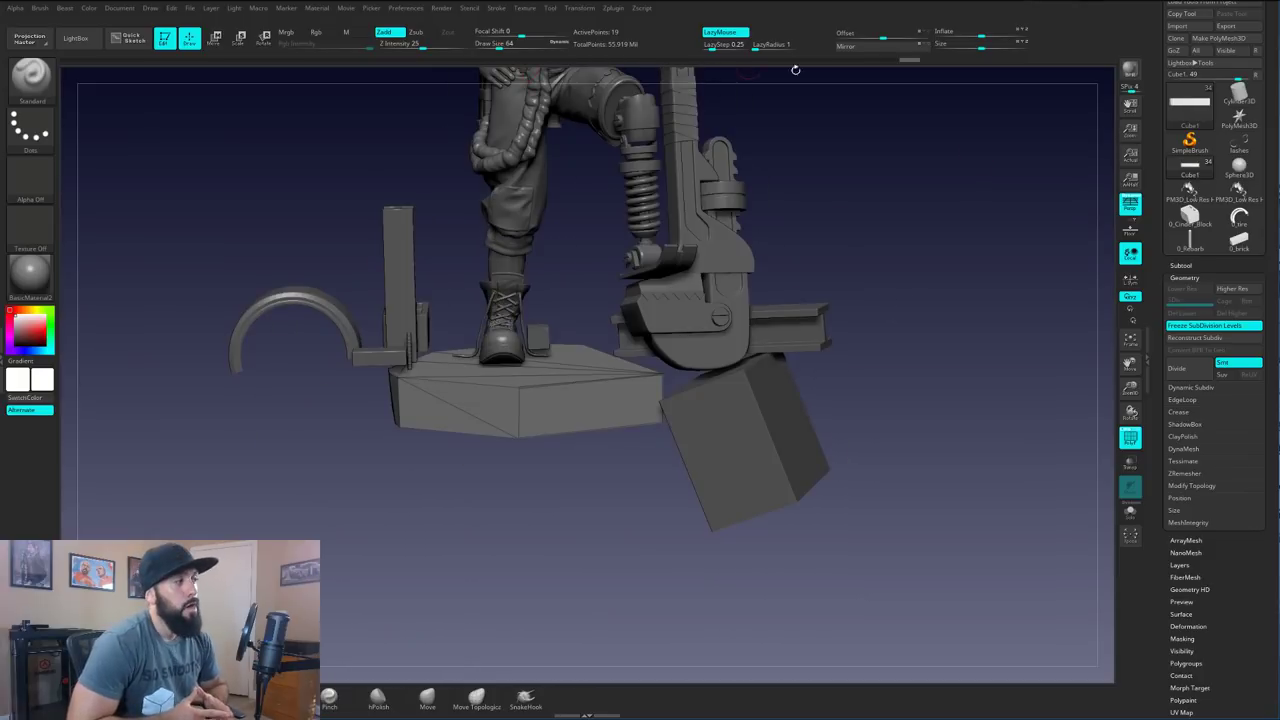
Insert a sphere primitive and move it down beneath the trimmed slab
left_click(613, 8)
left_click(632, 248)
key("w")
left_click_drag(518, 389, 545, 389)
left_click_drag(518, 355, 518, 390)
left_click_drag(518, 328, 518, 428)
Scale and position the sphere as a wide, flattened ellipsoid under the slab and the tilted block
left_click_drag(456, 489, 600, 509)
left_click_drag(579, 490, 603, 532)
left_click_drag(579, 464, 579, 443)
mouse_move(900, 500)
left_mouse_down()
mouse_move(820, 515)
mouse_move(900, 500)
left_mouse_up()
left_click_drag(558, 497, 572, 503)
key("t")
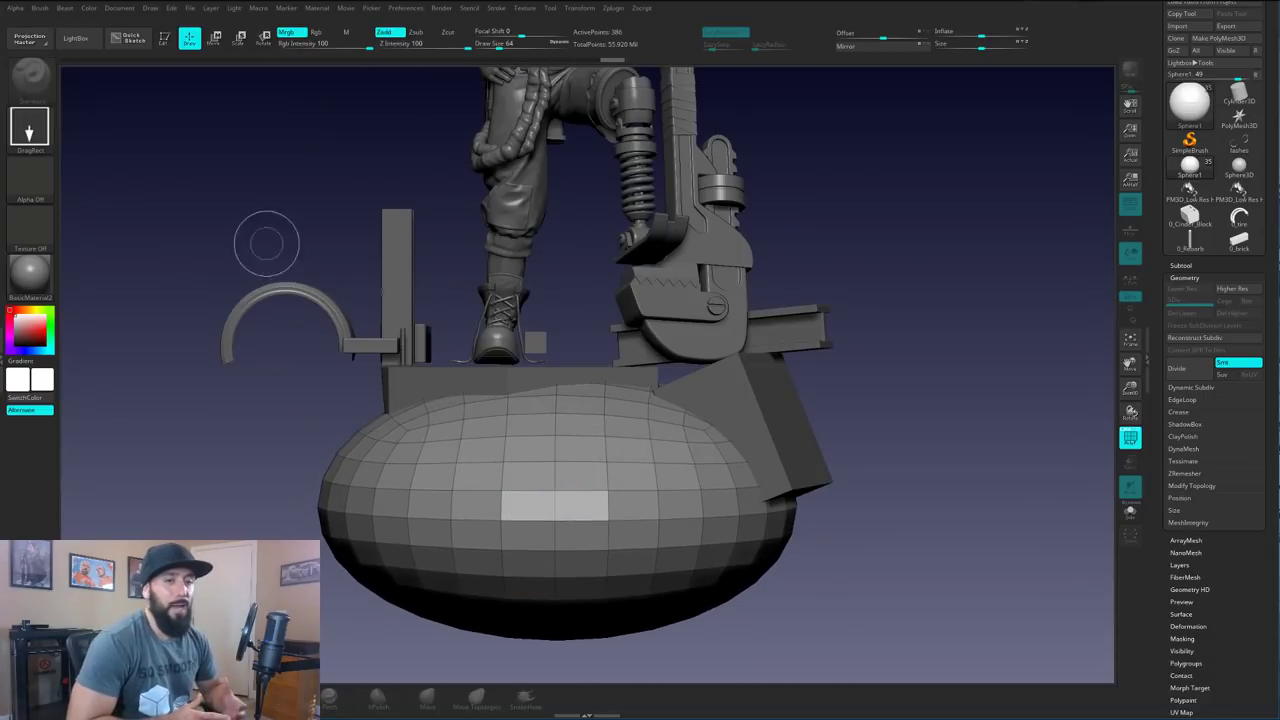
key("t")
Turn off perspective and cut away the lower half of the ellipsoid with a horizontal TrimCurve cut
left_click(32, 80, "ctrl+shift")
left_click(330, 150, "ctrl+shift")
left_click_drag(258, 520, 886, 520, "ctrl+shift")
key("p")
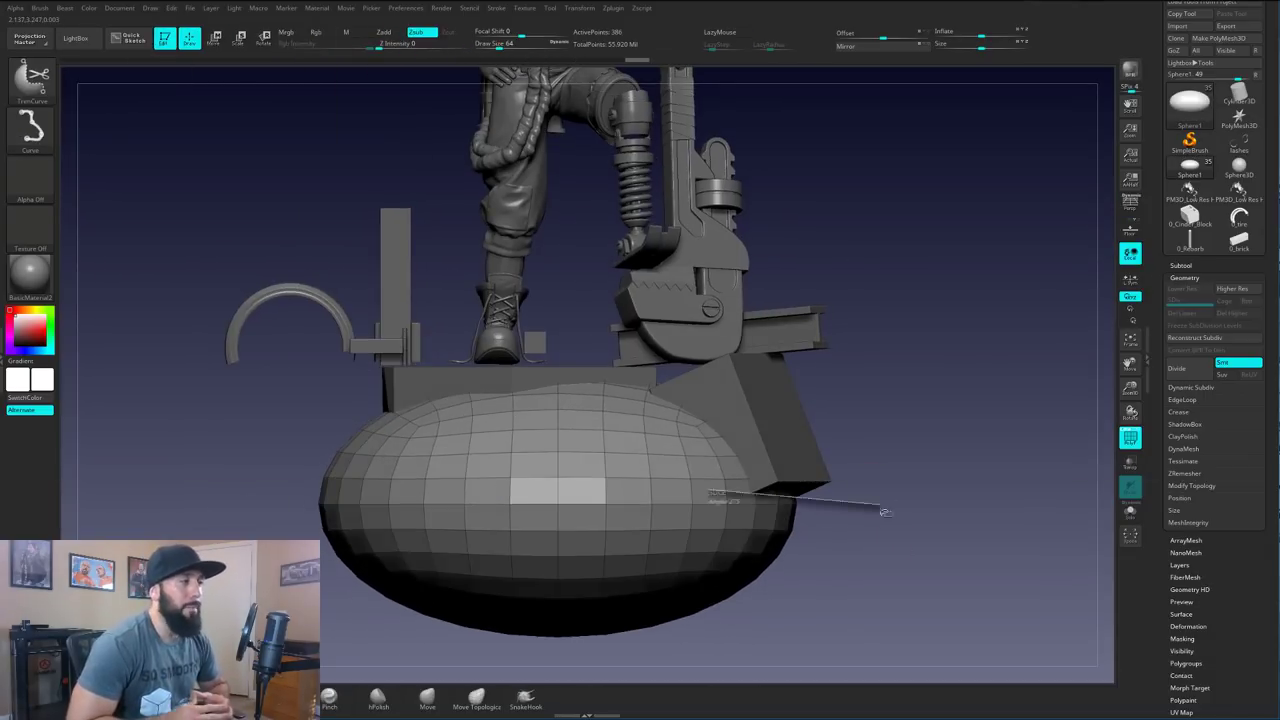
left_click_drag(208, 495, 890, 496, "ctrl+shift")
Apply DynaMesh to the dome at resolution 56
mouse_move(880, 540)
left_mouse_down()
mouse_move(640, 550)
mouse_move(570, 530)
mouse_move(860, 540)
left_mouse_up()
mouse_move(1234, 564)
left_mouse_down()
mouse_move(1234, 540)
mouse_move(1234, 568)
left_mouse_up()
left_click(1183, 453)
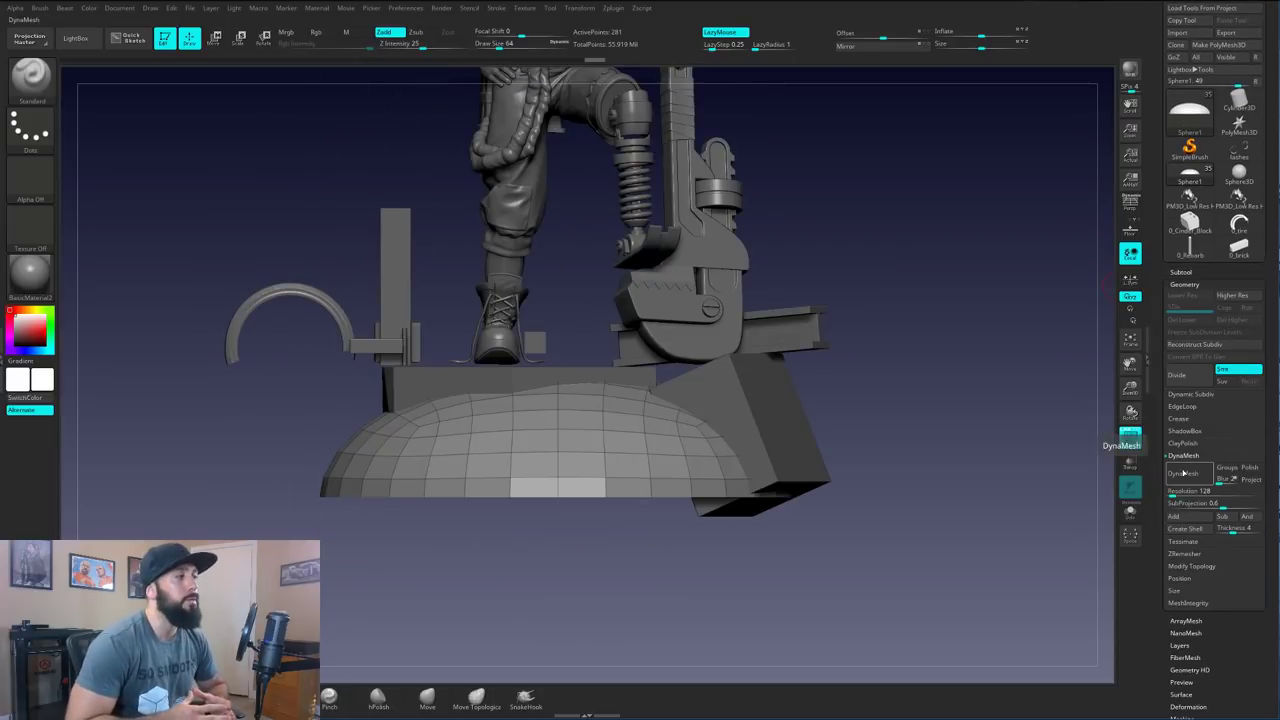
left_click(1185, 475)
left_click_drag(1080, 380, 1092, 345, "shift")
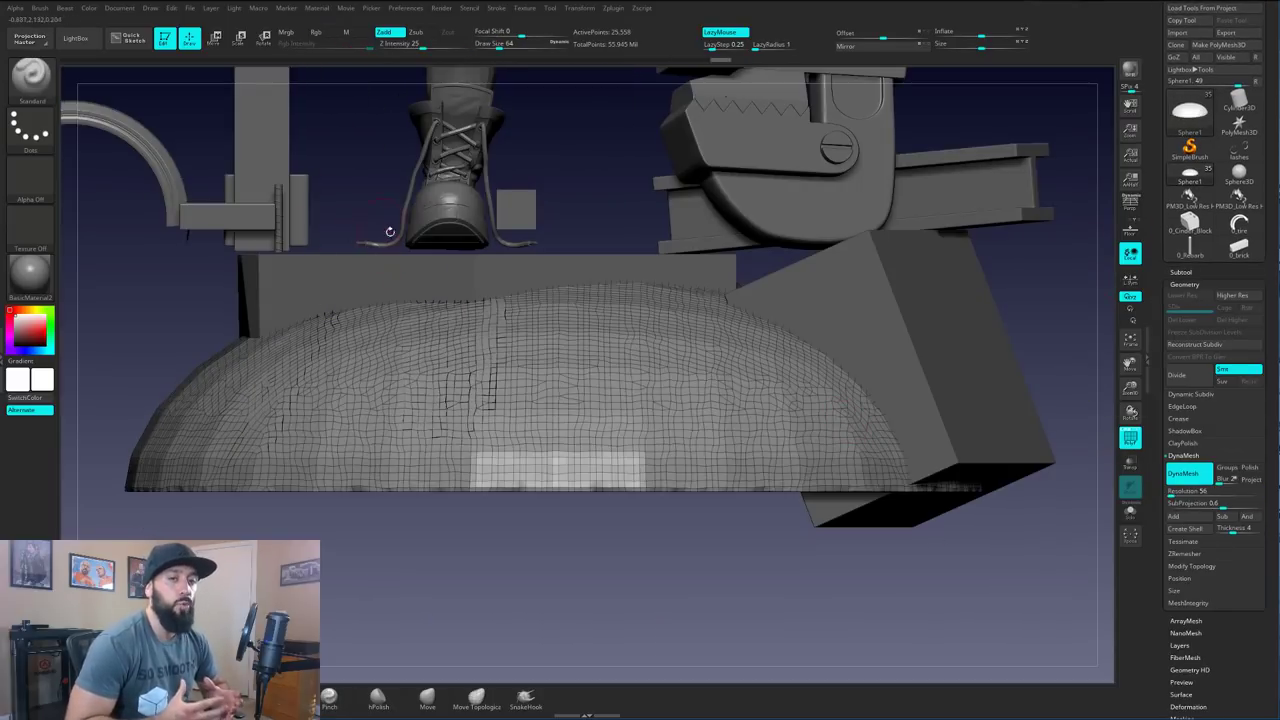
Hide the polyframe and build up rough clay on the dome below the slab's front edge with the ClayBuildup brush
key("b")
key("c")
key("b")
key("shift+f")
left_click_drag(600, 580, 700, 625)
left_click_drag(950, 500, 700, 520)
mouse_move(300, 430)
left_mouse_down()
mouse_move(475, 396)
mouse_move(345, 368)
left_mouse_up()
mouse_move(900, 450)
left_mouse_down()
mouse_move(900, 350)
mouse_move(905, 440)
left_mouse_up()
Select the trimmed slab, undo the test stroke on it, and apply DynaMesh at resolution 128
left_click(500, 345, "alt")
left_click_drag(980, 330, 1151, 391, "alt")
left_click_drag(440, 352, 486, 357)
key("ctrl+z")
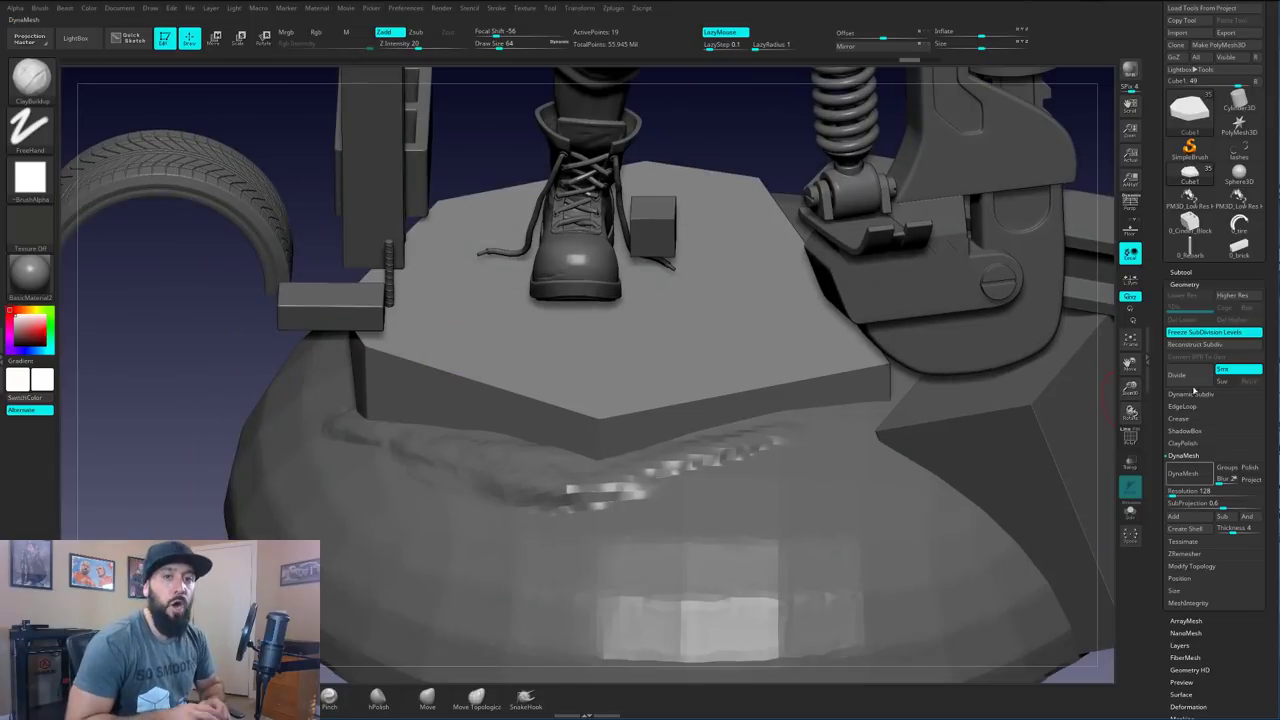
left_click(1183, 473)
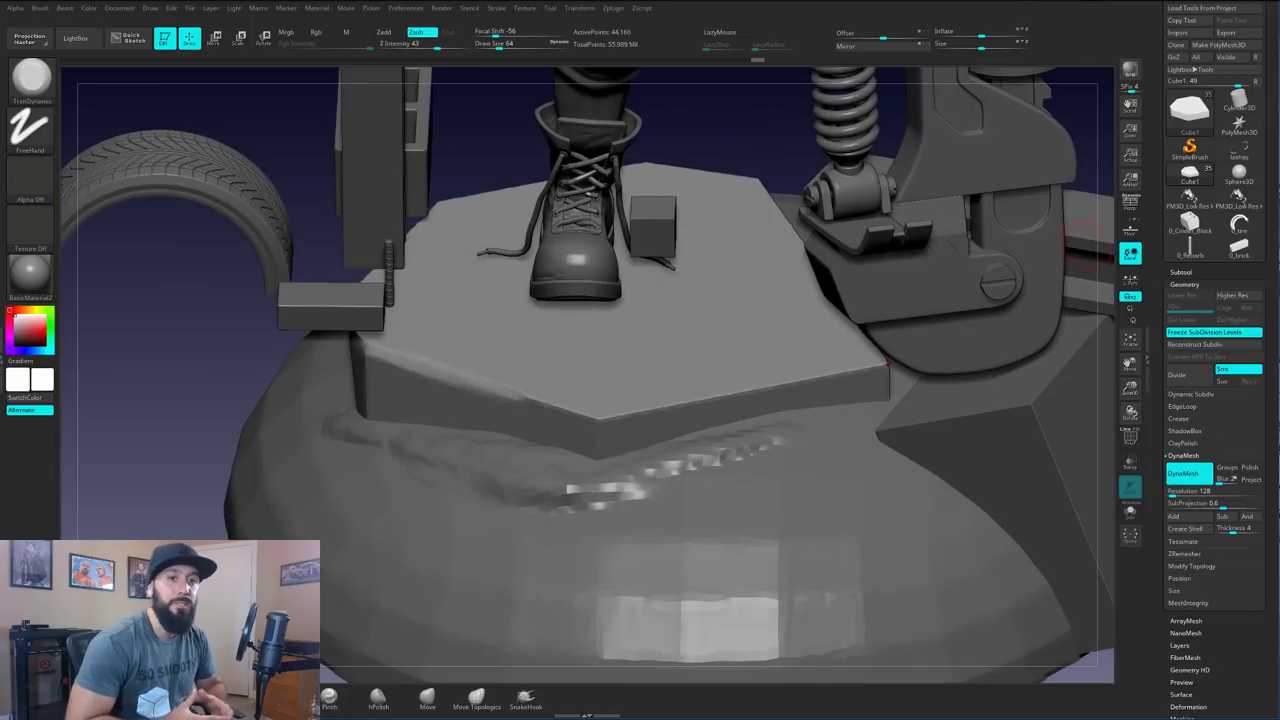
Wear down the slab's front upper edge with TrimDynamic and hPolish strokes and isolate the slab
left_click_drag(210, 410, 165, 430)
left_click_drag(484, 388, 564, 418)
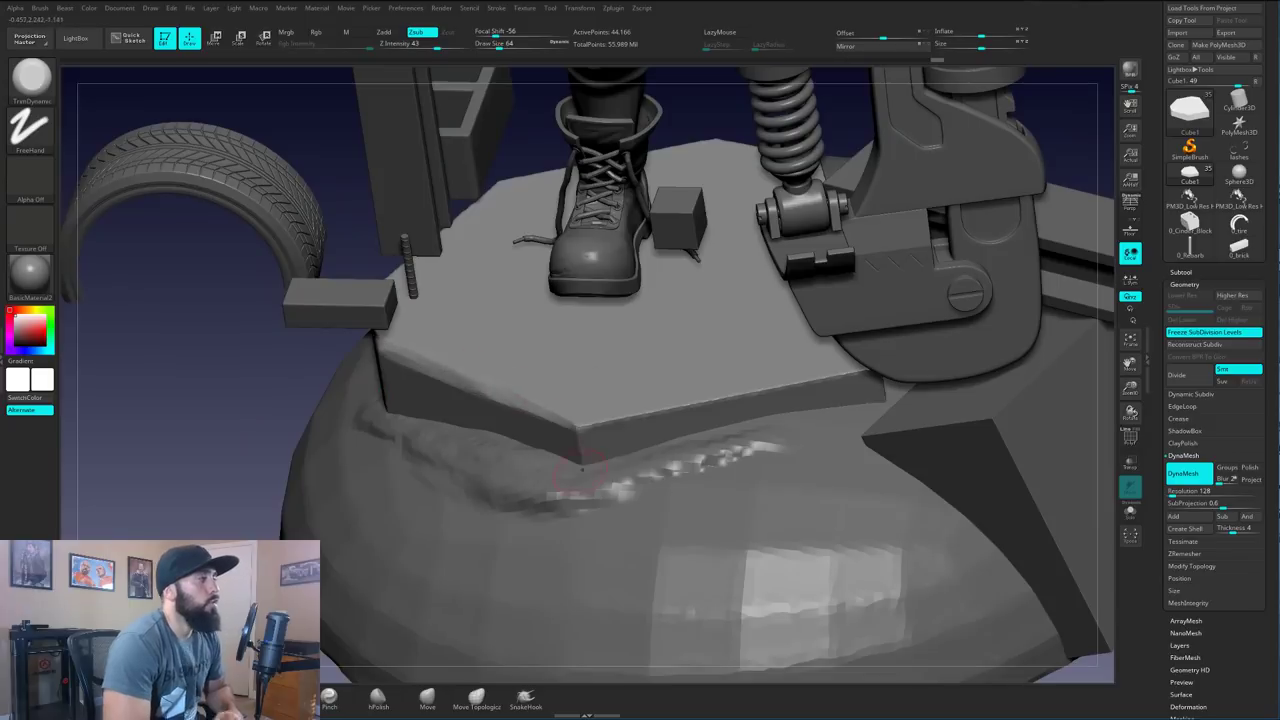
left_click_drag(199, 420, 350, 362)
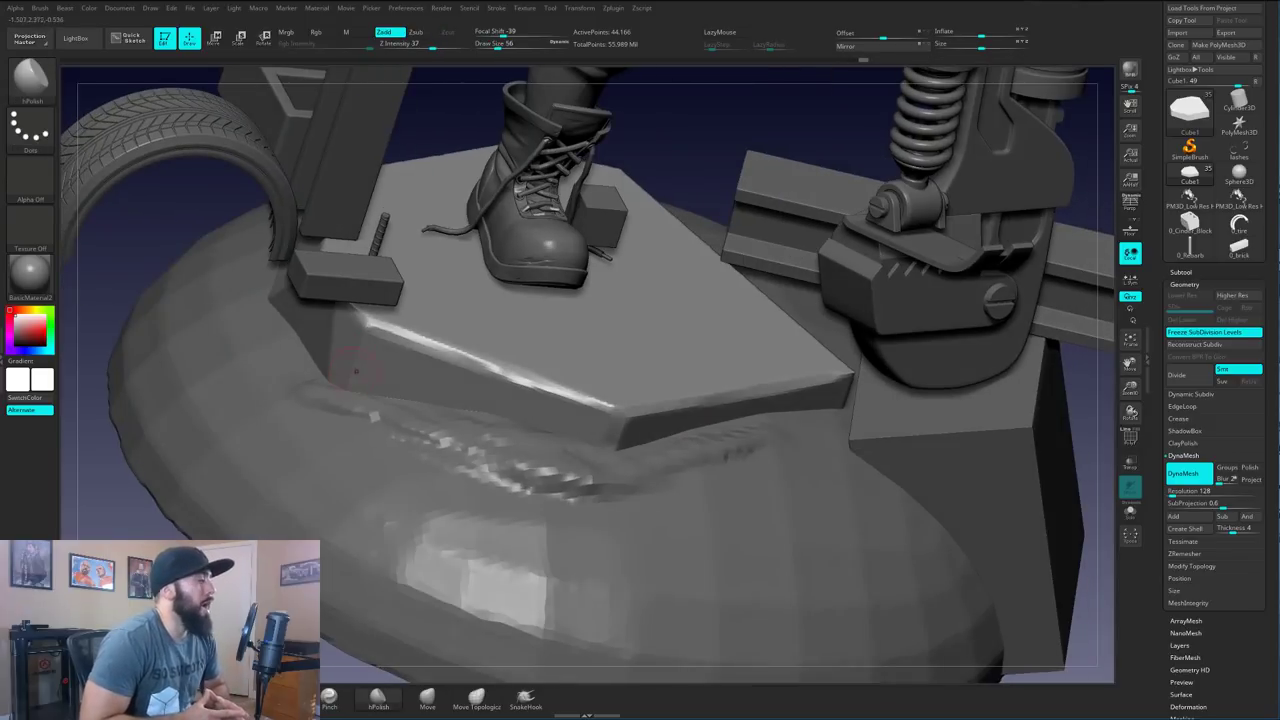
left_click_drag(451, 348, 600, 402)
right_click_drag(764, 346, 700, 520)
key("shift+s")
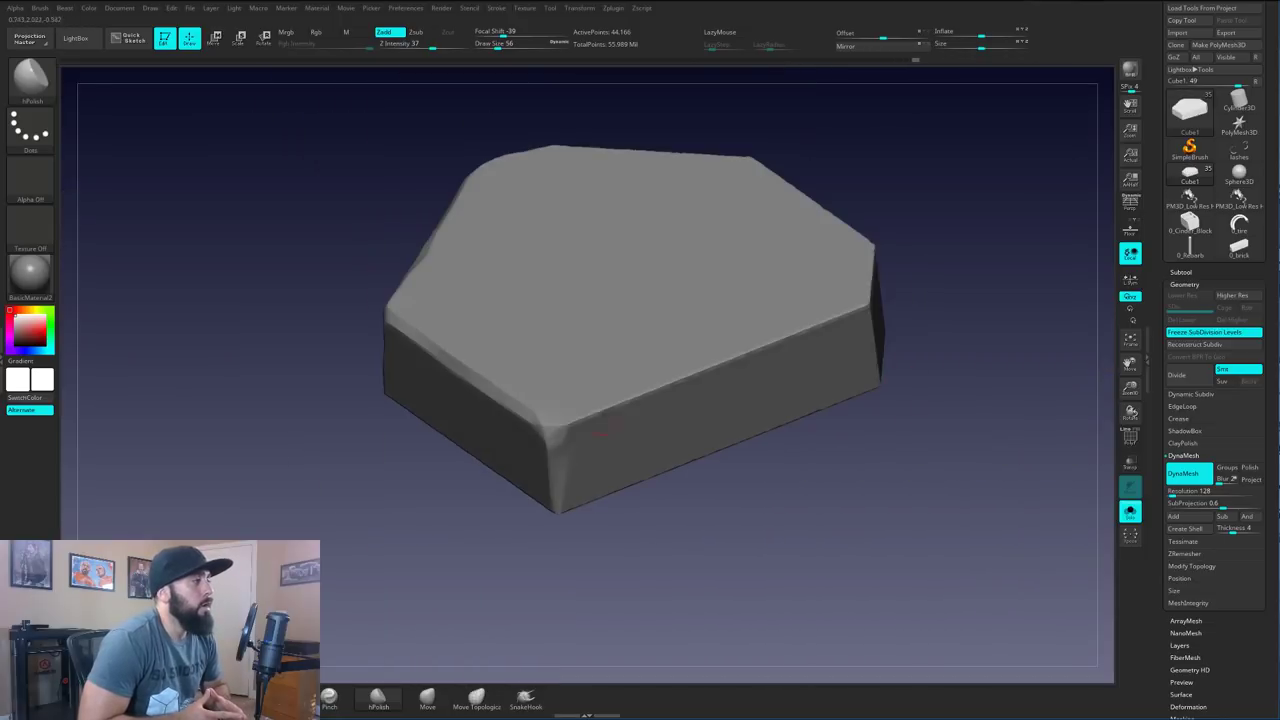
Flatten the isolated slab's front corner and upper edge with hPolish and switch off its DynaMesh mode
left_click_drag(560, 436, 656, 394)
right_click_drag(656, 394, 700, 440)
left_click(1189, 473)
Bevel the slab's sharp upper edge near the short side face with TrimDynamic at draw size 29
mouse_move(1040, 440)
right_mouse_down()
mouse_move(944, 420)
mouse_move(960, 390)
right_mouse_up()
key("b")
key("t")
key("d")
right_click_drag(928, 312, 770, 430)
key("space")
left_click_drag(858, 364, 846, 364)
right_click_drag(846, 380, 890, 400)
left_click_drag(757, 434, 806, 346)
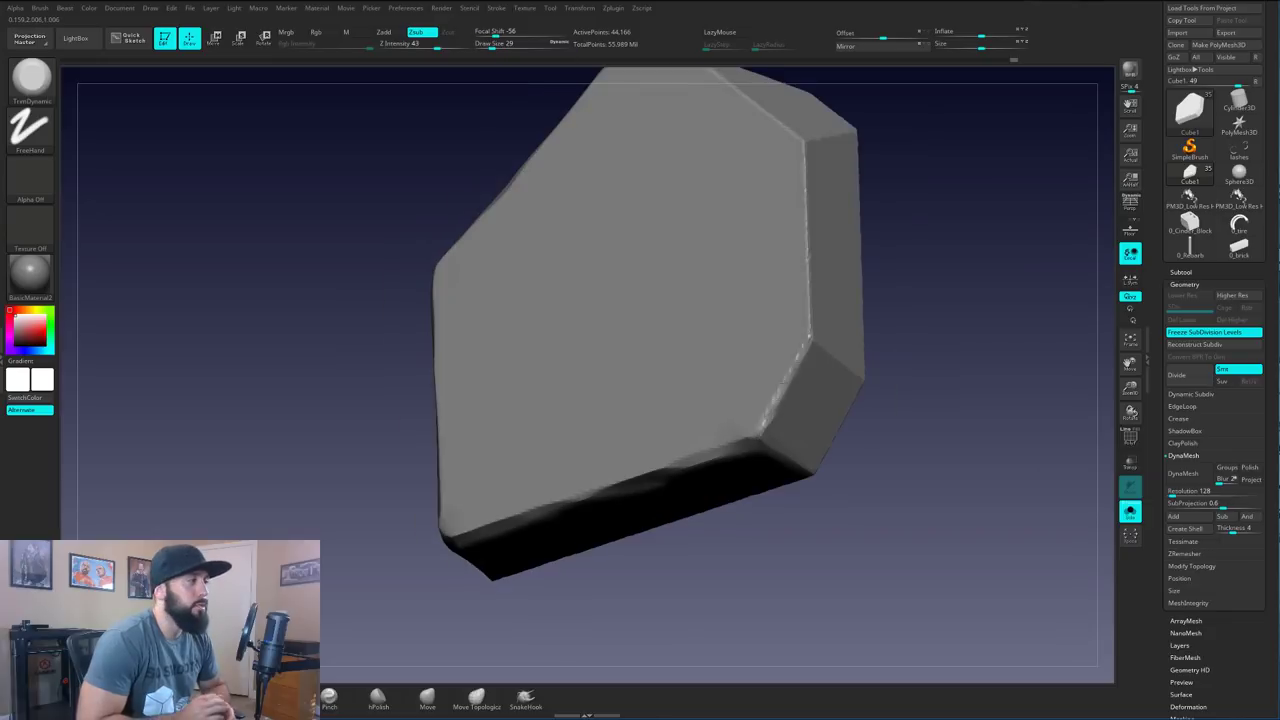
Trim wider bevels along the slab's remaining edges and corners with TrimDynamic at draw size 37
right_click_drag(809, 316, 854, 299)
left_click_drag(853, 299, 949, 312)
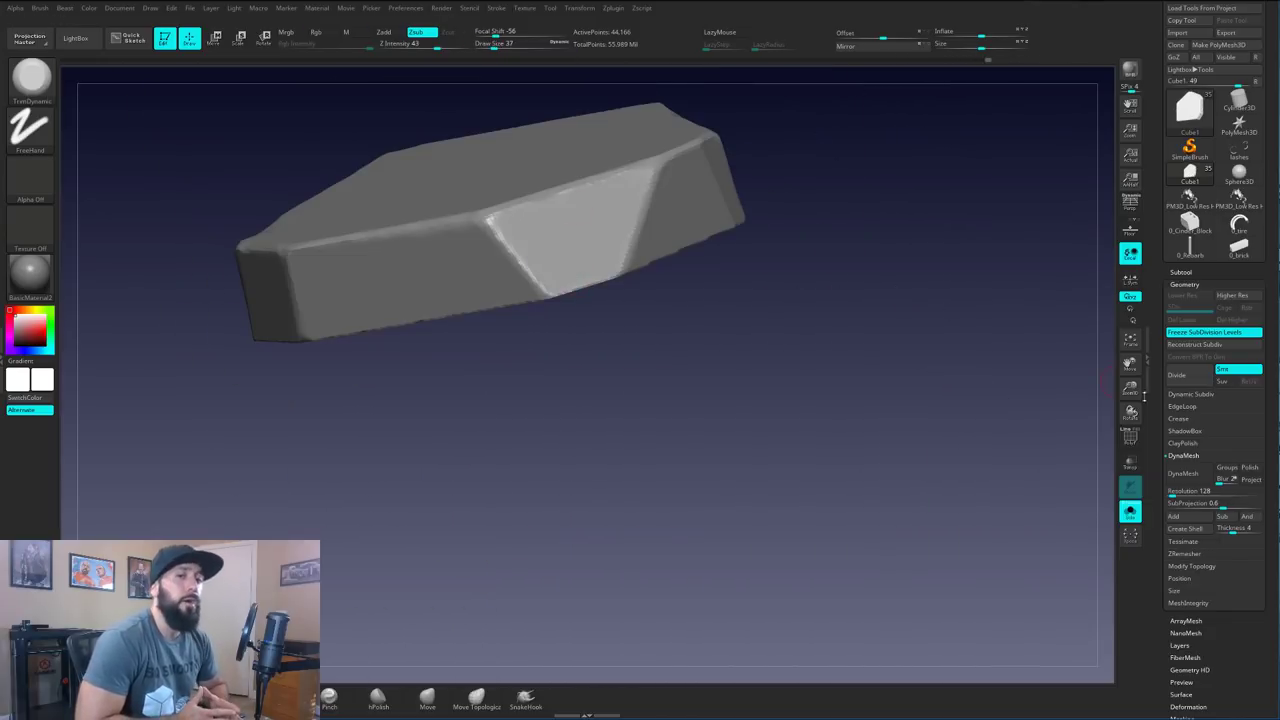
left_click_drag(761, 284, 428, 455)
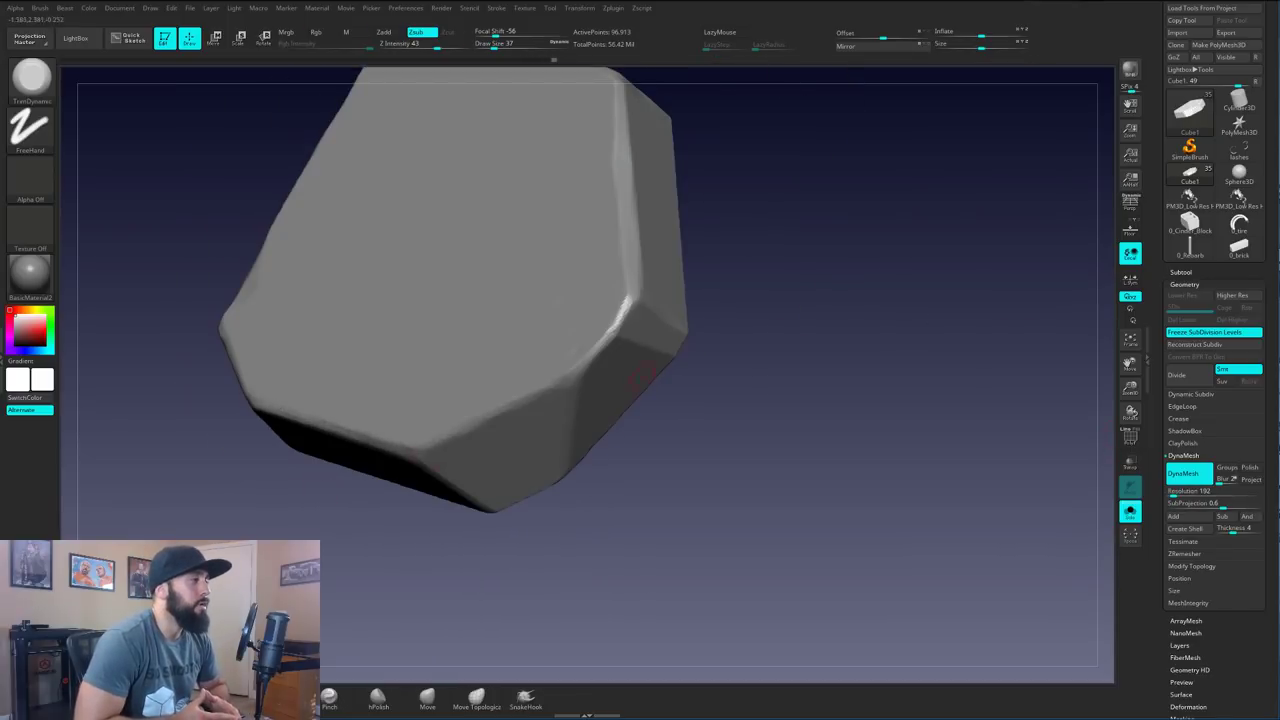
left_click_drag(363, 563, 335, 540)
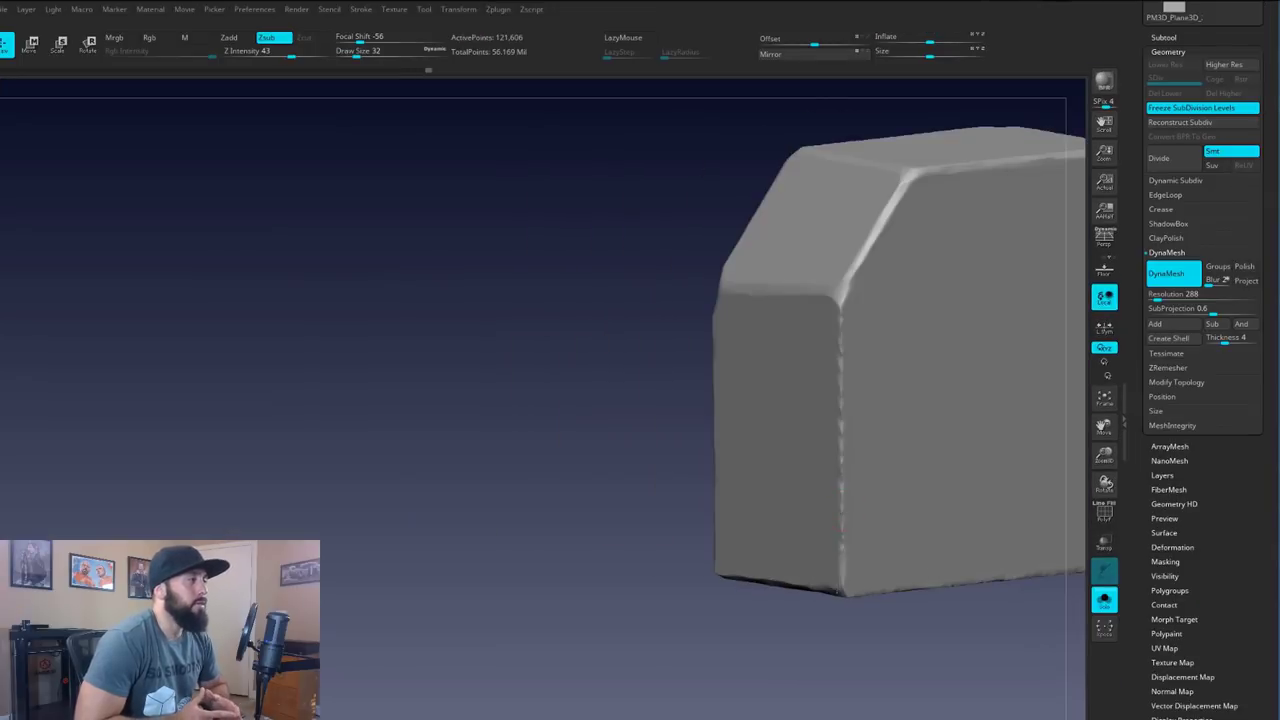
Trim irregular bevels along the isolated concrete block's long edges and chamfered corner with TrimDynamic at draw size 32
left_click_drag(842, 296, 840, 420)
mouse_move(900, 645)
left_mouse_down()
mouse_move(983, 414)
mouse_move(1040, 420)
left_mouse_up()
left_click_drag(640, 550, 828, 553)
mouse_move(980, 430)
left_mouse_down()
mouse_move(1103, 425)
mouse_move(960, 450)
left_mouse_up()
left_click_drag(642, 553, 828, 602)
left_click_drag(1000, 400, 920, 430)
left_click_drag(786, 208, 942, 227)
left_click_drag(1000, 400, 860, 440)
left_click_drag(953, 198, 960, 509)
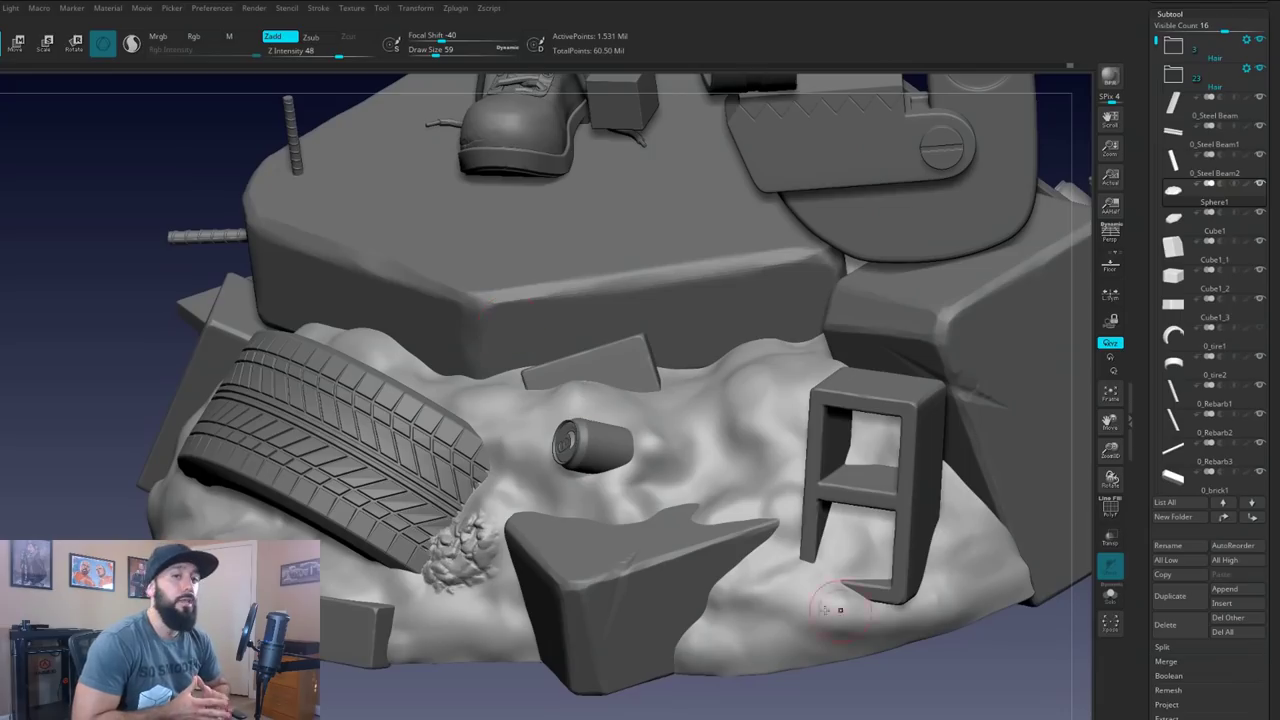
Stamp raised rocky clusters over the rubble mound around the tire, can and cinder block with Zadd at intensity 48
left_click(840, 610)
left_click(752, 410)
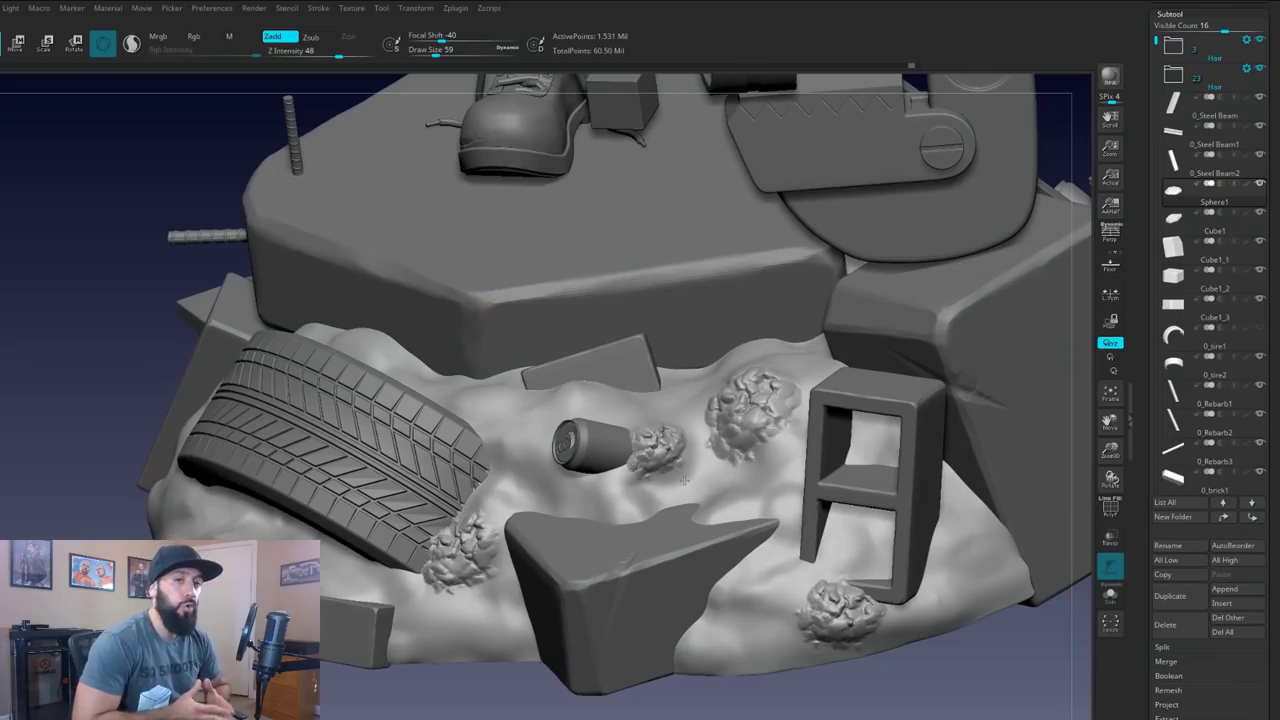
left_click_drag(413, 615, 436, 634)
mouse_move(450, 690)
left_mouse_down()
mouse_move(500, 690)
mouse_move(400, 690)
left_mouse_up()
left_click_drag(403, 348, 428, 364)
left_click_drag(712, 628, 718, 636)
right_click_drag(722, 630, 903, 507)
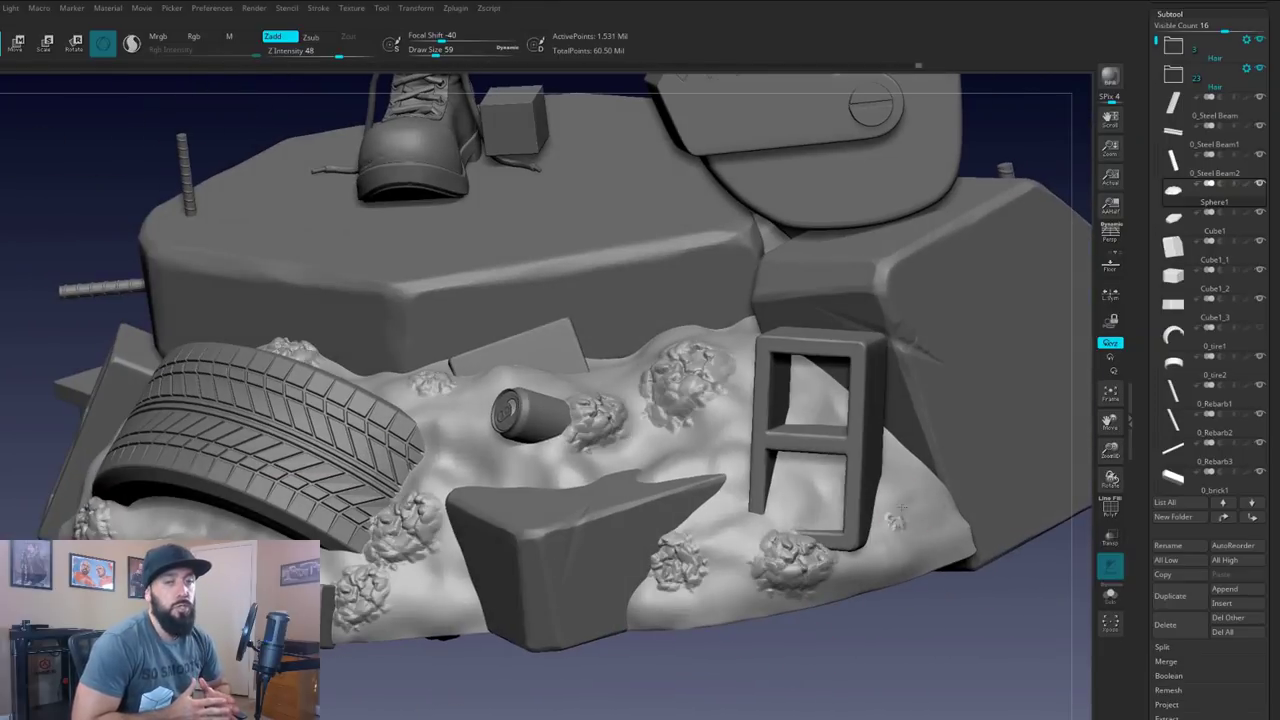
left_click_drag(903, 507, 635, 467)
right_click_drag(600, 680, 700, 680)
Carve rough rock texture into the mound around the can and beside the tire with Zsub at intensity 20
left_click_drag(432, 435, 525, 462, "alt")
left_click_drag(425, 550, 432, 560, "alt")
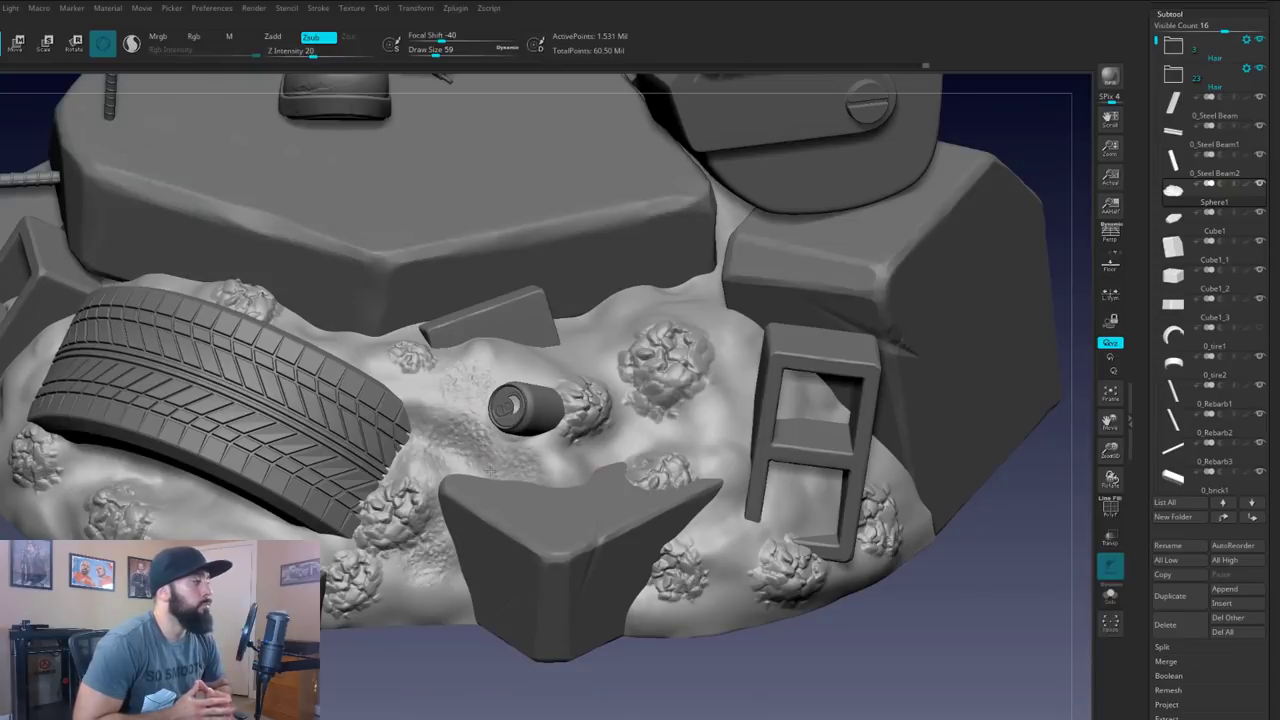
left_click_drag(445, 375, 480, 365)
left_click_drag(450, 440, 560, 455)
Set the Z Intensity to 30 and texture the front of the mound between the tire and the concrete chunk
right_click_drag(520, 650, 540, 595)
left_click(318, 52)
type("30")
key("Return")
right_click_drag(224, 530, 335, 640)
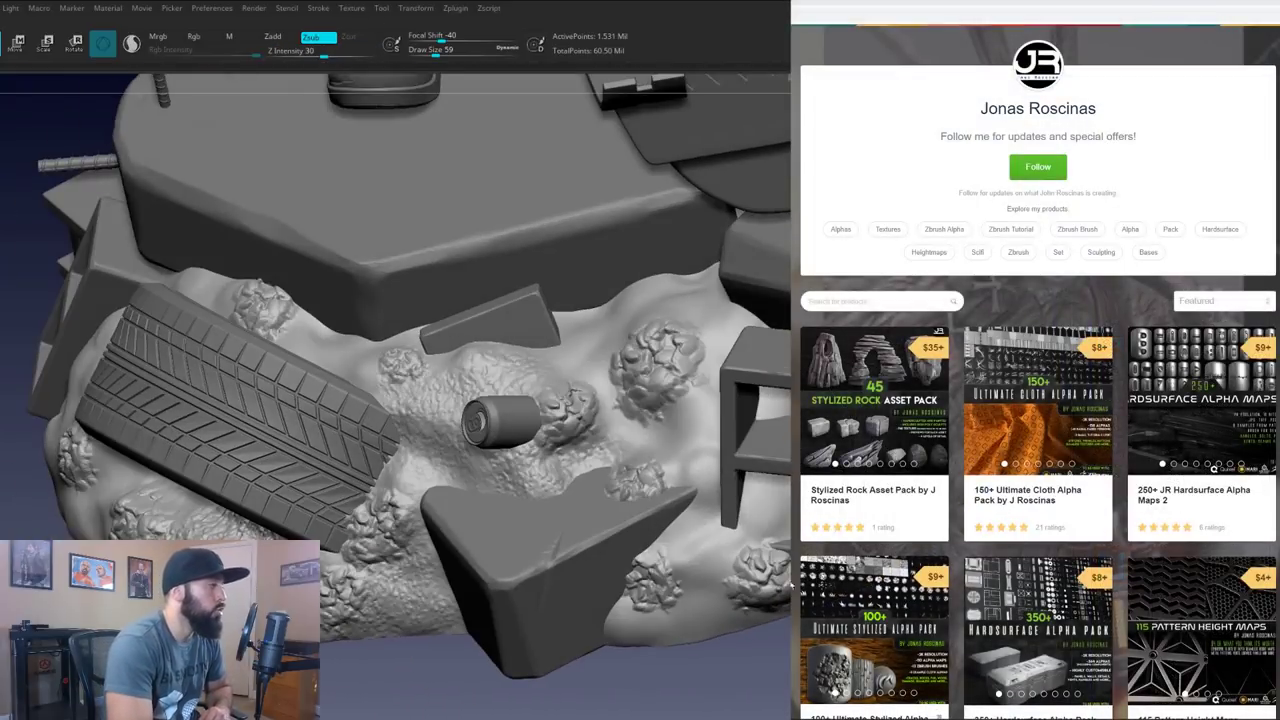
right_click_drag(600, 680, 575, 650)
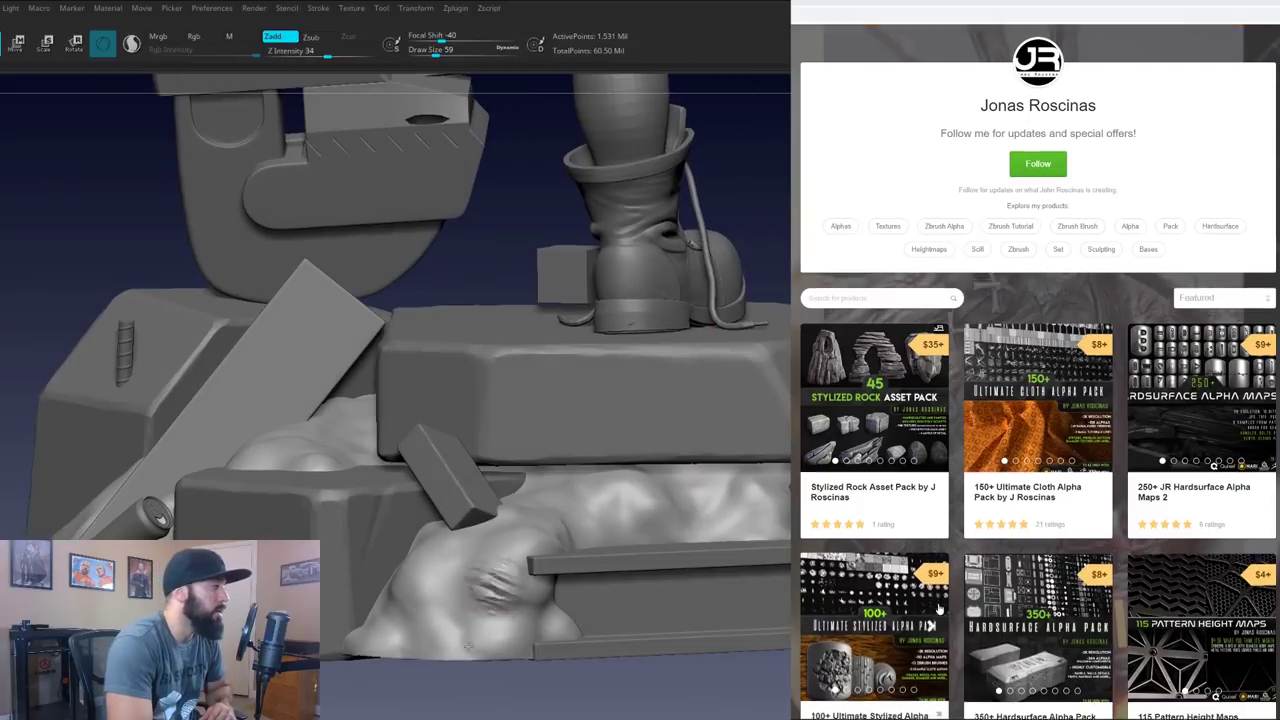
scroll(940, 608, "down", 3)
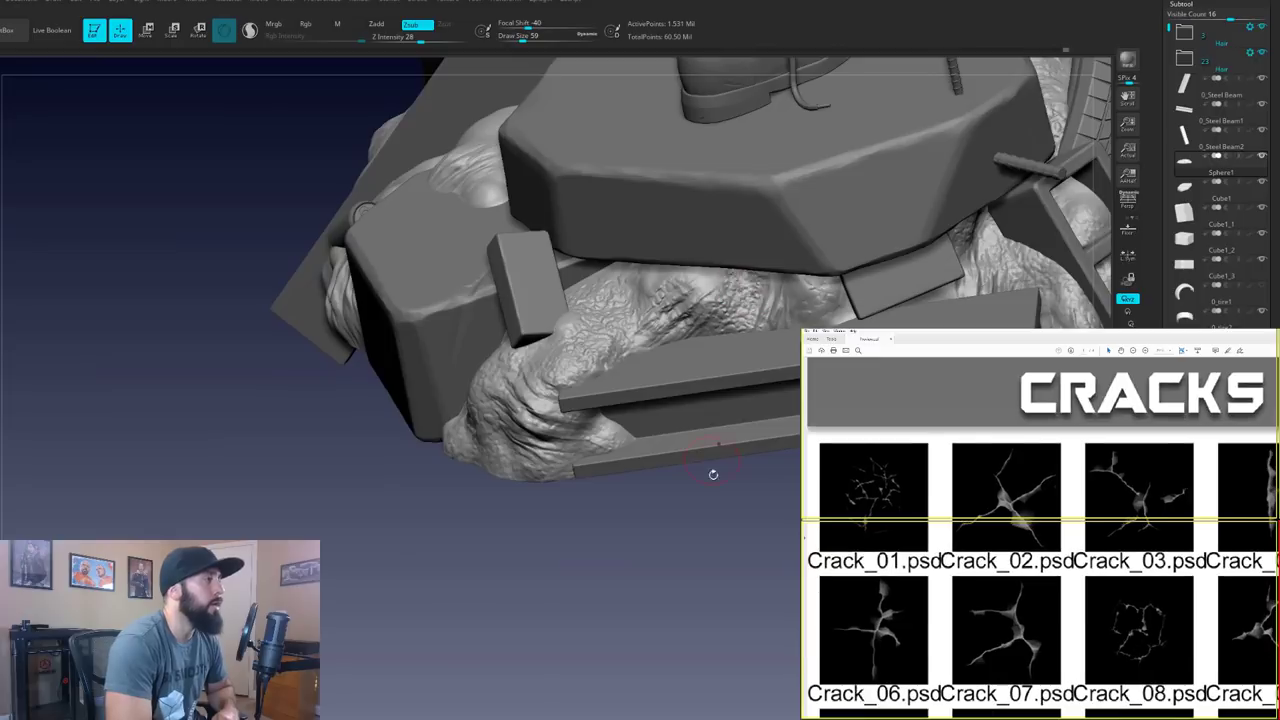
Carve rock texture into the rear of the mound around the steel beams and concrete chunks with Zsub at intensity 28
left_click_drag(680, 275, 725, 314)
left_click_drag(557, 200, 660, 204)
left_click_drag(155, 322, 222, 340)
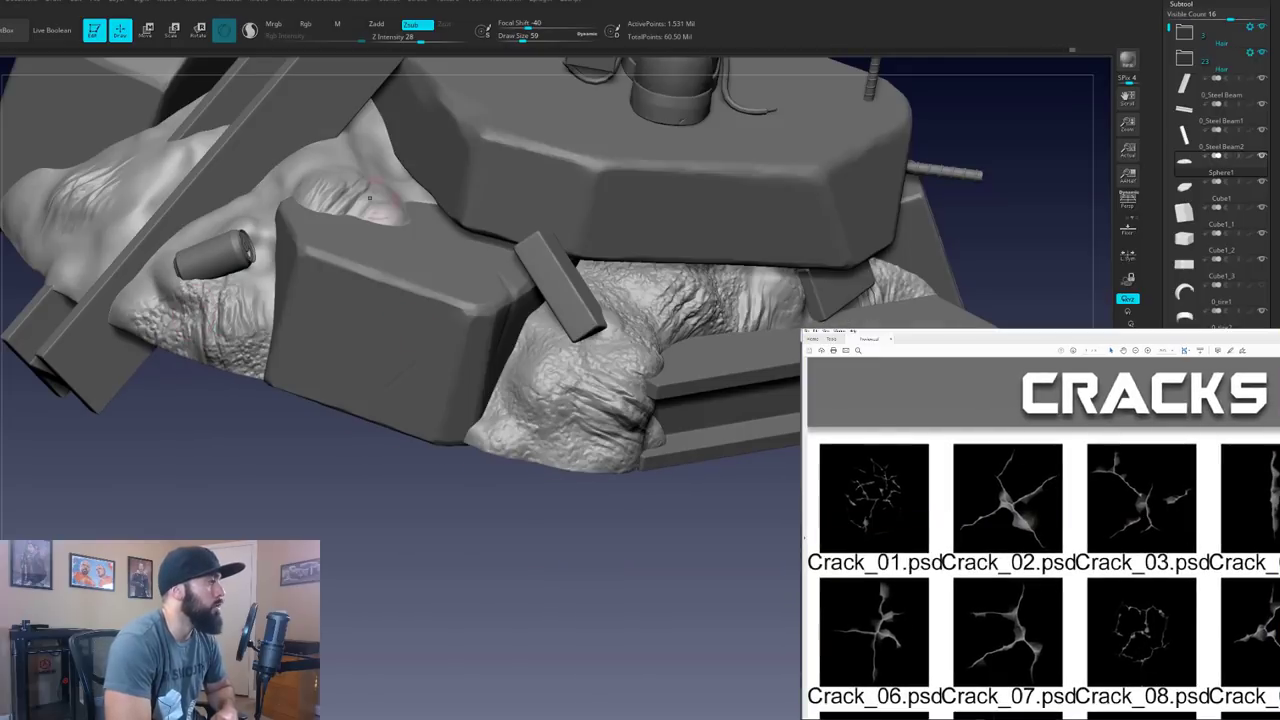
right_click_drag(287, 182, 190, 182)
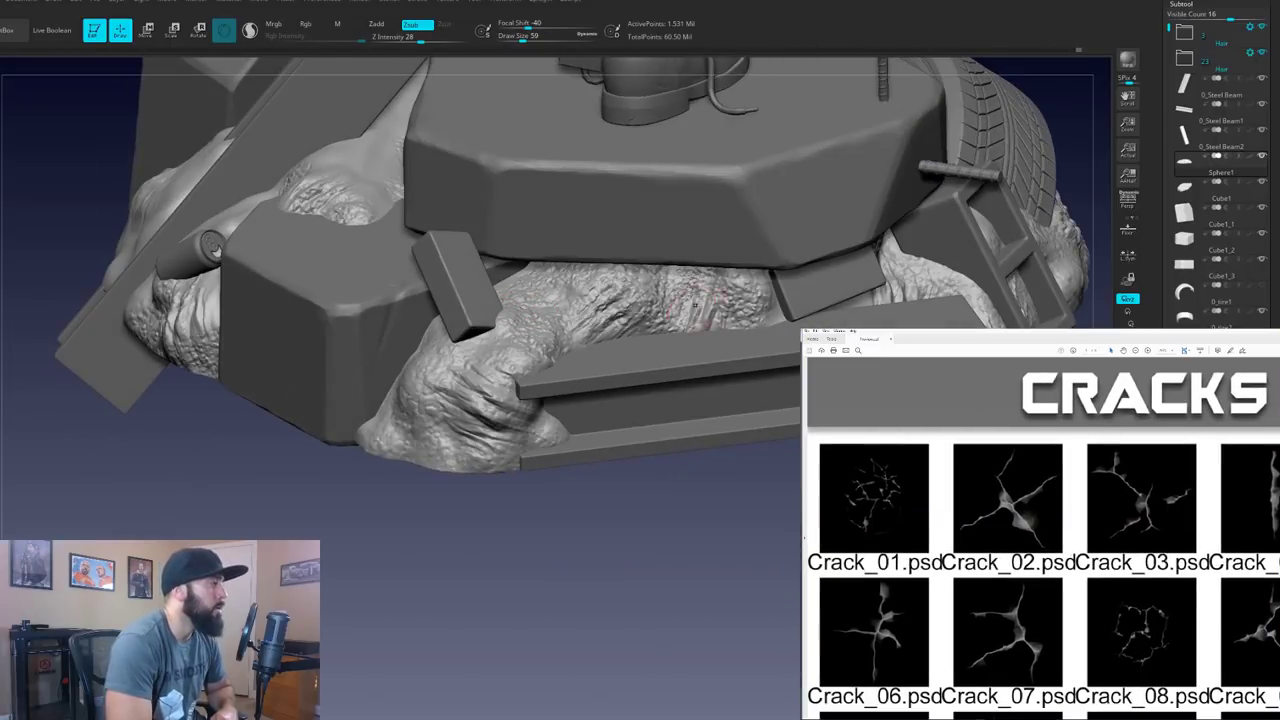
right_click_drag(697, 303, 640, 330)
right_click_drag(766, 310, 694, 350)
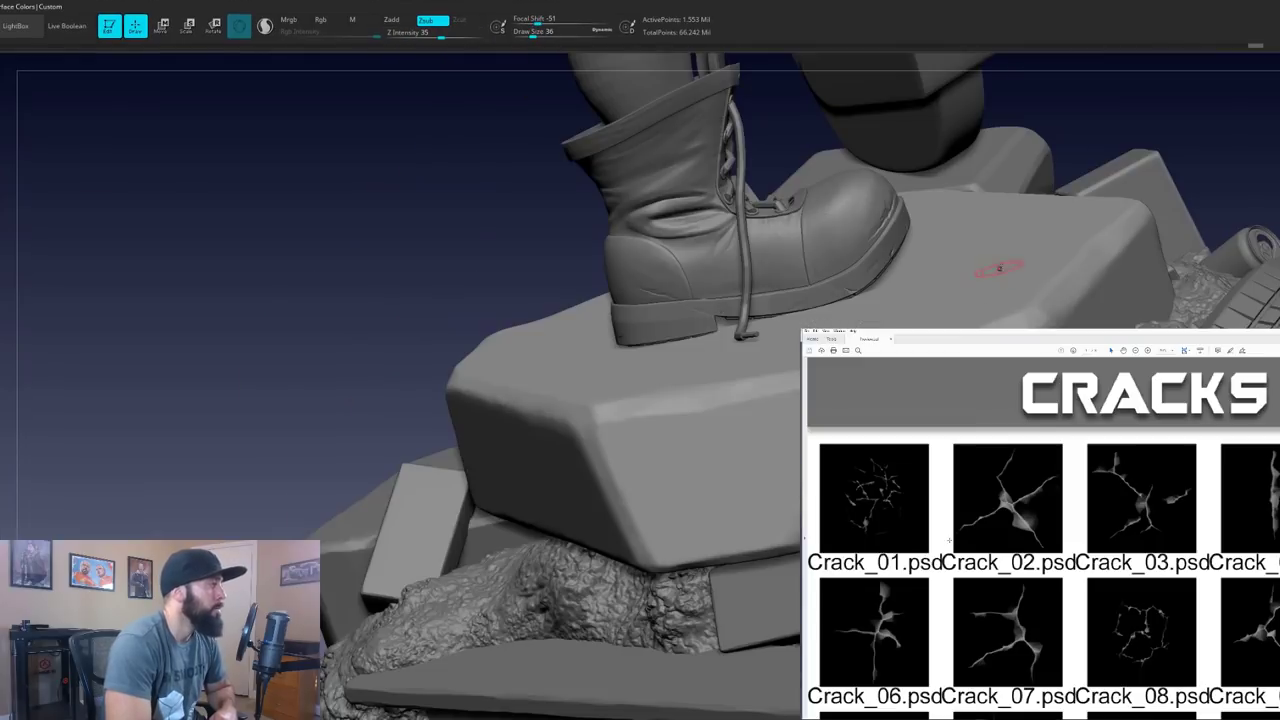
Duplicate a rebar piece and place the copies so they stick out of the slab's rear side face
left_click_drag(420, 340, 446, 335)
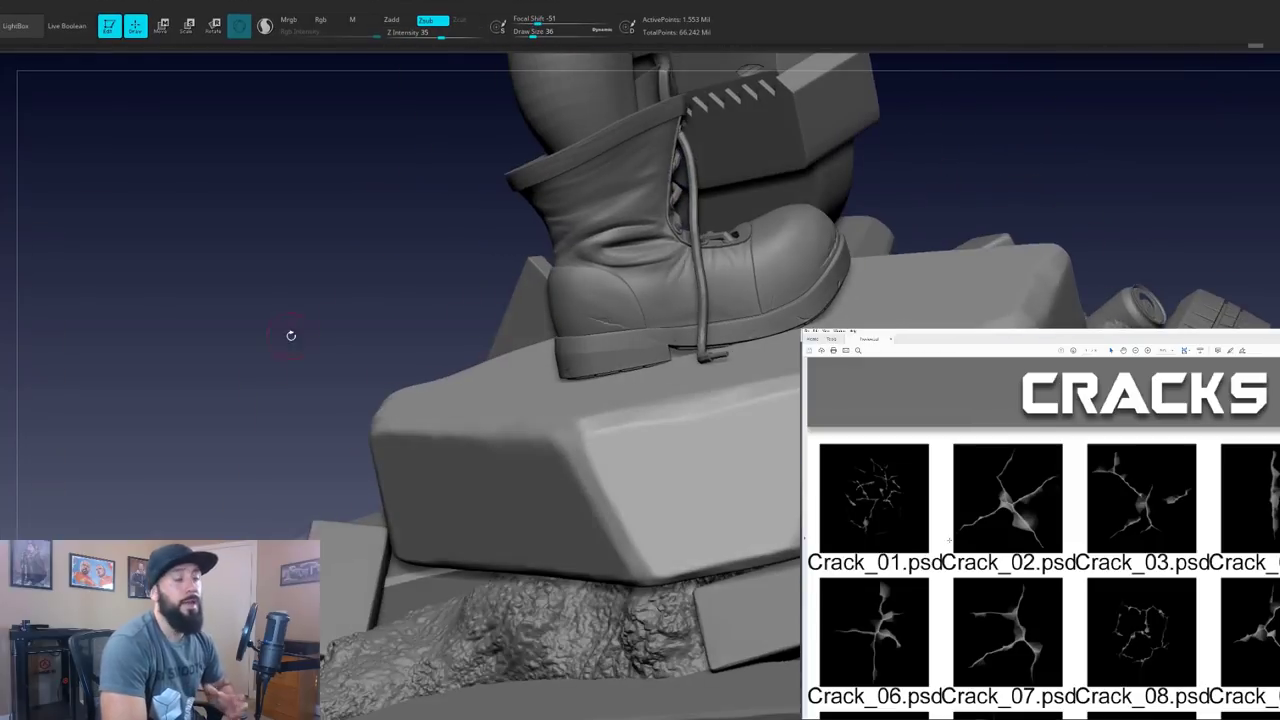
left_click_drag(271, 332, 225, 332)
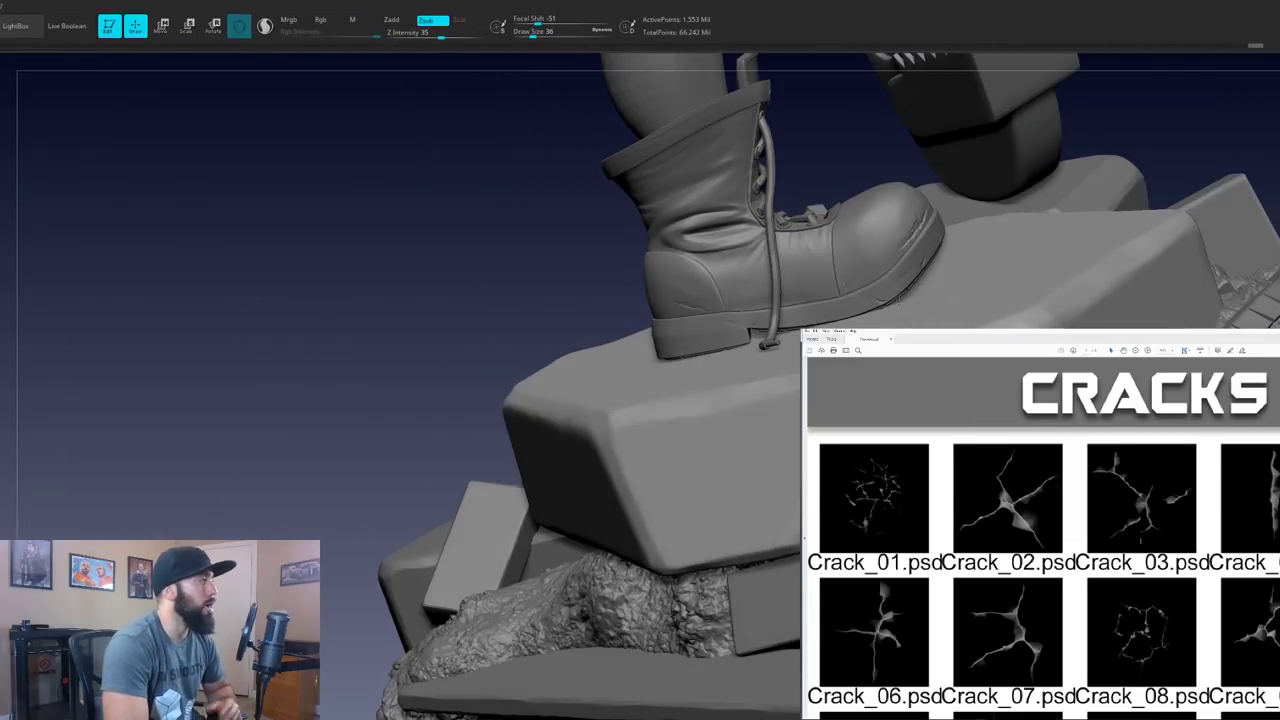
scroll(1149, 537, "down", 2)
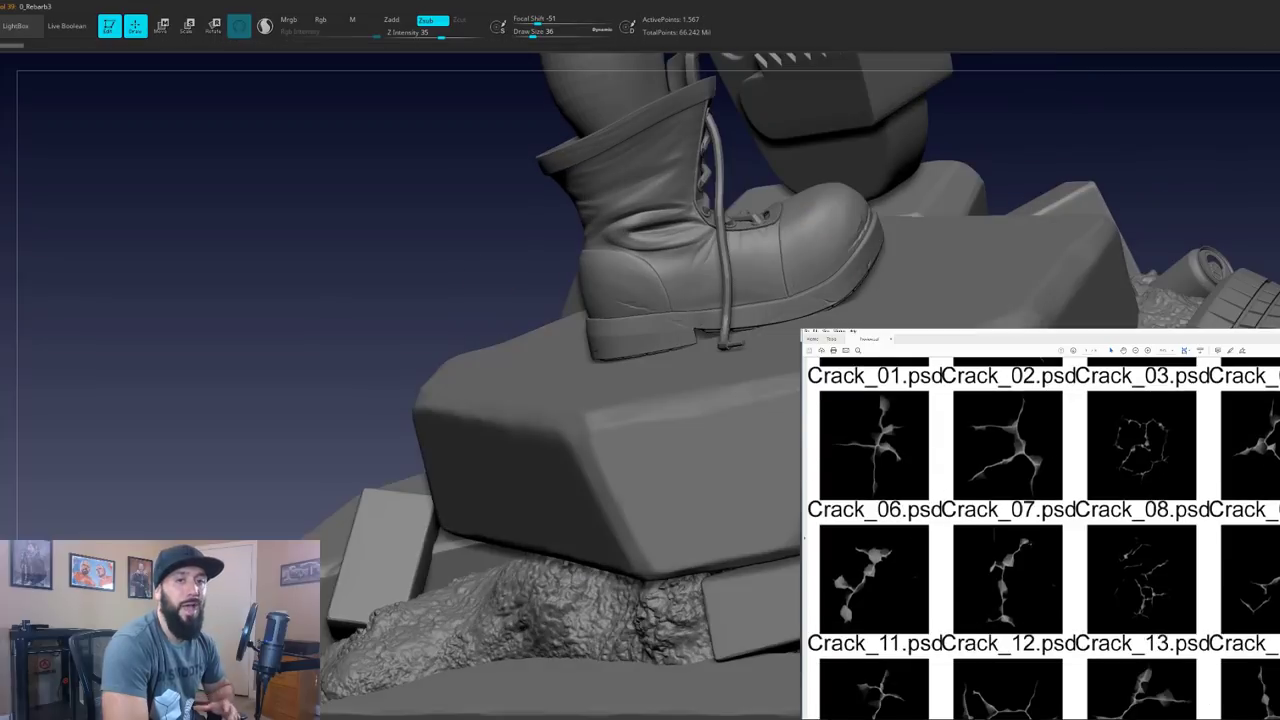
scroll(1172, 451, "up", 3)
key("w")
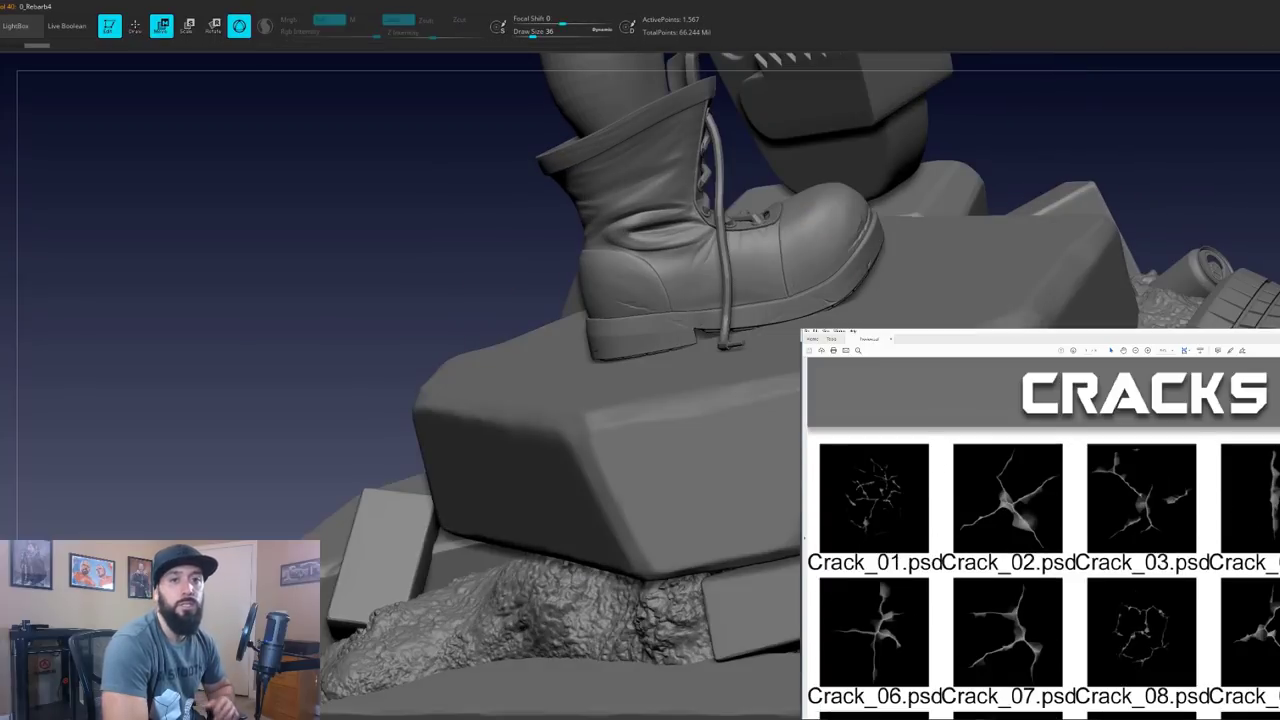
scroll(1172, 451, "down", 2)
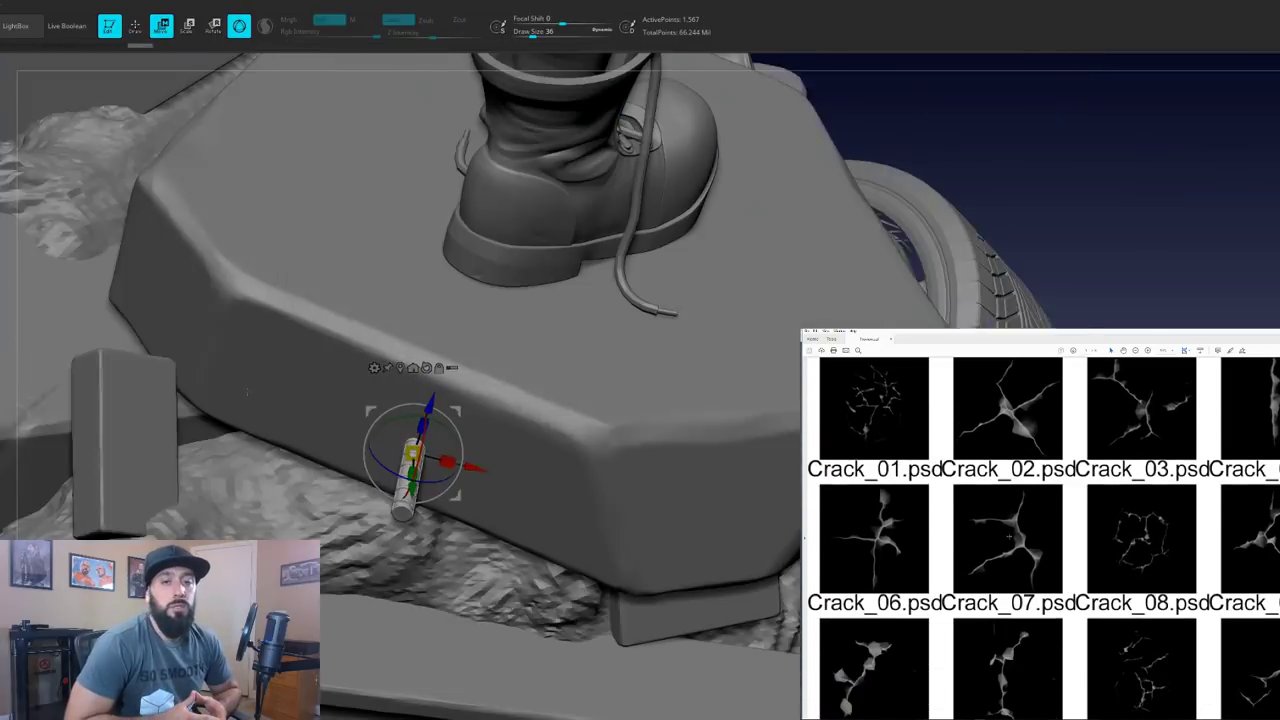
scroll(1011, 537, "down", 4)
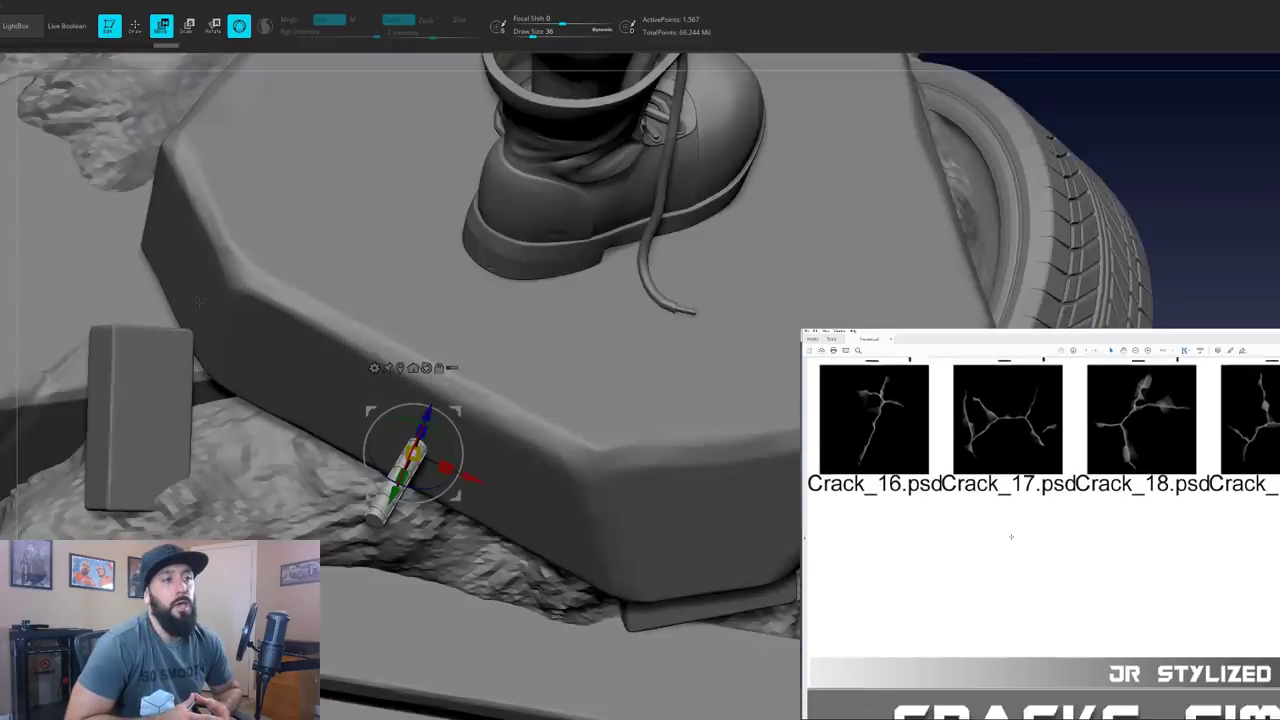
left_click_drag(198, 300, 440, 420)
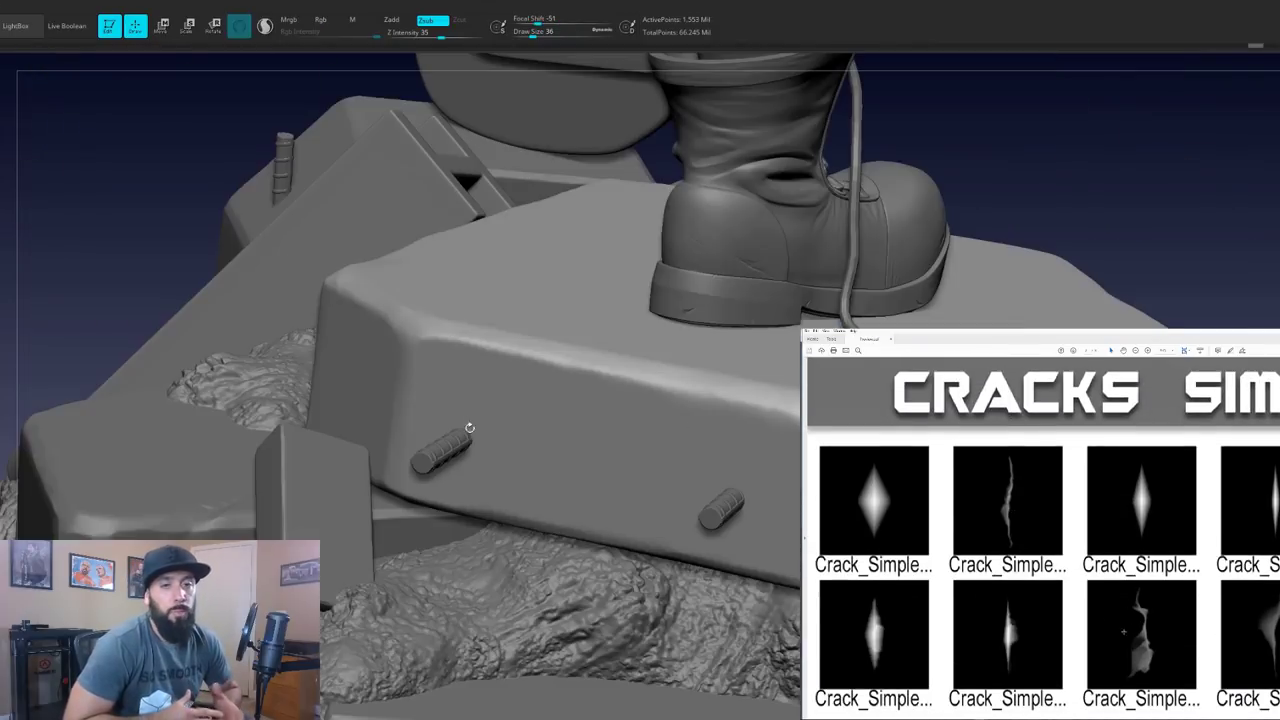
Stamp deep crack alphas with Zsub into the slab's side around the two protruding rebar pieces
left_click_drag(469, 427, 438, 362)
scroll(1053, 602, "down", 3)
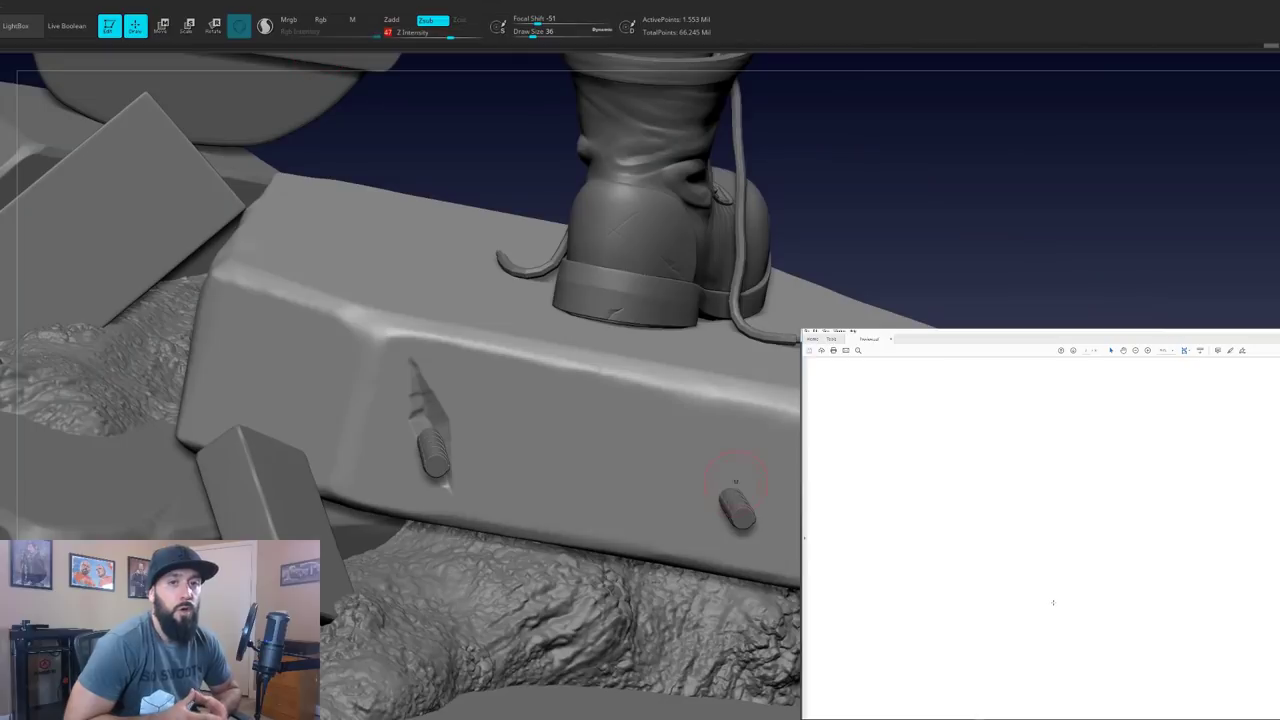
left_click_drag(737, 505, 765, 452)
scroll(1053, 602, "down", 5)
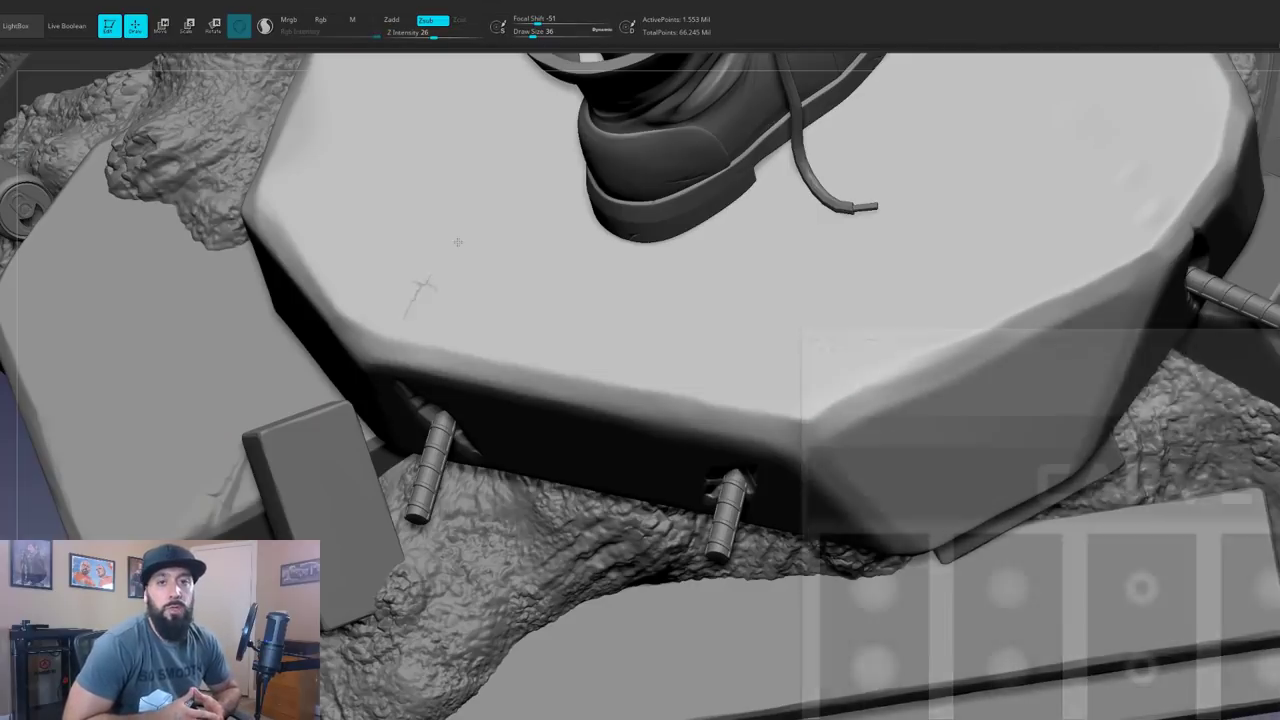
Stamp branching crack alphas into the slab's top and rear edge behind the boot with Zsub at intensity 26
left_click_drag(429, 257, 455, 230)
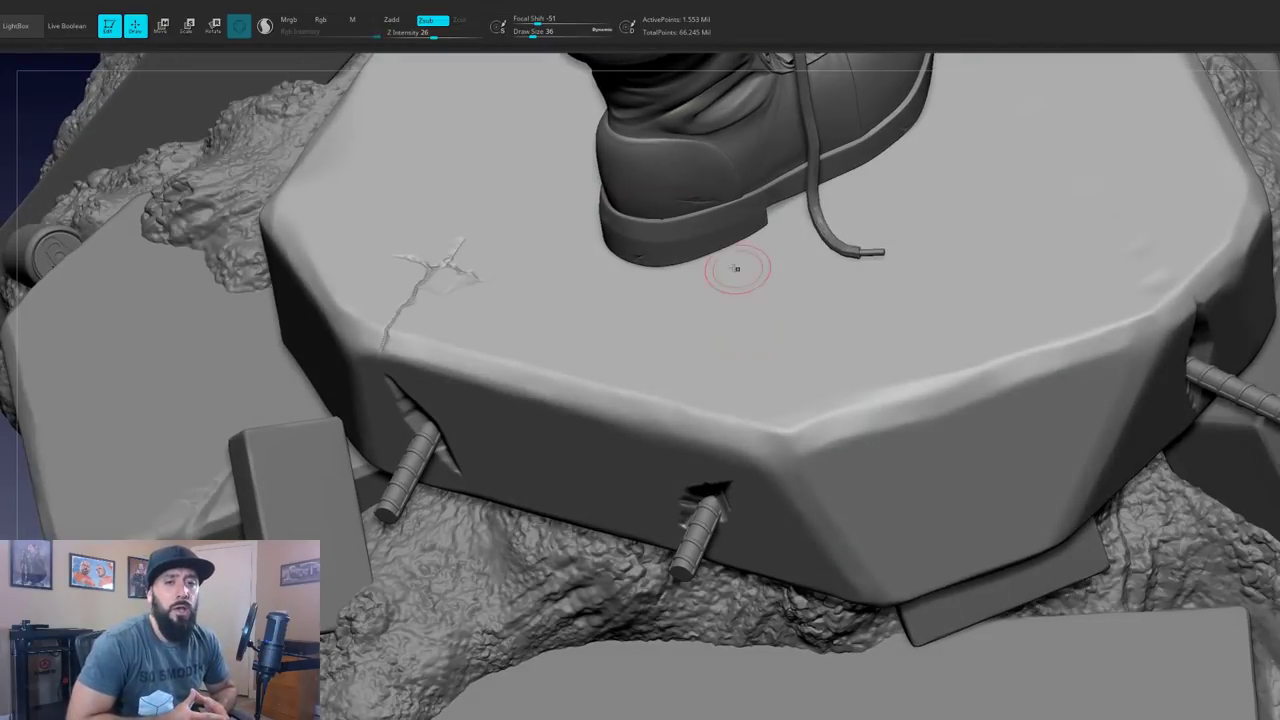
left_click_drag(891, 386, 960, 480)
left_click(2, 215)
left_click(266, 468)
left_click_drag(686, 292, 745, 370)
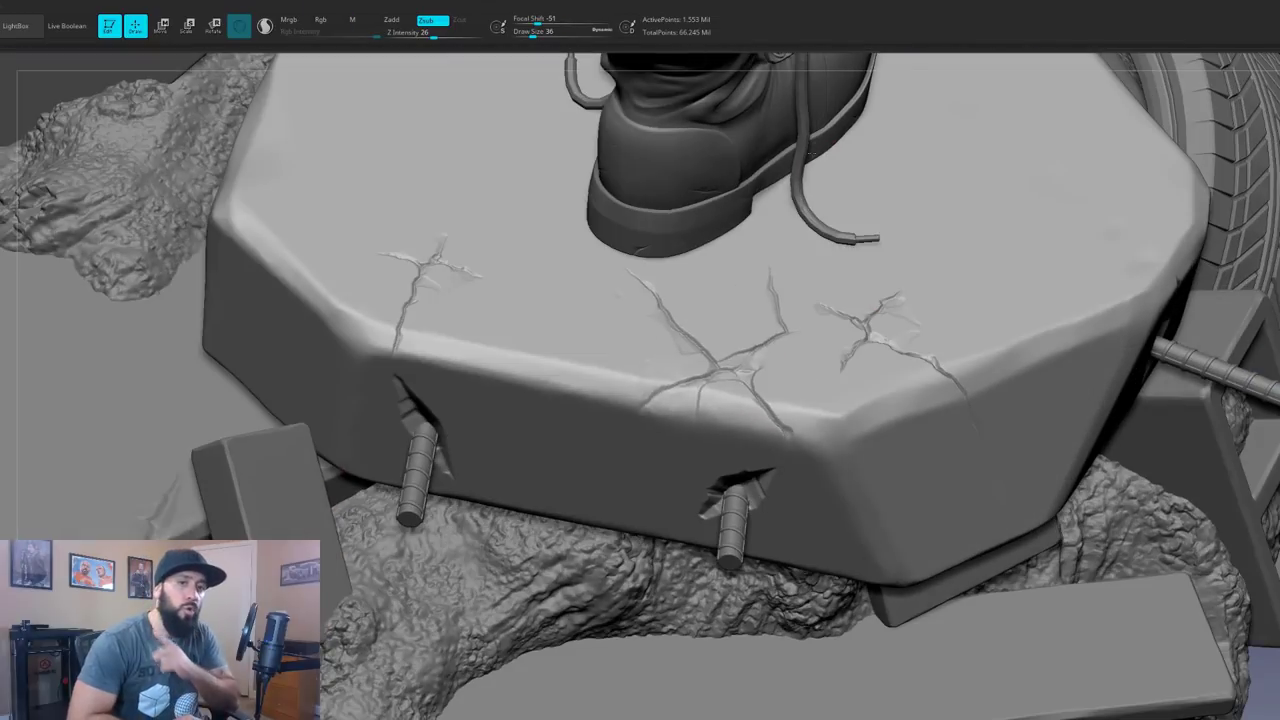
mouse_move(715, 345)
left_mouse_down()
mouse_move(790, 272)
mouse_move(810, 300)
left_mouse_up()
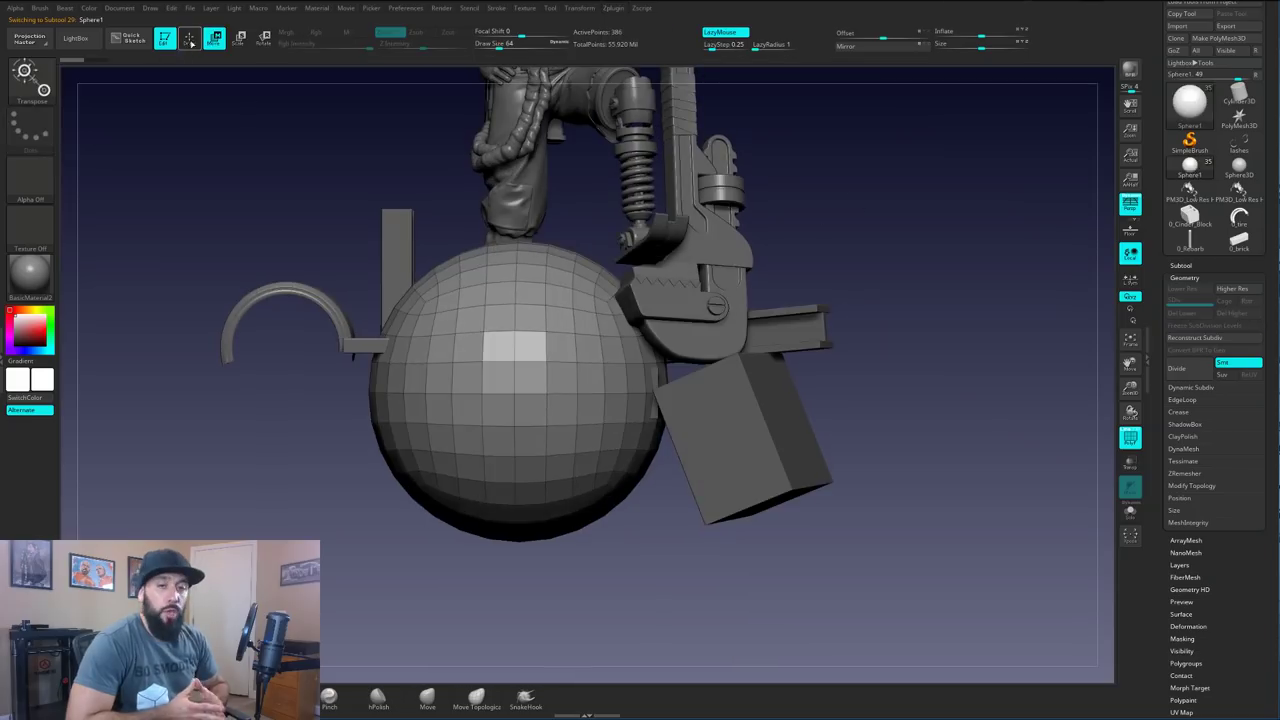
Stretch and flatten the sphere into a wide ellipsoid with the gizmo and place it beneath the slab
left_click(263, 38)
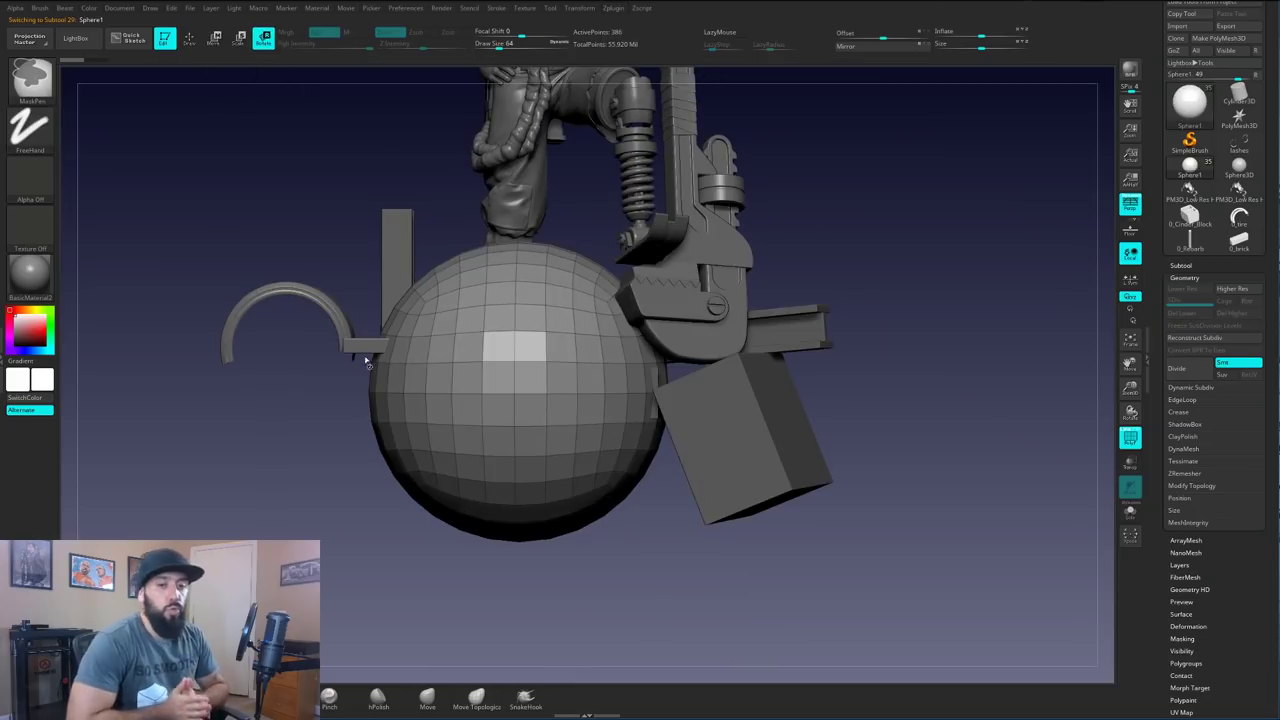
key("w")
left_click_drag(517, 389, 545, 375)
left_click_drag(484, 389, 517, 370)
left_click_drag(517, 329, 517, 449)
left_click_drag(455, 509, 557, 495)
mouse_move(892, 266)
left_mouse_down()
mouse_move(915, 286)
mouse_move(895, 268)
left_mouse_up()
left_click_drag(557, 495, 574, 495)
left_click_drag(557, 434, 557, 443)
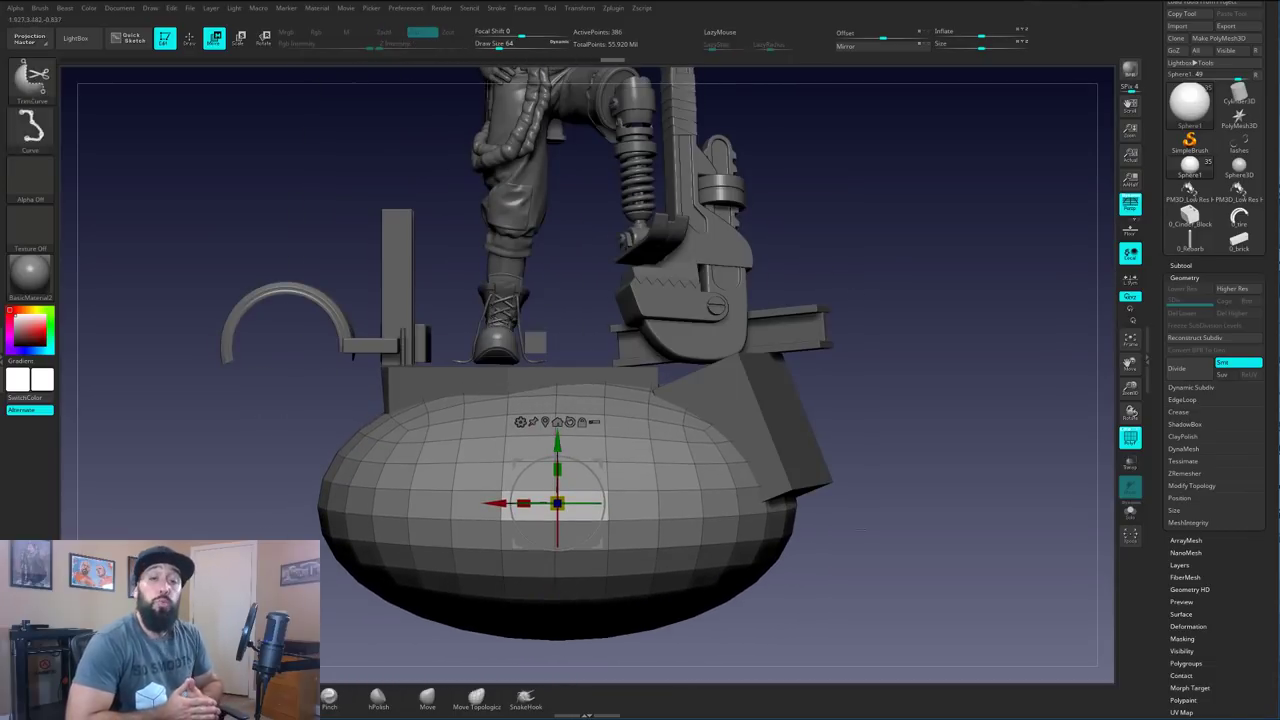
Turn off perspective and cut away the ellipsoid's lower half with a straight horizontal TrimCurve cut
key("t")
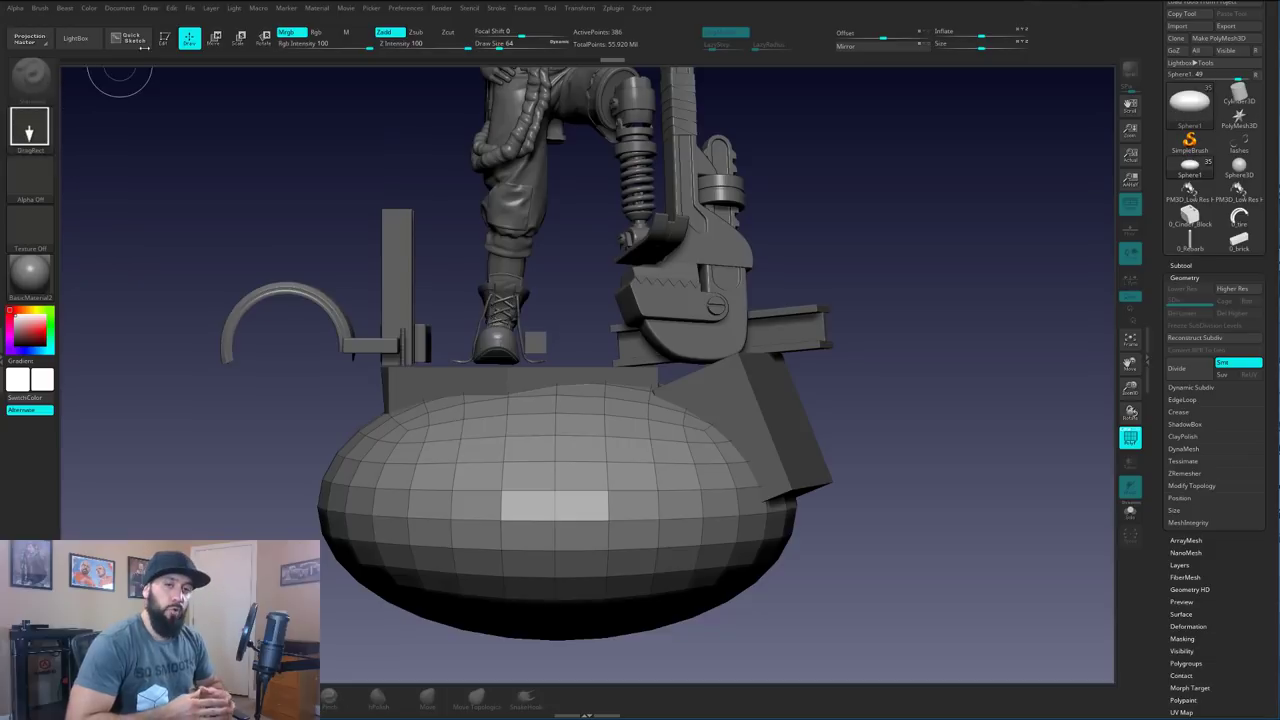
left_click(164, 39)
left_click_drag(192, 520, 886, 520, "ctrl+shift")
key("p")
mouse_move(156, 504)
left_mouse_down("ctrl+shift")
mouse_move(877, 508)
mouse_move(838, 502)
left_mouse_up("ctrl+shift")
mouse_move(893, 320)
left_mouse_down()
mouse_move(905, 225)
mouse_move(866, 242)
mouse_move(985, 236)
mouse_move(852, 226)
mouse_move(1024, 205)
left_mouse_up()
Apply DynaMesh to the trimmed dome at resolution 56
left_click_drag(1219, 560, 1219, 595)
scroll(1219, 595, "down", 1)
left_click_drag(1180, 269, 1180, 272)
left_click(1181, 272)
left_click(1181, 272)
left_click(1184, 284)
left_click(1182, 455)
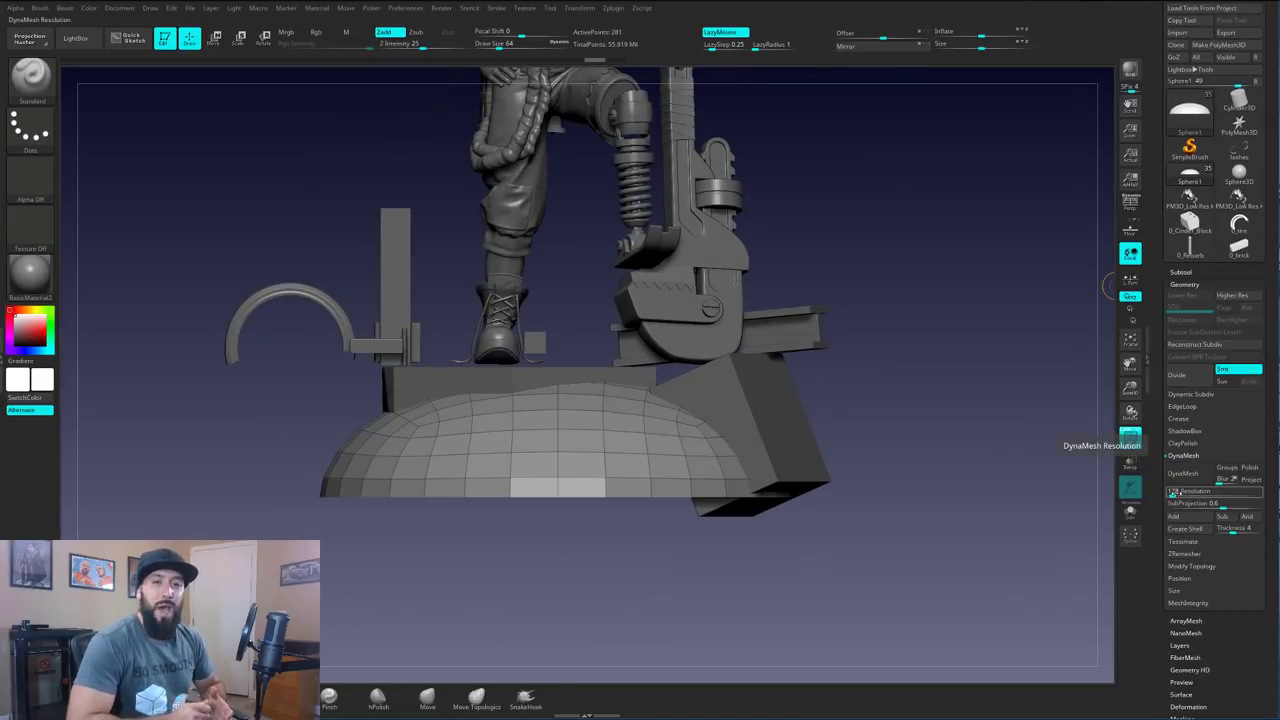
left_click(1182, 474)
left_click_drag(1066, 382, 869, 371)
key("ctrl+z")
left_click_drag(1170, 494, 1169, 494)
left_click(1184, 474)
Hide the polyframe and build up rough clay on the dome beneath the slab's front edge with ClayBuildup
left_click_drag(1075, 425, 1072, 378, "shift")
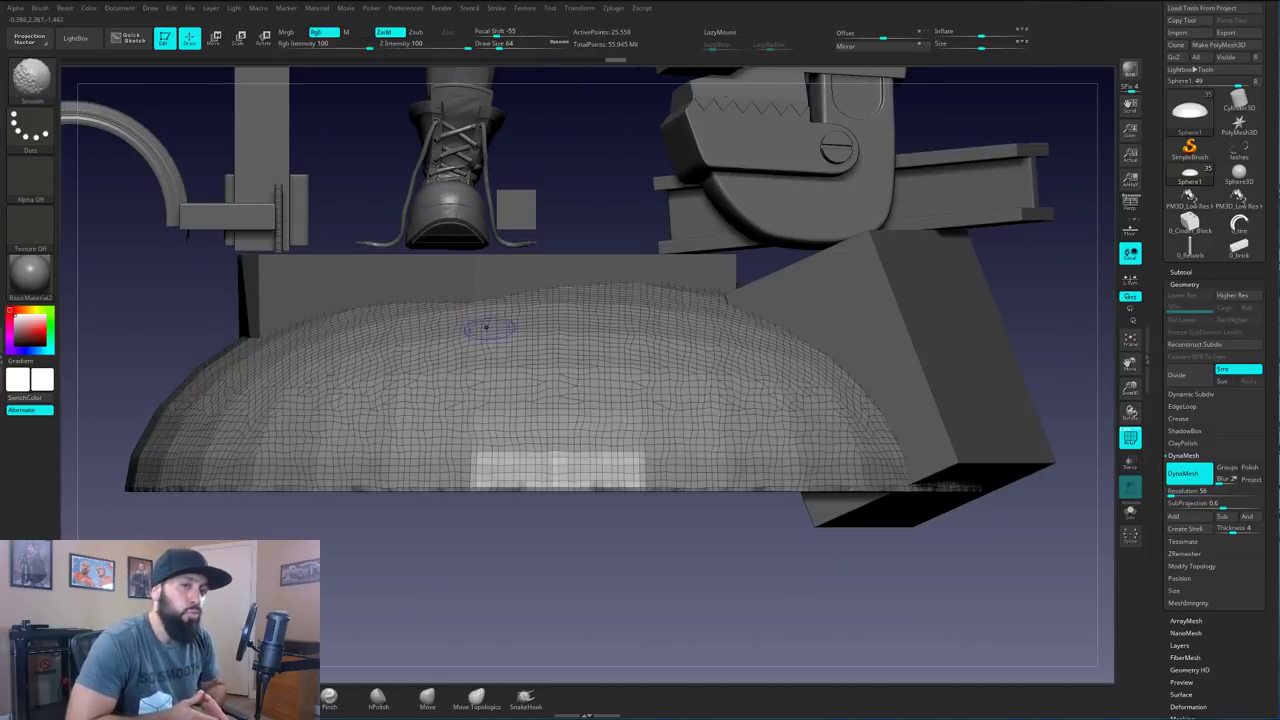
left_click_drag(488, 352, 476, 398, "shift")
key("b")
key("c")
key("b")
key("shift+f")
mouse_move(570, 548)
left_mouse_down()
mouse_move(583, 580)
mouse_move(668, 602)
left_mouse_up()
mouse_move(334, 298)
left_mouse_down()
mouse_move(432, 312)
mouse_move(340, 318)
mouse_move(428, 312)
left_mouse_up()
left_click_drag(330, 322, 470, 284)
Select the trimmed slab and try a brush stroke along its front face
left_click_drag(1000, 480, 860, 415)
left_click_drag(1040, 420, 860, 430)
left_click_drag(860, 430, 860, 360, "alt")
mouse_move(720, 540)
left_mouse_down()
mouse_move(450, 550)
mouse_move(432, 492)
mouse_move(450, 550)
left_mouse_up()
key("shift")
left_click(445, 310, "alt")
key("f")
left_click_drag(425, 440, 437, 456)
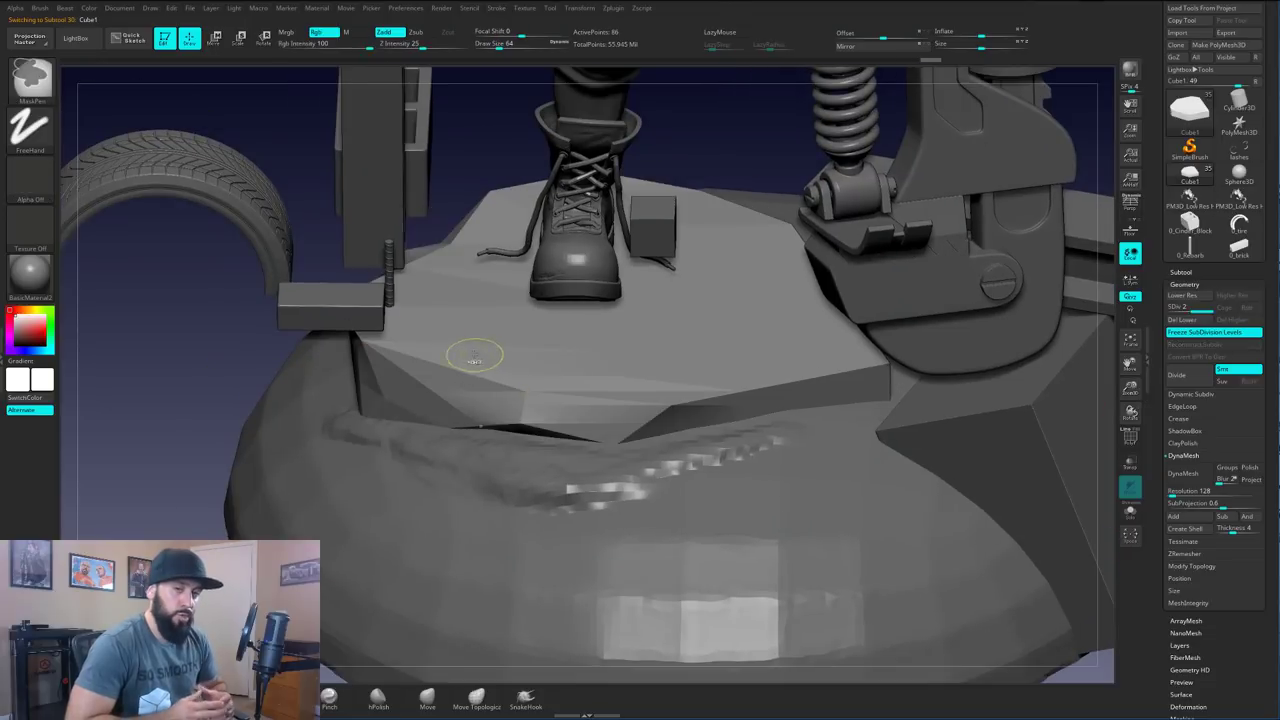
Apply DynaMesh to the slab at resolution 128 and wear down its front upper edges with the TrimDynamic brush
left_click(1184, 474)
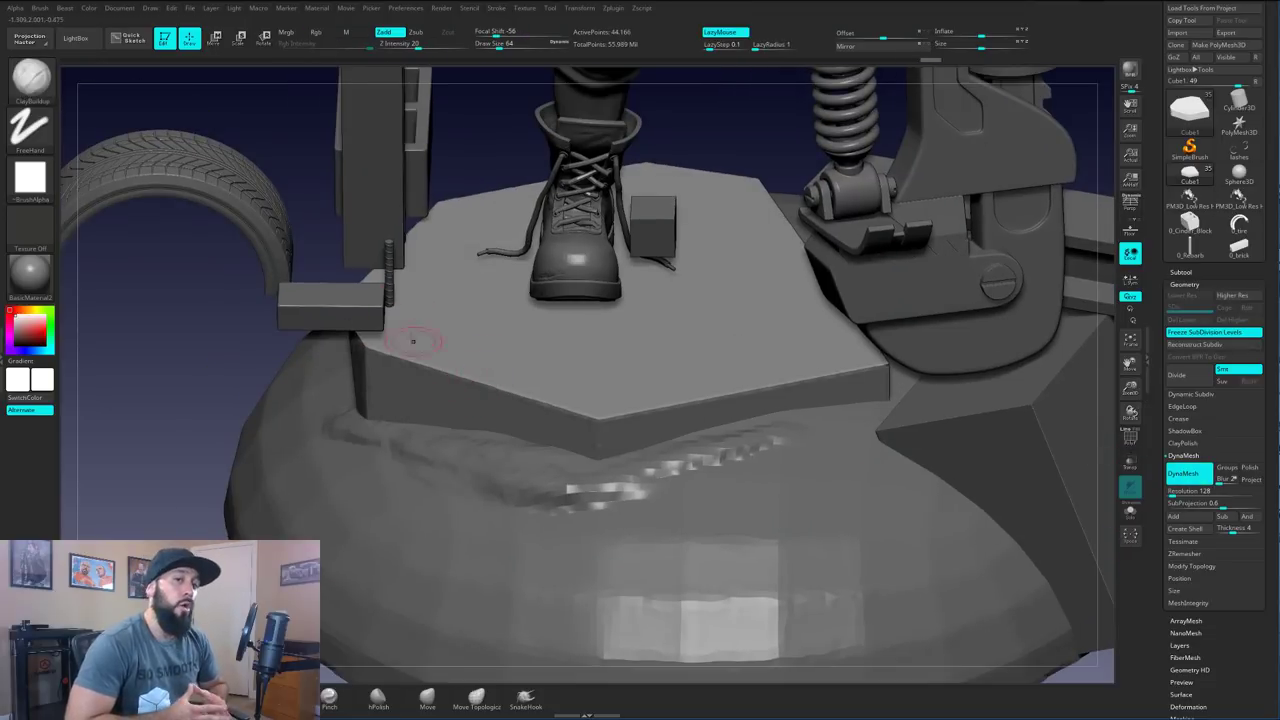
key("b")
key("t")
key("d")
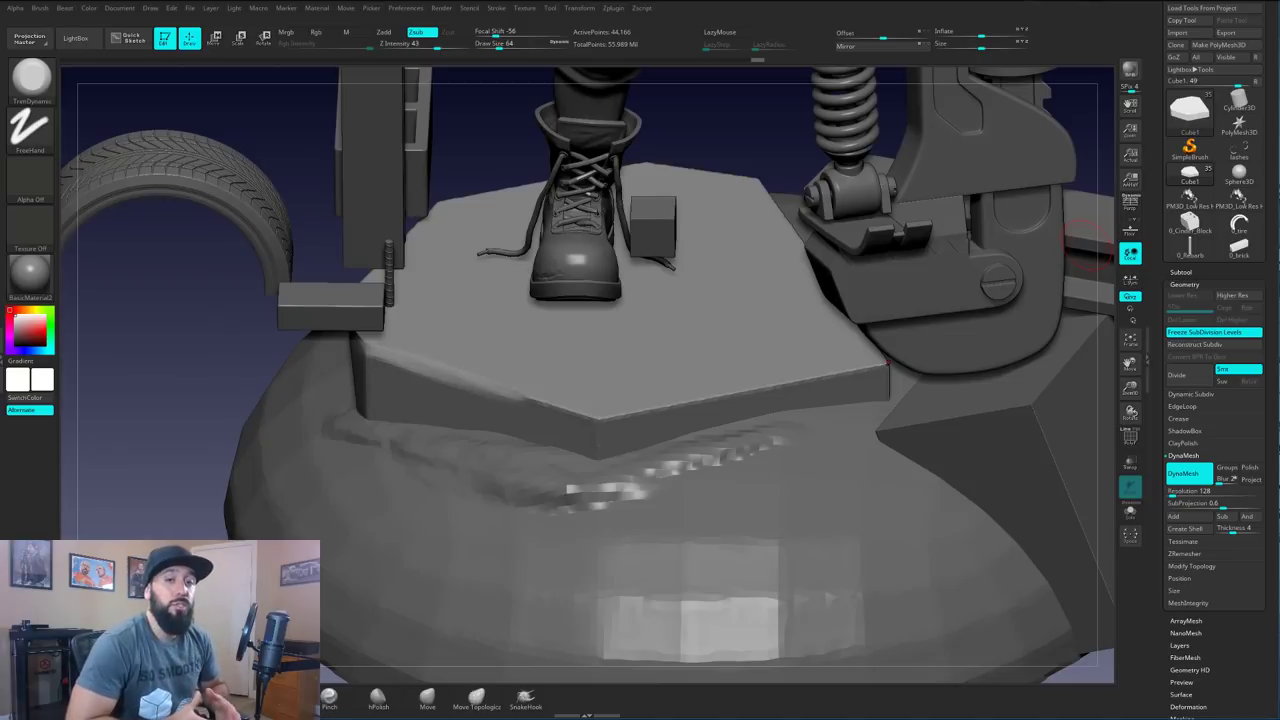
right_click_drag(457, 375, 448, 369)
left_click_drag(582, 430, 660, 411)
right_click_drag(658, 402, 650, 416)
left_click_drag(655, 408, 826, 376)
left_click_drag(710, 400, 856, 368)
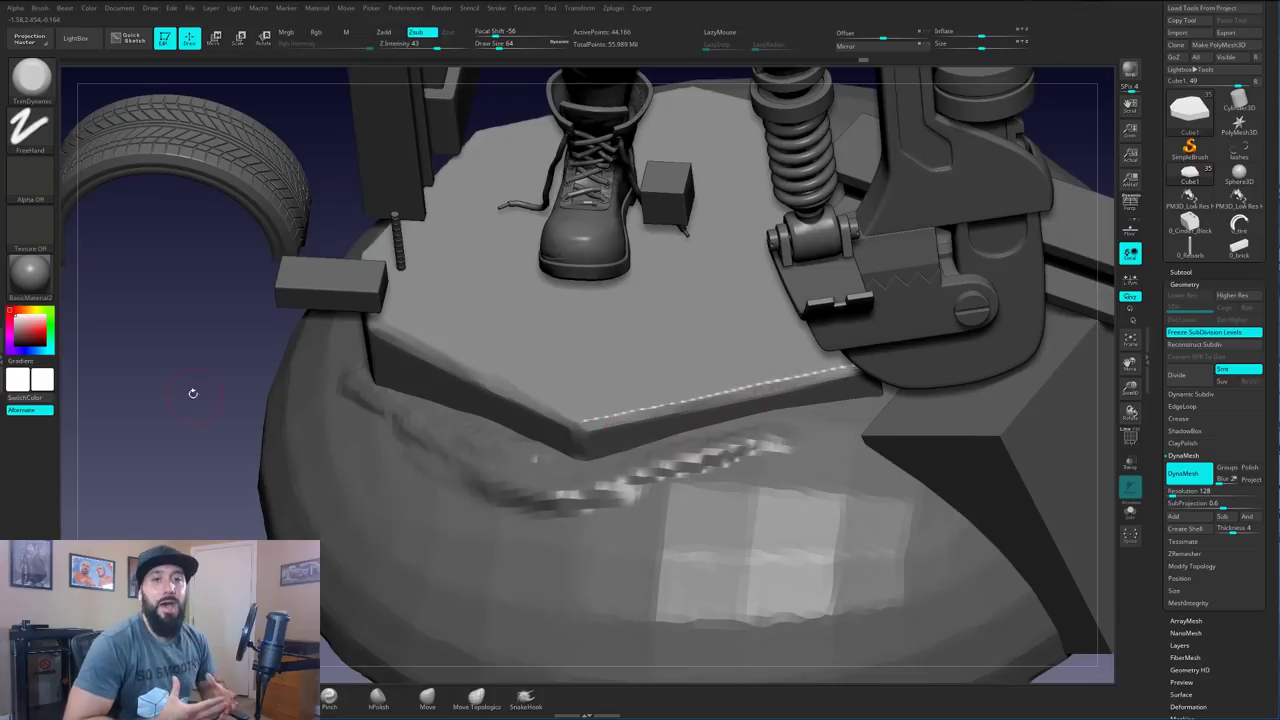
Polish the slab's front-left upper edge with the hPolish brush
right_click_drag(275, 415, 350, 362)
key("b")
key("h")
key("p")
left_click_drag(390, 328, 612, 407)
right_click_drag(690, 402, 634, 392)
mouse_move(897, 345)
right_mouse_down()
mouse_move(860, 300)
mouse_move(880, 340)
mouse_move(840, 260)
right_mouse_up()
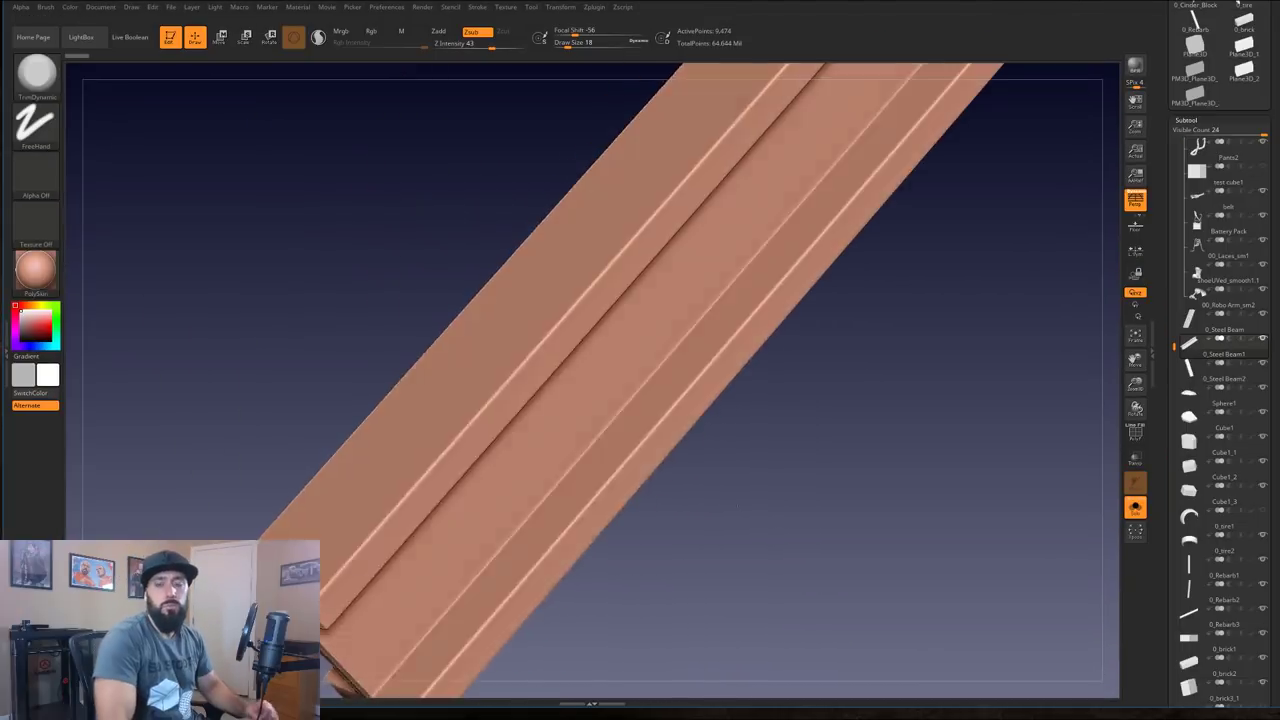
Subdivide the steel beam once and wear down a stretch of its long flange edge with TrimDynamic
key("ctrl+d")
right_click_drag(860, 430, 830, 380)
left_click_drag(380, 580, 496, 438)
left_click_drag(446, 505, 530, 394)
right_click_drag(860, 430, 800, 480)
left_click_drag(370, 538, 380, 558)
Continue trimming the flange edge up to the beam's far end and blunt the corner there
right_click_drag(690, 470, 745, 546)
right_click_drag(675, 117, 672, 338, "alt")
left_click_drag(644, 382, 812, 168)
right_click_drag(820, 155, 731, 328, "alt")
left_click_drag(724, 336, 772, 261)
left_click_drag(820, 195, 838, 180)
right_click_drag(970, 450, 890, 380)
left_click_drag(830, 203, 853, 184)
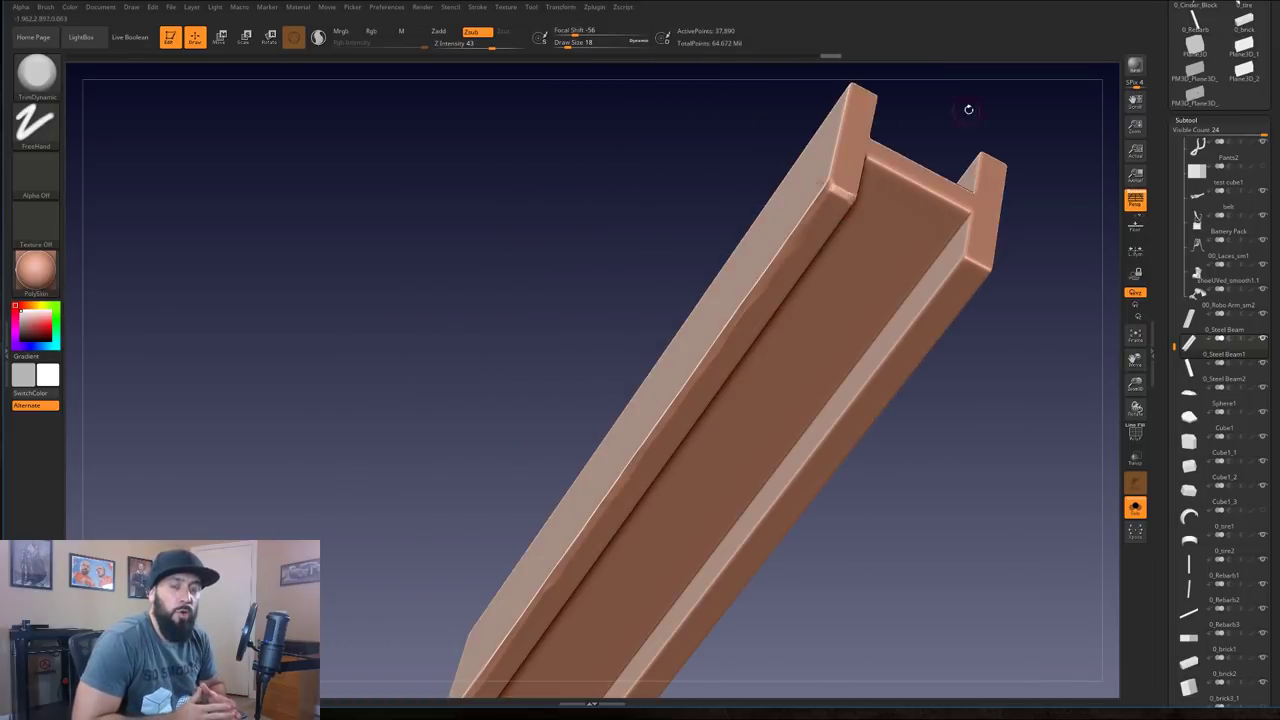
Leave Solo mode to examine the beam within the whole scene, and isolate the beam again
right_click_drag(950, 430, 980, 320)
right_click_drag(980, 320, 897, 411, "alt")
left_click(1135, 508)
left_click_drag(1130, 380, 975, 431)
right_click_drag(975, 431, 965, 385)
right_click_drag(965, 385, 746, 549, "alt")
key("f")
left_click(1135, 508)
Trim the flange's end edge and soften the adjacent corner at the beam's end with TrimDynamic
right_click_drag(970, 466, 900, 400)
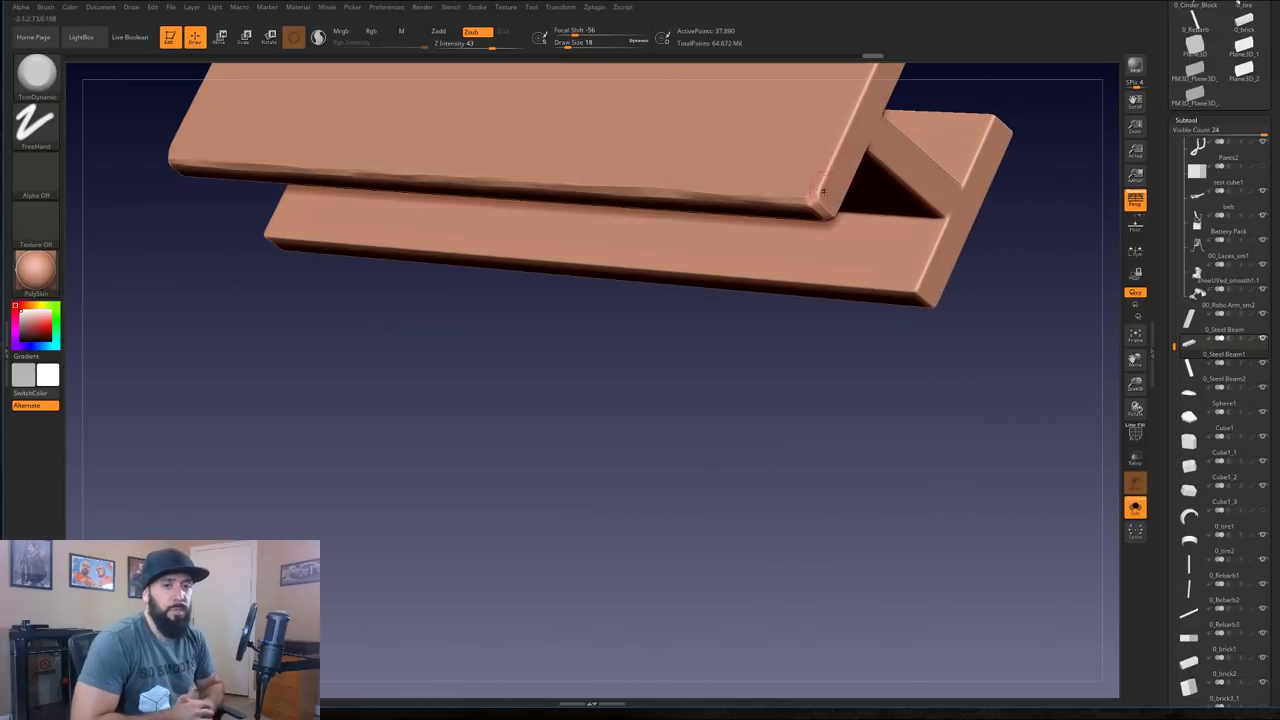
left_click_drag(814, 205, 852, 120)
left_click_drag(1135, 361, 1100, 457)
right_click_drag(1000, 480, 930, 400)
left_click_drag(798, 277, 772, 325)
right_click_drag(960, 440, 860, 470)
Blunt the remaining flange corners and the short end edges on the same end of the beam
mouse_move(762, 276)
left_mouse_down()
mouse_move(784, 280)
mouse_move(762, 278)
left_mouse_up()
mouse_move(960, 490)
right_mouse_down()
mouse_move(915, 485)
mouse_move(925, 400)
right_mouse_up()
mouse_move(790, 252)
left_mouse_down()
mouse_move(790, 340)
mouse_move(818, 250)
left_mouse_up()
right_click_drag(930, 510, 900, 590)
right_click_drag(900, 530, 880, 540)
left_click_drag(896, 384, 934, 402)
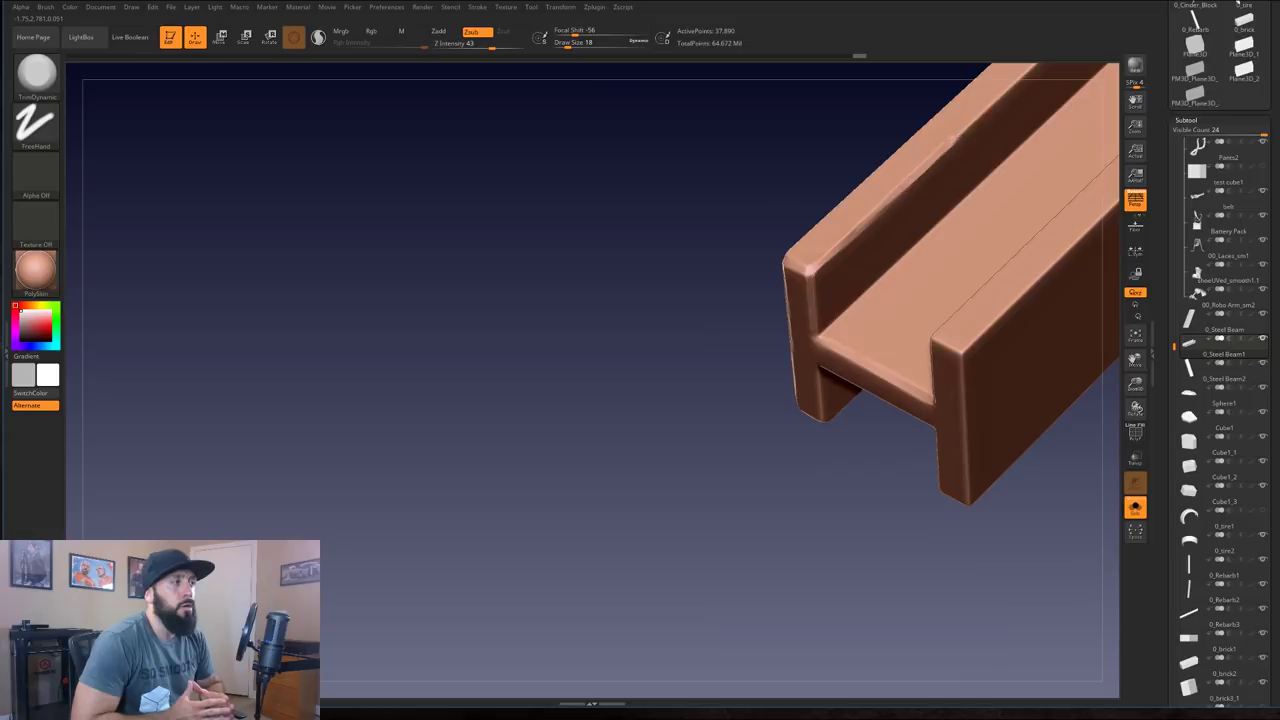
Round off the flange tip and the edges around the beam's H-shaped end face with short TrimDynamic strokes
right_click_drag(850, 540, 731, 489)
right_click_drag(758, 424, 700, 350)
left_click_drag(780, 312, 803, 316)
right_click_drag(693, 422, 680, 410)
left_click_drag(768, 345, 762, 385)
right_click_drag(690, 480, 620, 430)
left_click_drag(830, 342, 776, 346)
right_click_drag(830, 340, 749, 393)
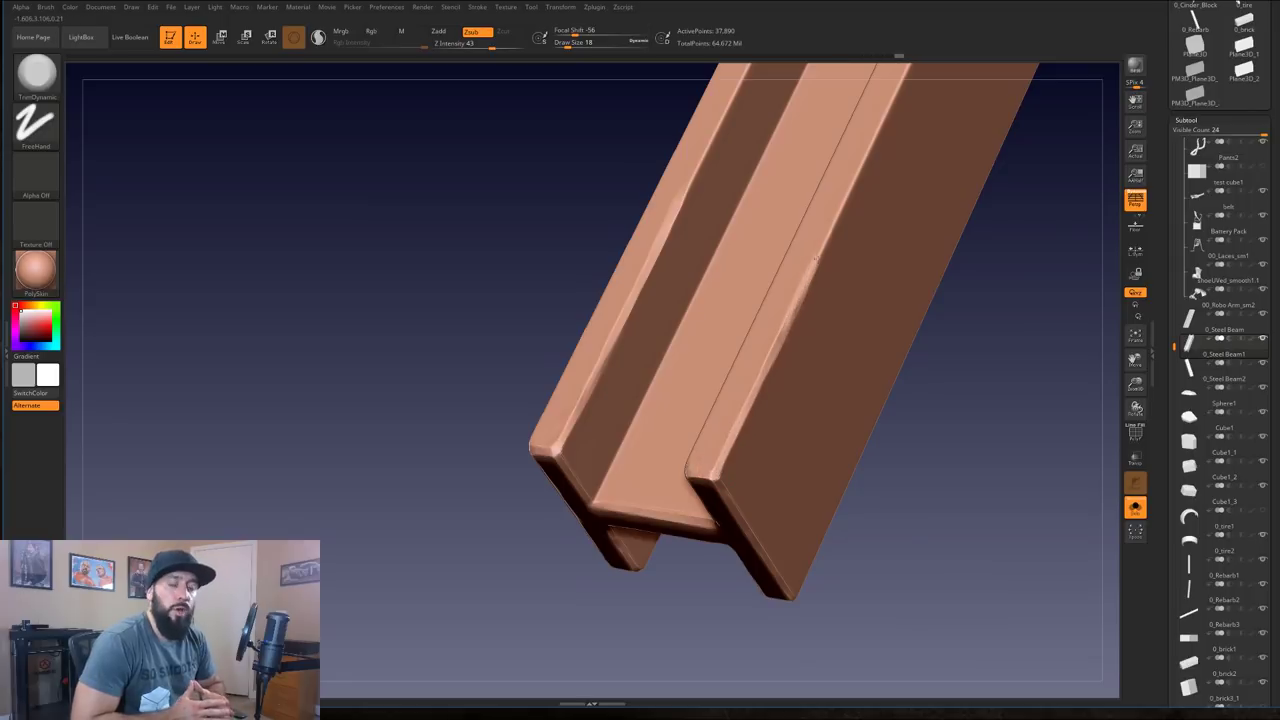
Wear down the beam's long flange edges on the remaining sides with irregular TrimDynamic strokes
right_click_drag(1006, 298, 823, 371)
left_click_drag(858, 530, 828, 238)
mouse_move(952, 223)
right_mouse_down()
mouse_move(1181, 382)
mouse_move(1058, 648)
right_mouse_up()
left_click_drag(605, 315, 605, 220)
right_click_drag(605, 220, 645, 455, "alt")
right_click_drag(645, 455, 705, 455)
left_click_drag(699, 464, 699, 362)
left_click_drag(700, 382, 701, 237)
mouse_move(616, 224)
right_mouse_down()
mouse_move(849, 494)
mouse_move(1100, 390)
mouse_move(1020, 310)
right_mouse_up()
left_click_drag(720, 564, 680, 488)
right_click_drag(680, 488, 740, 450)
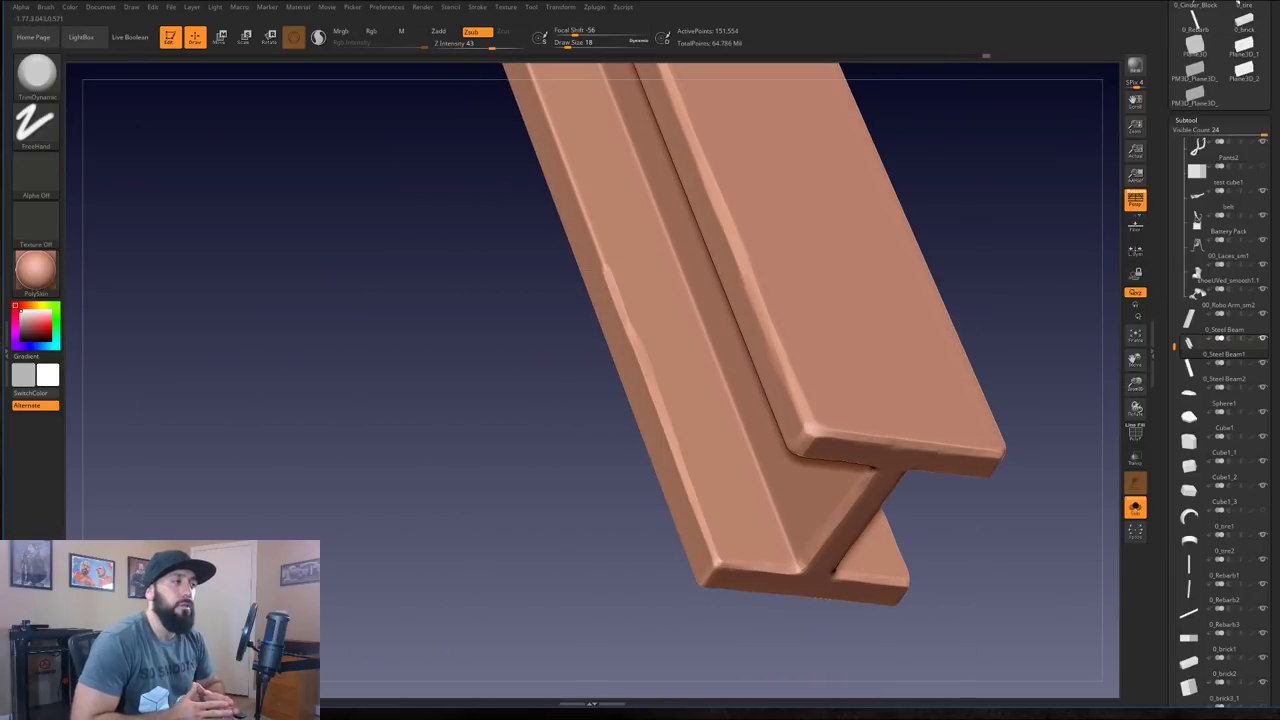
Switch the material to MatCap Gray and trim further along the beam's flange edge
left_click(36, 271)
left_click(295, 282)
right_click_drag(500, 300, 600, 250)
left_click_drag(609, 243, 577, 125)
right_click_drag(577, 125, 893, 522)
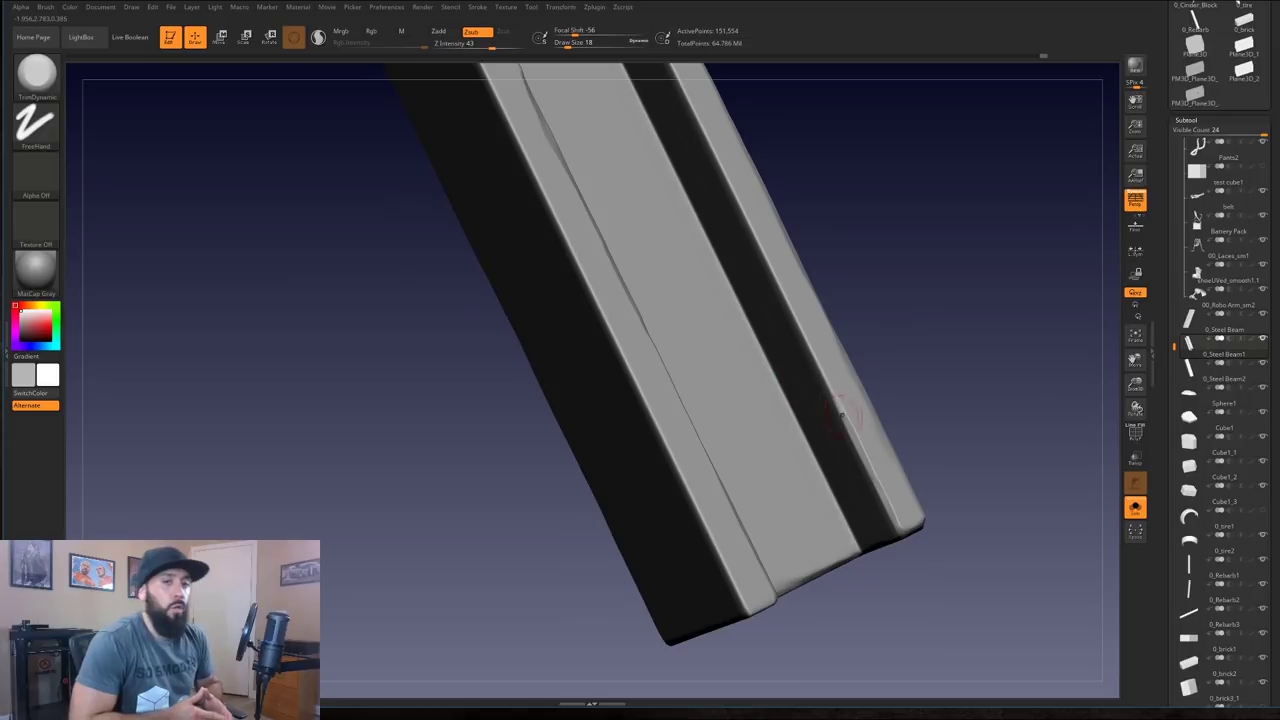
right_click_drag(775, 272, 600, 250)
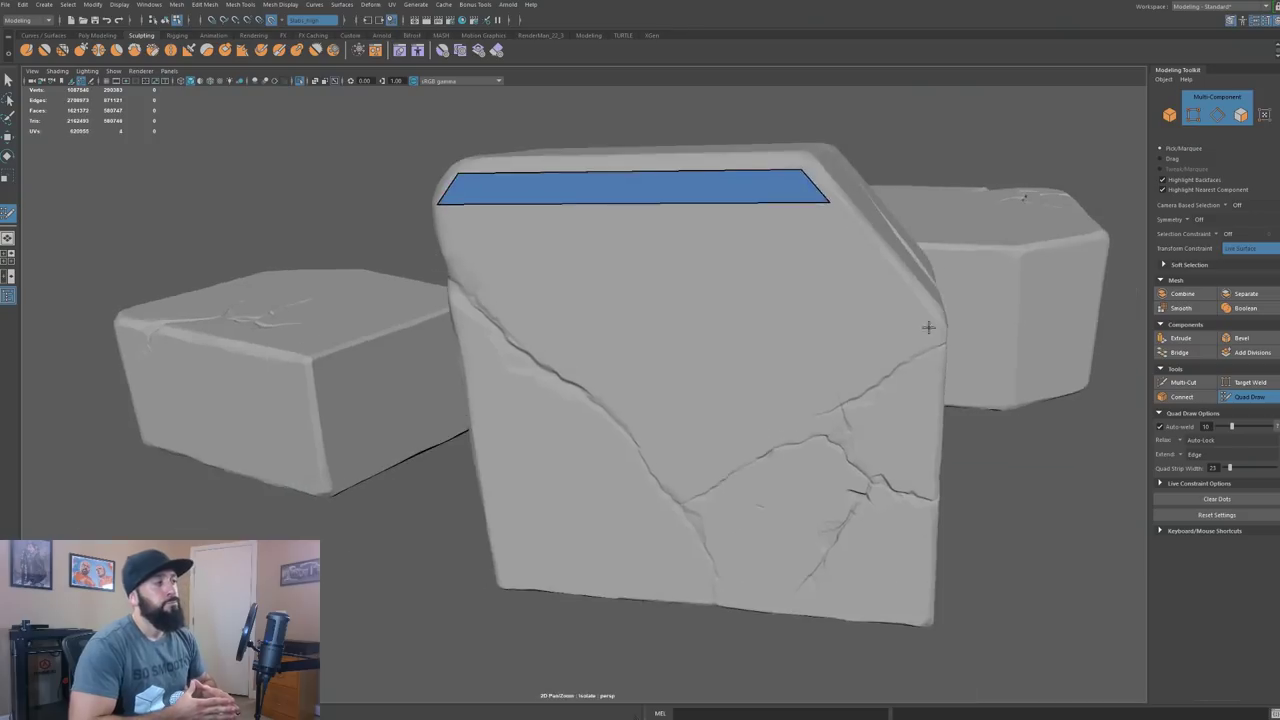
In Maya, extend the Quad Draw patch down over the cracked block's front face
left_click_drag(900, 230, 932, 216, "alt")
left_click_drag(660, 300, 760, 366, "alt")
left_click(718, 290, "ctrl+shift")
key("Caps_Lock")
key("Tab")
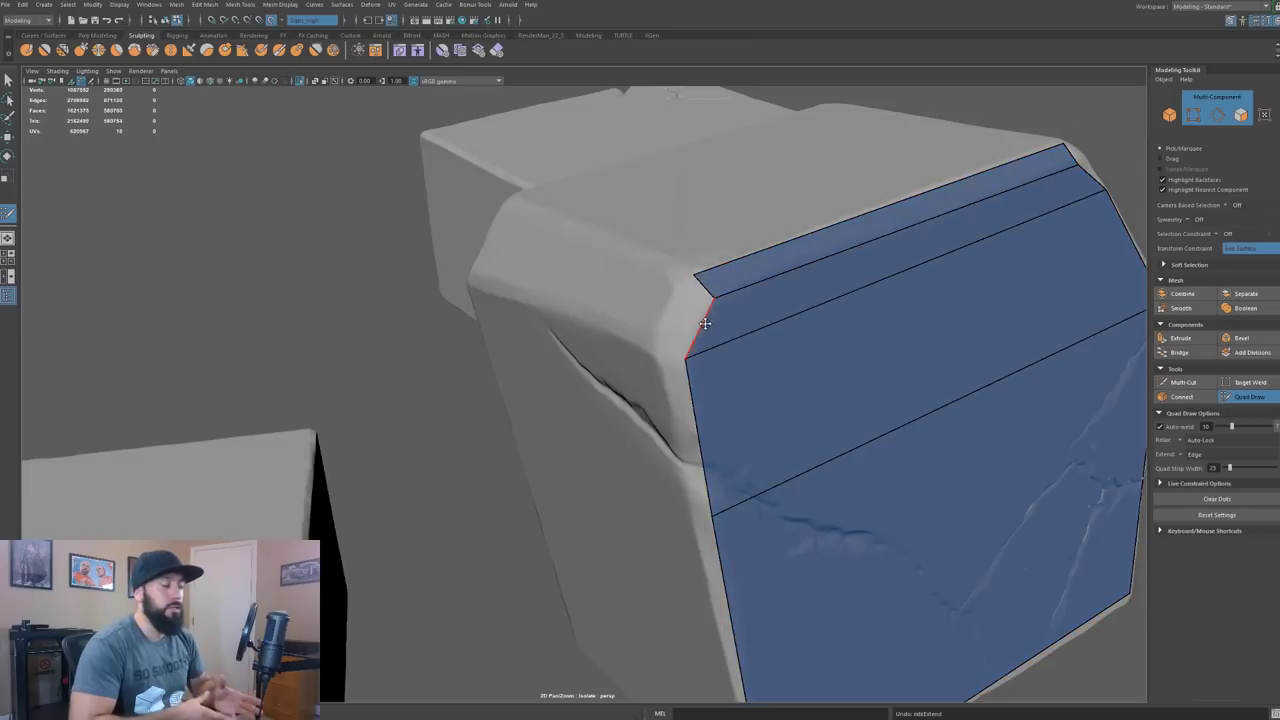
Extend the patch's border edges around the block's bevelled corner onto its side face
left_click_drag(699, 326, 684, 318)
mouse_move(684, 318)
left_mouse_down("alt")
mouse_move(686, 257)
mouse_move(694, 474)
left_mouse_up("alt")
mouse_move(640, 345)
left_mouse_down()
mouse_move(640, 323)
mouse_move(929, 374)
mouse_move(683, 417)
mouse_move(671, 486)
mouse_move(543, 292)
mouse_move(672, 437)
mouse_move(734, 440)
mouse_move(674, 455)
mouse_move(674, 430)
left_mouse_up()
key("Tab")
middle_click_drag(669, 274, 752, 281)
Undo the last two Quad Draw edits on the block
left_click_drag(752, 285, 693, 325, "alt")
left_click_drag(690, 373, 799, 382, "alt")
key("ctrl+z")
left_click_drag(547, 357, 627, 276, "alt")
key("ctrl+z")
left_click_drag(607, 627, 802, 288, "alt")
Fill open gaps in the block's retopology cage with new quads and delete an unwanted face
left_click(922, 328, "shift")
left_click_drag(922, 328, 511, 217, "alt")
left_click(651, 500)
left_click(560, 370, "shift")
left_click(737, 417, "shift")
left_click_drag(737, 417, 705, 325, "alt")
left_click(705, 325, "ctrl+shift")
left_click_drag(820, 320, 943, 329, "alt")
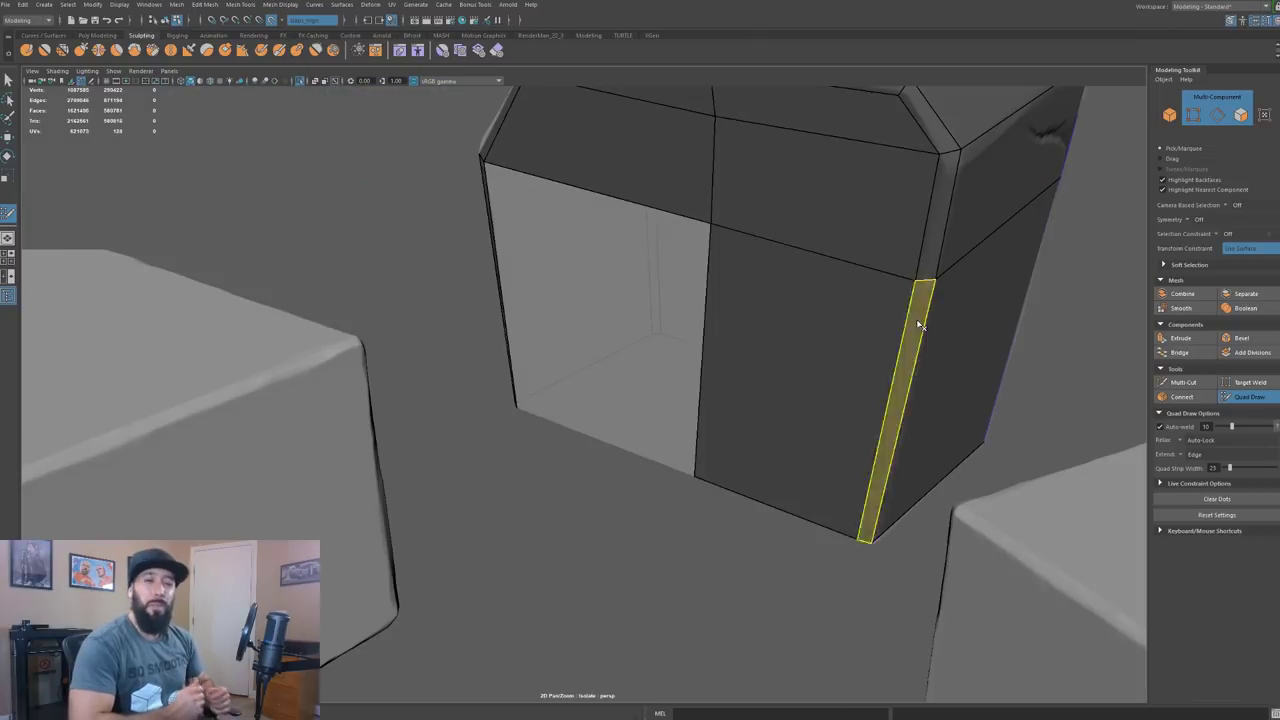
Delete the narrow corner quad and its neighbour on the cage's lower side, refill the opening with quads, and adjust the cage
left_click(905, 335, "ctrl+shift")
left_click(812, 350, "ctrl+shift")
left_click(623, 363, "shift")
left_click(780, 390, "shift")
mouse_move(850, 480)
left_mouse_down("alt")
mouse_move(900, 389)
mouse_move(819, 593)
mouse_move(680, 480)
mouse_move(566, 423)
mouse_move(672, 245)
mouse_move(643, 245)
left_mouse_up("alt")
left_click(900, 389, "ctrl+shift")
left_click_drag(645, 250, 663, 509, "alt")
left_click_drag(731, 268, 808, 278)
left_click_drag(808, 278, 763, 368, "alt")
left_click_drag(763, 368, 772, 427, "alt")
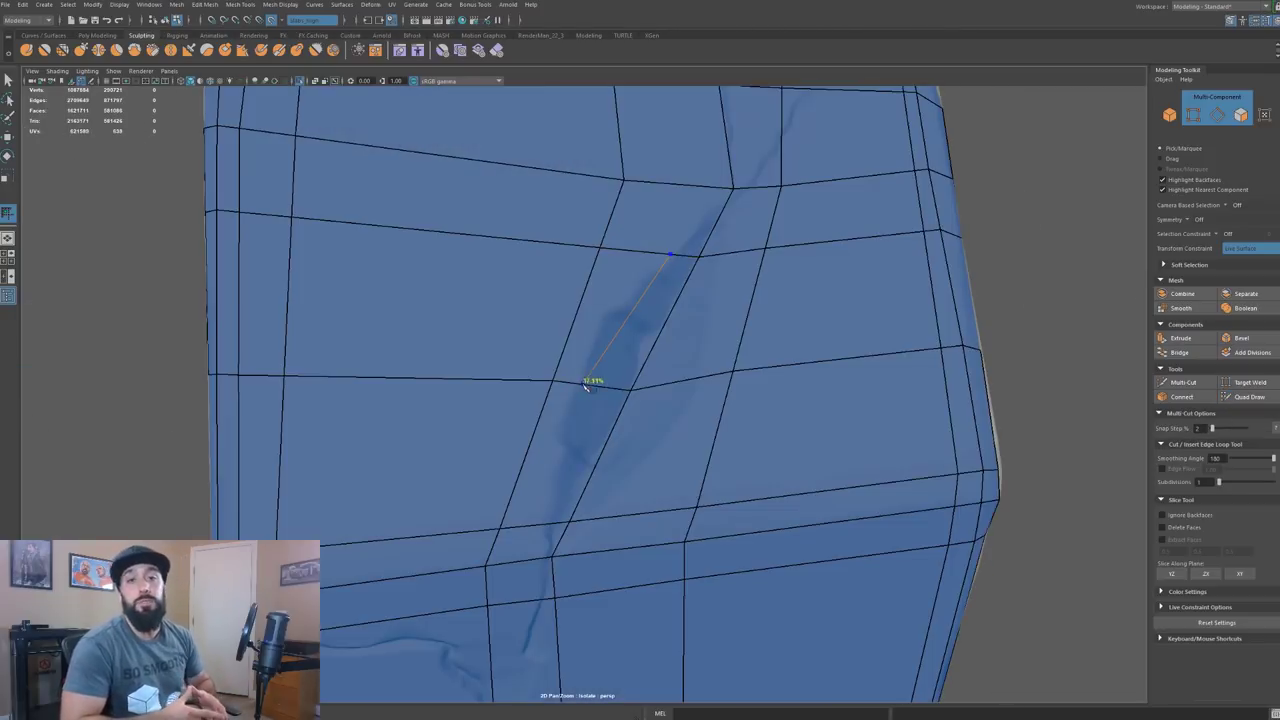
Cut a new edge along the left side of the block's crack with Multi-Cut
left_click(589, 386)
left_click(652, 256)
left_click_drag(652, 256, 668, 297, "alt")
right_click(664, 291)
Cut edges around the crack's lower end with Multi-Cut and return to Quad Draw
left_click(673, 470)
middle_click_drag(675, 472, 725, 298, "alt")
left_click(599, 450)
left_click(584, 472)
left_click(561, 485)
right_click(563, 486)
scroll(713, 484, "down", 3)
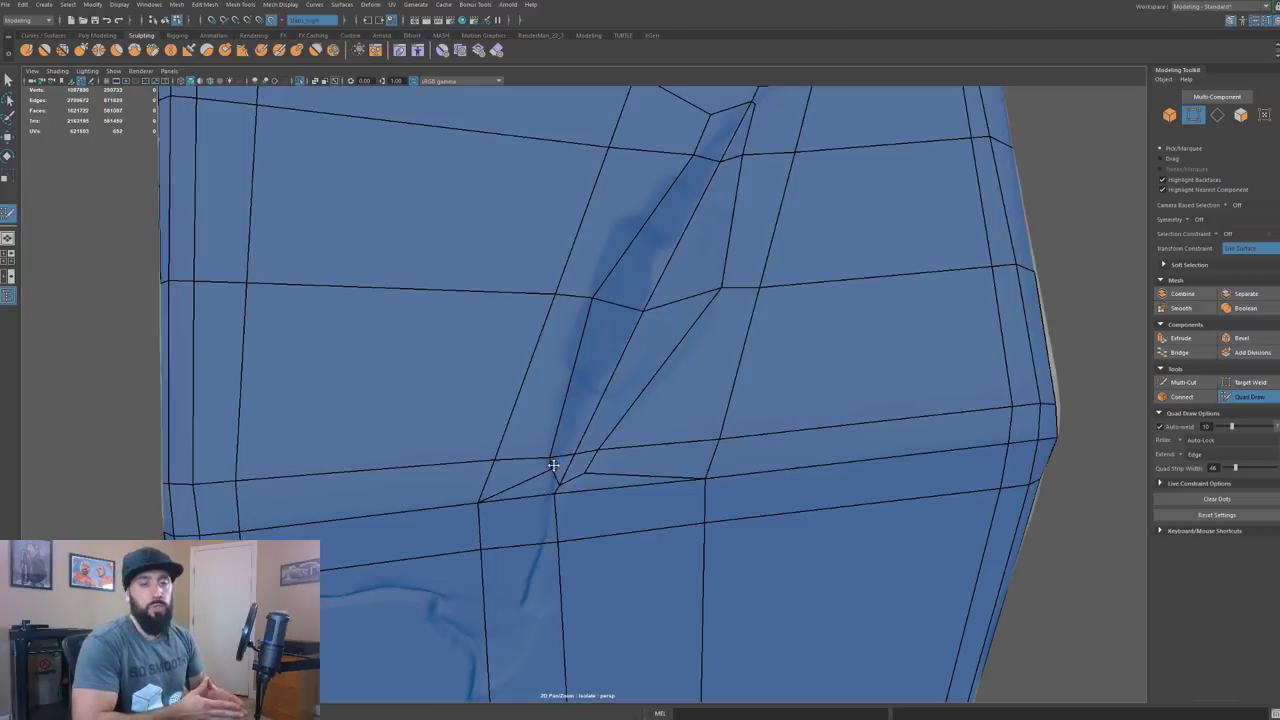
left_click_drag(557, 466, 700, 263, "alt")
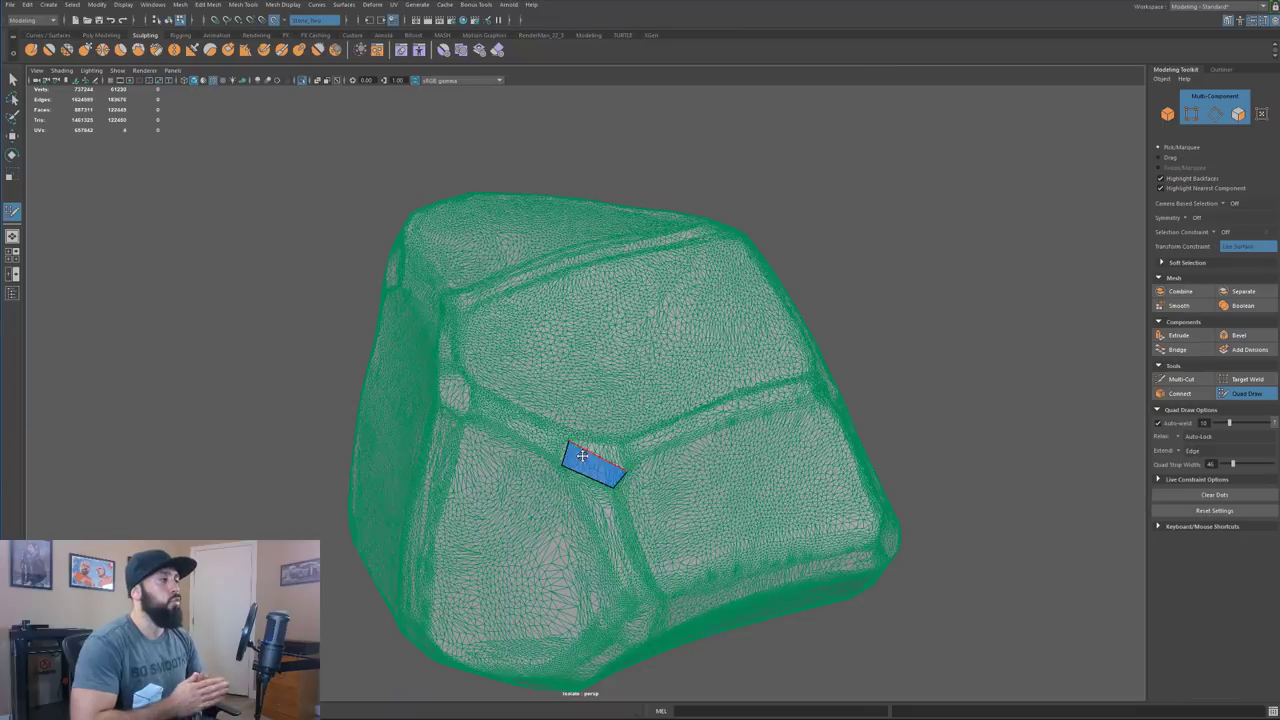
Extend the first Quad Draw faces on the faceted rock from the ridge junction down the bevelled edge
scroll(563, 480, "up", 5)
left_click_drag(563, 480, 583, 540, "alt")
left_click(583, 509, "shift")
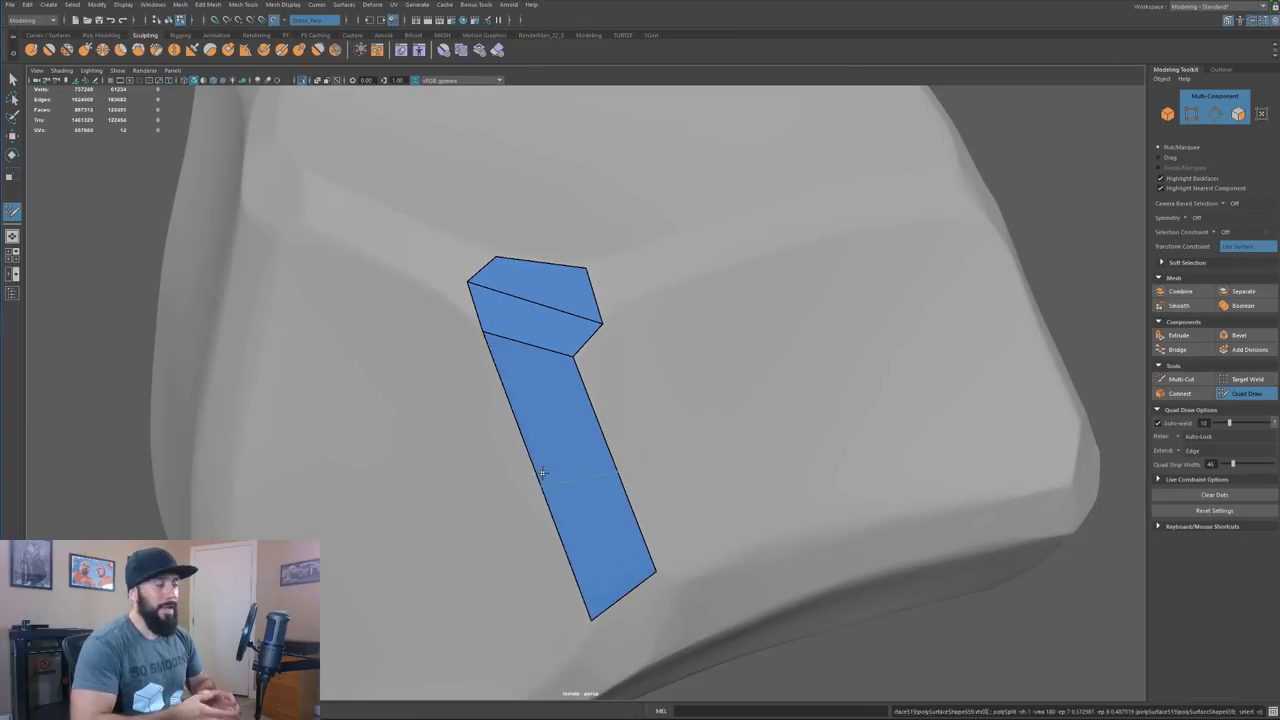
Place dots and fill quads along the rock's upper bevelled ridge, leading away from the junction
middle_click_drag(575, 420, 738, 581, "alt")
left_click(555, 425)
left_click(562, 402)
left_click(571, 376)
left_click(606, 412, "shift")
left_click(604, 444, "shift")
left_click(452, 379)
left_click_drag(456, 353, 689, 397, "alt")
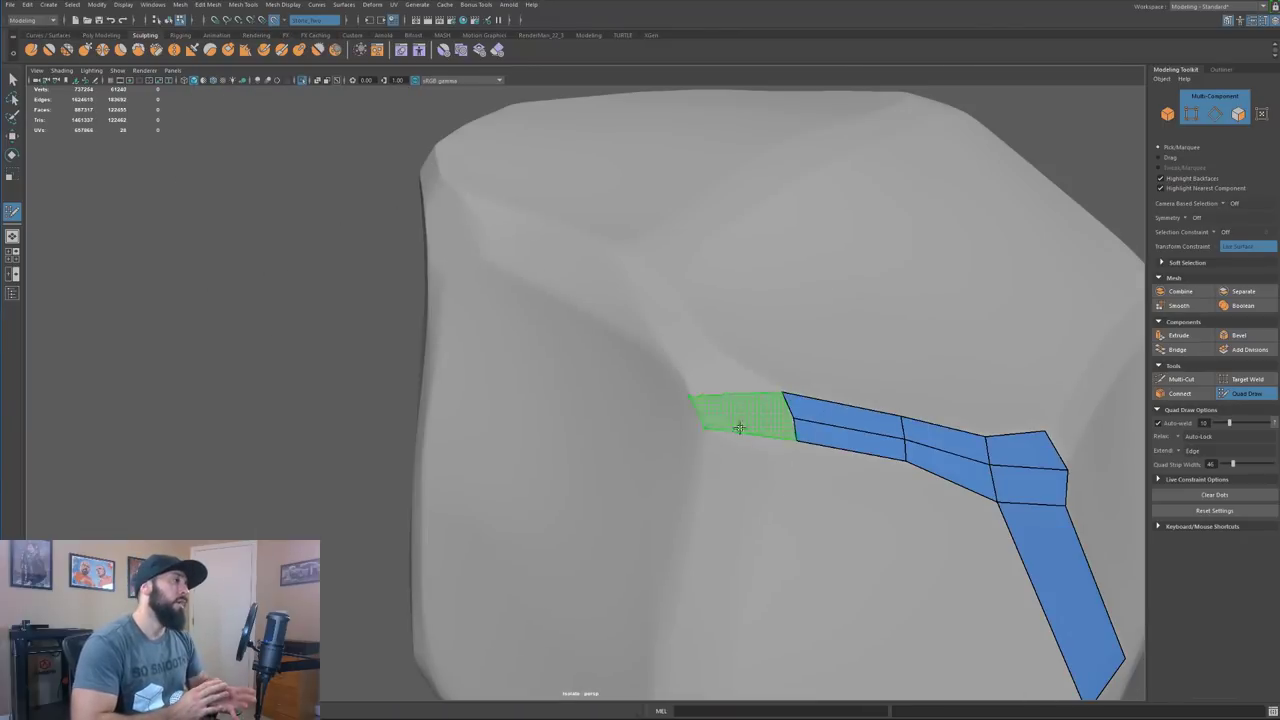
Fill quads at the ridge's next junction, forking the strip toward the adjoining bevels
left_click(712, 432)
left_click(740, 424, "shift")
left_click(727, 358)
left_click(736, 388, "shift")
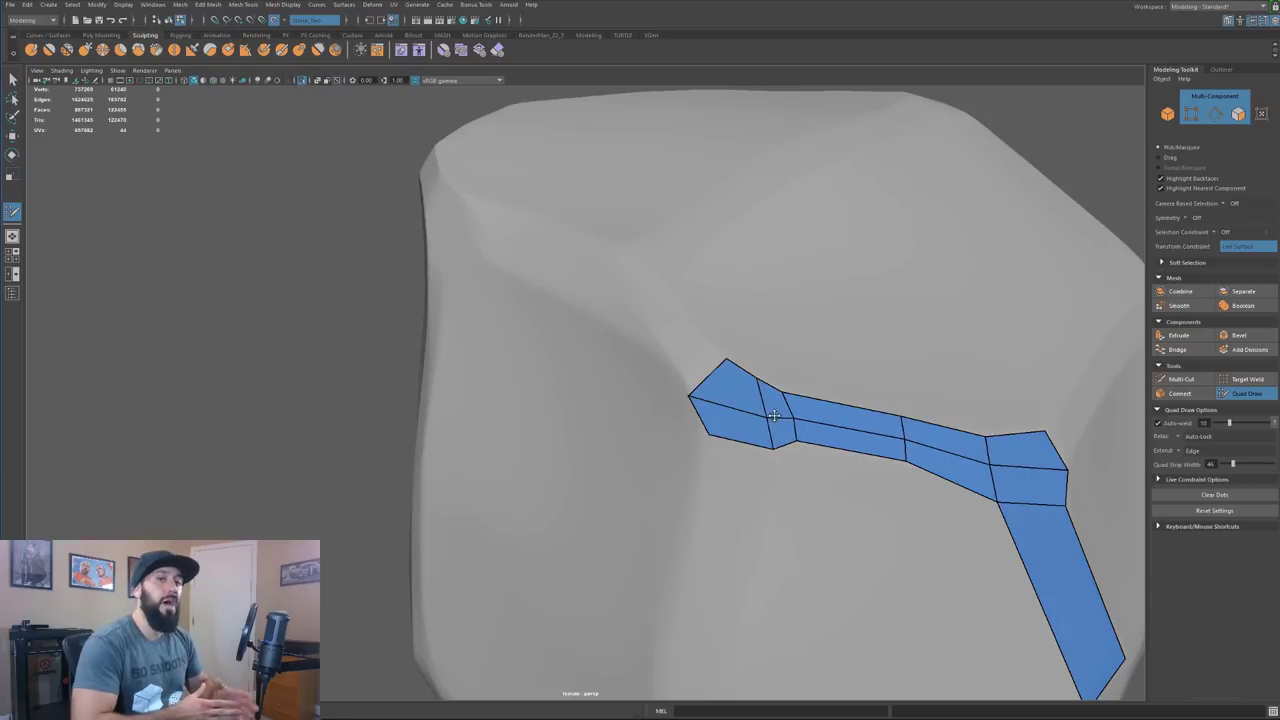
Continue the quad strip from the fork along the rock's next bevelled edge, filling quads between placed dots
left_click_drag(627, 280, 560, 366, "alt")
left_click(560, 366)
left_click(602, 430, "shift")
mouse_move(634, 580)
left_mouse_down("alt")
mouse_move(705, 471)
mouse_move(600, 380)
left_mouse_up("alt")
left_click(607, 245, "shift")
left_click(592, 380, "shift")
left_click_drag(590, 450, 600, 370, "alt")
left_click(596, 388, "shift")
left_click(612, 412, "shift")
Extend the strip around the rock's next corner by placing dots and filling quads between them
left_click_drag(830, 400, 740, 440, "alt")
left_click(780, 433, "shift")
left_click(858, 366)
left_click(849, 346, "shift")
left_click_drag(849, 346, 618, 345, "alt")
left_click(756, 347)
left_click(600, 356, "shift")
left_click(563, 375, "shift")
Extend the quad strip past its end junction by placing dots and filling quads up the rock's adjoining bevelled edges
left_click(618, 331)
left_click(660, 371)
left_click(630, 378, "shift")
left_click_drag(660, 400, 619, 492, "alt")
left_click(654, 291)
left_click(672, 283, "shift")
left_click(700, 236, "shift")
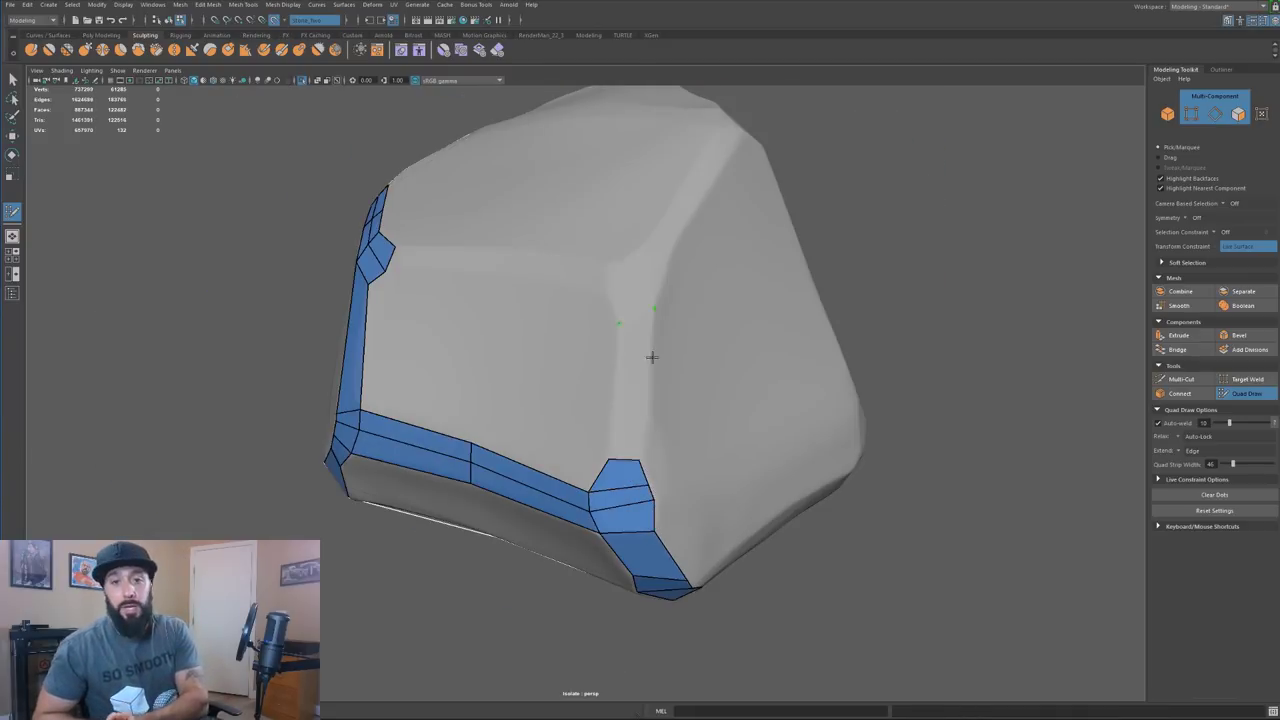
Continue the quad strips around the rock's remaining bevels and fill the lower part of the flat face they enclose
left_click_drag(645, 312, 800, 282, "alt")
mouse_move(793, 330)
left_mouse_down("alt")
mouse_move(834, 391)
mouse_move(937, 297)
mouse_move(746, 334)
mouse_move(534, 437)
mouse_move(771, 423)
mouse_move(595, 507)
mouse_move(471, 406)
mouse_move(571, 443)
mouse_move(499, 271)
mouse_move(563, 434)
mouse_move(688, 403)
left_mouse_up("alt")
mouse_move(551, 420)
left_mouse_down()
mouse_move(734, 420)
mouse_move(633, 443)
left_mouse_up()
left_click(760, 413, "shift")
left_click(633, 443, "shift")
left_click(672, 375, "shift")
left_click_drag(680, 366, 729, 309, "alt")
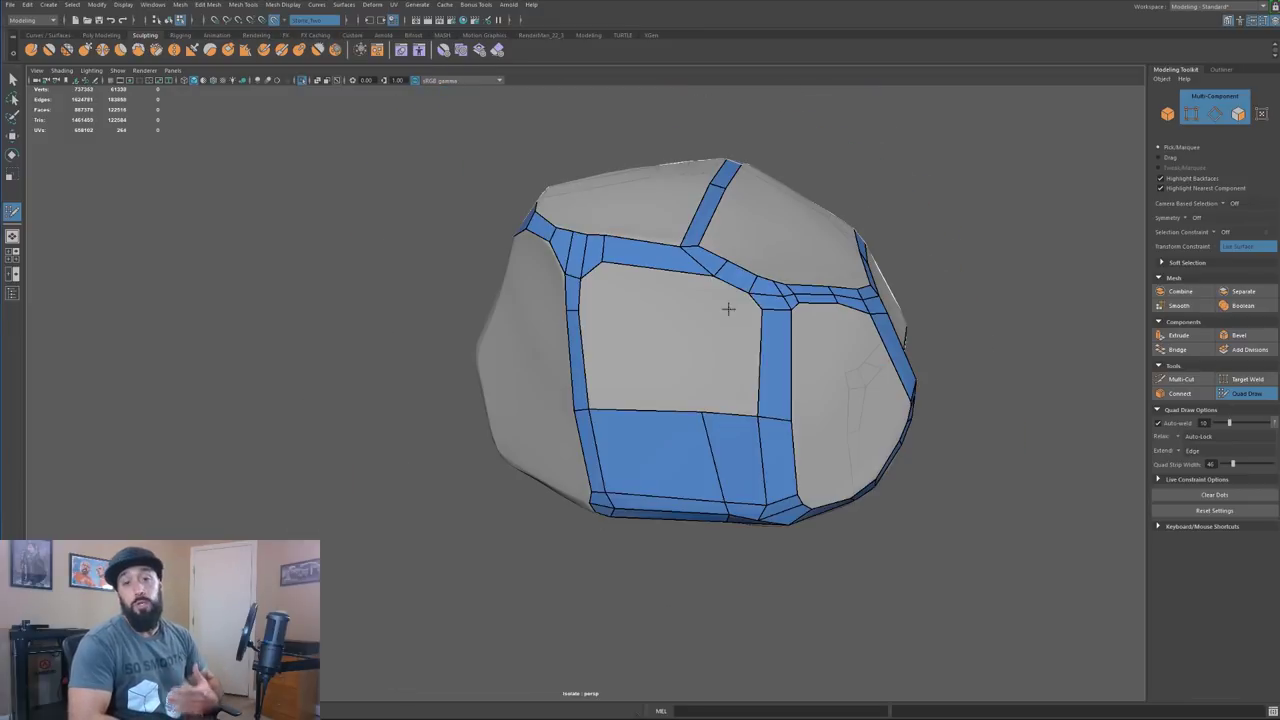
Fill the open flat areas between the bevel strips with quads to close the rock's retopology mesh
left_click(731, 311, "shift")
left_click(626, 424, "ctrl")
left_click(655, 350, "shift")
left_click_drag(731, 380, 671, 543, "alt")
left_click_drag(691, 342, 677, 466, "alt")
left_click(737, 443, "shift")
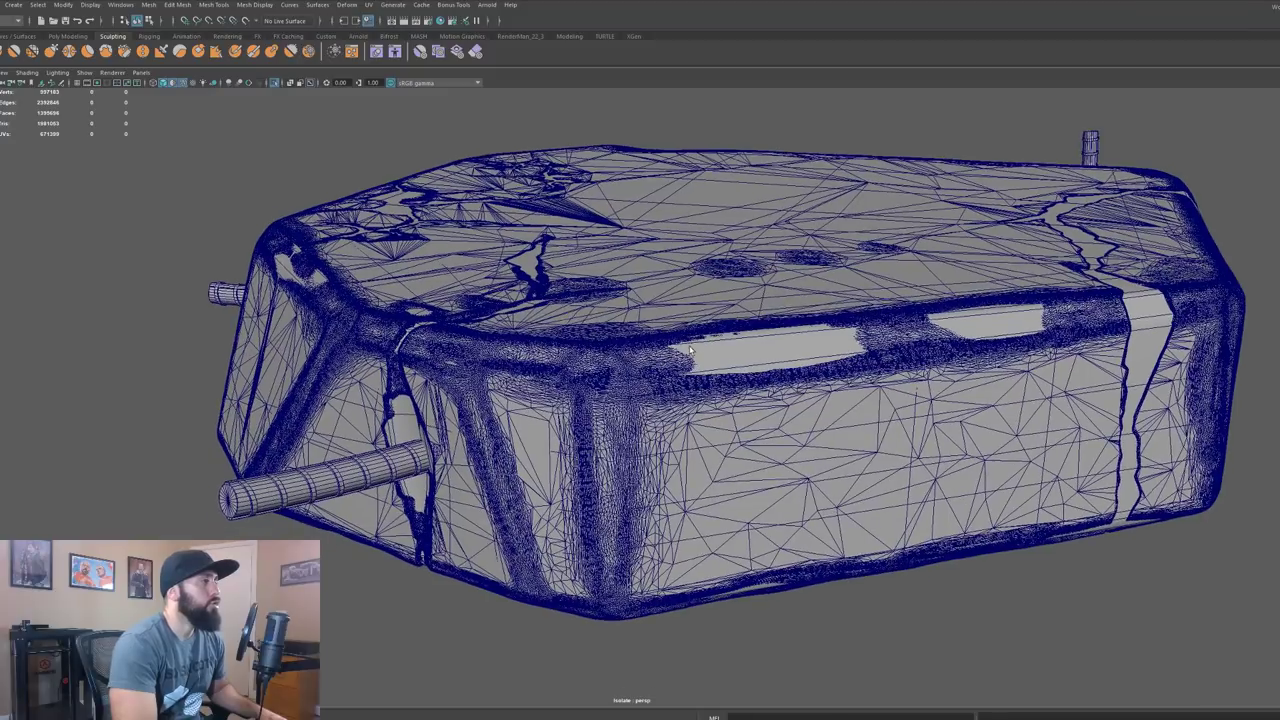
Examine the high-poly block's dense wireframe along its bevels, side crack and top-surface damage
left_click_drag(690, 349, 595, 341, "alt")
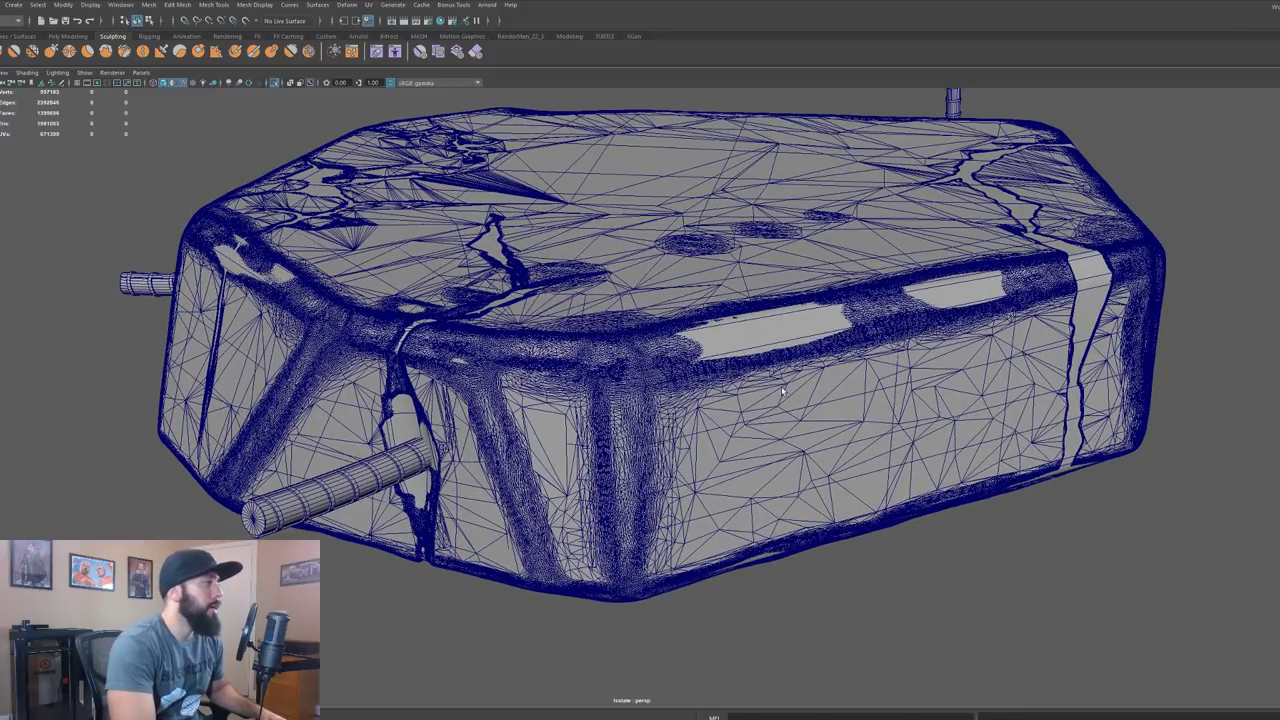
left_click(615, 367)
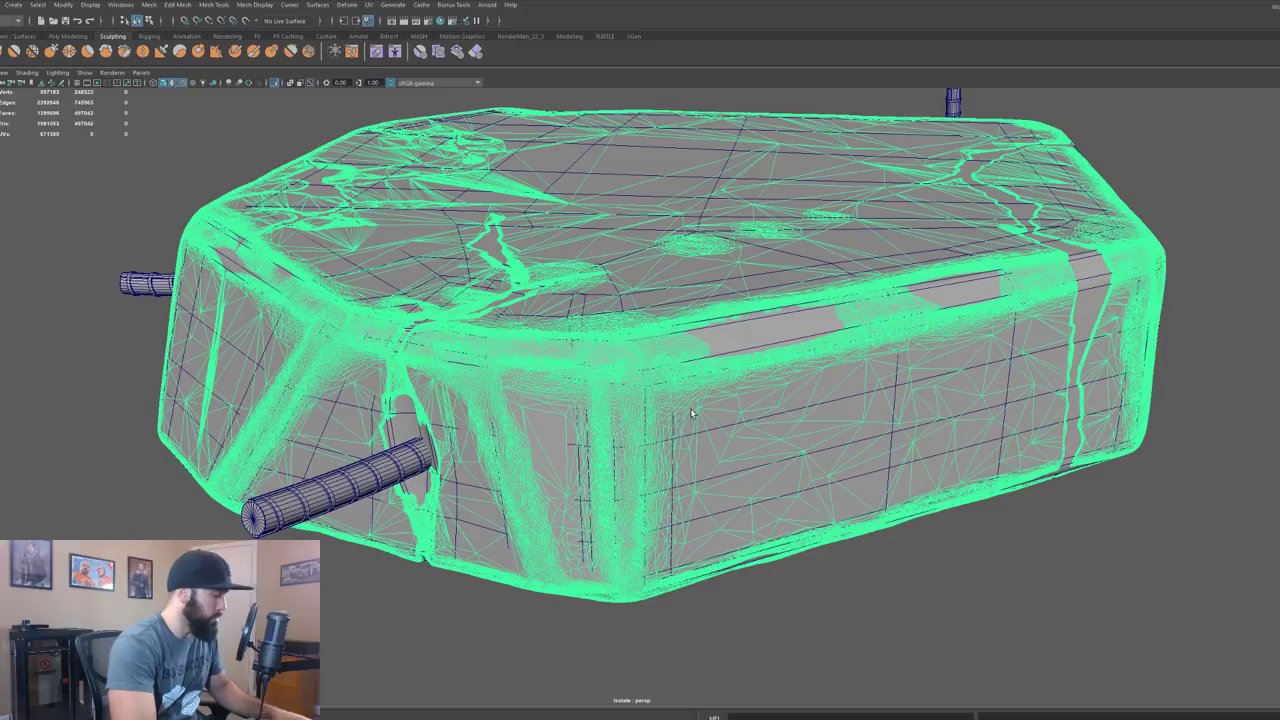
scroll(580, 383, "down", 5)
left_click_drag(628, 170, 628, 360)
key("f")
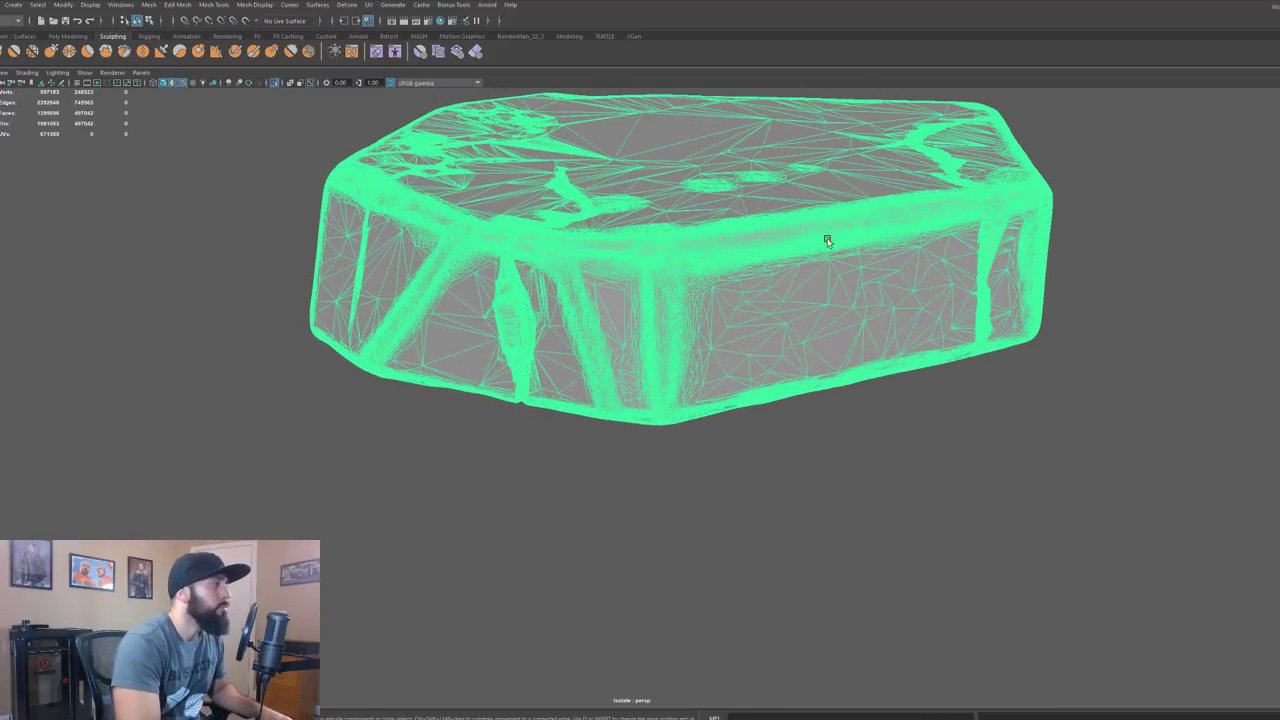
right_click_drag(893, 218, 794, 191, "alt")
middle_click_drag(794, 191, 831, 277, "alt")
right_click_drag(831, 277, 525, 429, "alt")
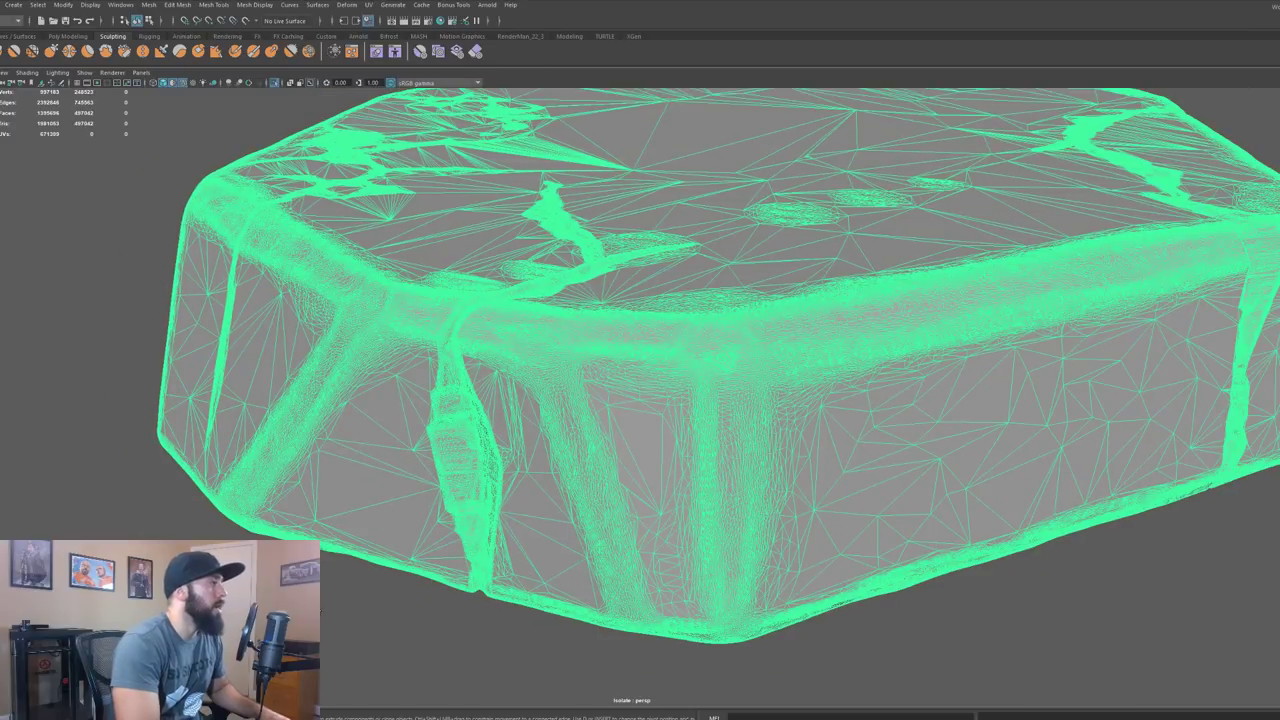
left_click(321, 609)
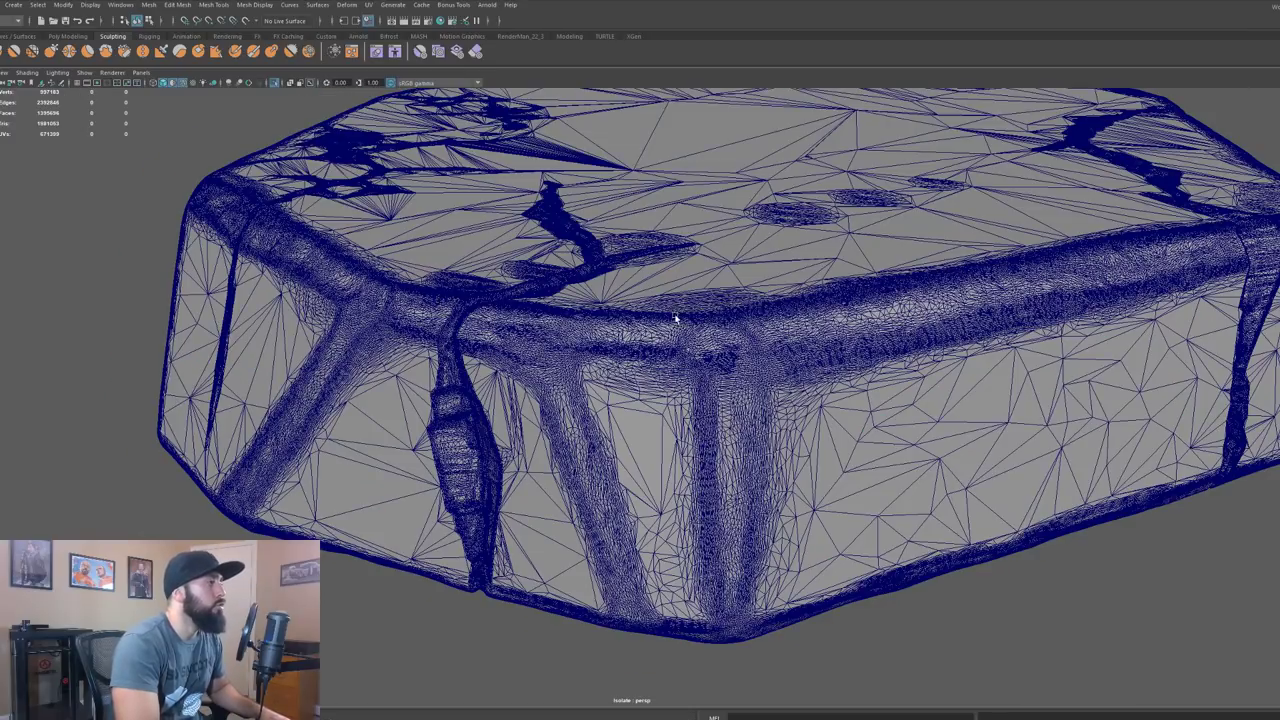
scroll(634, 401, "up", 4)
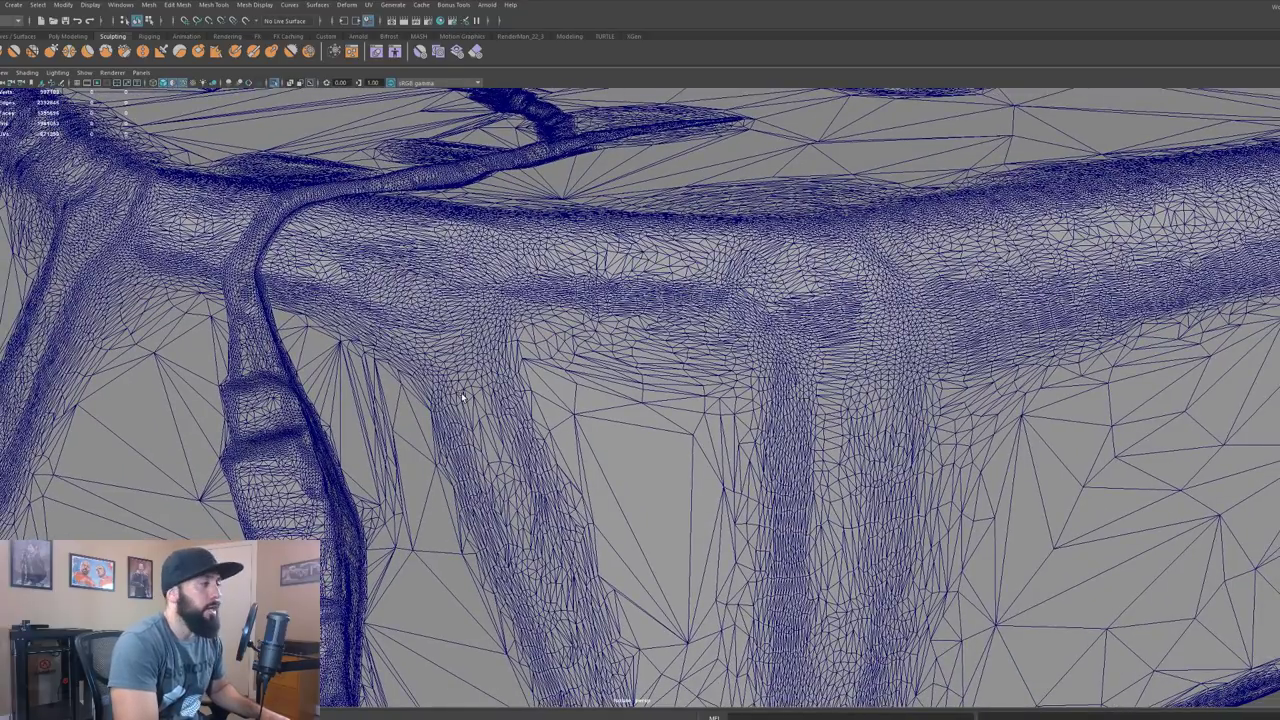
left_click_drag(545, 351, 648, 318, "alt")
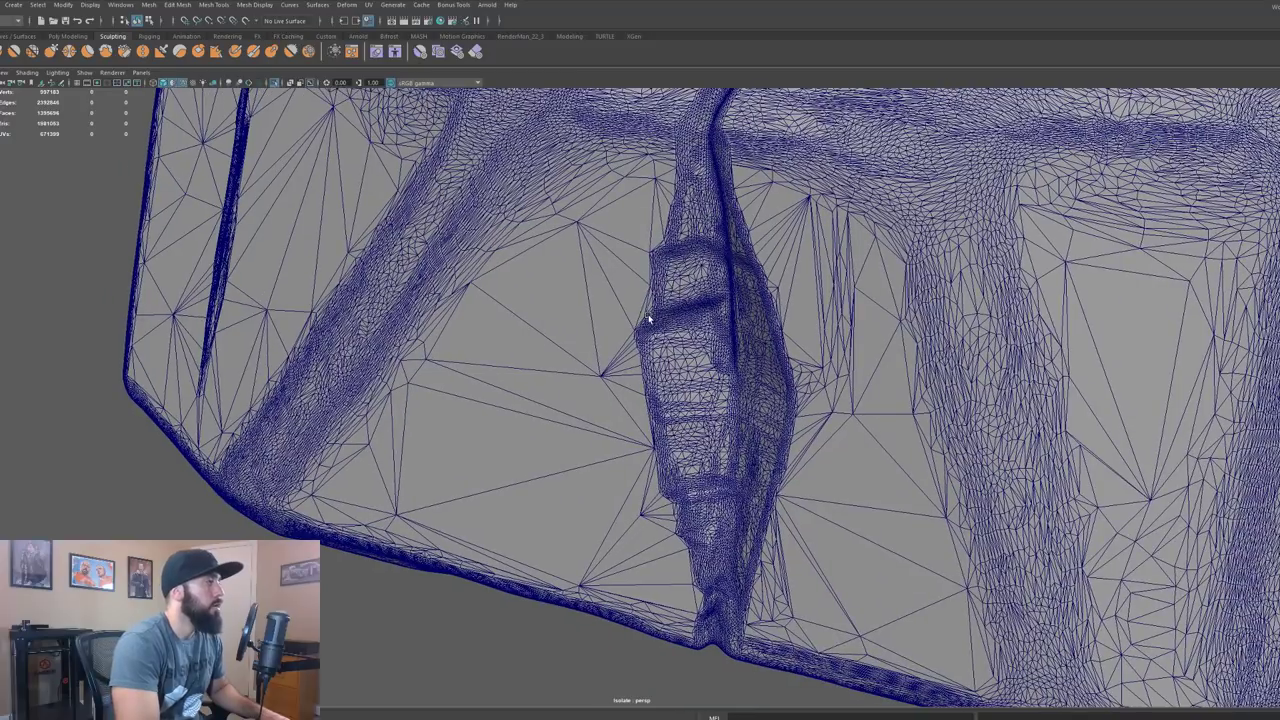
scroll(537, 351, "down", 2)
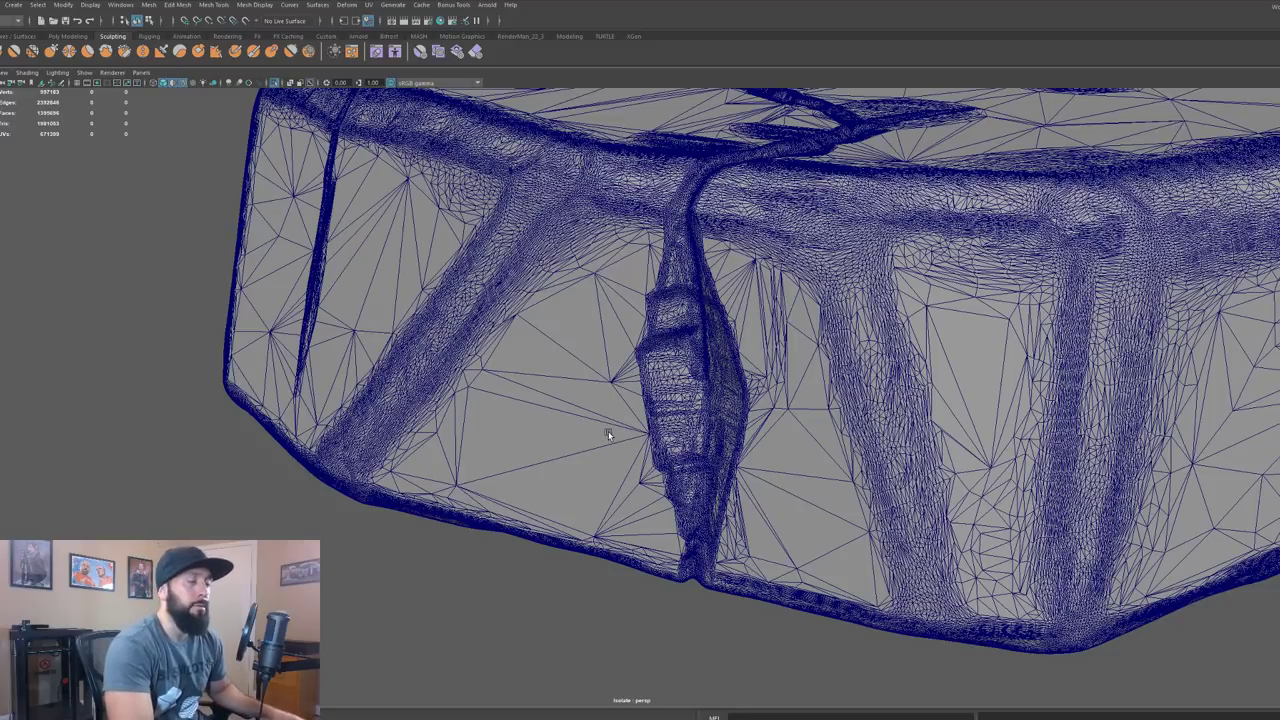
middle_click_drag(860, 170, 737, 449, "alt")
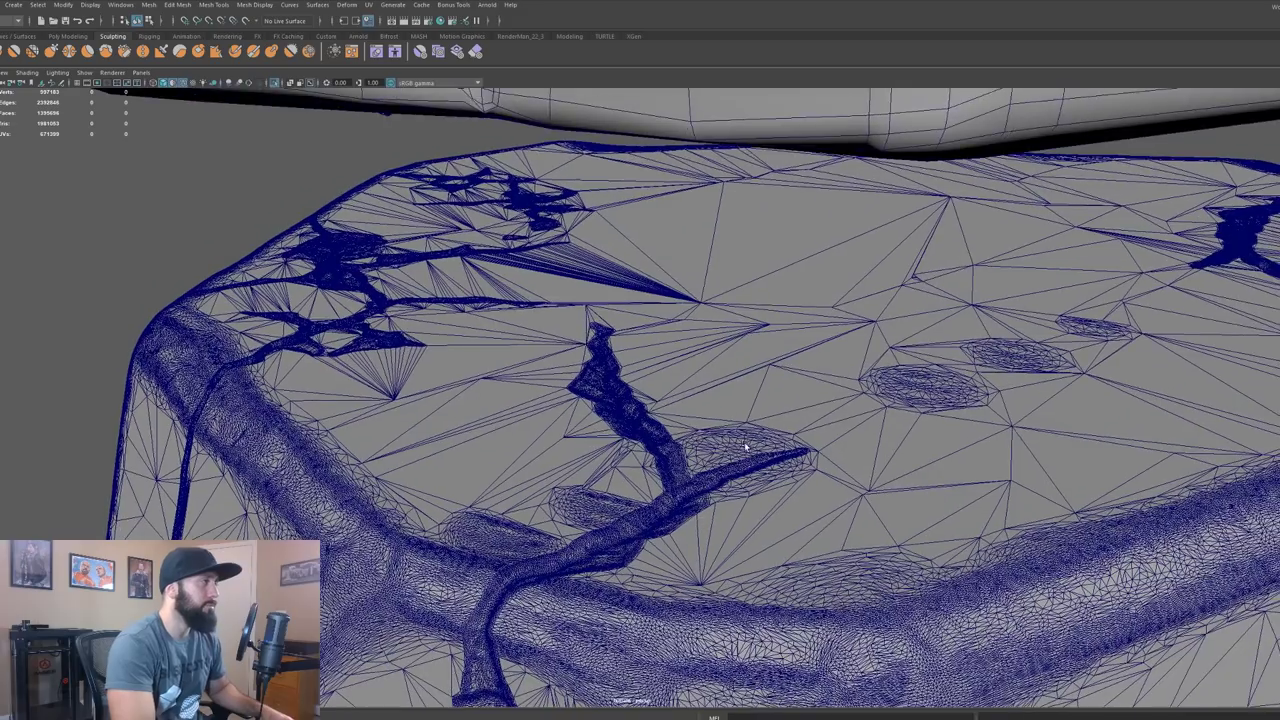
Select the low-poly block above the high-poly version and compare the topology of the two meshes
scroll(783, 348, "down", 6)
left_click_drag(783, 347, 731, 346, "alt")
left_click(750, 311)
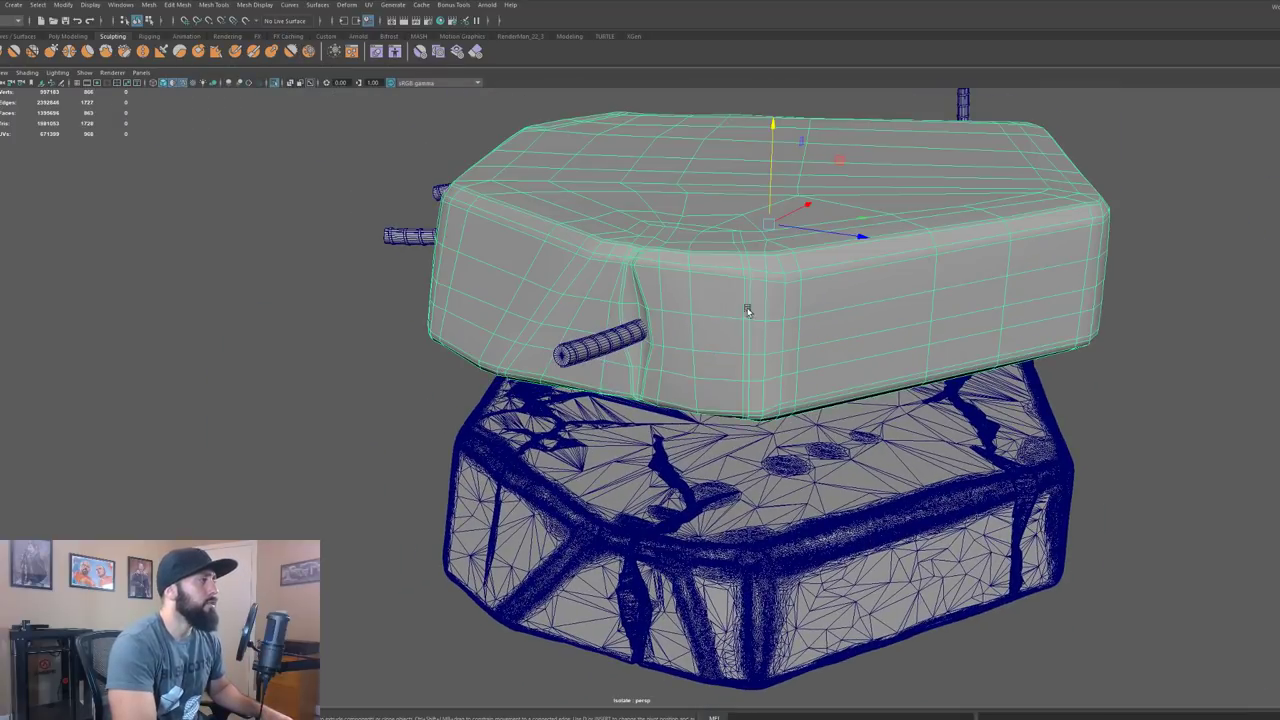
mouse_move(730, 213)
left_mouse_down("alt")
mouse_move(757, 189)
mouse_move(737, 206)
left_mouse_up("alt")
scroll(784, 258, "up", 2)
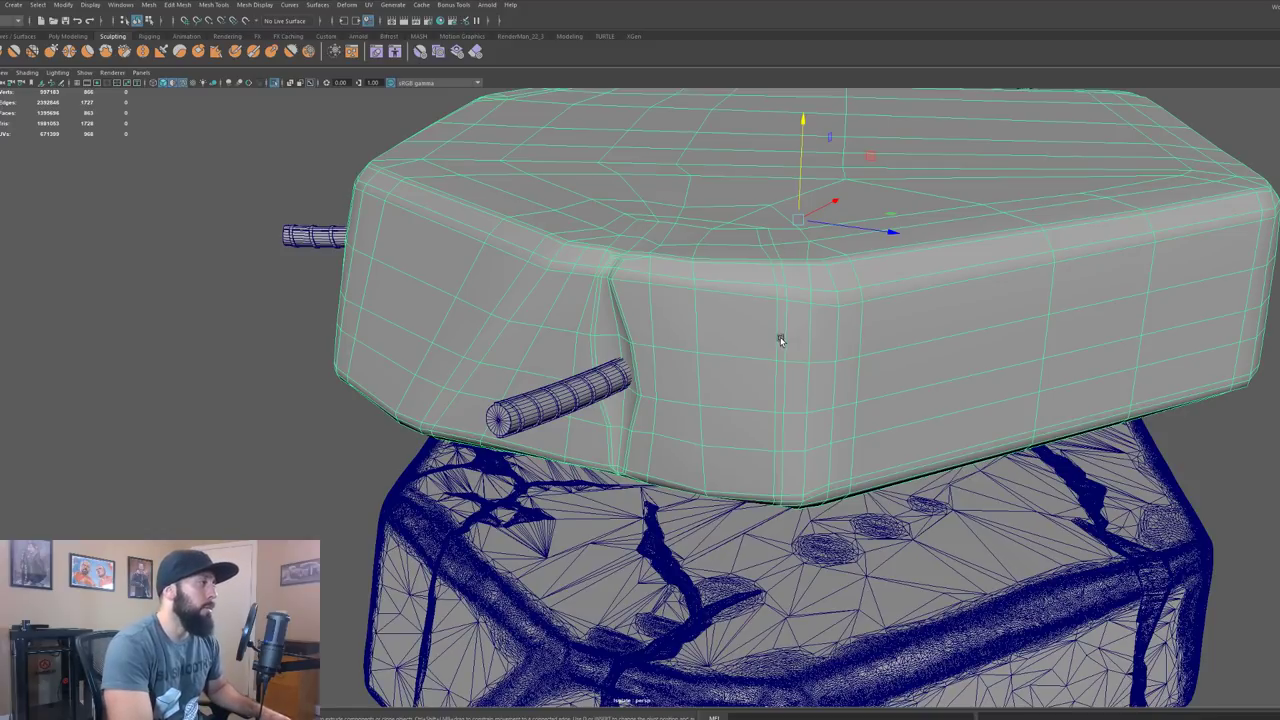
middle_click_drag(757, 347, 786, 217, "alt")
right_click_drag(701, 318, 717, 291, "alt")
middle_click_drag(620, 128, 596, 318, "alt")
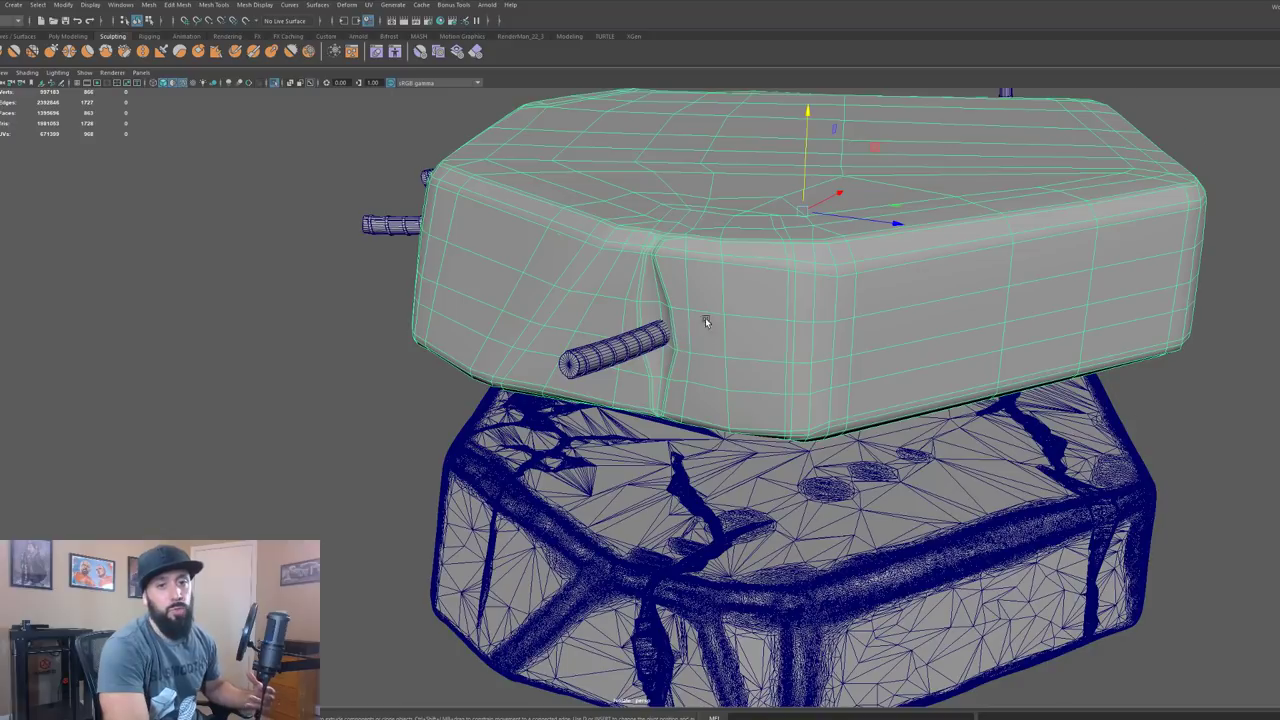
left_click_drag(705, 331, 709, 290, "alt")
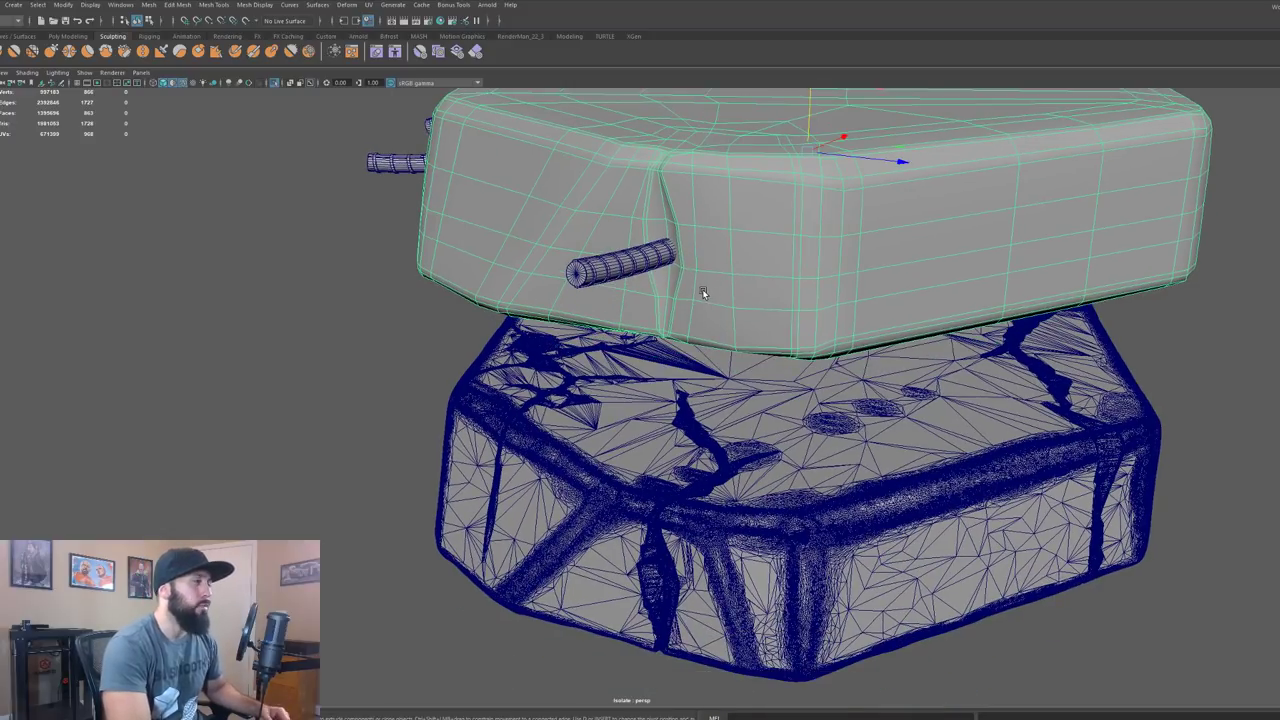
right_click_drag(642, 303, 723, 239, "alt")
middle_click_drag(643, 190, 670, 284, "alt")
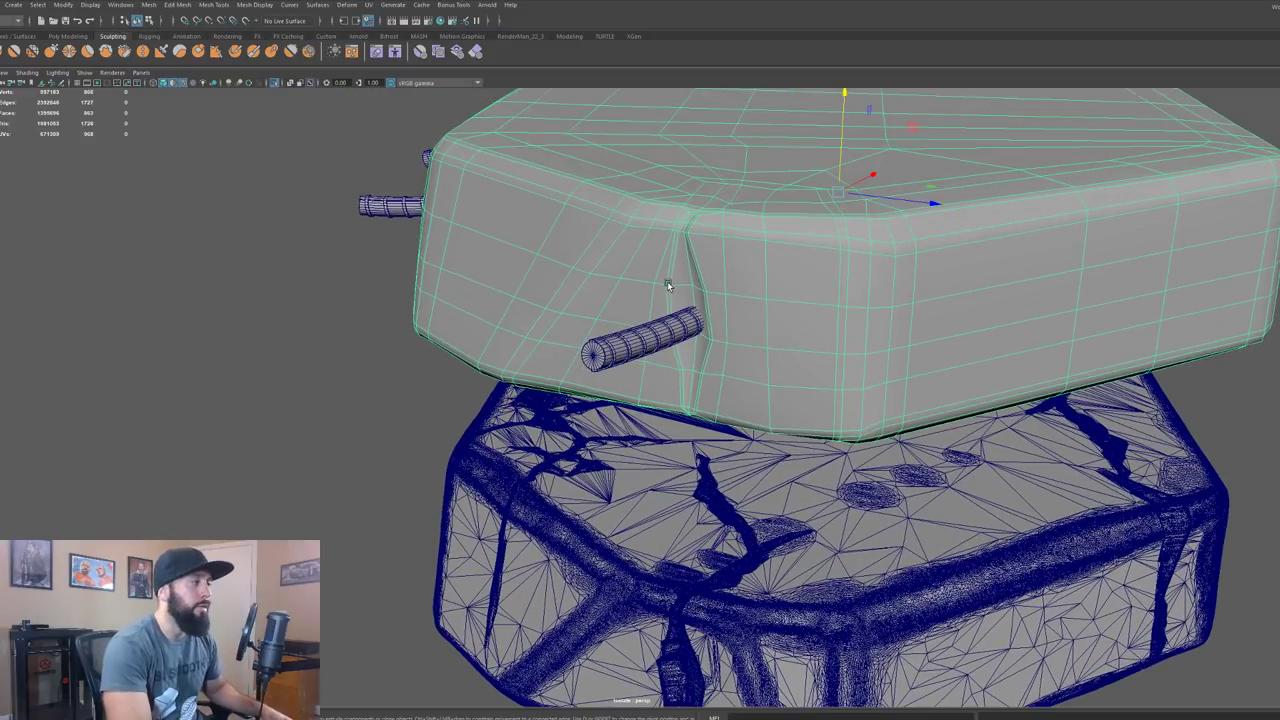
Examine the low-poly block's edge flow around the cracked corner where the rebar sticks out
right_click_drag(643, 278, 846, 247, "alt")
left_click_drag(803, 240, 803, 306, "alt")
right_click_drag(812, 290, 694, 294, "alt")
left_click_drag(694, 294, 746, 306, "alt")
right_click_drag(746, 306, 769, 293, "alt")
left_click_drag(769, 293, 691, 309, "alt")
right_click_drag(691, 309, 775, 306, "alt")
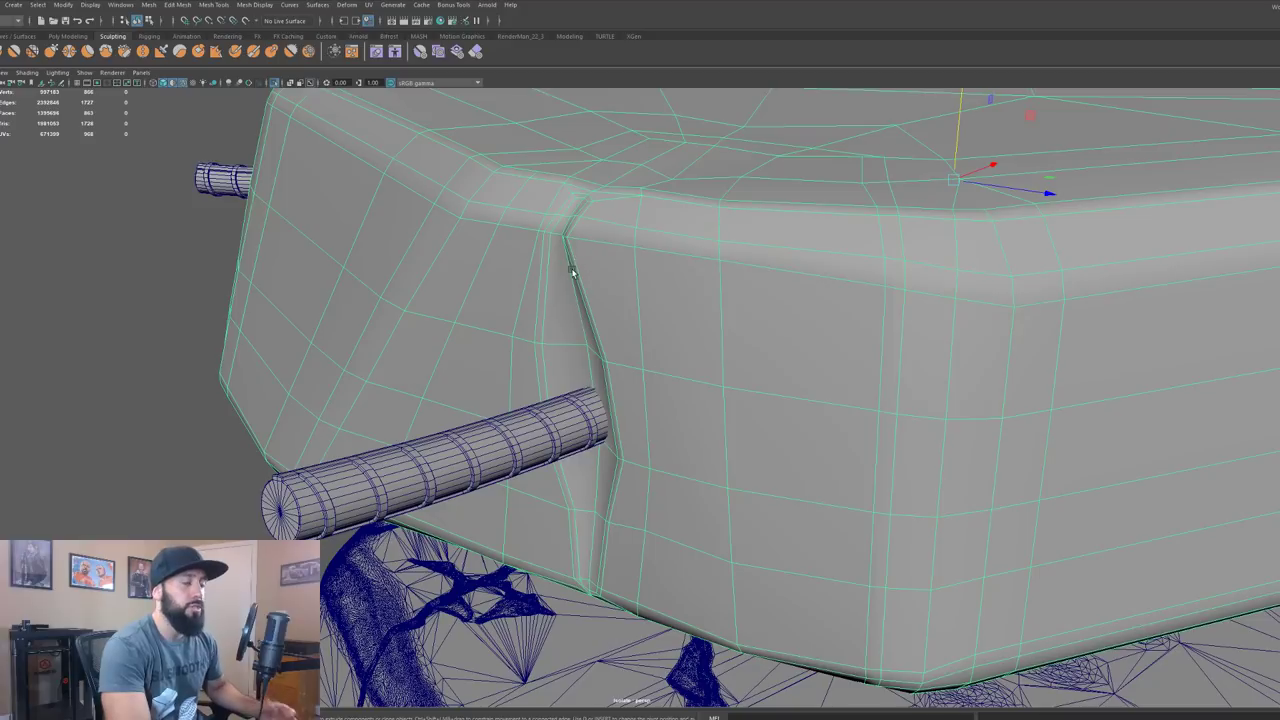
left_click_drag(588, 318, 661, 375, "alt")
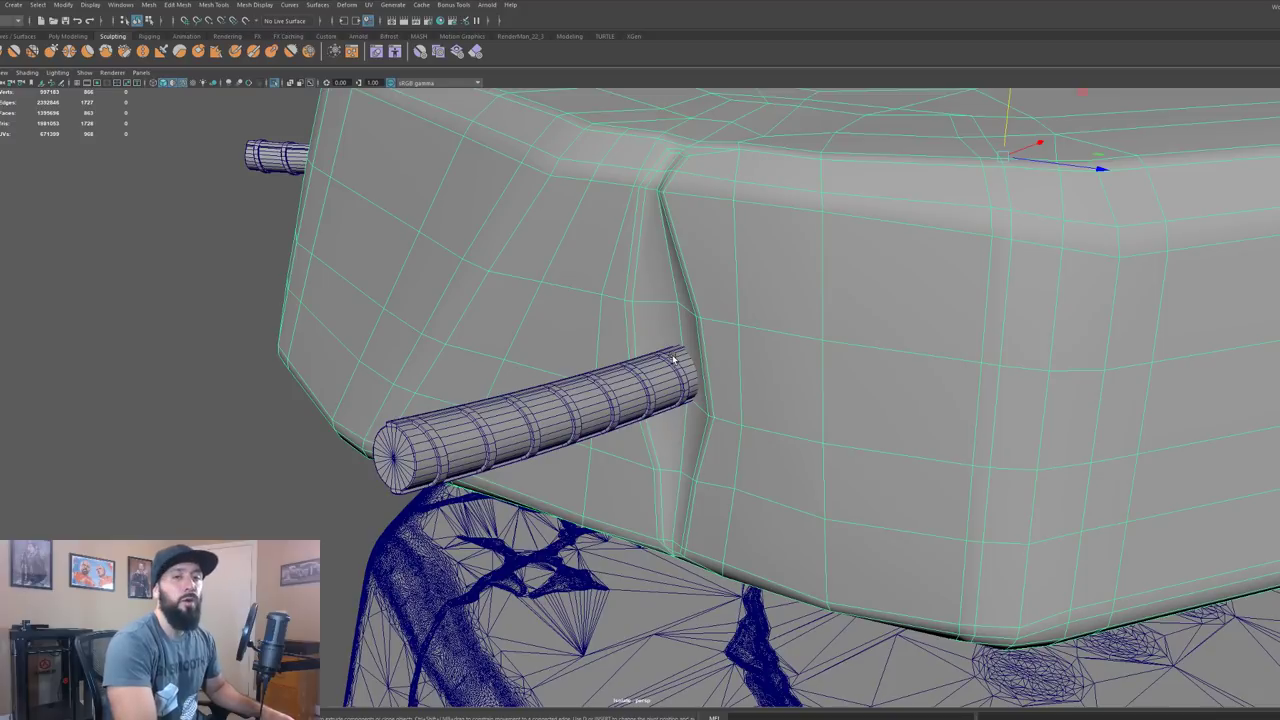
left_click_drag(658, 342, 784, 510, "alt")
middle_click_drag(791, 338, 775, 461, "alt")
left_click_drag(775, 462, 752, 498, "alt")
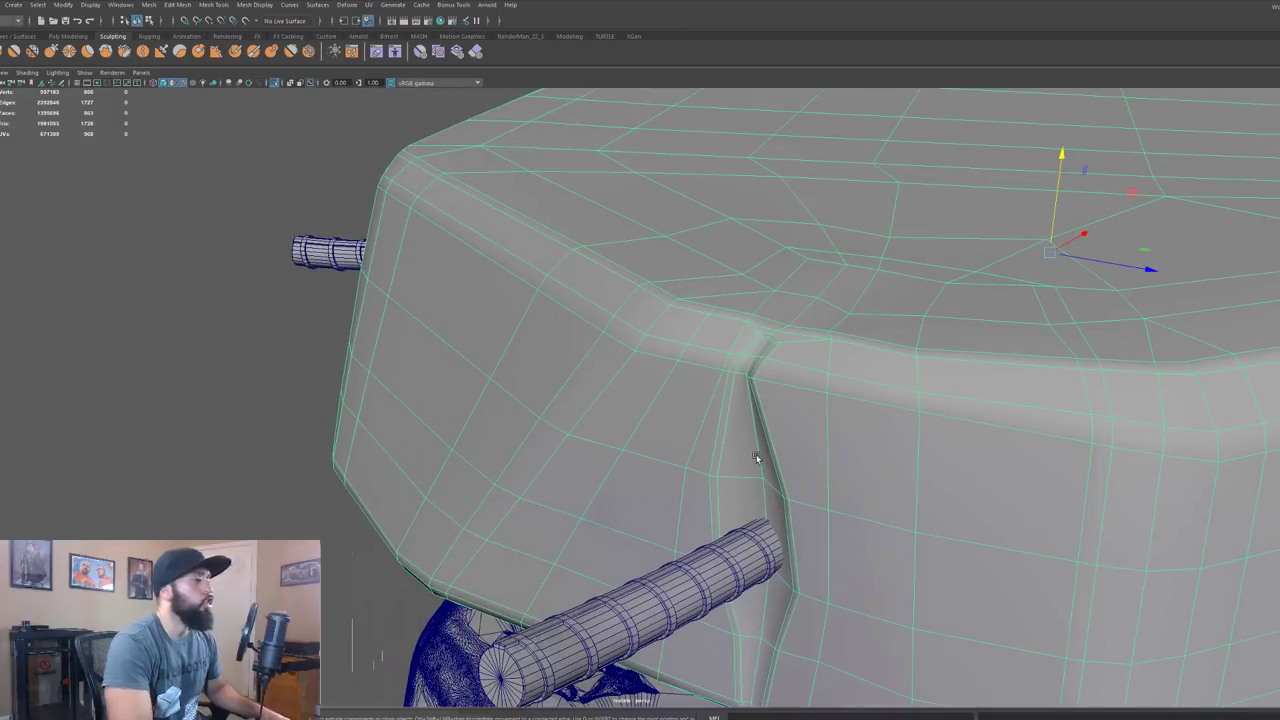
left_click_drag(810, 465, 810, 418, "alt")
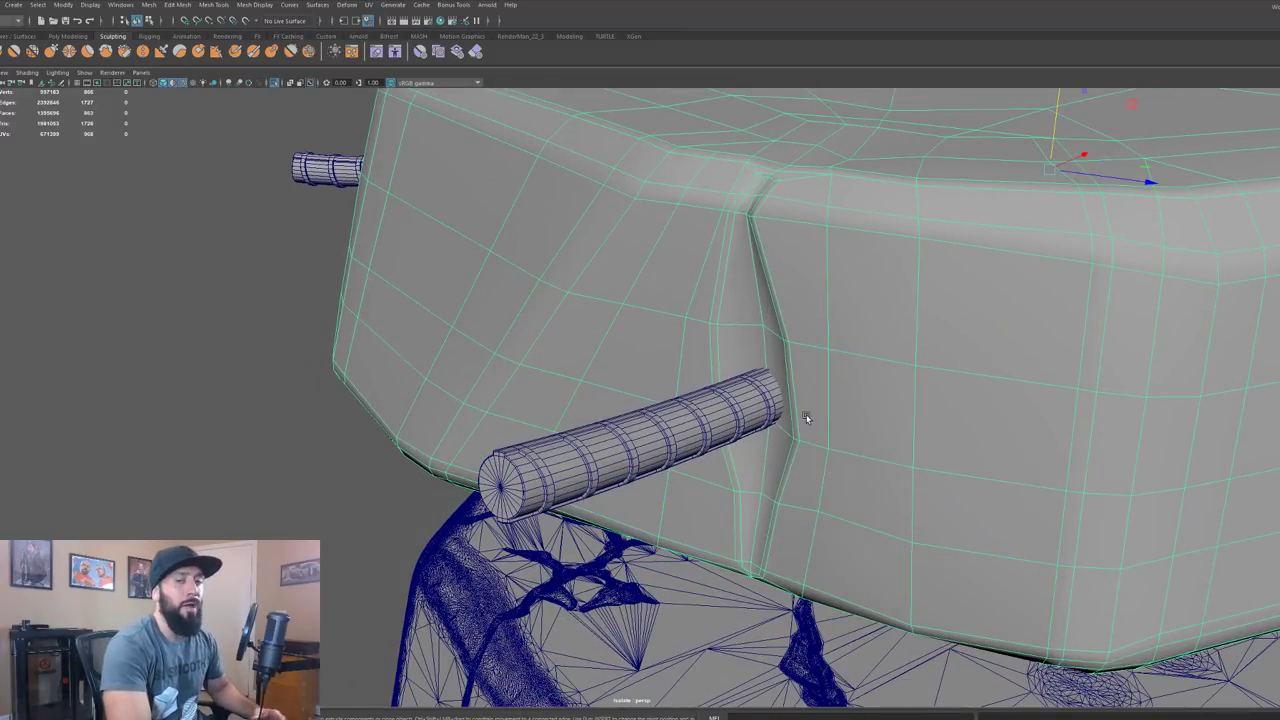
left_click_drag(808, 425, 791, 268, "alt")
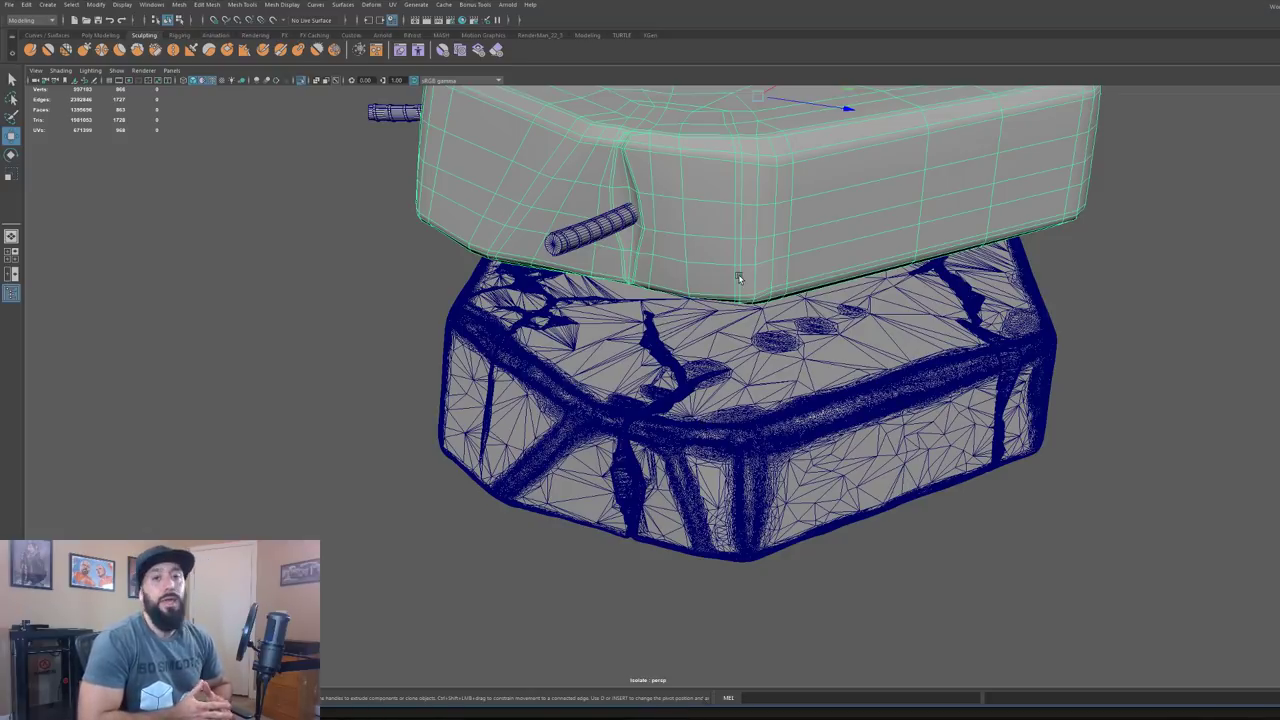
Frame the low-poly block and open the UV Editor beside it to show its UV layout
key("f")
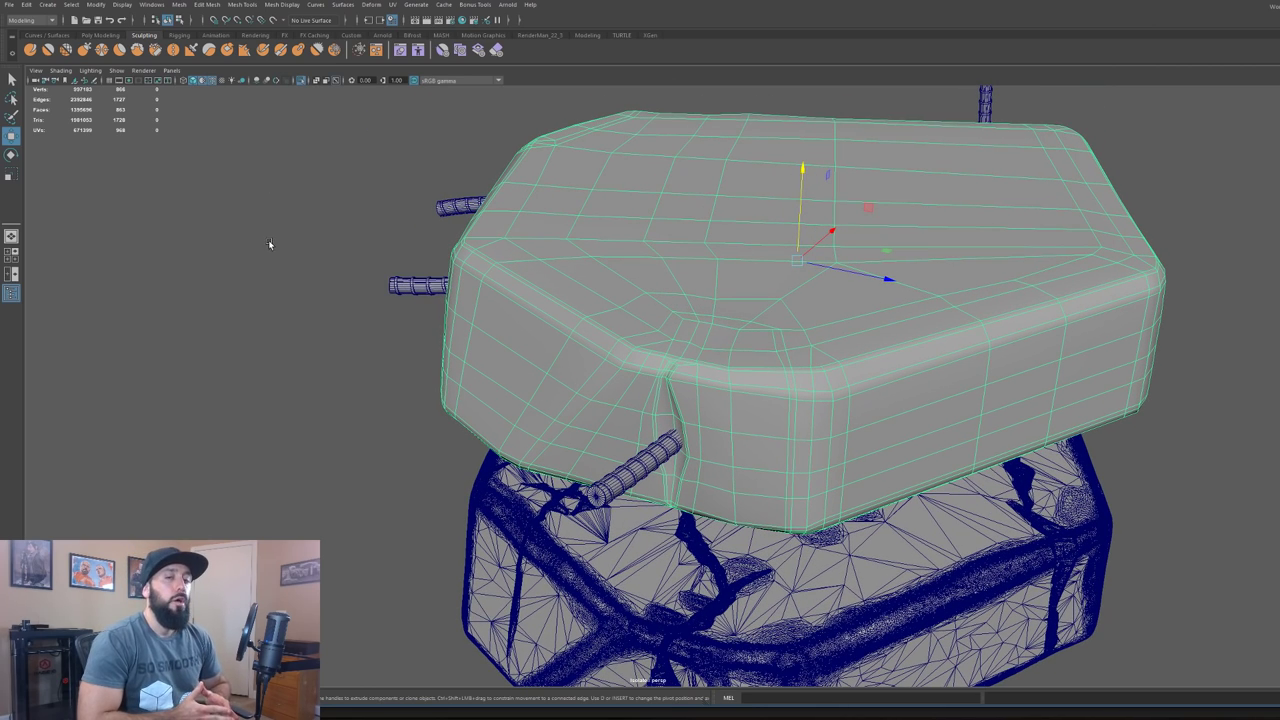
left_click(394, 5)
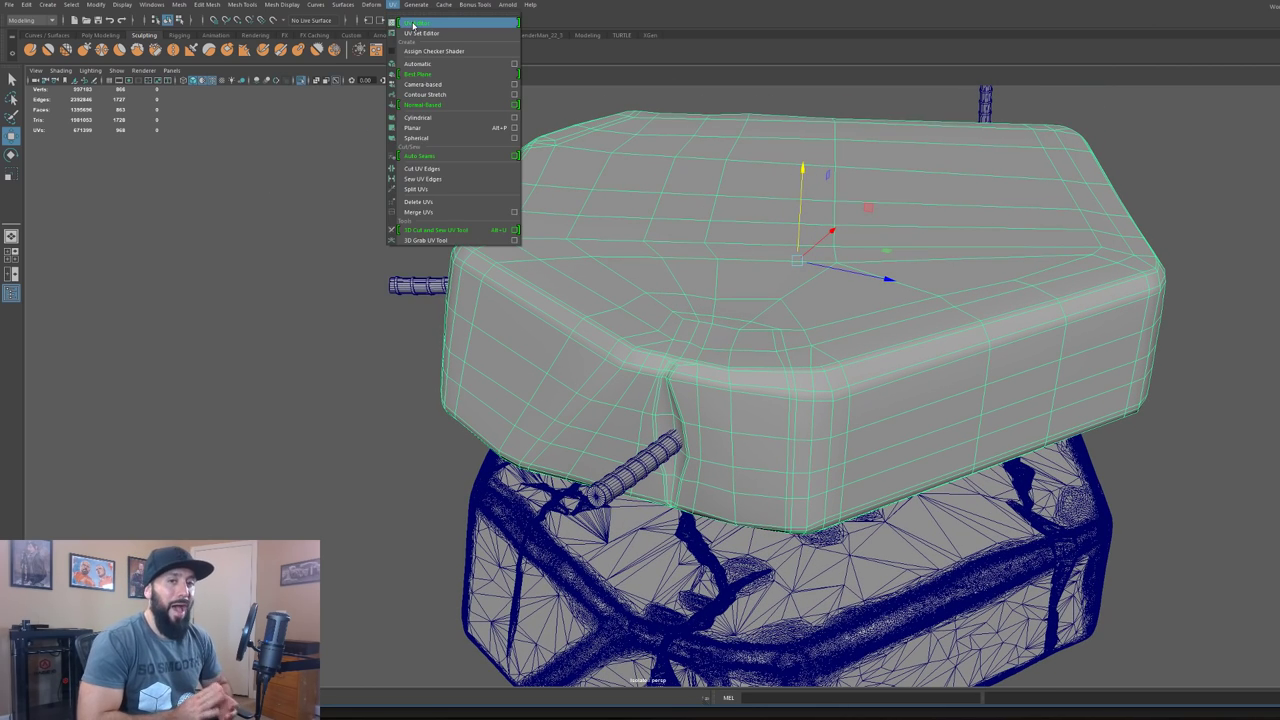
left_click(416, 22)
left_click_drag(517, 621, 345, 151)
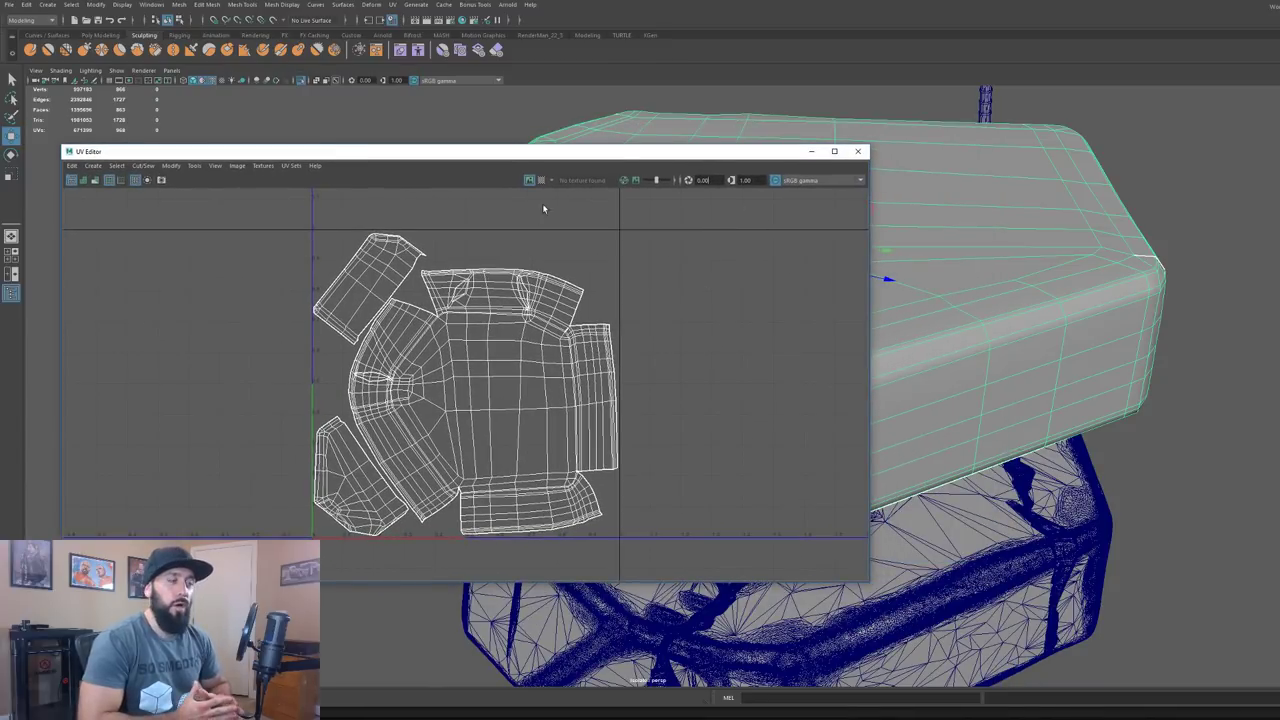
Switch the UV Editor to face selection, select all of the block's UV shells and clear the selection
left_click(117, 166)
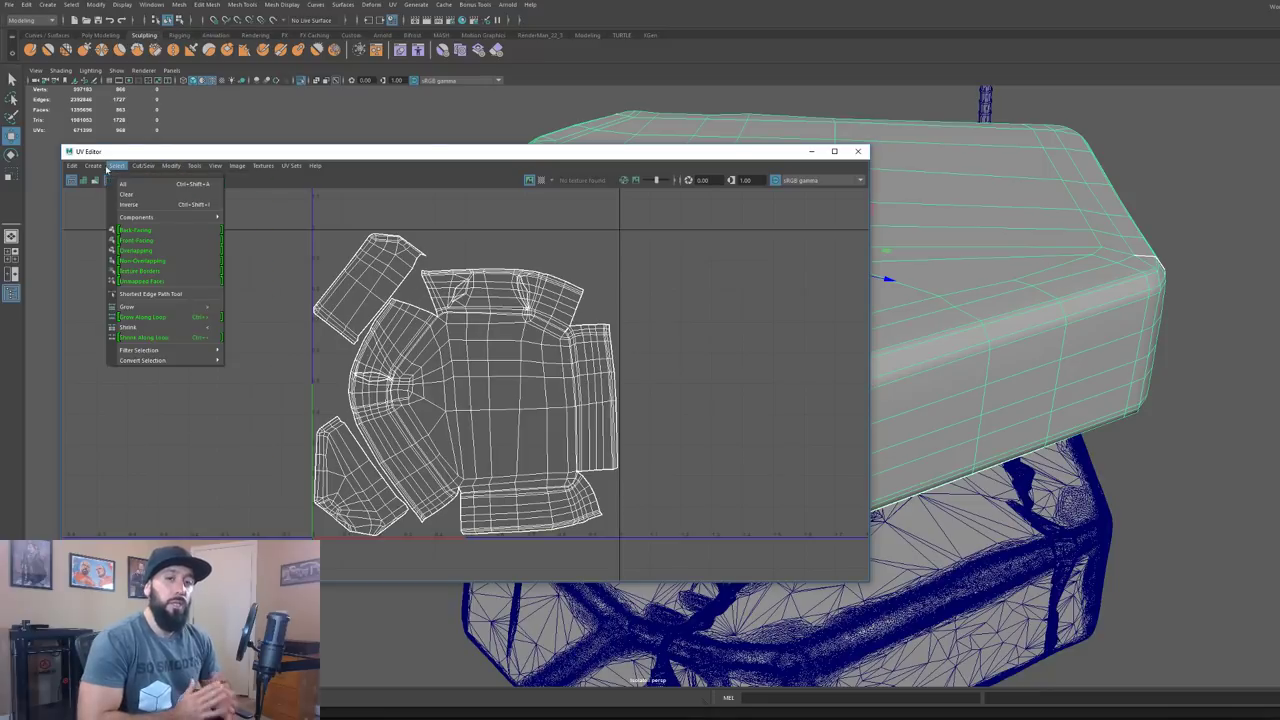
mouse_move(216, 166)
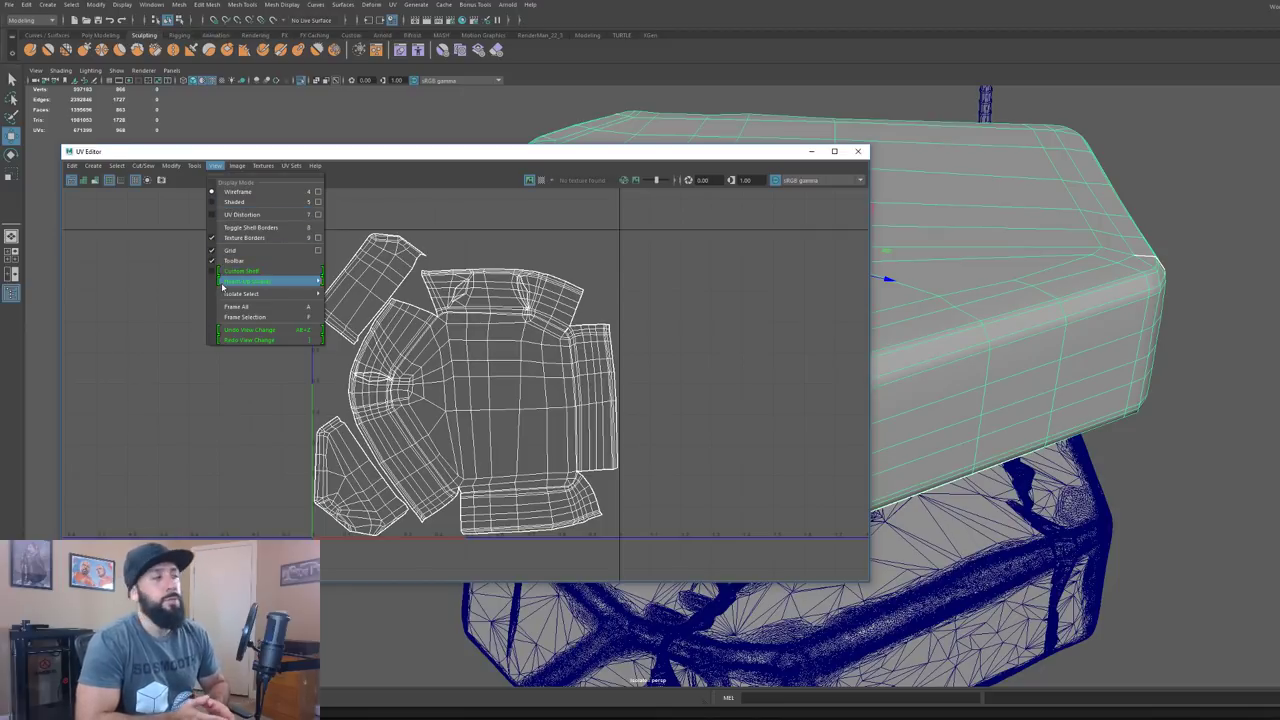
left_click(521, 378)
right_click_drag(521, 378, 525, 408)
left_click_drag(651, 537, 235, 215)
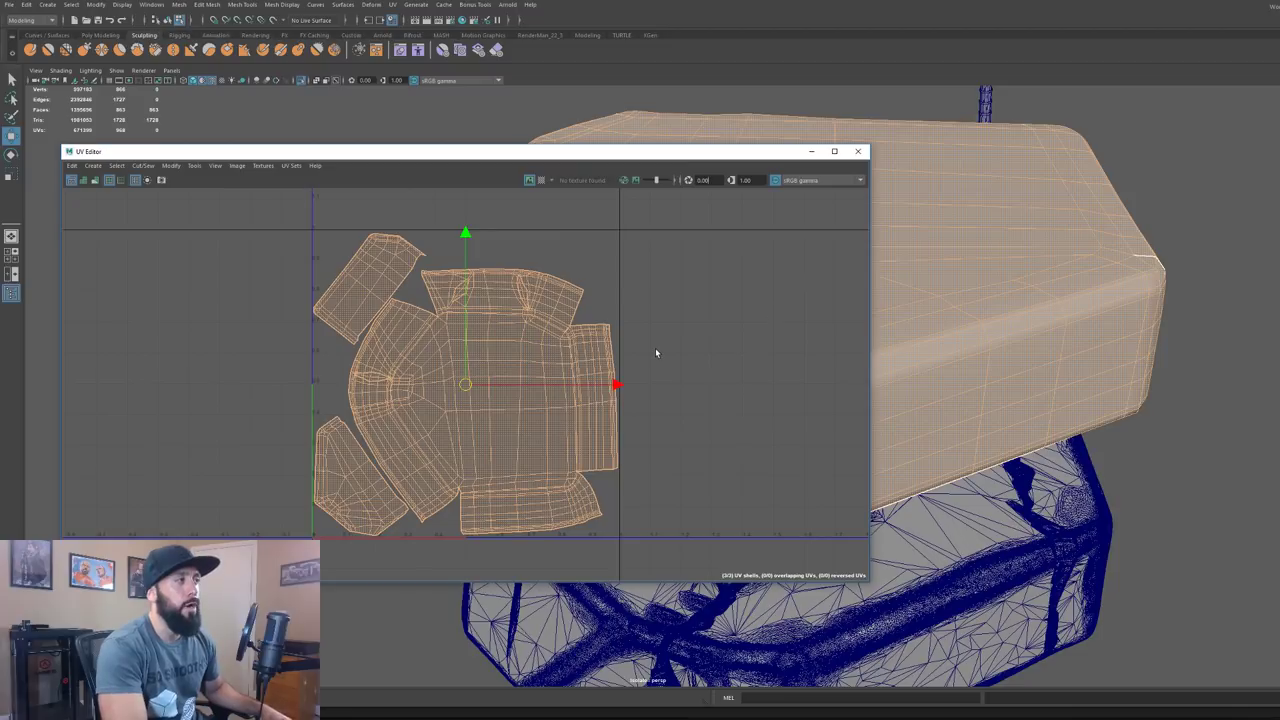
left_click(656, 350)
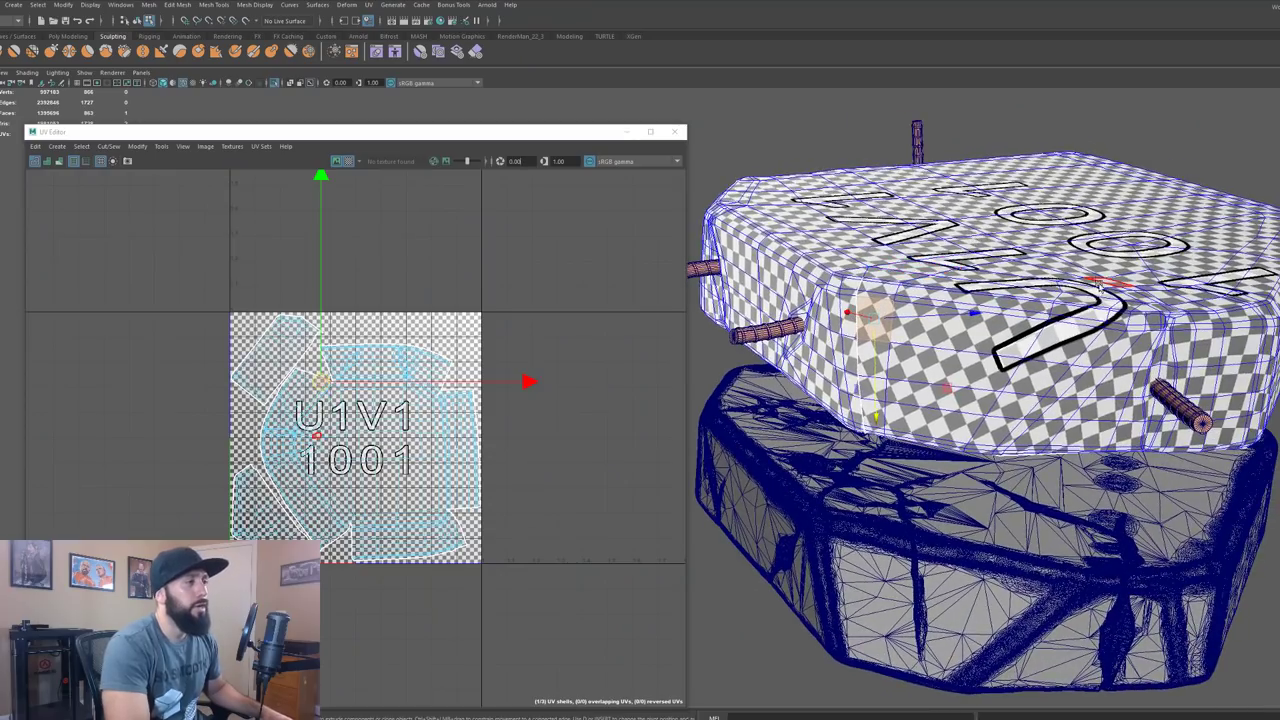
Inspect the checker pattern on the block and turn off textured display in the viewport to check the UV seams
left_click_drag(1043, 276, 934, 366, "alt")
middle_click_drag(934, 366, 1137, 434, "alt")
mouse_move(1137, 434)
left_mouse_down("alt")
mouse_move(1048, 459)
mouse_move(992, 442)
mouse_move(900, 455)
mouse_move(839, 432)
mouse_move(956, 443)
mouse_move(869, 457)
mouse_move(1123, 513)
mouse_move(1243, 440)
mouse_move(900, 460)
mouse_move(880, 468)
mouse_move(960, 490)
mouse_move(852, 512)
mouse_move(1200, 514)
mouse_move(1248, 452)
left_mouse_up("alt")
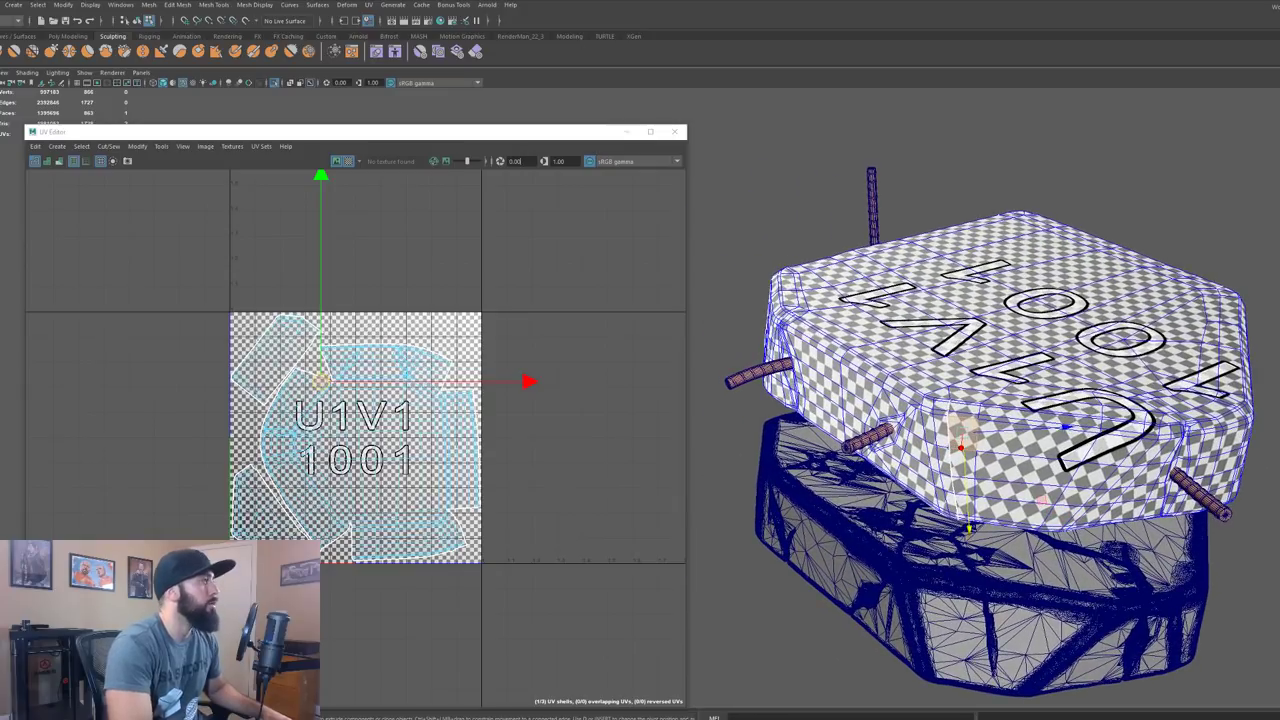
left_click(173, 83)
mouse_move(953, 390)
left_mouse_down("alt")
mouse_move(940, 386)
mouse_move(959, 399)
left_mouse_up("alt")
middle_click_drag(959, 399, 943, 383, "alt")
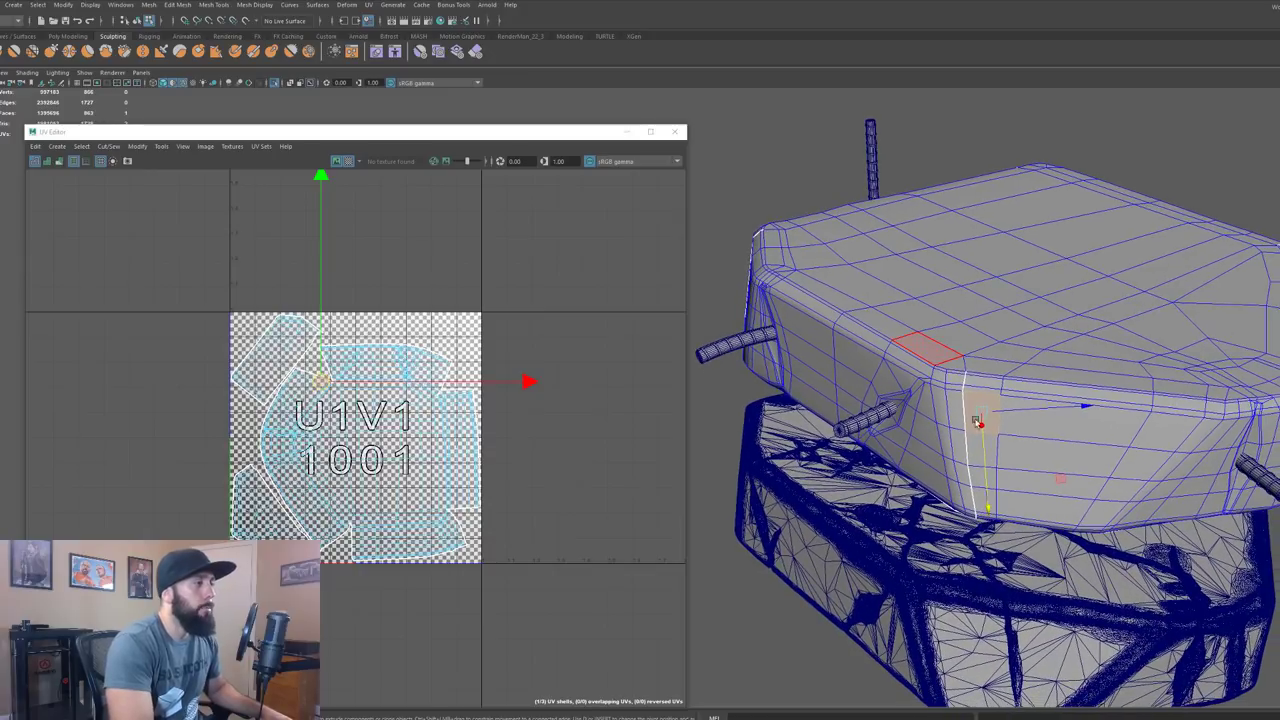
middle_click_drag(960, 437, 871, 320, "alt")
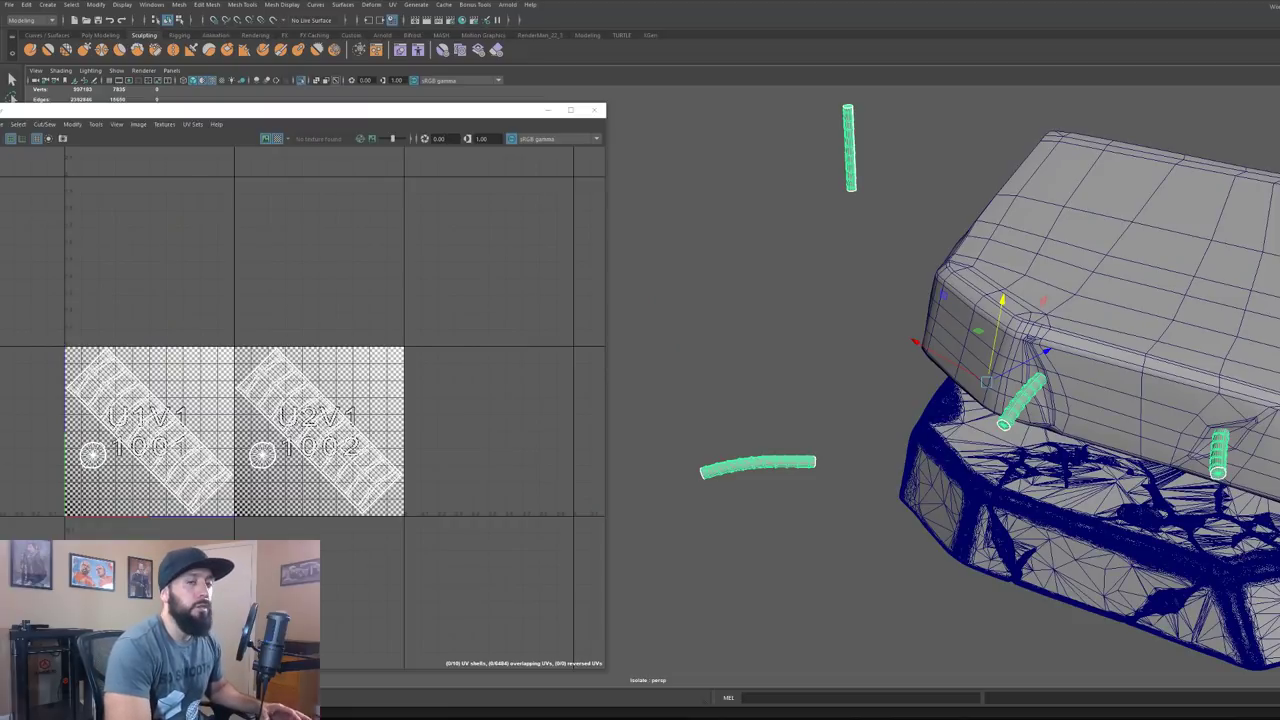
Select the low-poly block and the rebar pieces in turn to compare their UV layouts across the UV tiles
left_click(1108, 332)
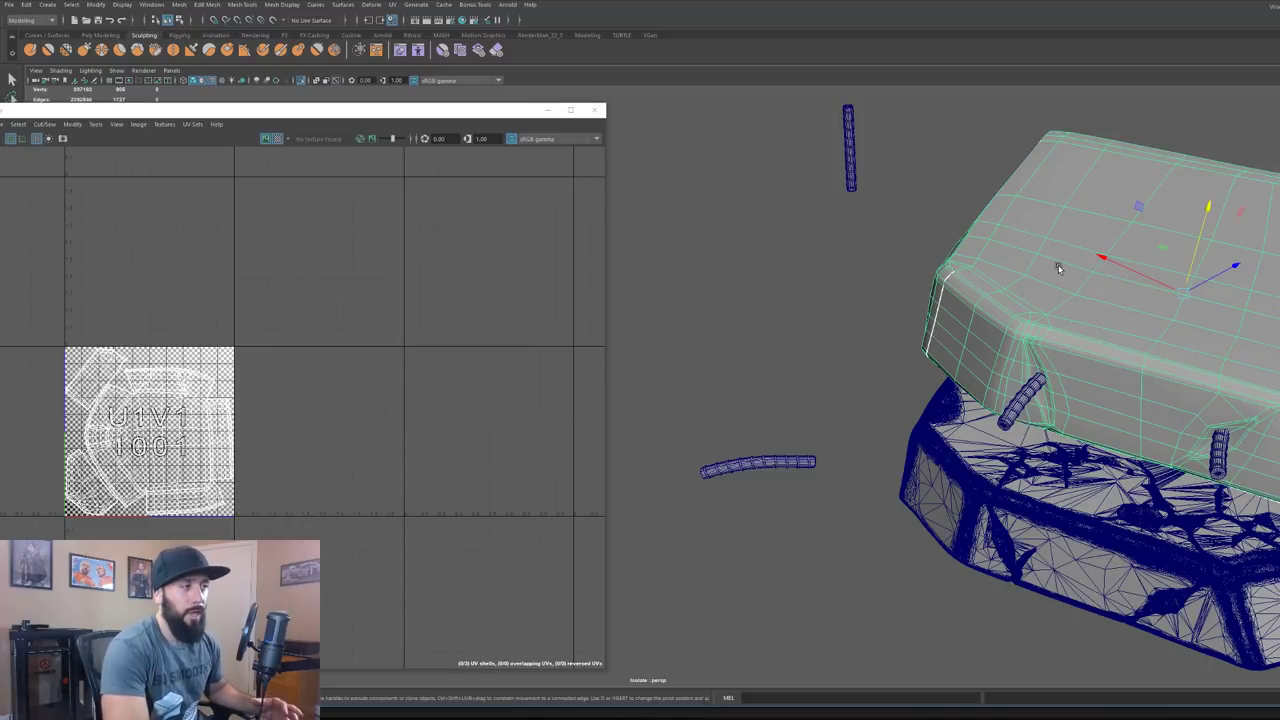
left_click(846, 143)
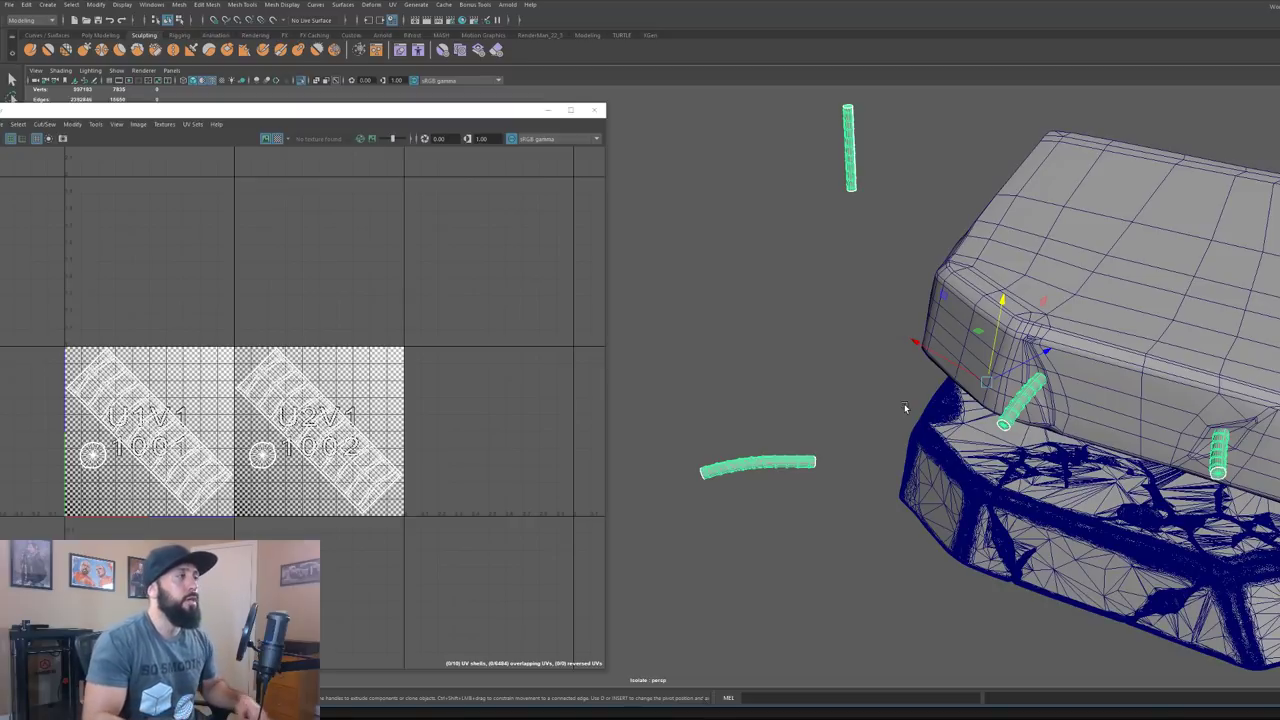
middle_click_drag(917, 151, 1003, 396, "alt")
left_click_drag(1003, 396, 972, 414, "alt")
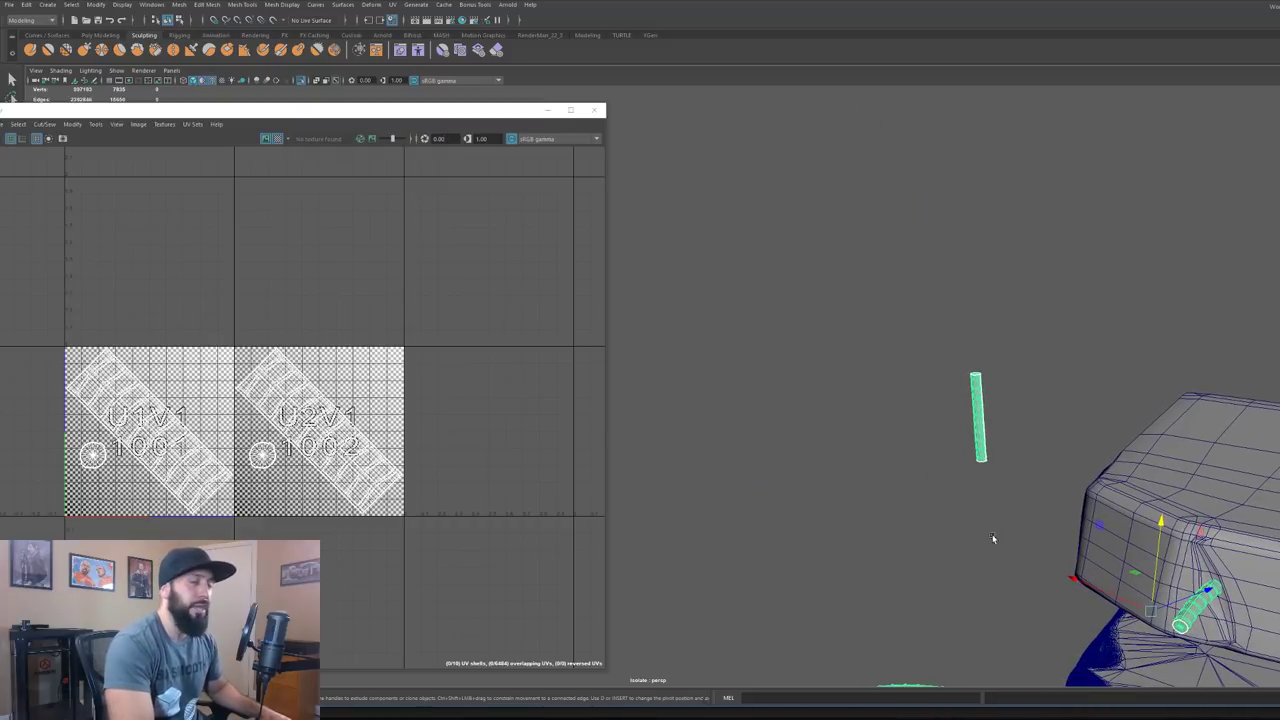
Select the UV shells of the free-standing rebar and compare its placement with the rebar pieces around the block
right_click_drag(973, 403, 975, 434)
left_click_drag(1005, 490, 936, 333)
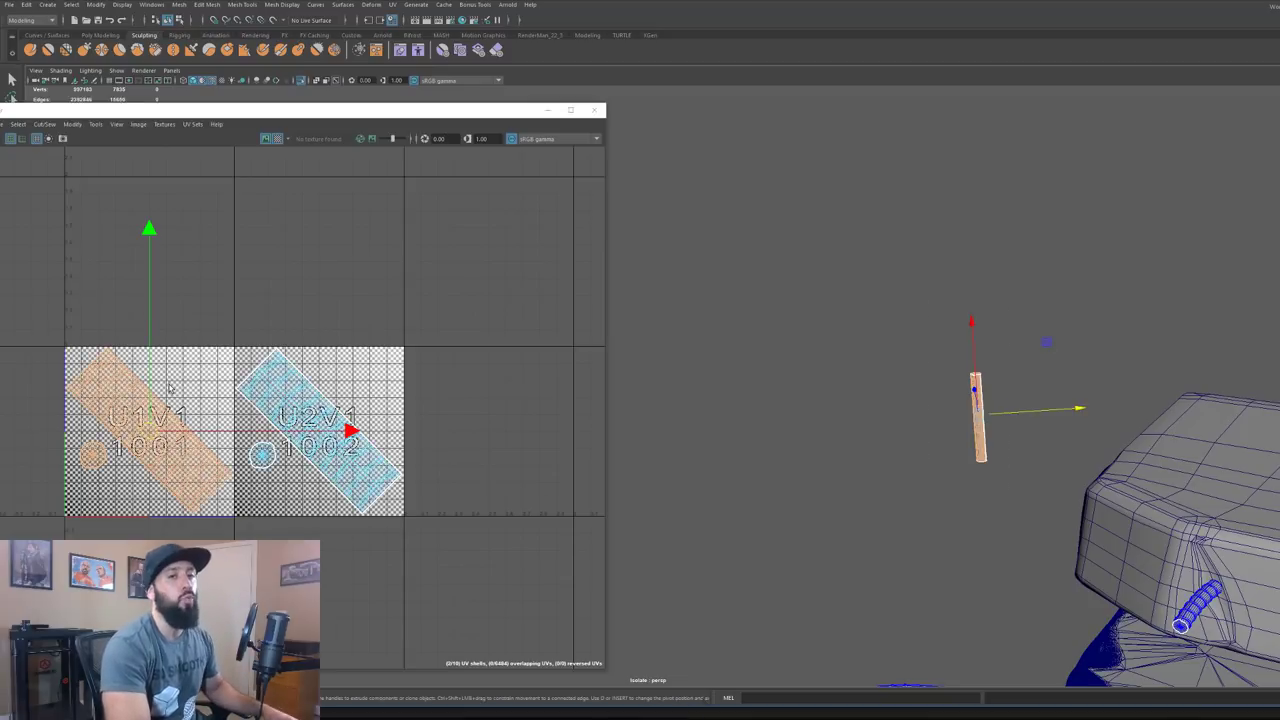
scroll(1096, 519, "down", 1)
scroll(1104, 588, "down", 6)
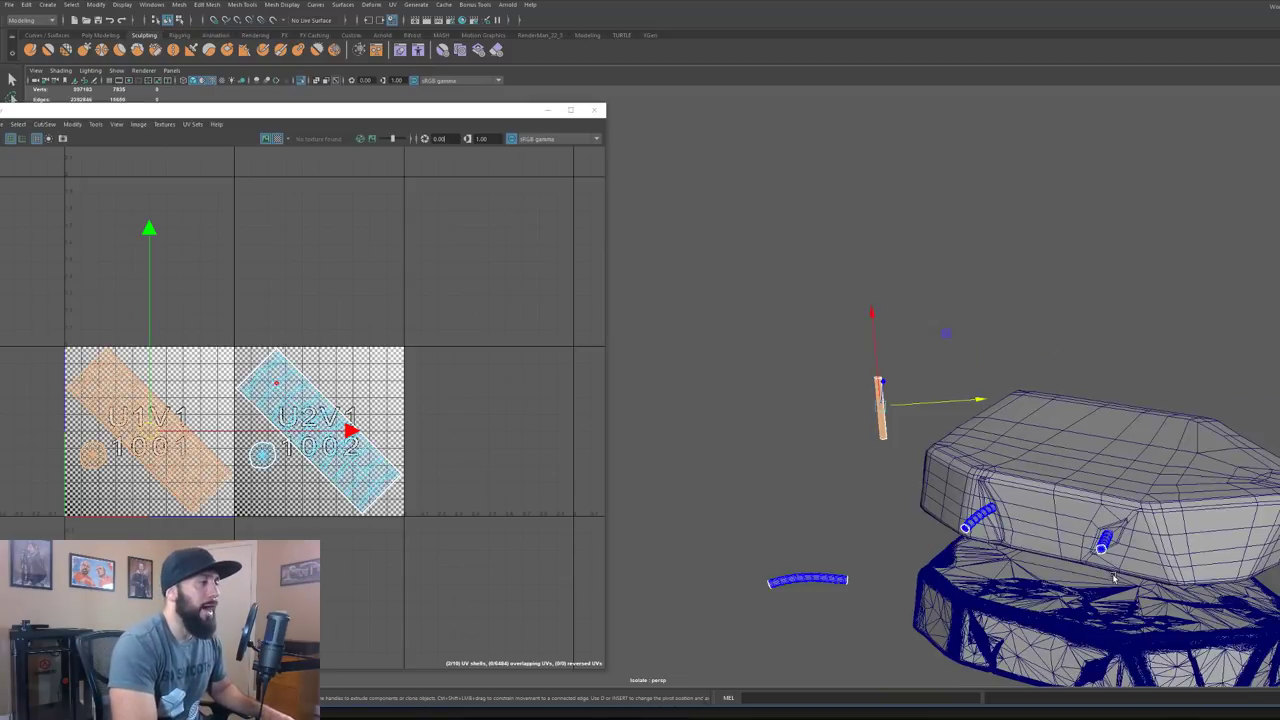
left_click_drag(1074, 566, 762, 272, "alt")
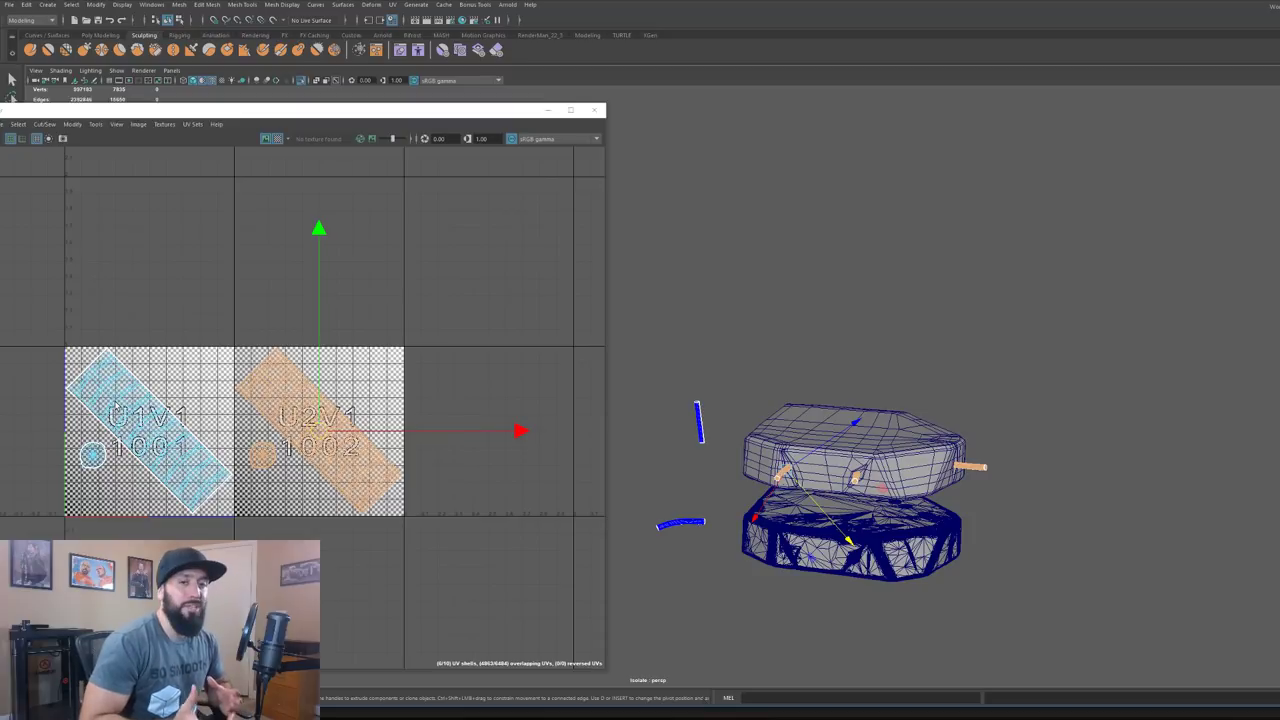
Compare the rebar UV layouts in tiles 1001 and 1002 with the matching pieces in the viewport, and select the shells in tile 1001
scroll(386, 229, "down", 3)
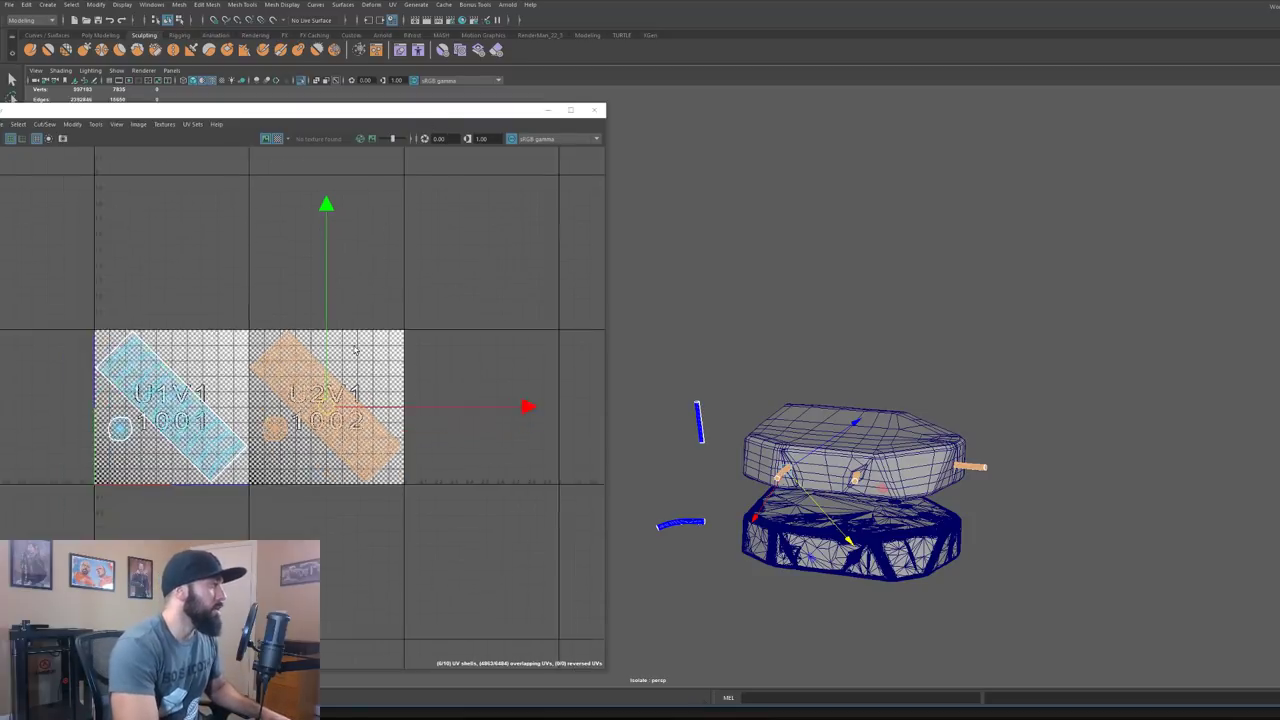
scroll(322, 466, "up", 6)
scroll(310, 396, "down", 3)
middle_click_drag(91, 328, 440, 386, "alt")
middle_click_drag(370, 333, 237, 314, "alt")
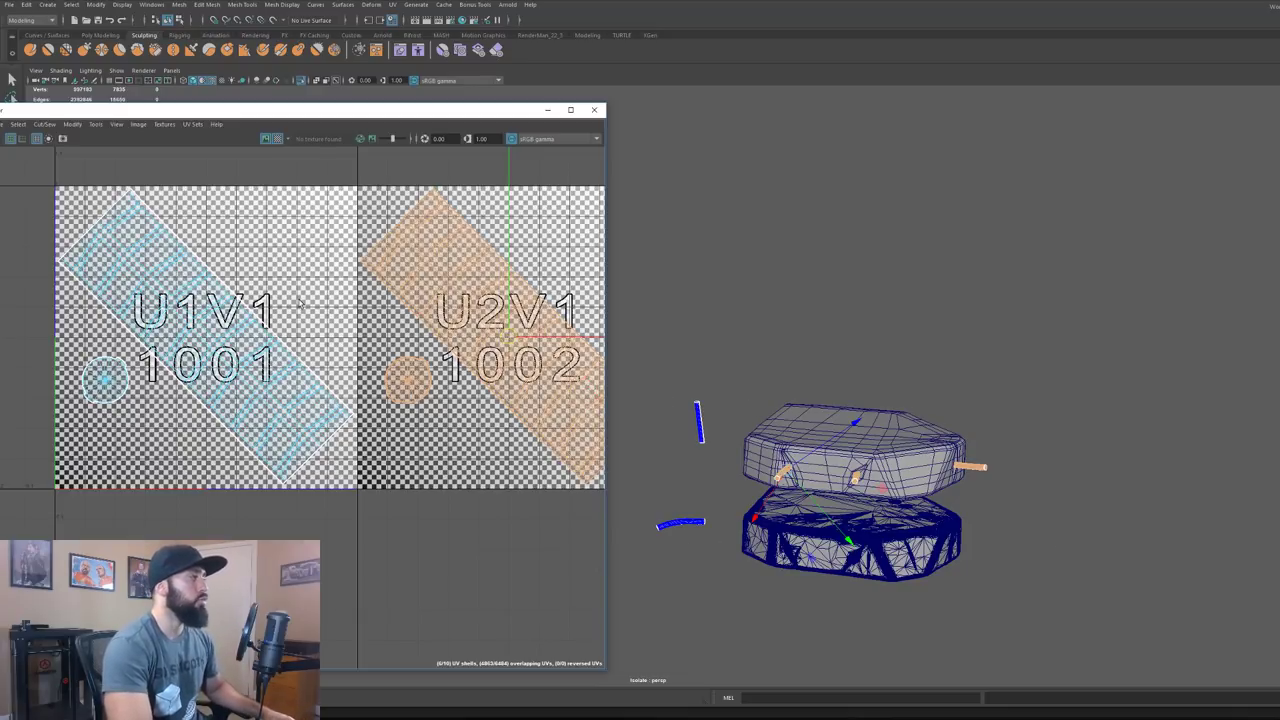
scroll(1085, 578, "up", 6)
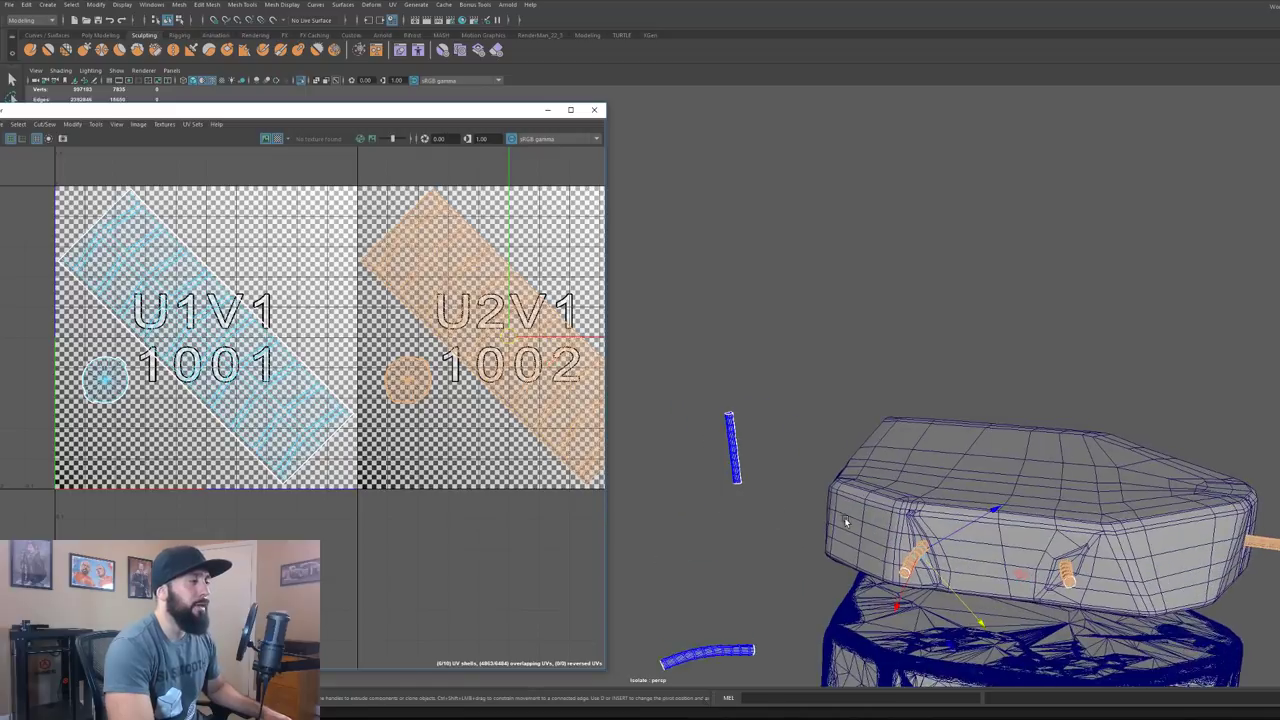
scroll(1085, 578, "down", 4)
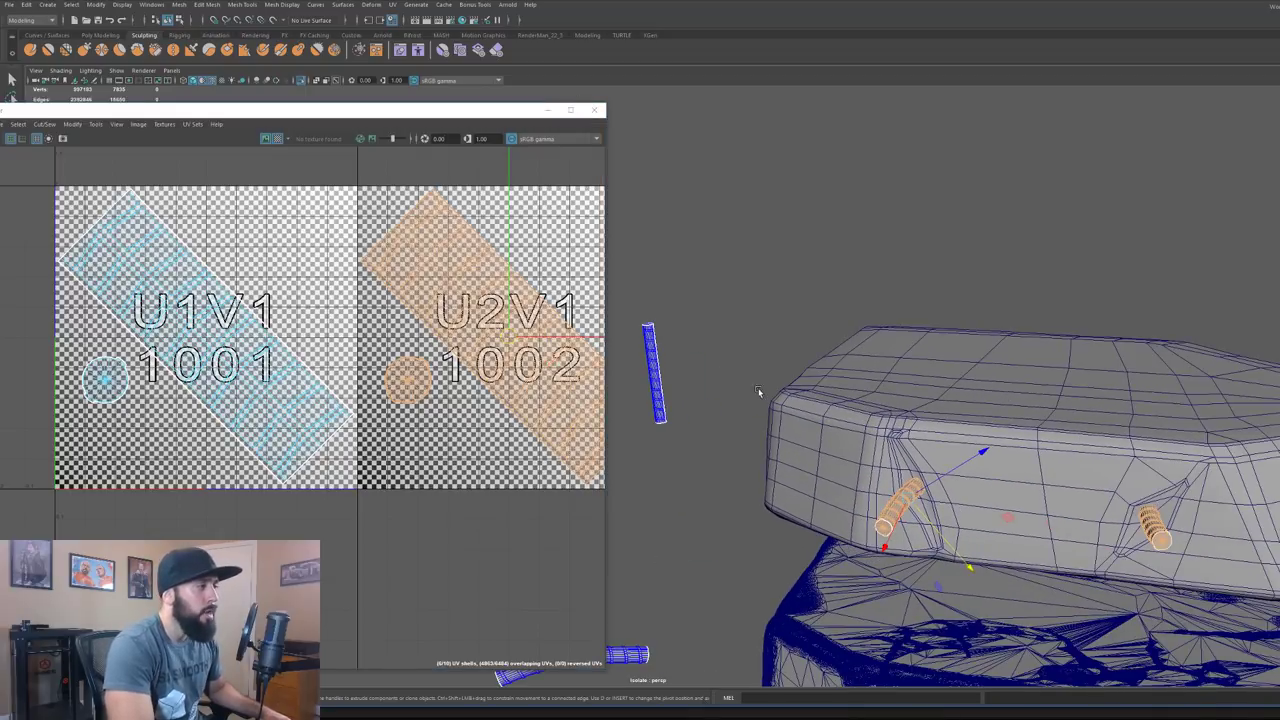
left_click_drag(1170, 505, 1125, 455, "alt")
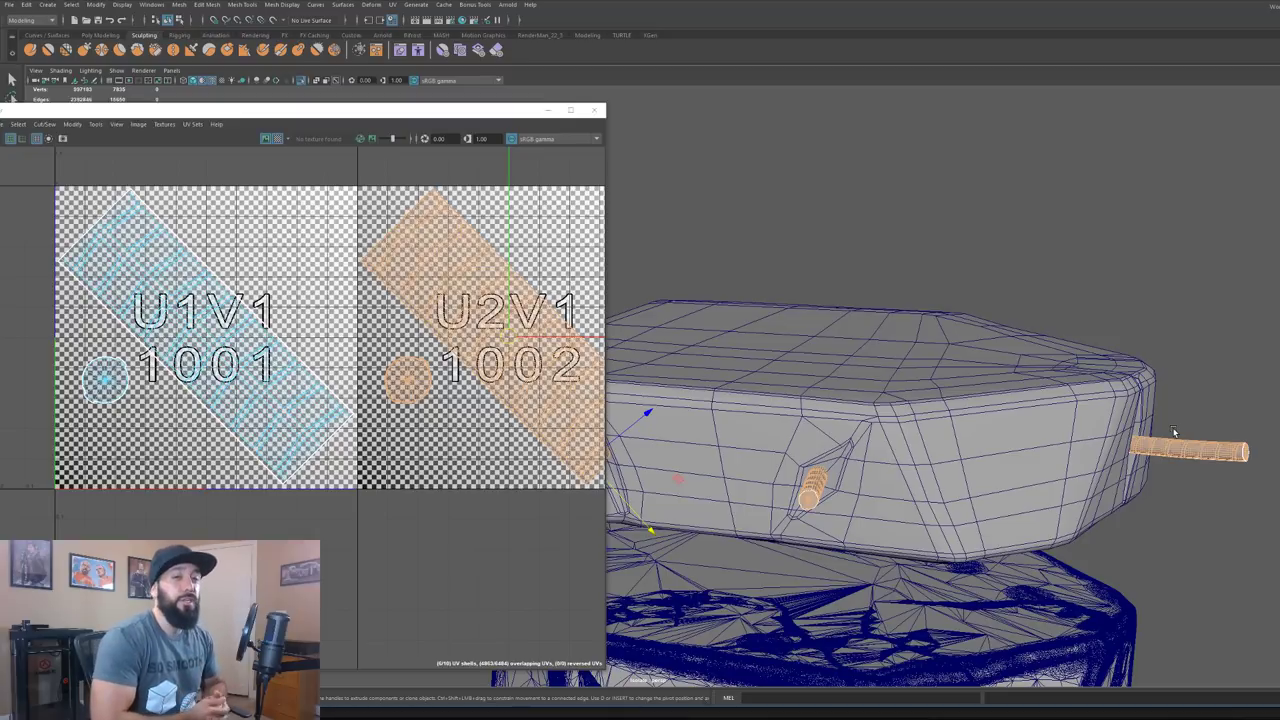
scroll(138, 412, "down", 3)
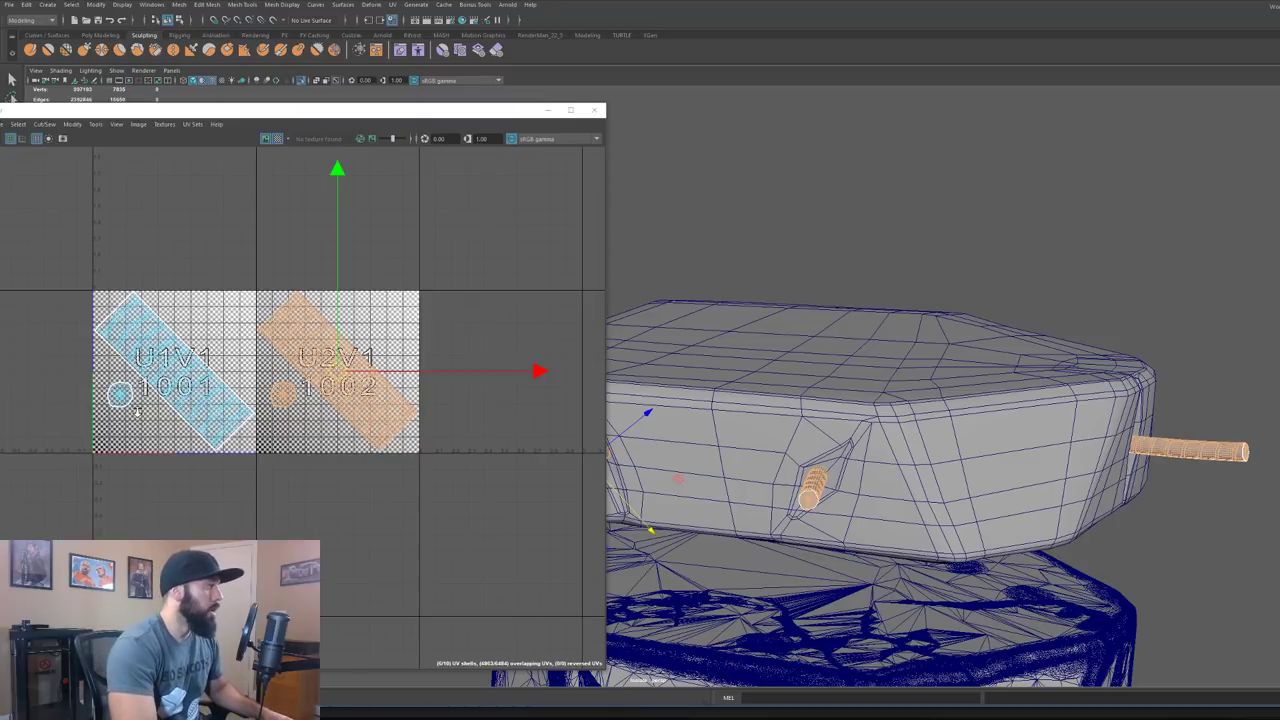
scroll(150, 414, "up", 1)
left_click_drag(56, 264, 267, 488)
Examine the dense high-poly slab's wireframe up close against the low-poly mesh it overlaps
left_click_drag(1190, 322, 935, 340, "alt")
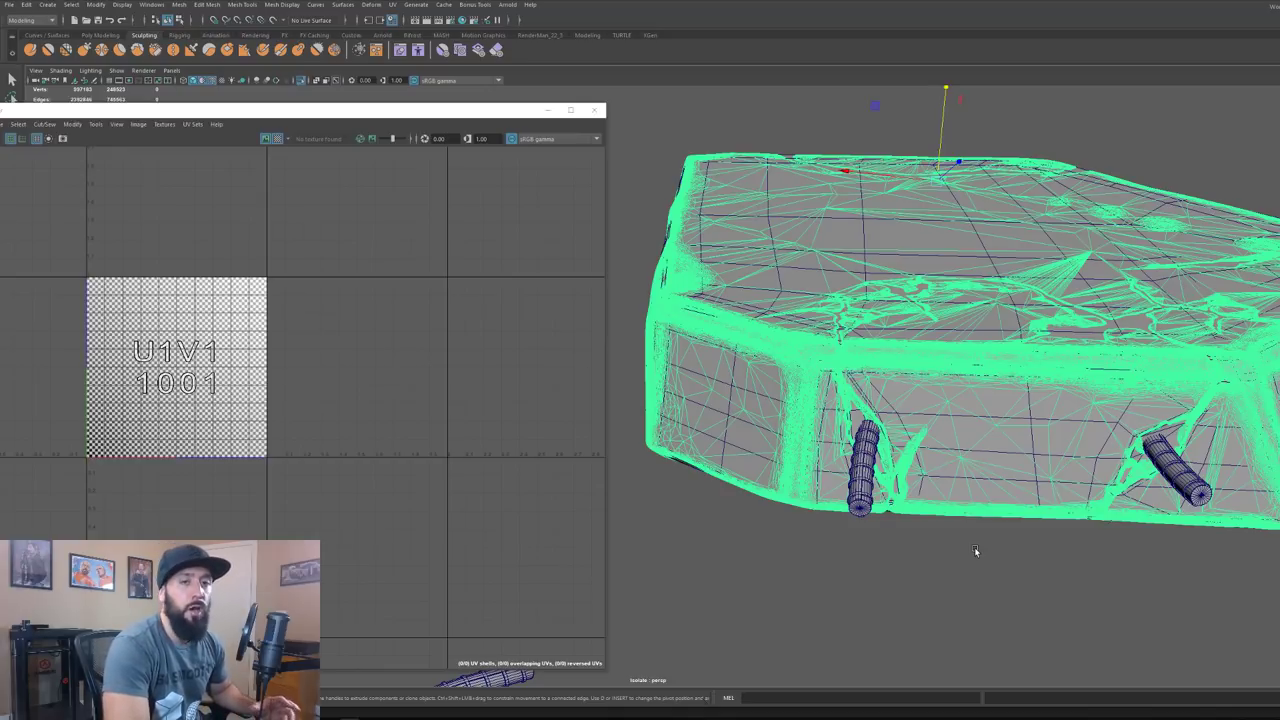
left_click_drag(964, 490, 954, 481, "alt")
scroll(954, 481, "up", 3)
scroll(953, 482, "up", 7)
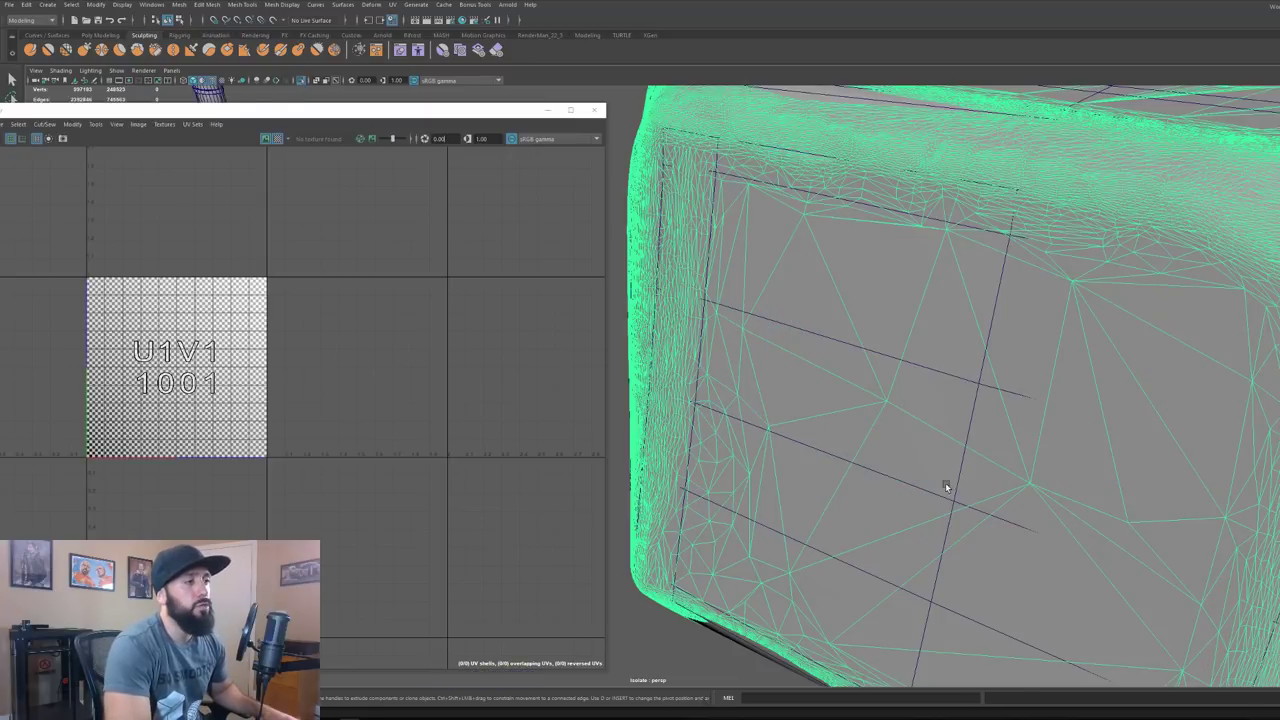
scroll(940, 487, "down", 8)
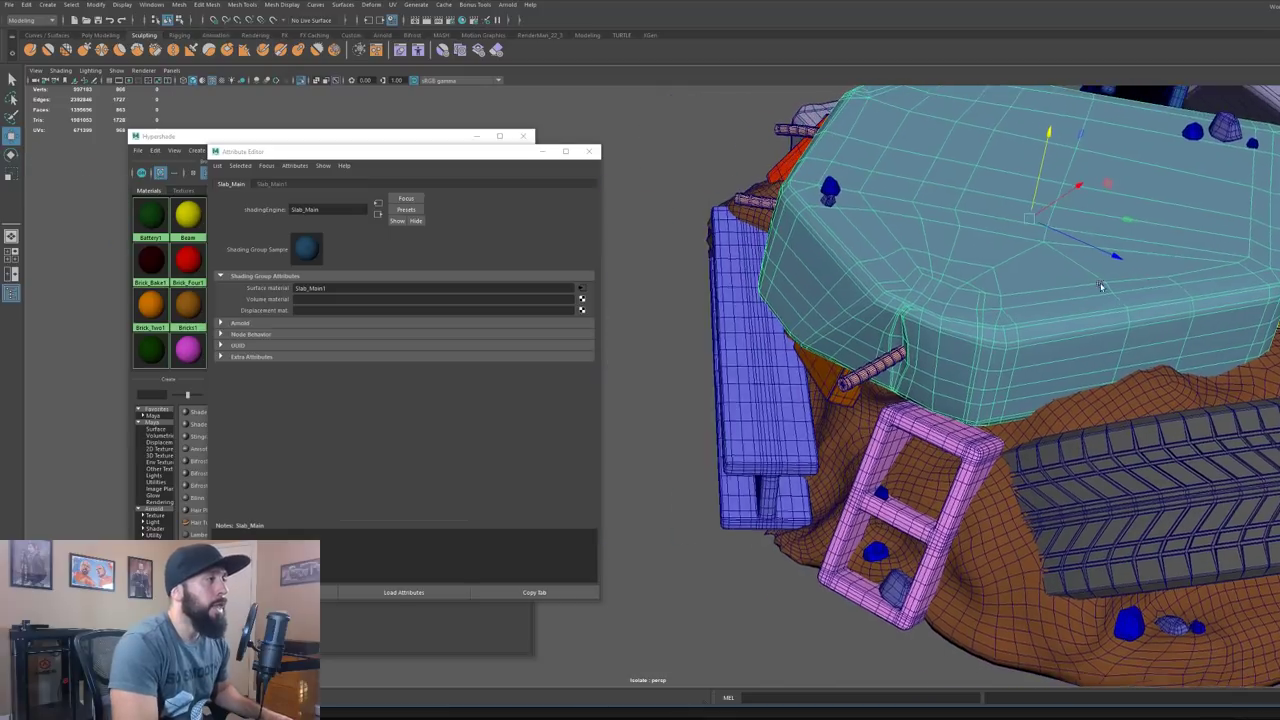
Examine the Slab_Main slab among the color-coded debris in the assembled rubble pile
scroll(1100, 287, "down", 10)
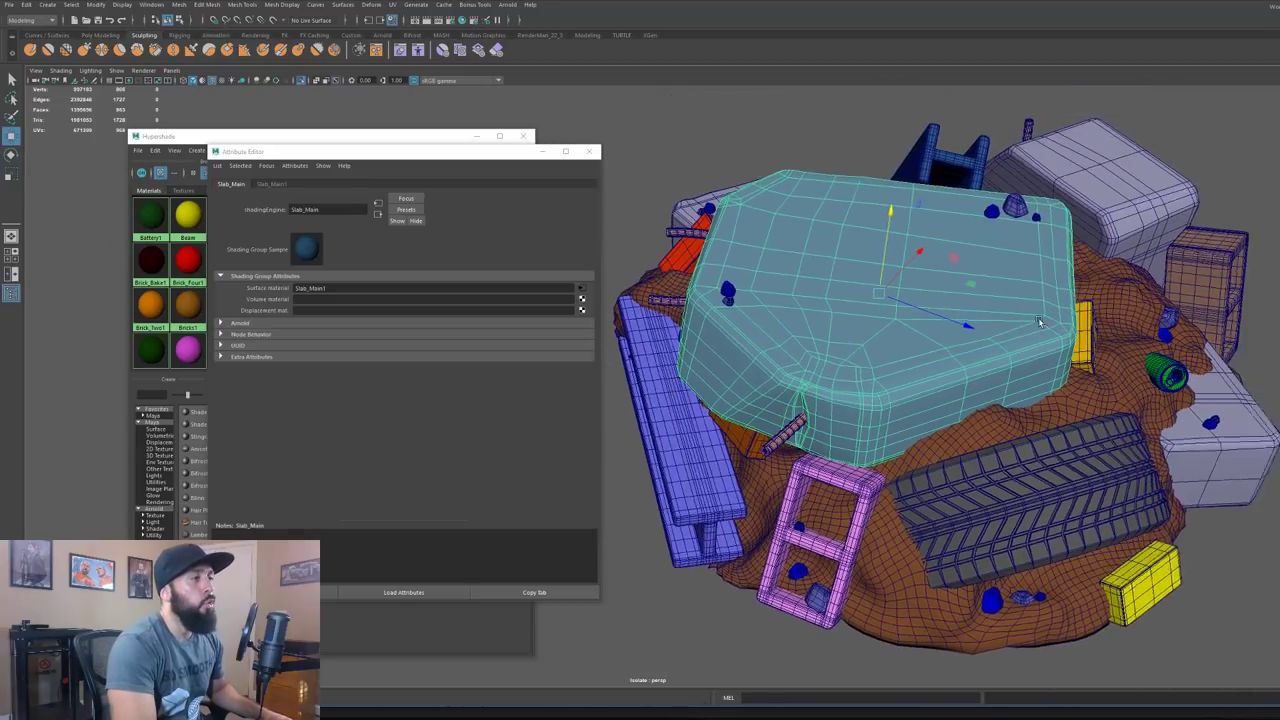
left_click_drag(1127, 325, 1072, 325, "alt")
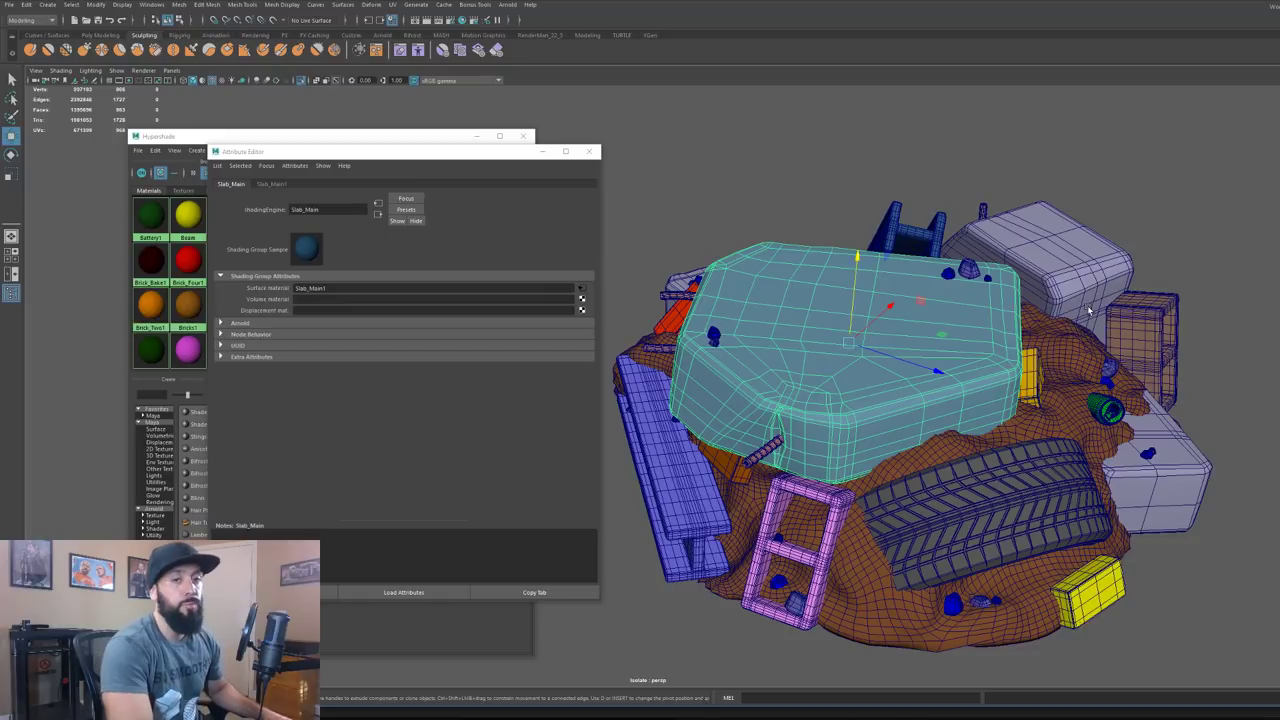
mouse_move(1089, 310)
left_mouse_down("alt")
mouse_move(1078, 313)
mouse_move(1090, 326)
left_mouse_up("alt")
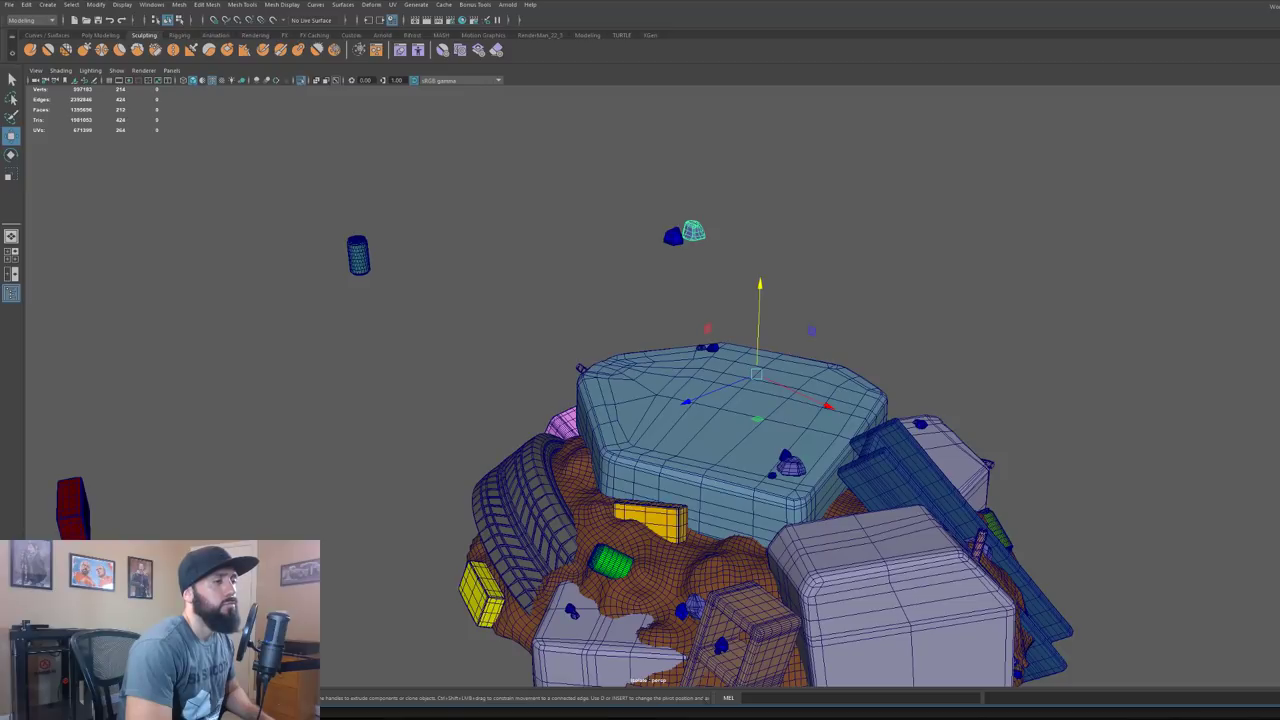
Move the spare dome-shaped rock down and away from the neighbouring blue rock beside the rubble pile
left_click(1125, 371)
left_click_drag(1125, 371, 1028, 402, "alt")
left_click(1152, 332)
left_click_drag(1150, 338, 483, 482, "alt")
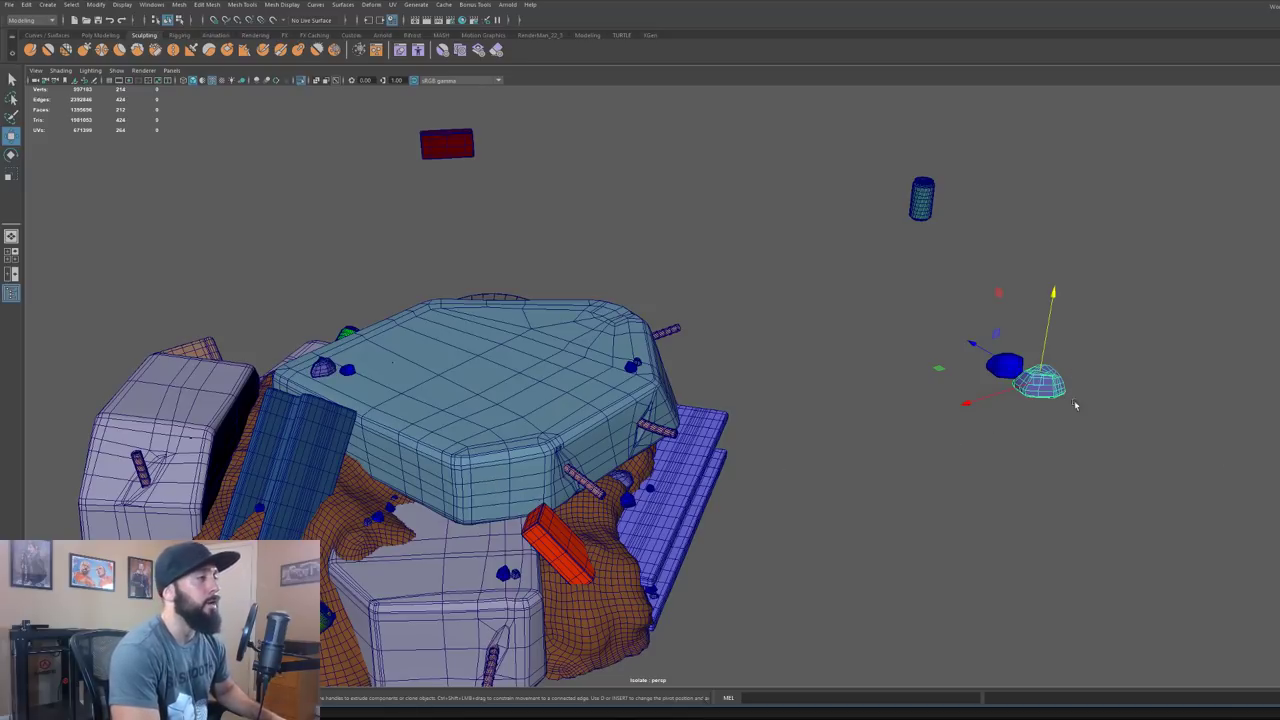
middle_click_drag(1086, 434, 890, 528)
left_click_drag(892, 526, 924, 484, "alt")
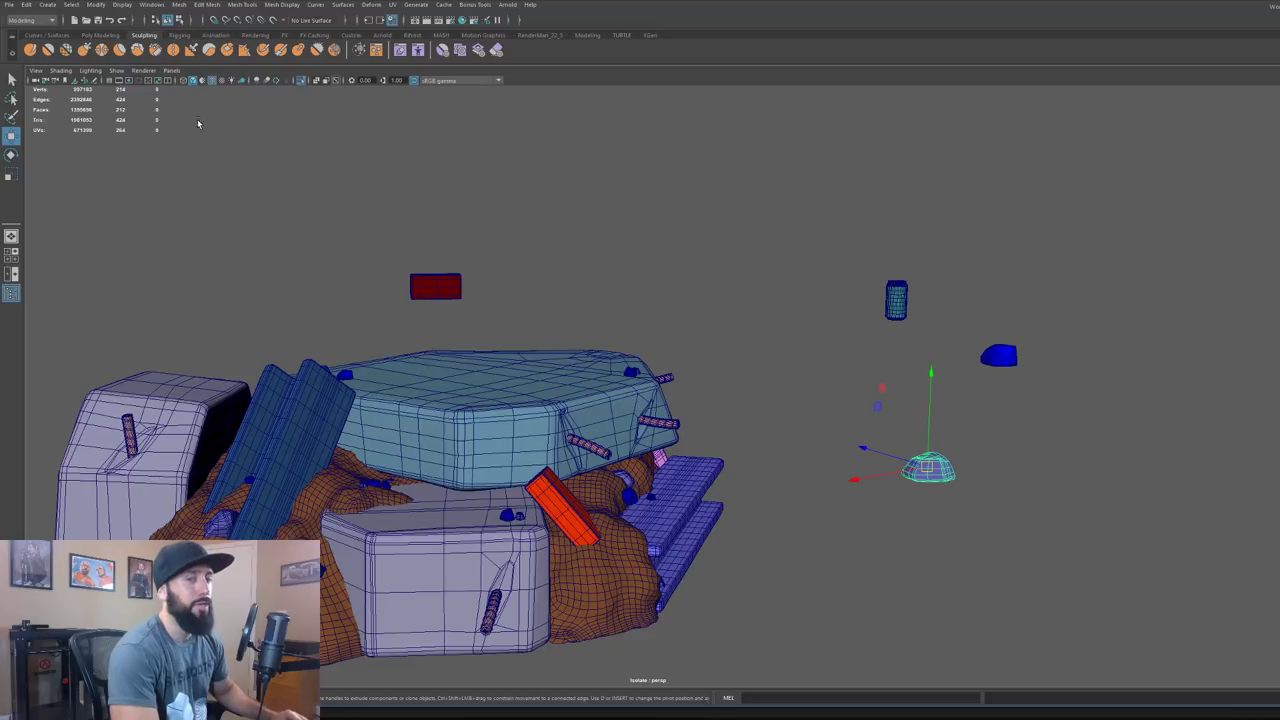
Try to snap the dome-shaped rock's underside onto the large slab's side with the Snap Together Tool
left_click(96, 5)
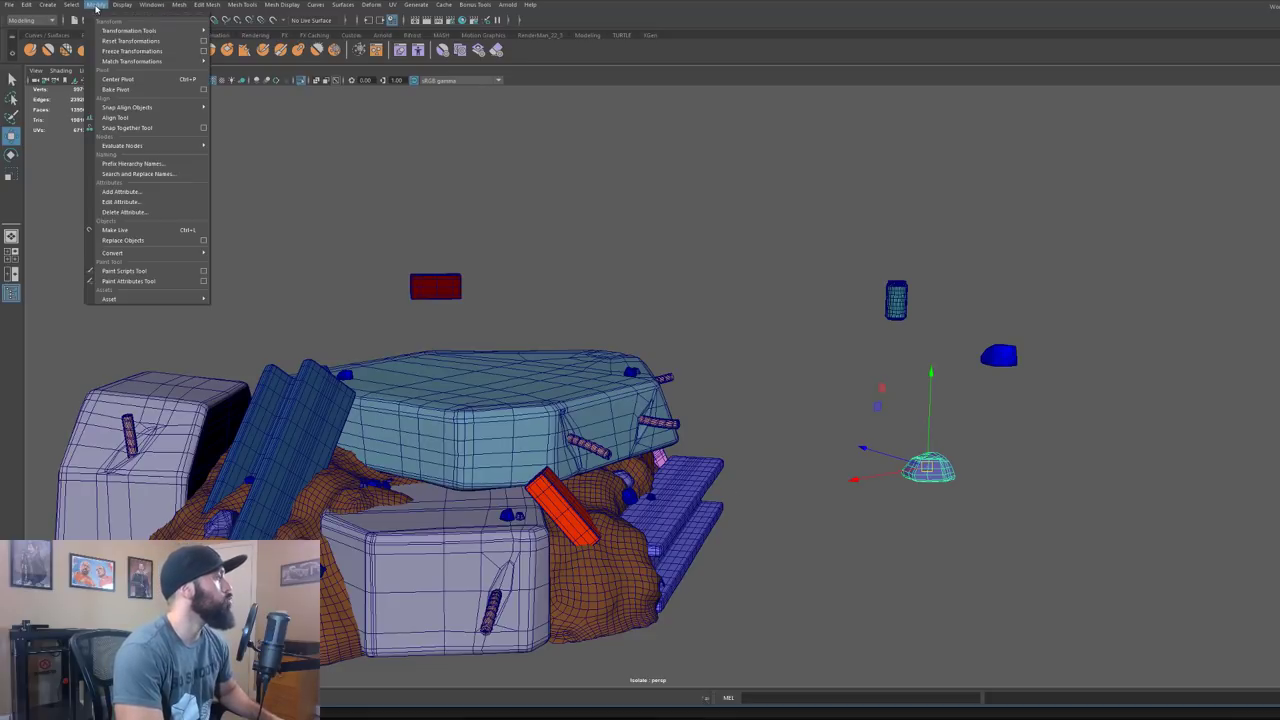
left_click(120, 128)
left_click_drag(1054, 383, 1002, 410, "alt")
mouse_move(908, 446)
left_mouse_down("alt")
mouse_move(769, 499)
mouse_move(854, 463)
mouse_move(870, 494)
mouse_move(905, 490)
mouse_move(910, 451)
left_mouse_up("alt")
mouse_move(908, 372)
left_mouse_down("alt")
mouse_move(897, 298)
mouse_move(911, 380)
mouse_move(917, 354)
left_mouse_up("alt")
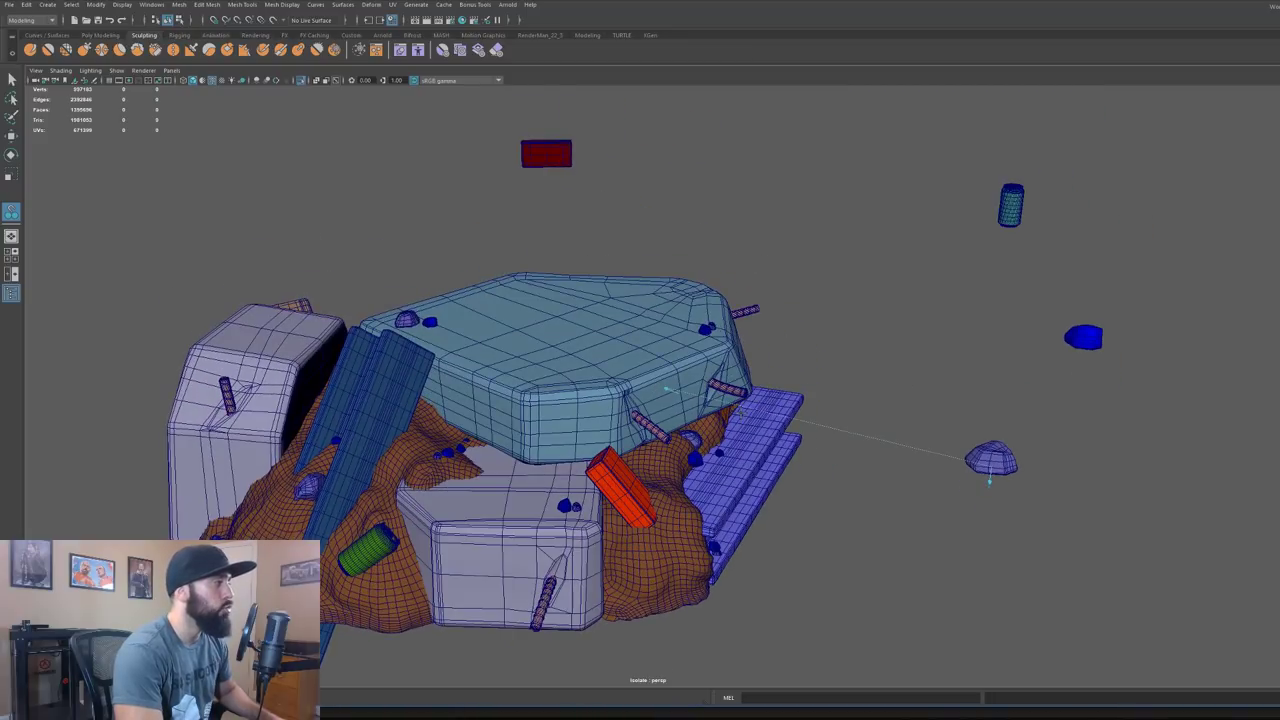
key("Return")
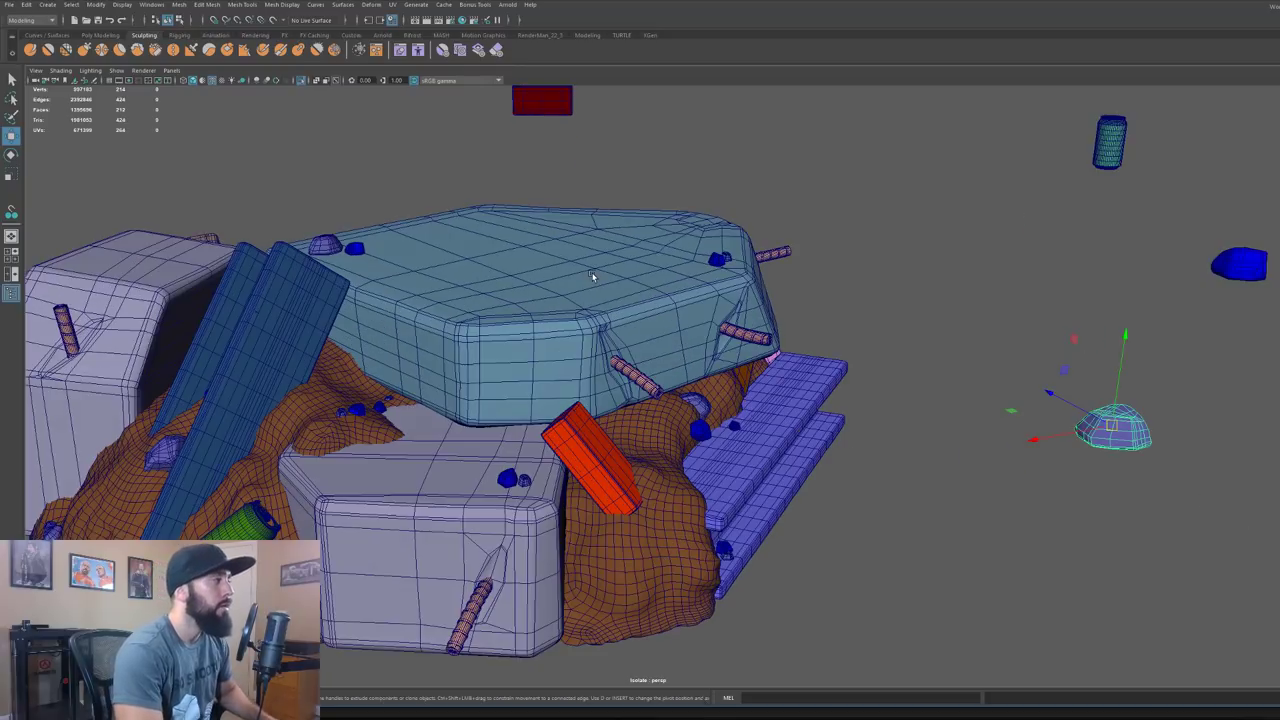
Snap the dome-shaped rock's underside onto the brown dirt mound below the orange-red brick using the Snap Together Tool
left_click(892, 434)
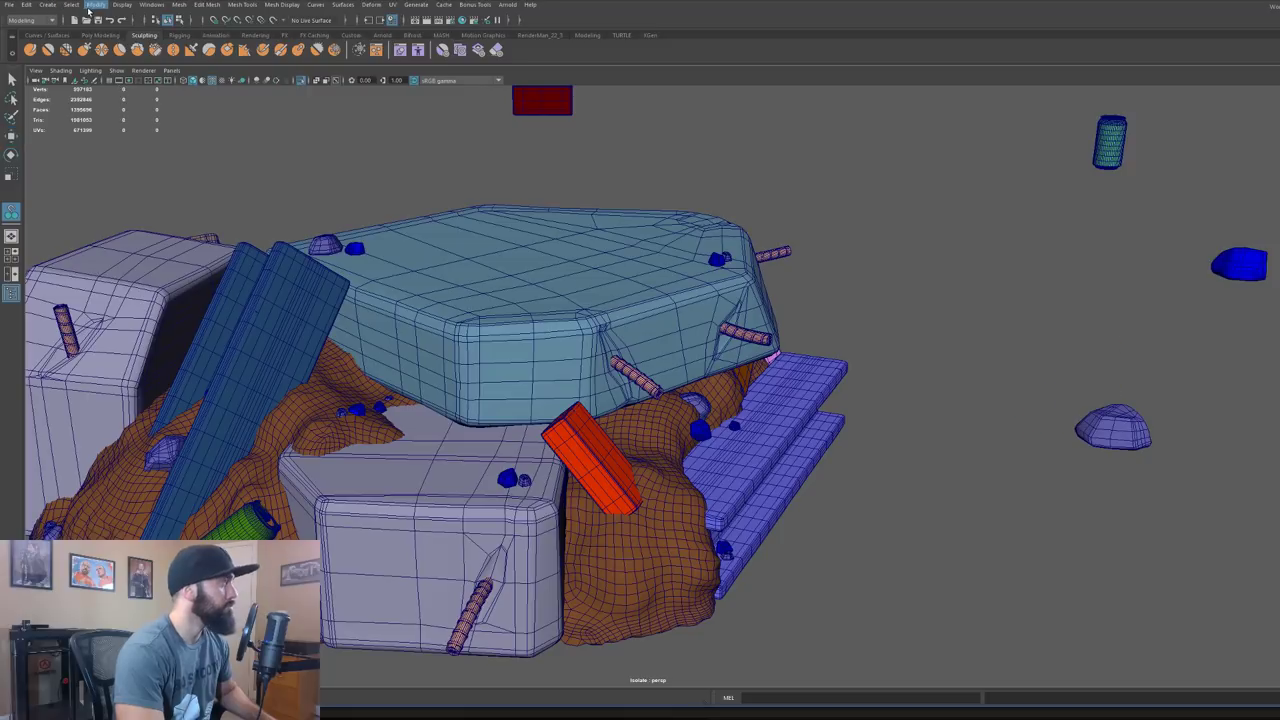
left_click_drag(892, 434, 1002, 301, "alt")
left_click_drag(1090, 240, 997, 383, "alt")
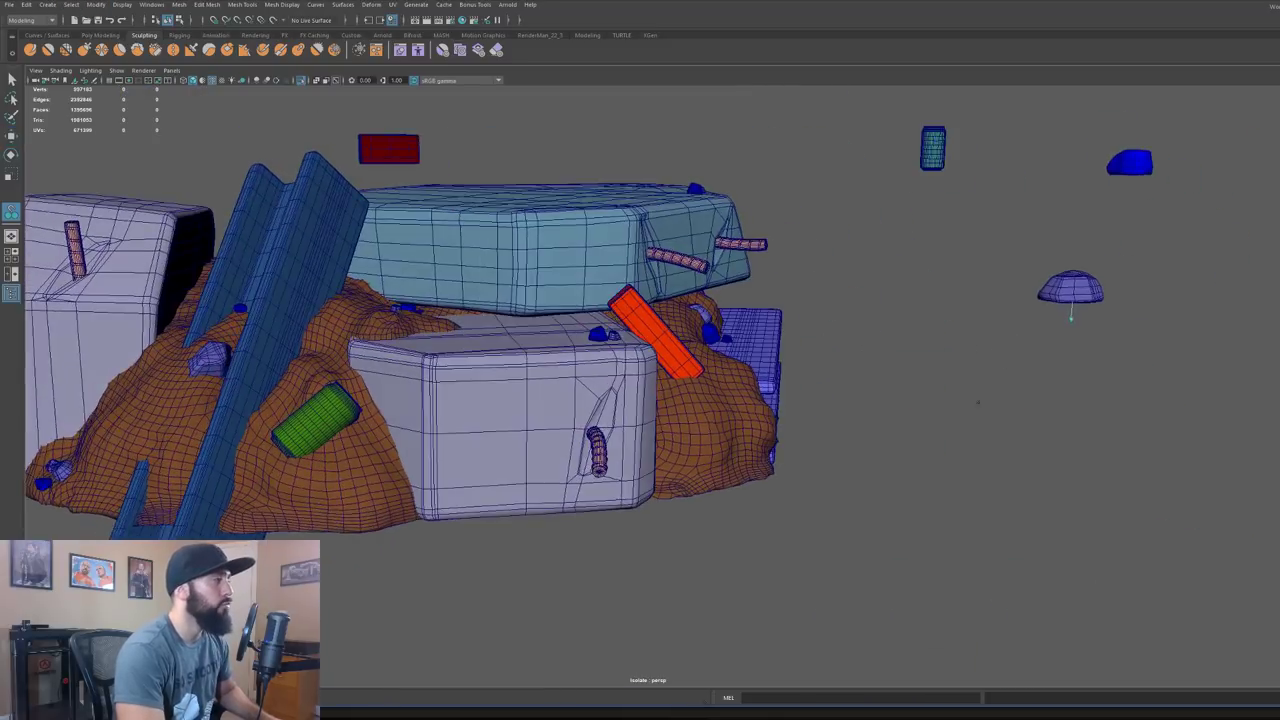
right_click_drag(997, 383, 857, 466, "alt")
left_click_drag(857, 466, 816, 329, "alt")
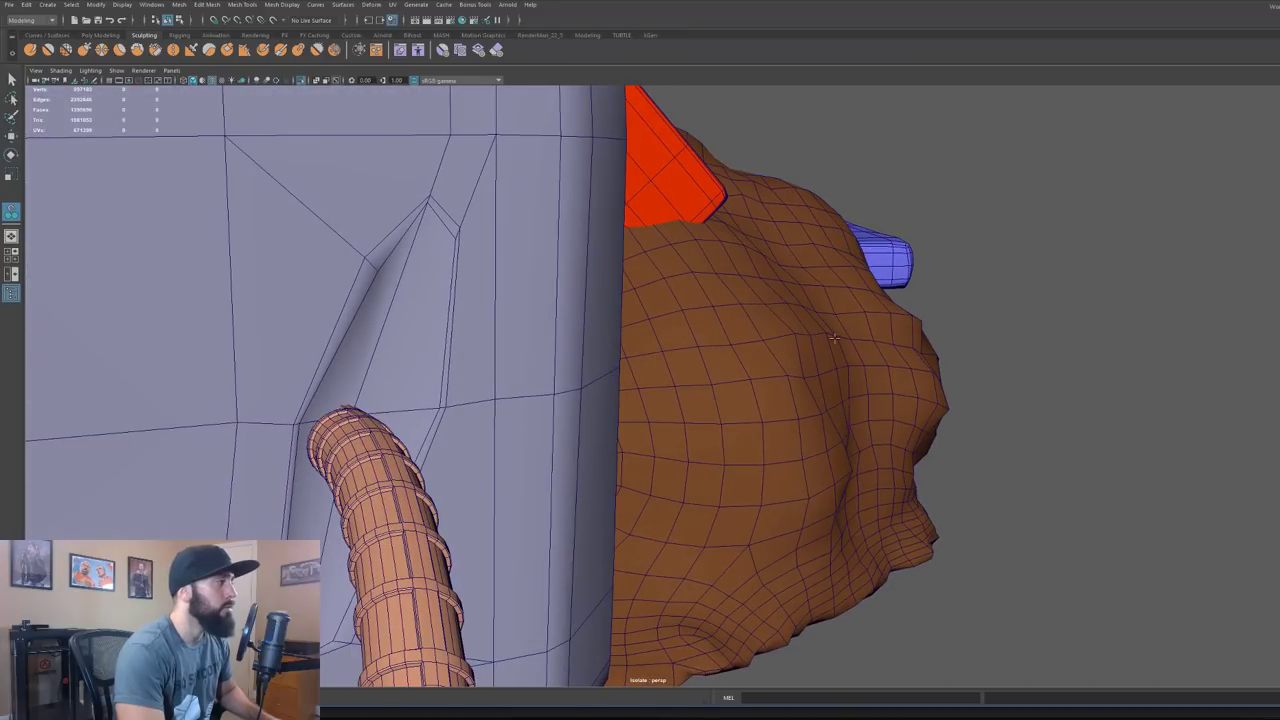
left_click(771, 318)
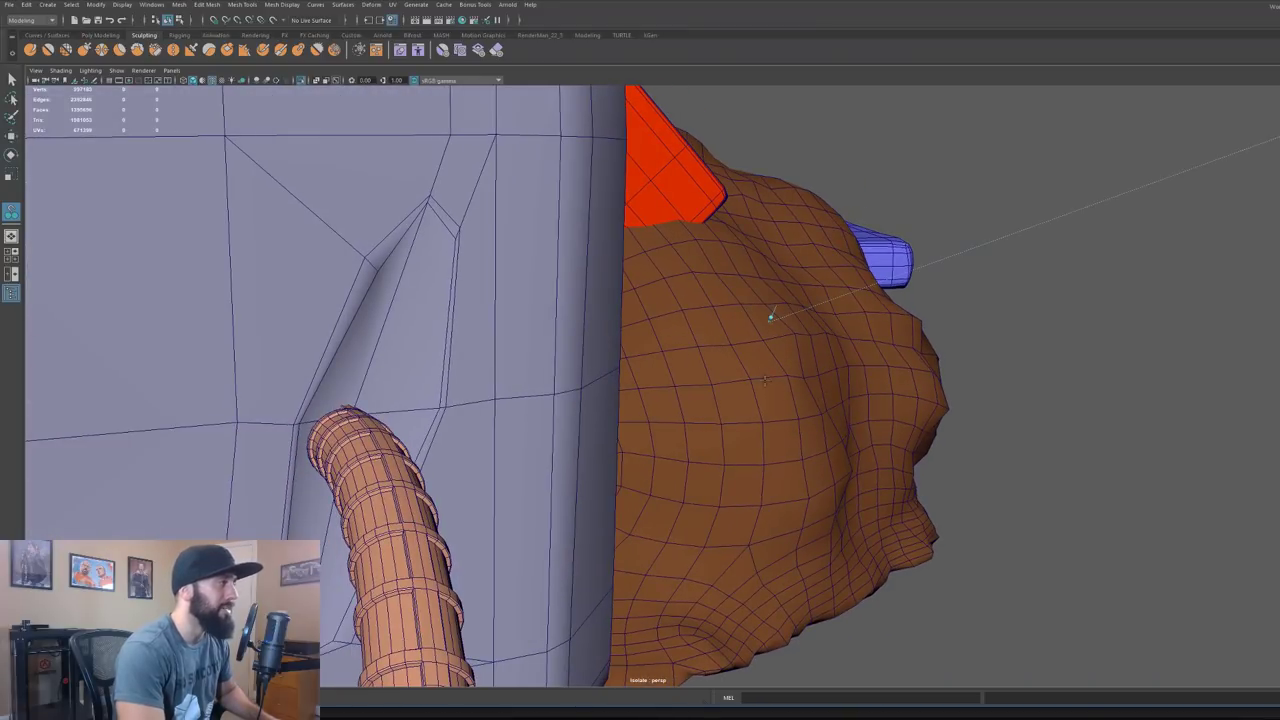
scroll(765, 380, "down", 10)
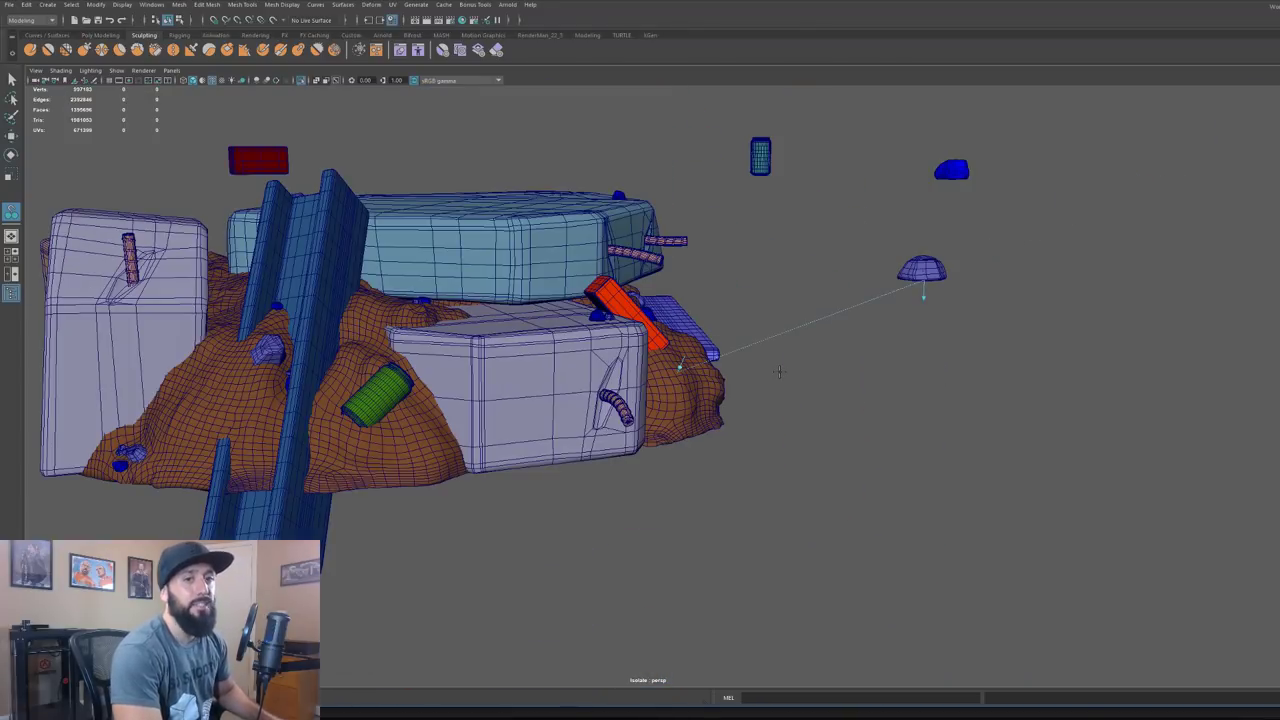
key("Return")
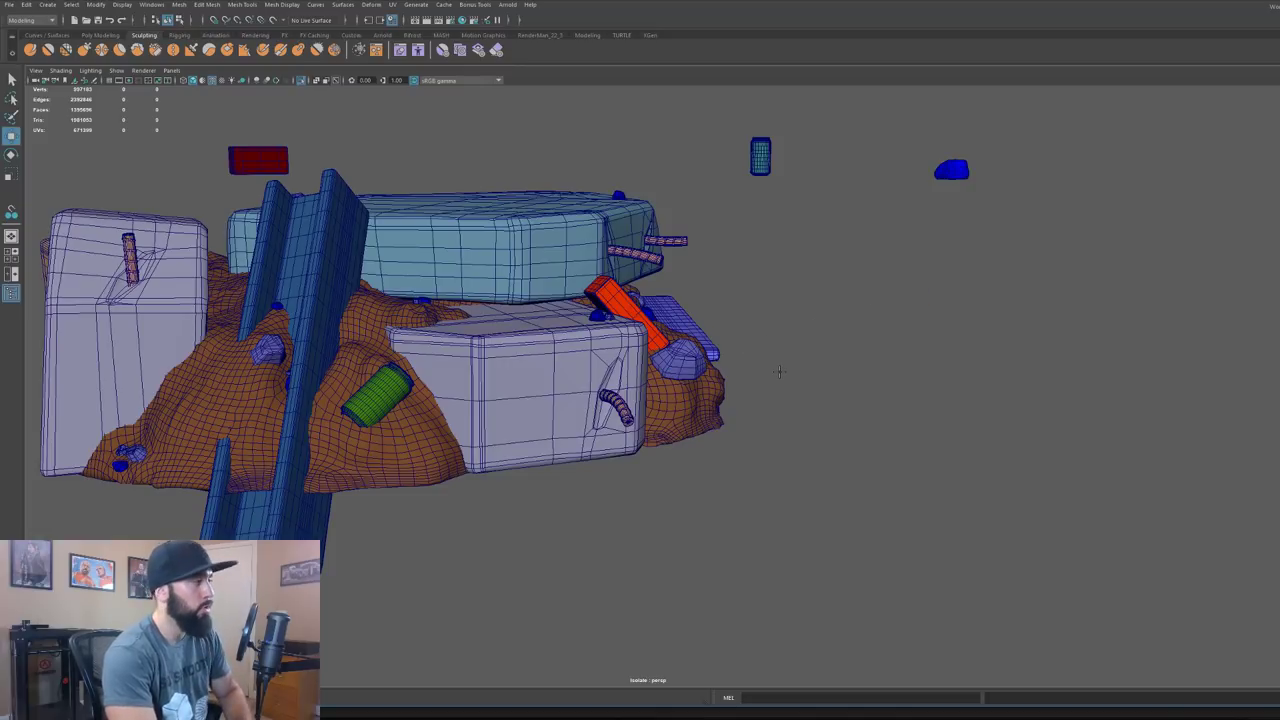
Scale down the snapped rock on the dirt mound and clear the selection
left_click_drag(763, 335, 701, 363, "alt")
left_click(595, 353)
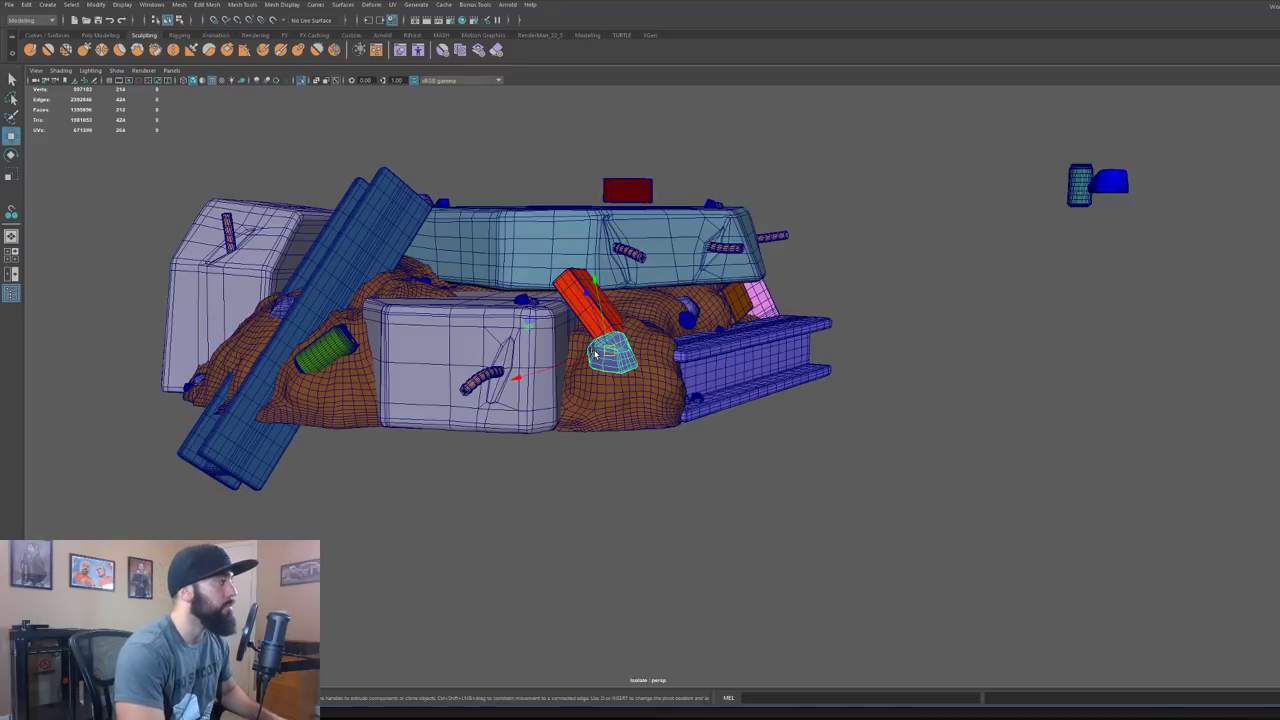
key("r")
left_click_drag(611, 352, 590, 354)
left_click(799, 478)
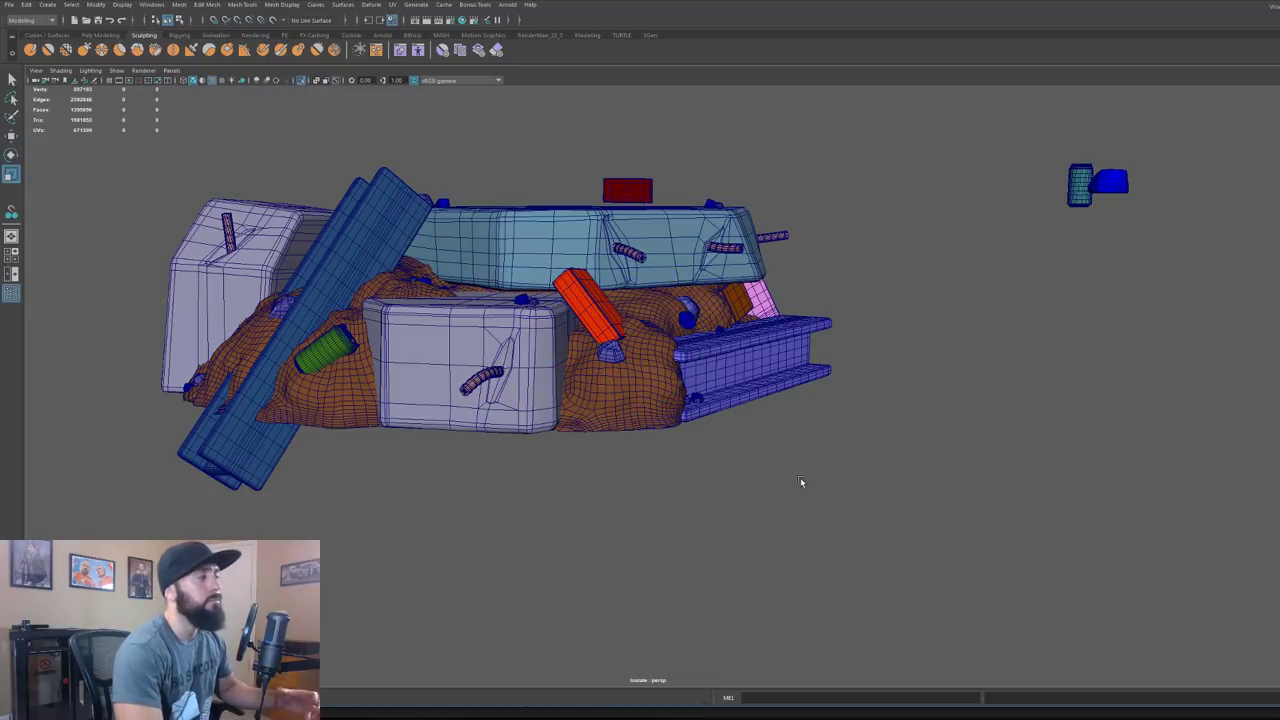
Select and frame the spare straight rebar, and add a nonlinear Bend deformer to it
left_click_drag(809, 459, 707, 425, "alt")
left_click(800, 372)
left_click_drag(817, 389, 654, 480, "alt")
scroll(783, 374, "down", 4)
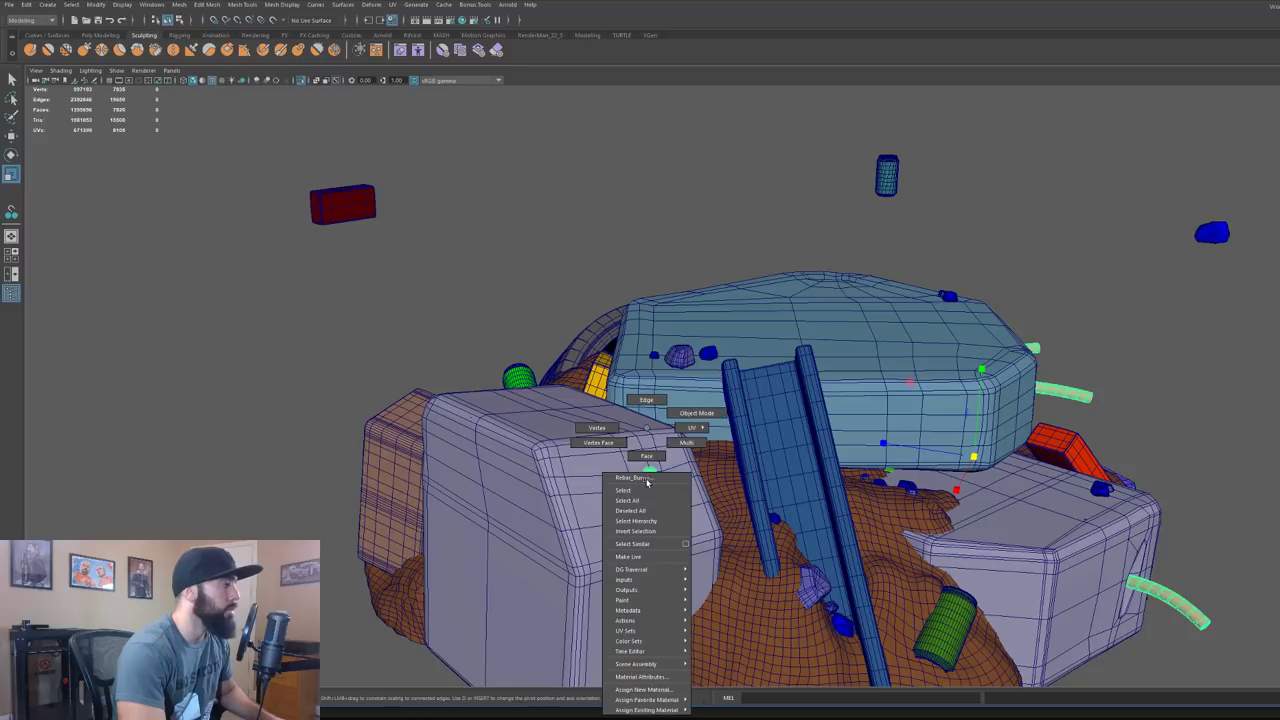
left_click(647, 482)
key("f")
key("w")
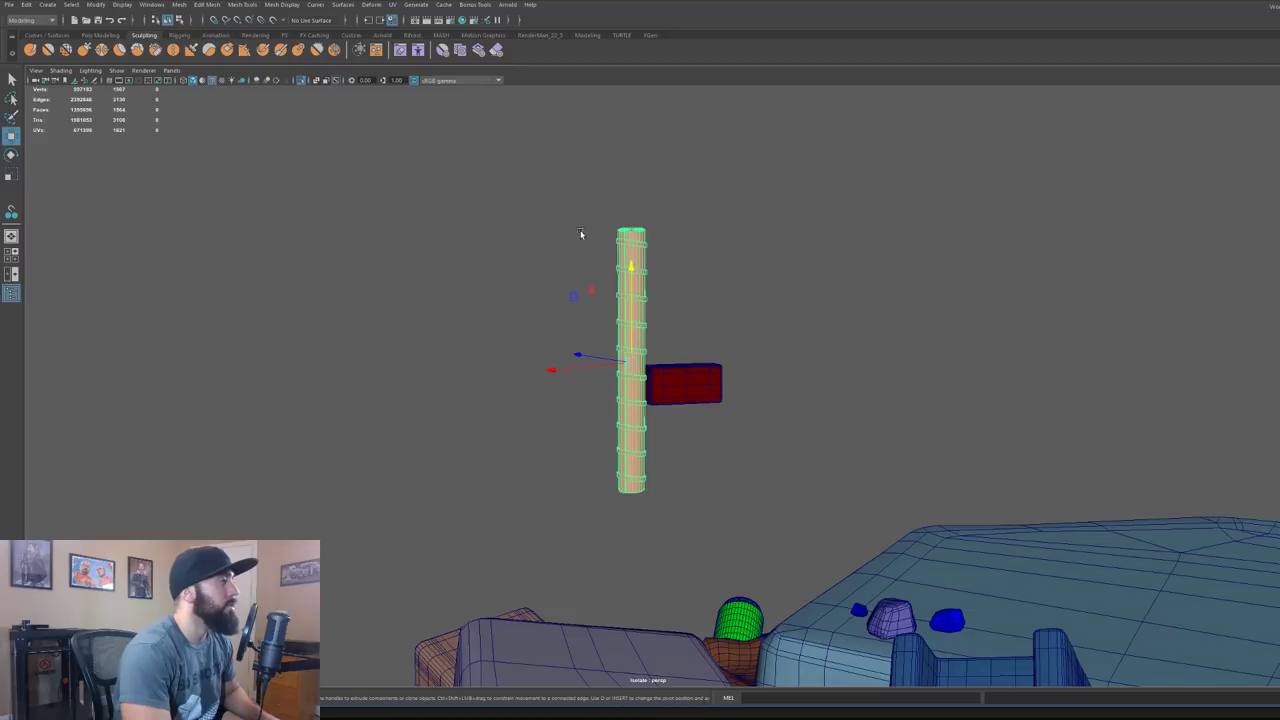
left_click(382, 6)
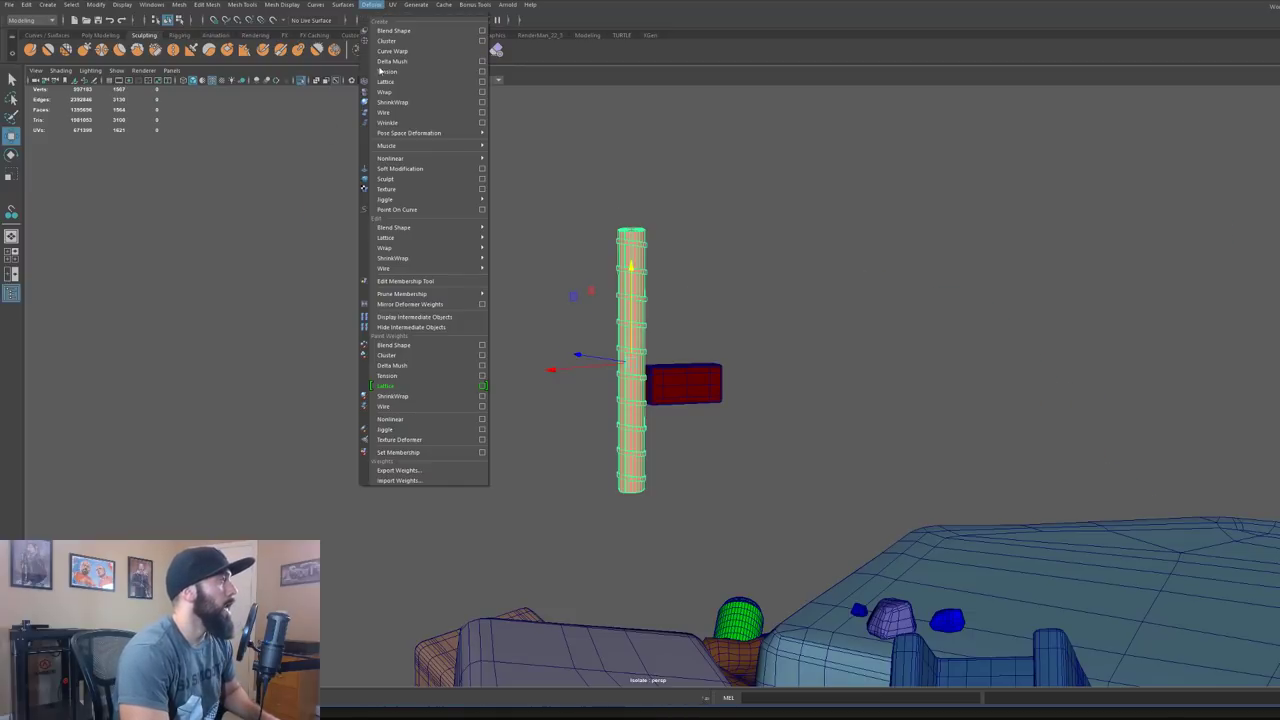
mouse_move(400, 160)
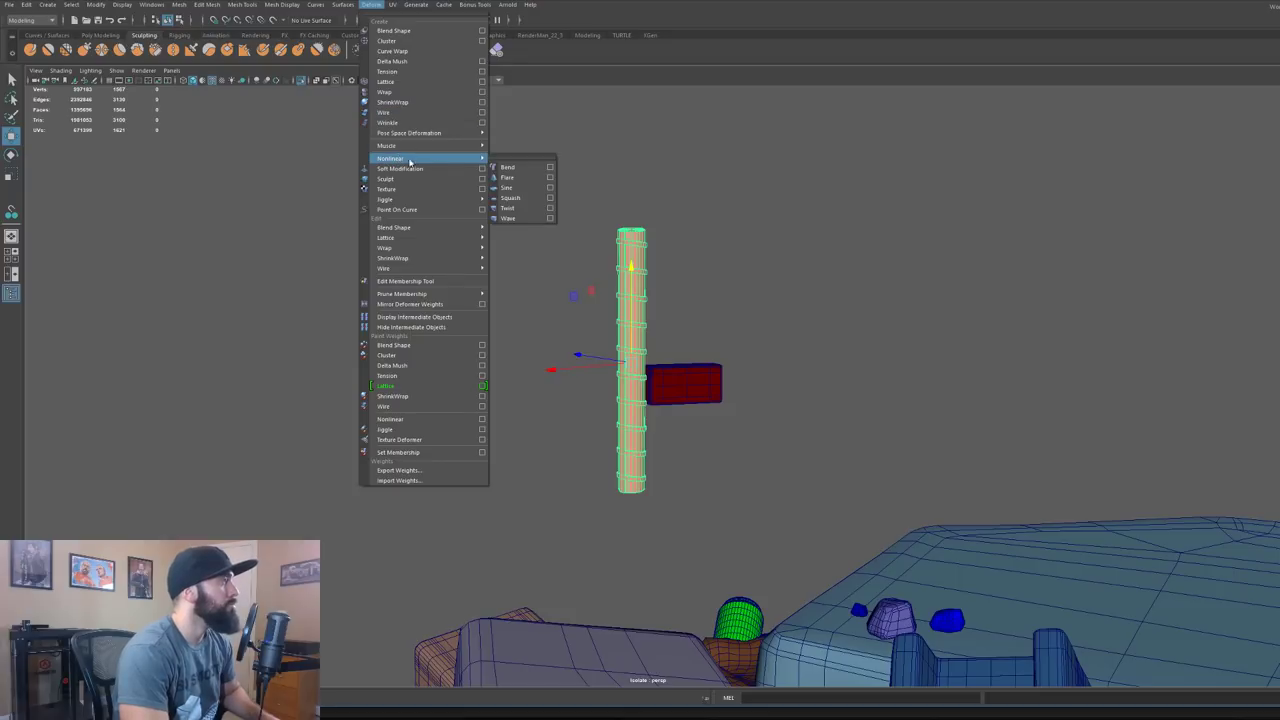
left_click(513, 169)
Frame the spare rebar, show the bend handle's channels, and adjust the bend deformer's Curvature to bend the rebar
left_click_drag(777, 306, 829, 306, "alt")
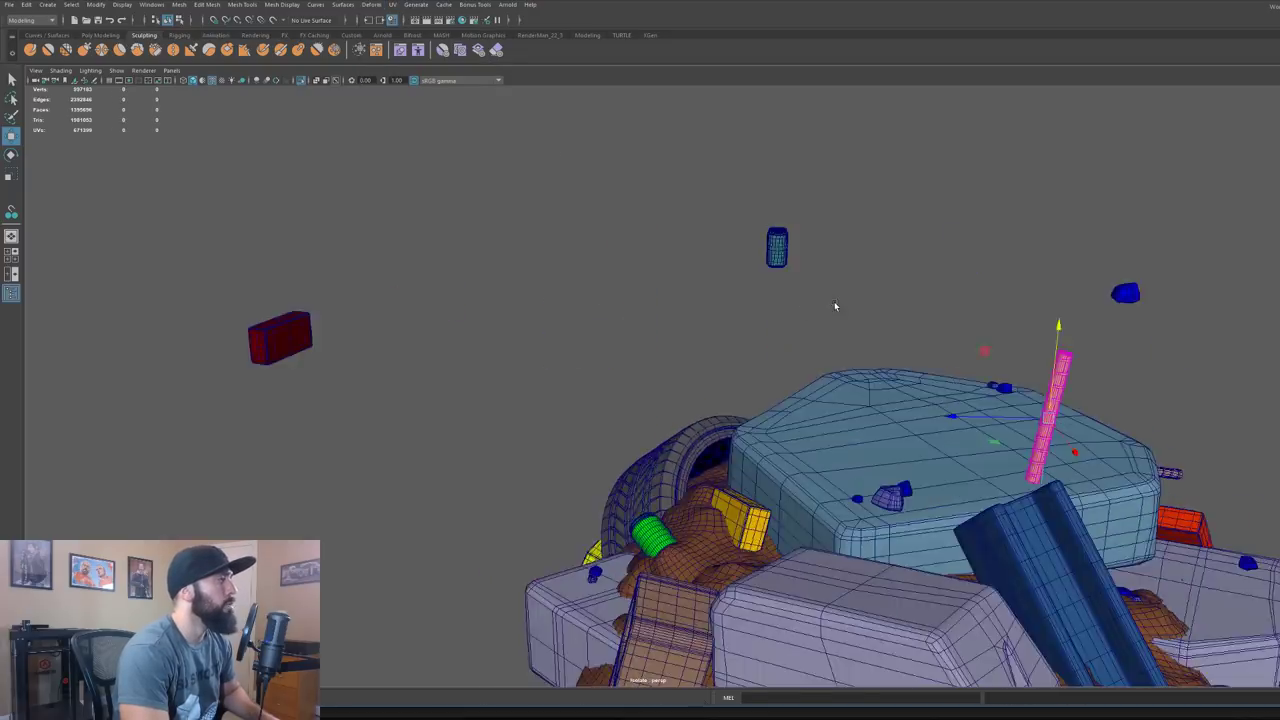
key("f")
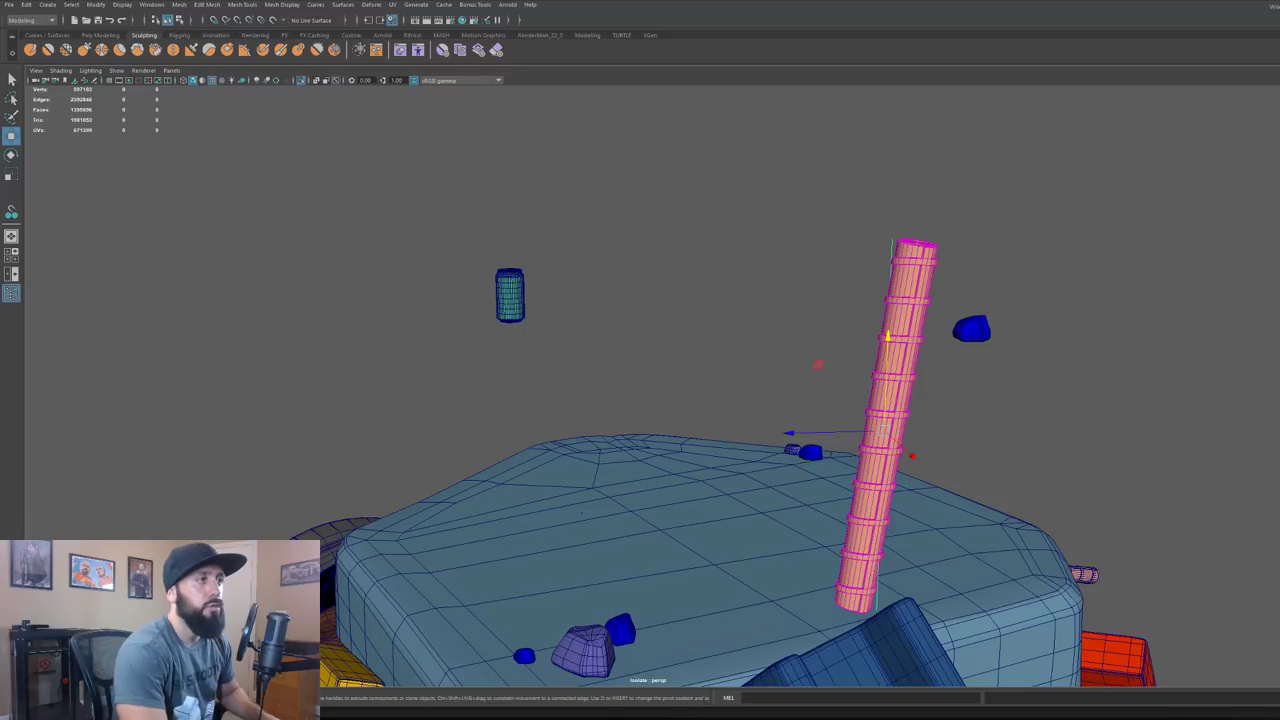
key("ctrl+a")
left_click_drag(957, 69, 1068, 53)
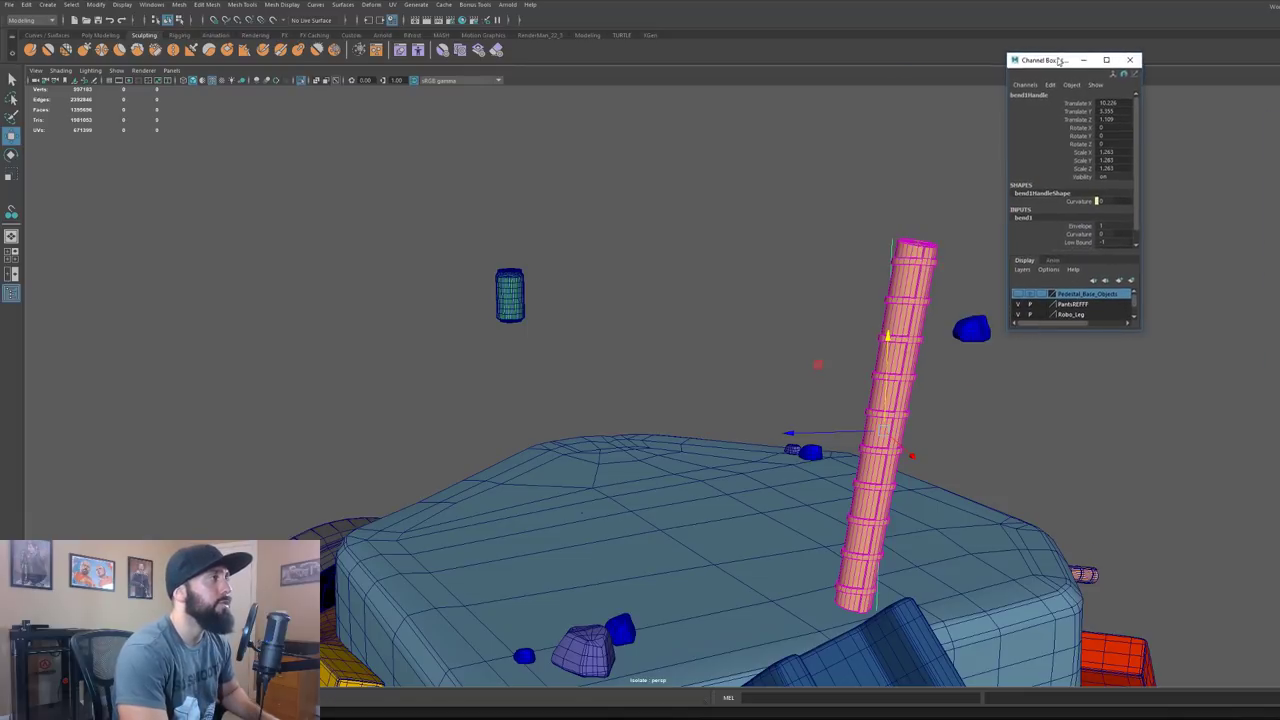
left_click_drag(1035, 330, 1035, 436)
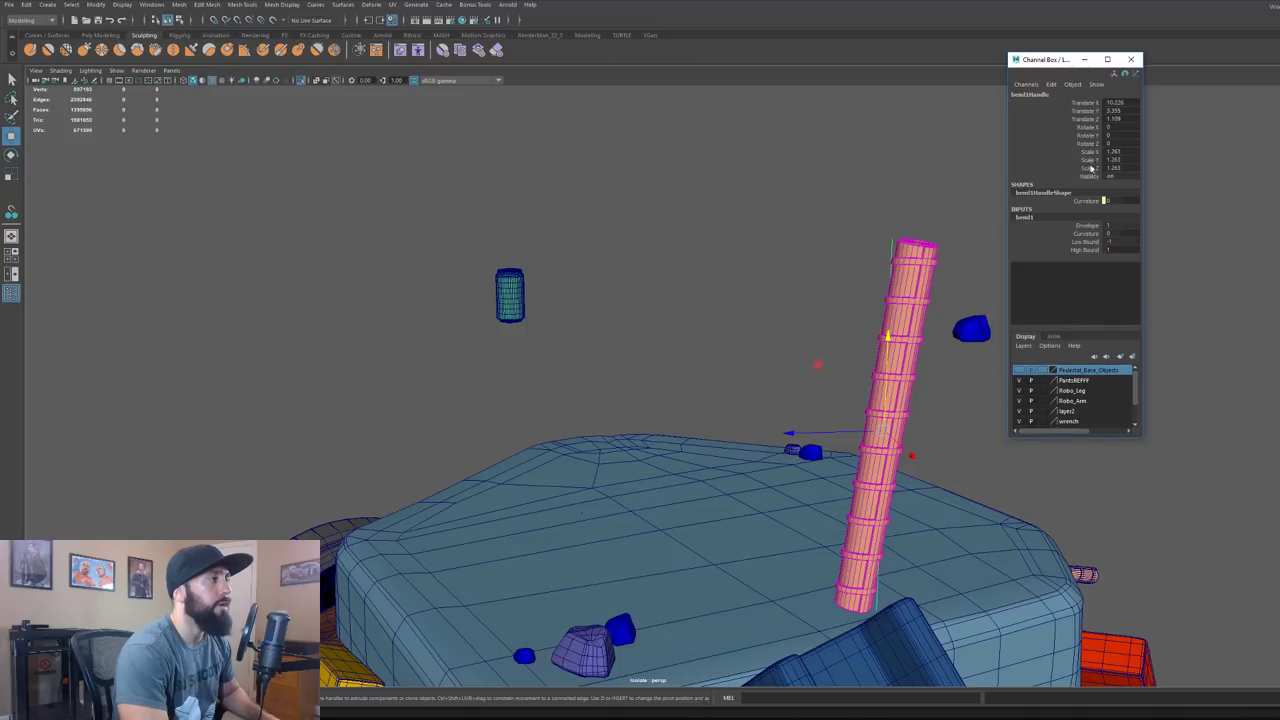
left_click(1087, 227)
left_click(1087, 233)
middle_click_drag(700, 335, 795, 340)
left_click_drag(795, 340, 698, 329, "alt")
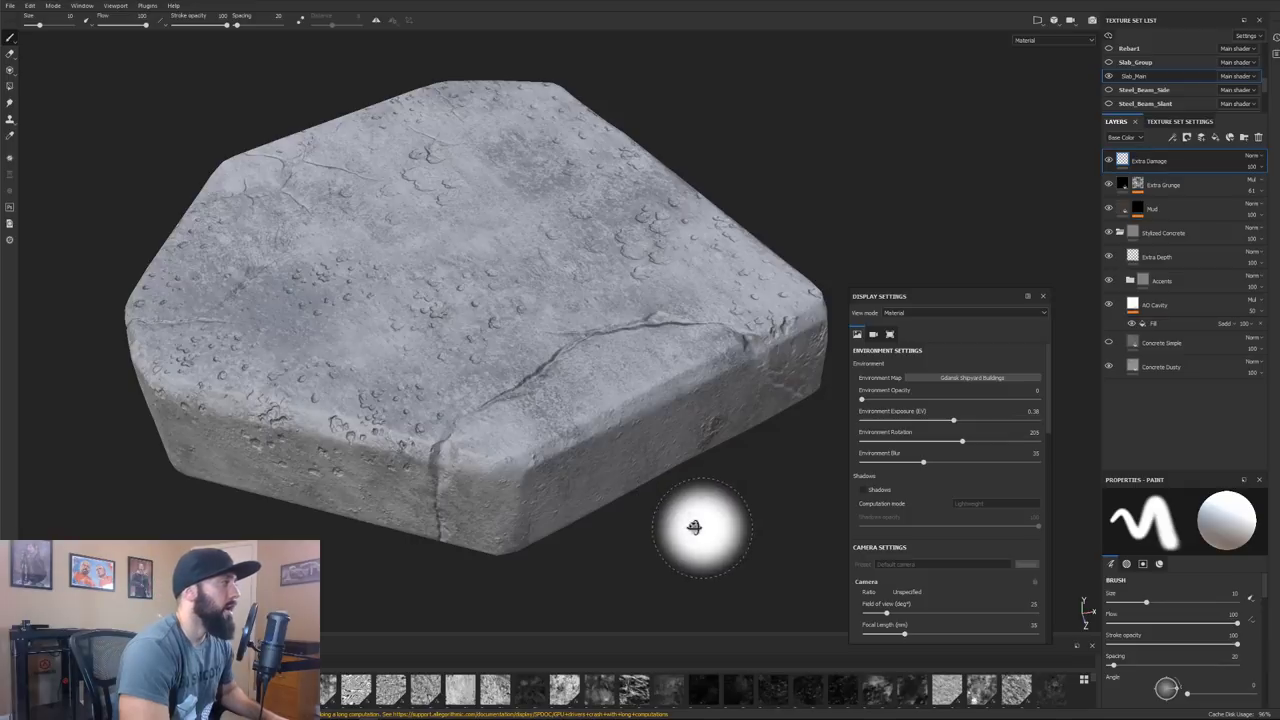
Switch to Substance Painter, inspect the Slab_Main slab under rotated lighting, and check its texture set settings for the baked normal map
mouse_move(700, 523)
left_mouse_down("alt")
mouse_move(654, 537)
mouse_move(659, 515)
left_mouse_up("alt")
right_click_drag(659, 515, 642, 516, "shift")
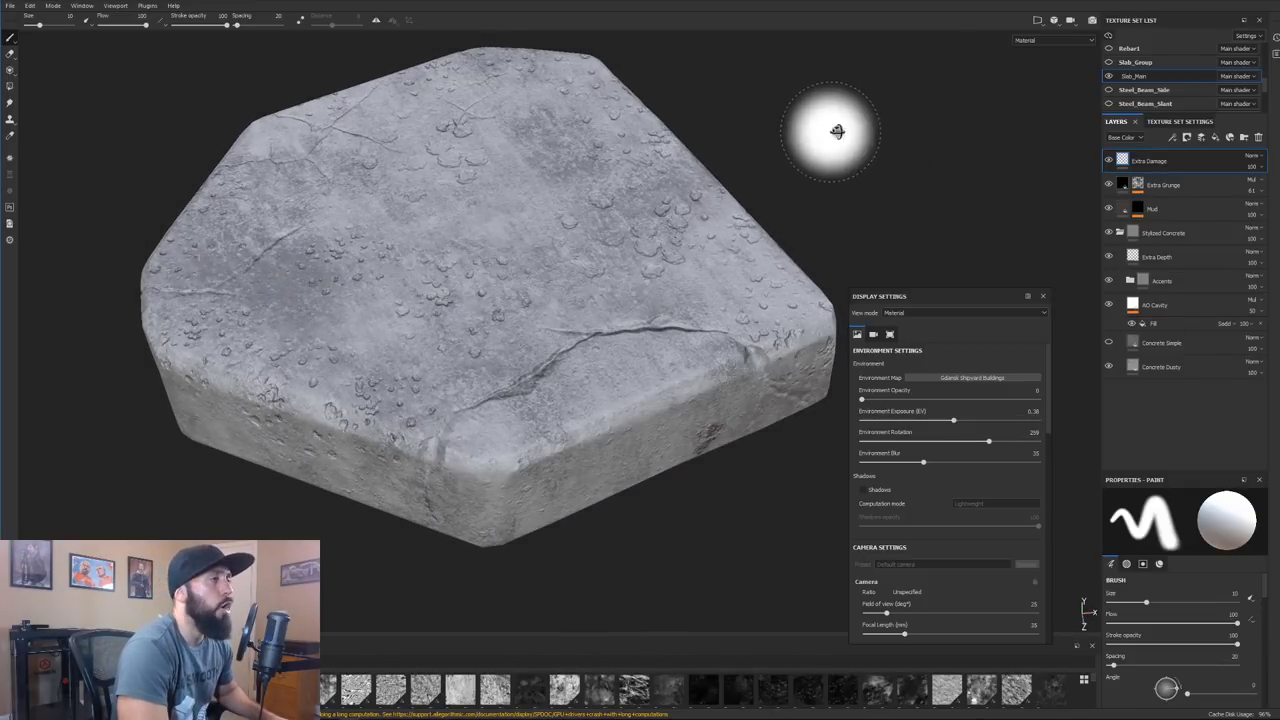
left_click(1180, 121)
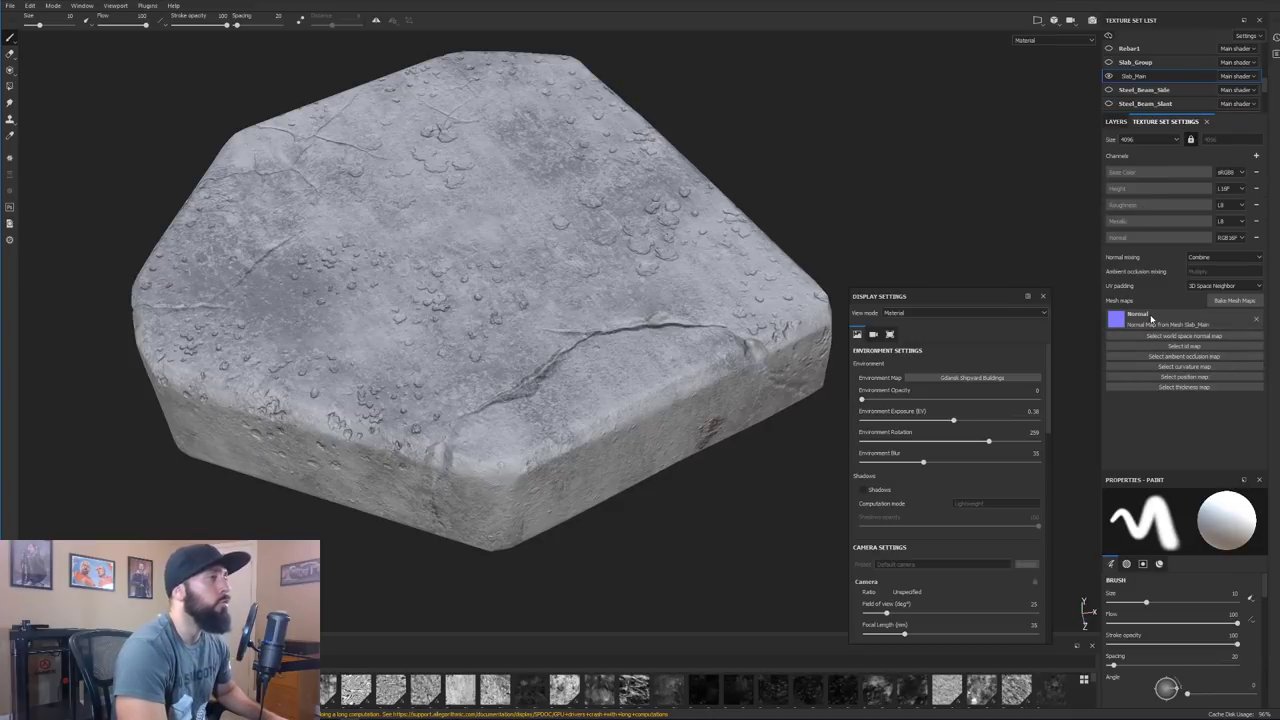
left_click(1116, 122)
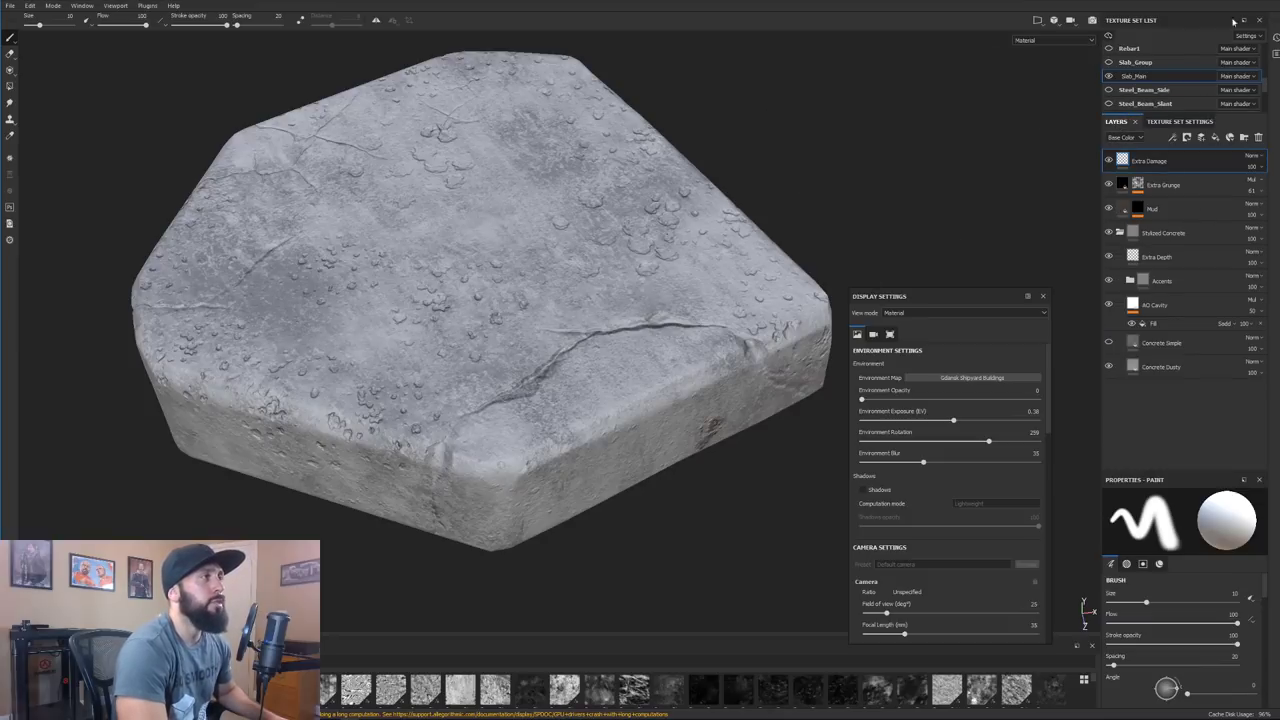
Add a plain fill layer on top and group the layers from Extra Damage through Concrete Dusty into a hidden folder
left_click(1208, 140)
mouse_move(1162, 186)
left_mouse_down()
mouse_move(1155, 167)
mouse_move(1157, 178)
left_mouse_up()
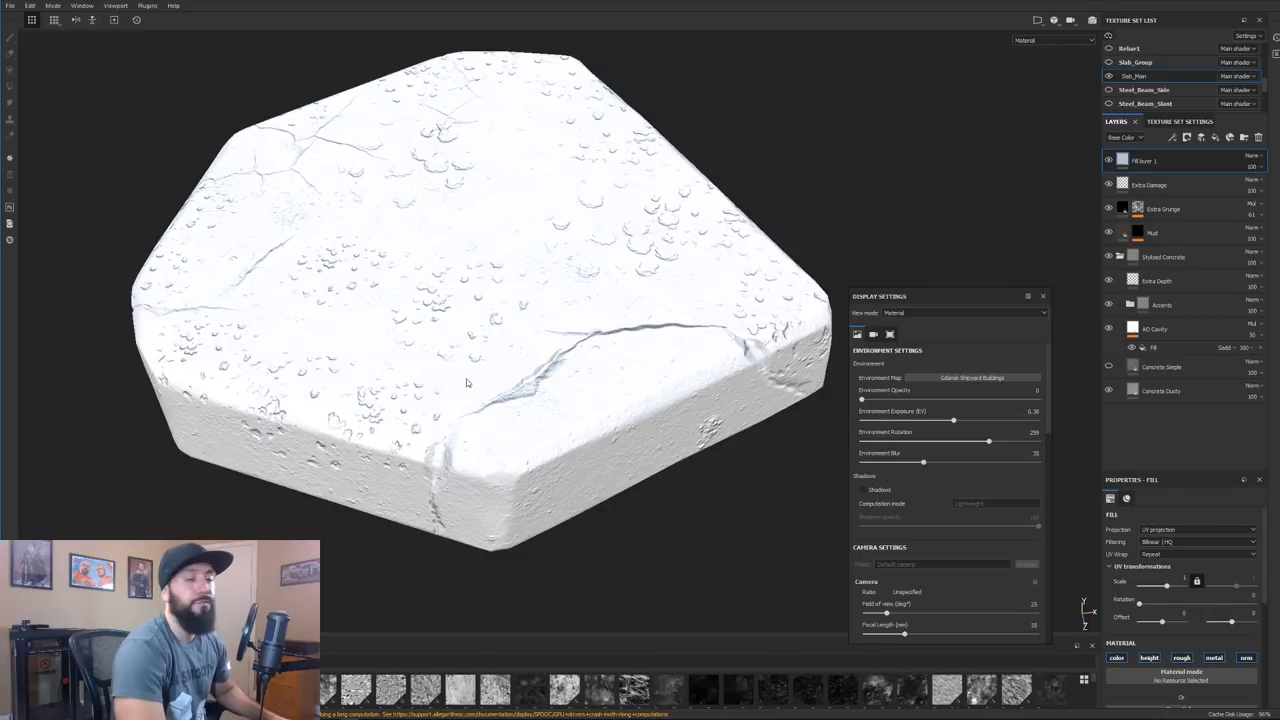
left_click(1150, 185)
left_click(1157, 393, "shift")
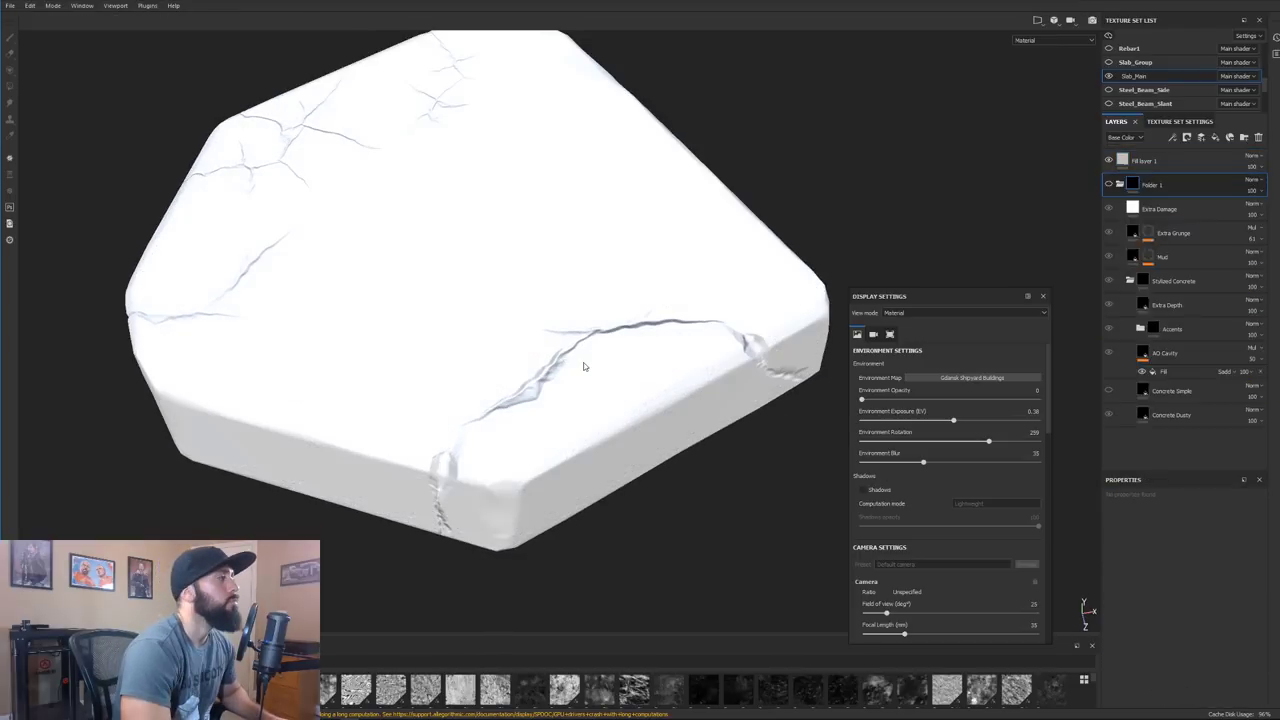
Examine the cracks and chipped edges that the normal map gives the plain white slab
left_click_drag(580, 388, 551, 374, "alt")
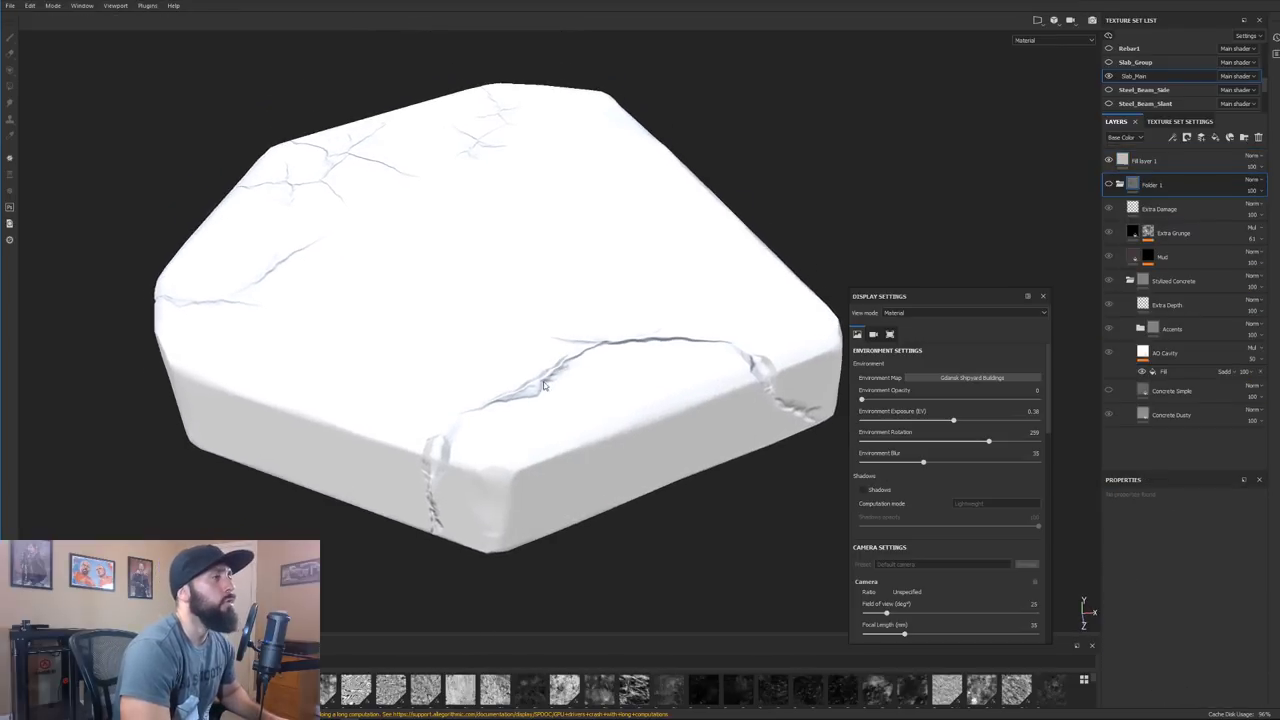
middle_click_drag(551, 374, 604, 380, "alt")
left_click_drag(604, 380, 596, 382, "alt")
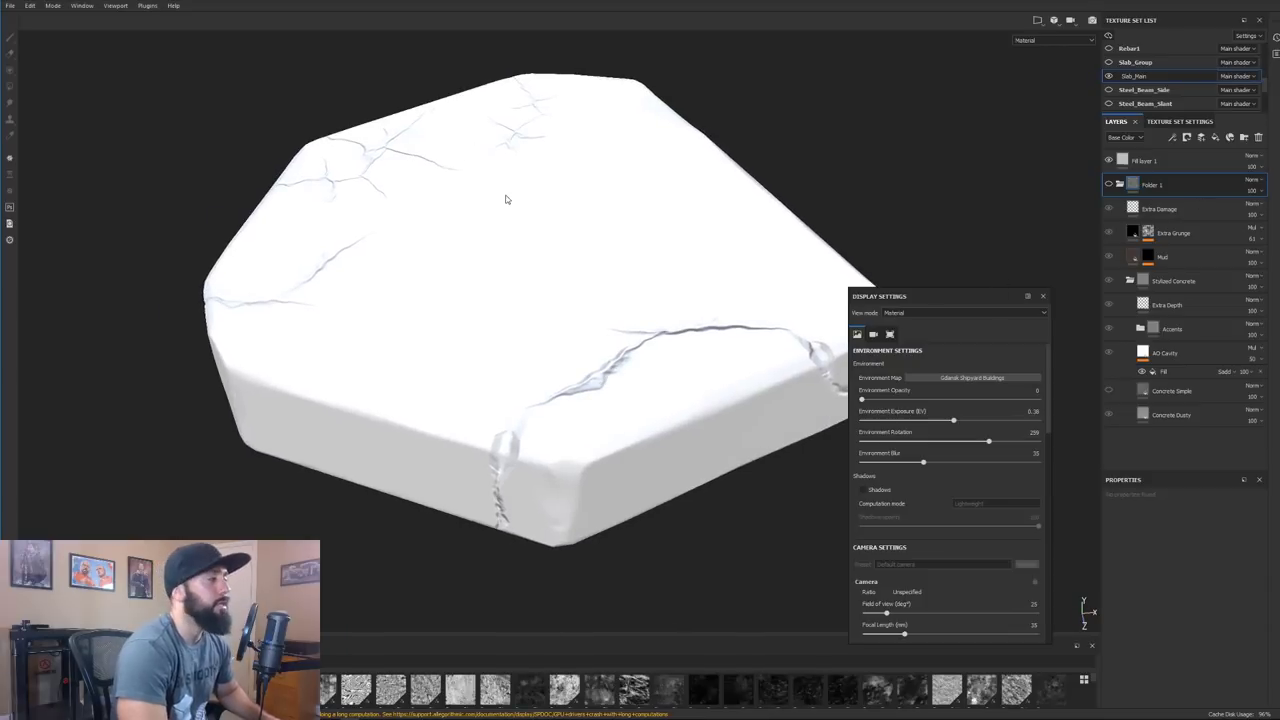
left_click_drag(170, 240, 611, 243, "alt")
right_click_drag(611, 243, 400, 230, "alt")
middle_click_drag(400, 230, 290, 255, "alt")
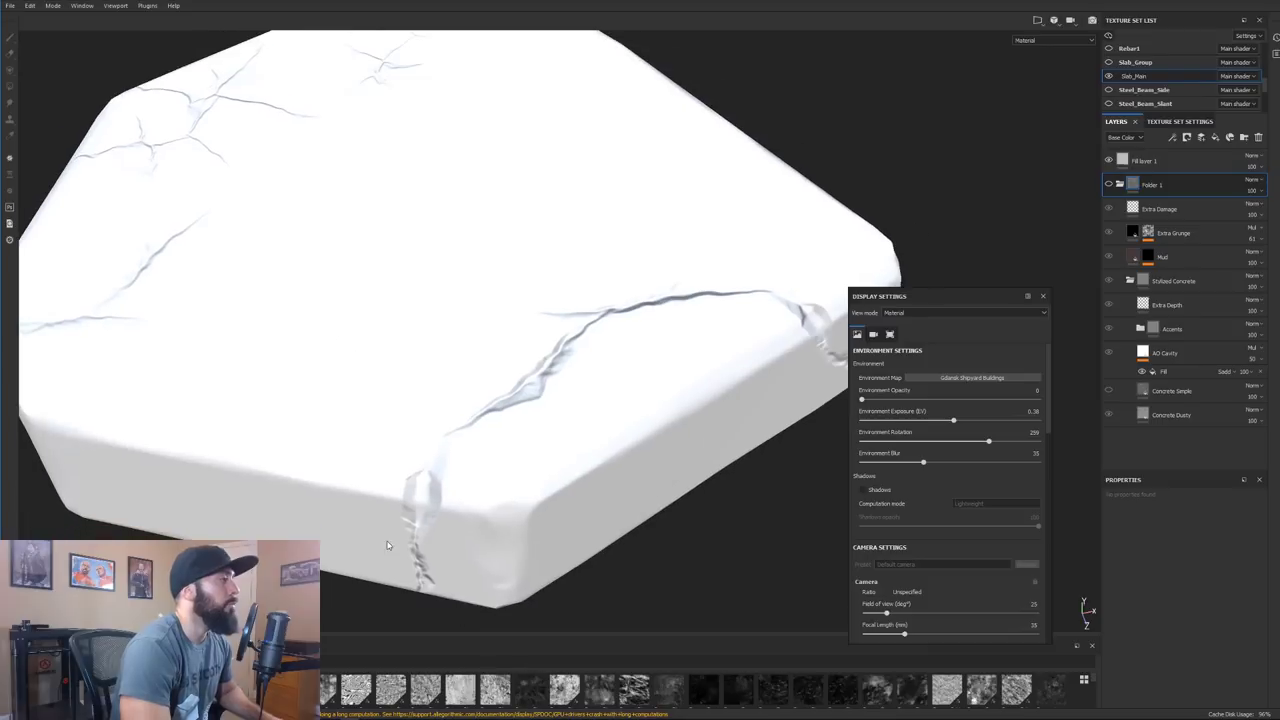
left_click_drag(432, 334, 473, 343, "alt")
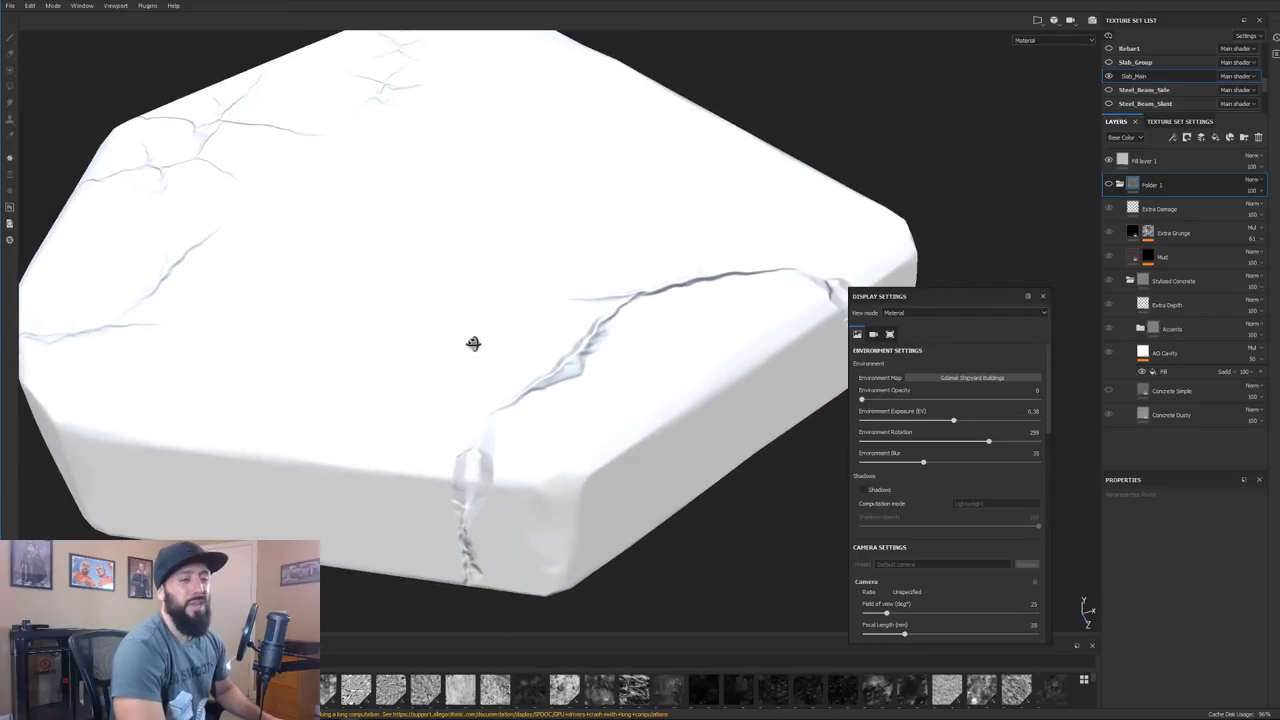
Bake Slab_Main's World space normal, ID, Ambient occlusion, Curvature, Position and Thickness maps, leaving Normal out
left_click(1175, 121)
left_click(1234, 300)
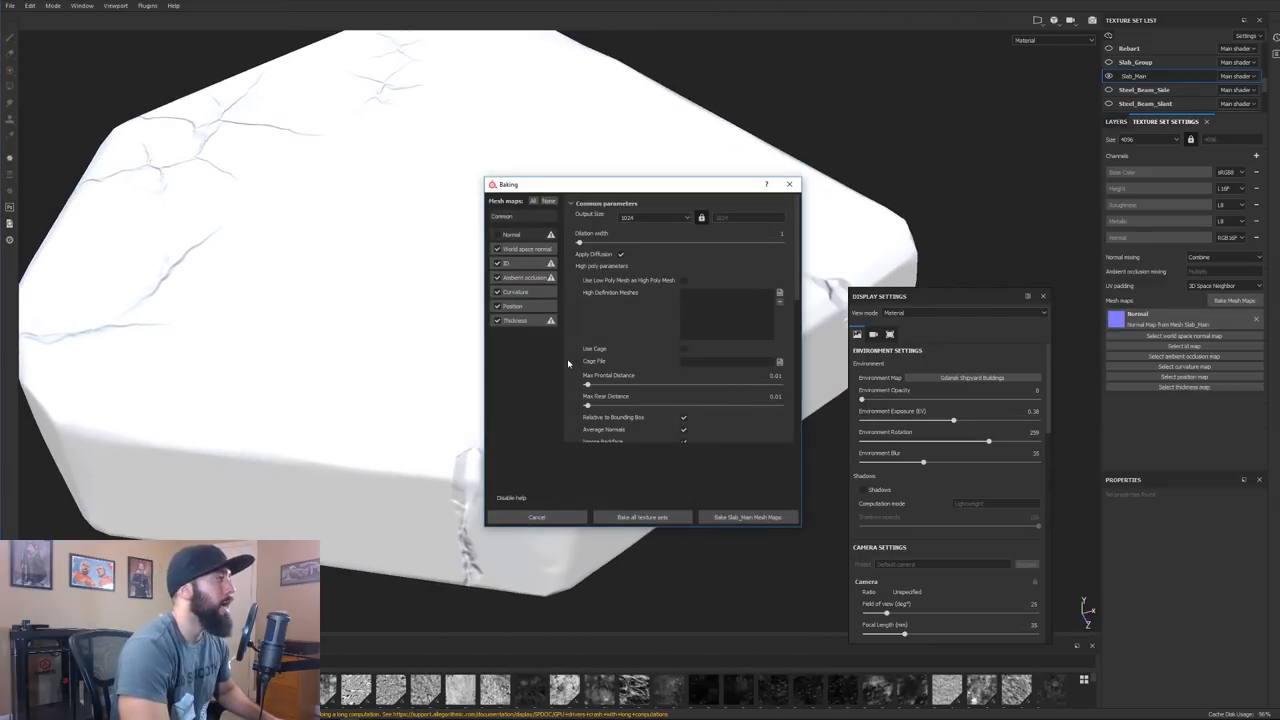
left_click(507, 219)
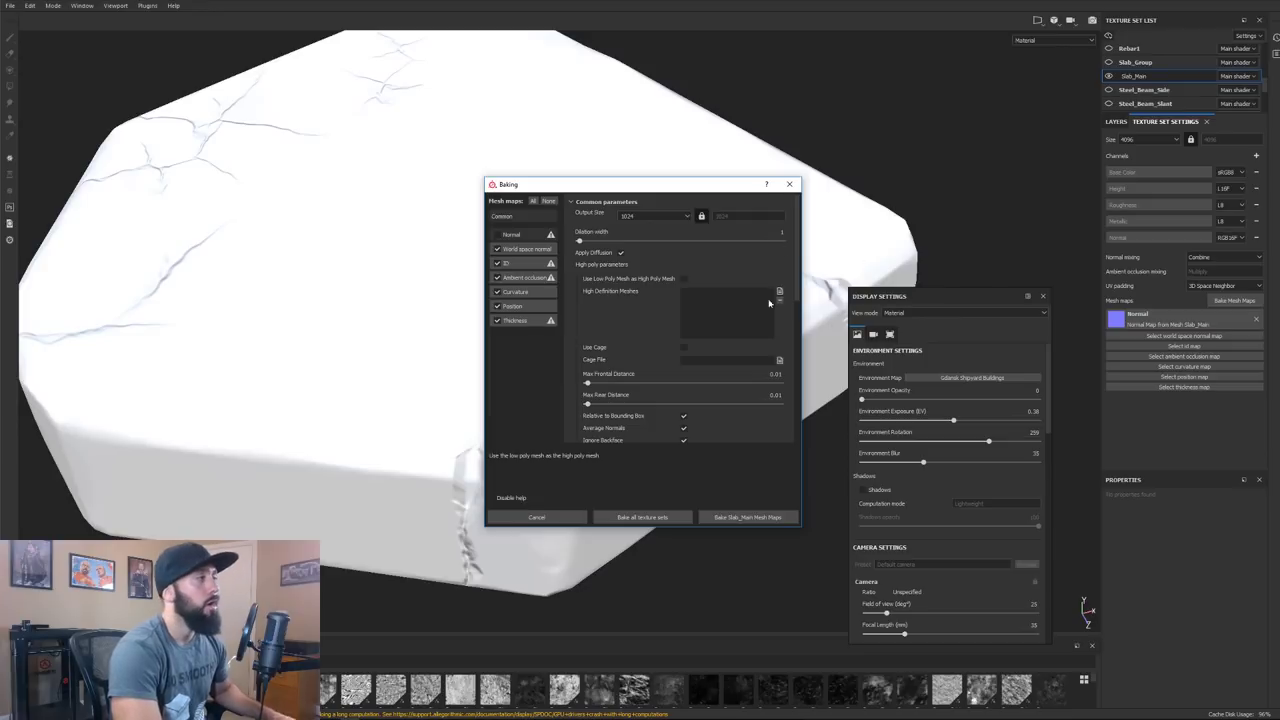
left_click_drag(714, 188, 713, 543)
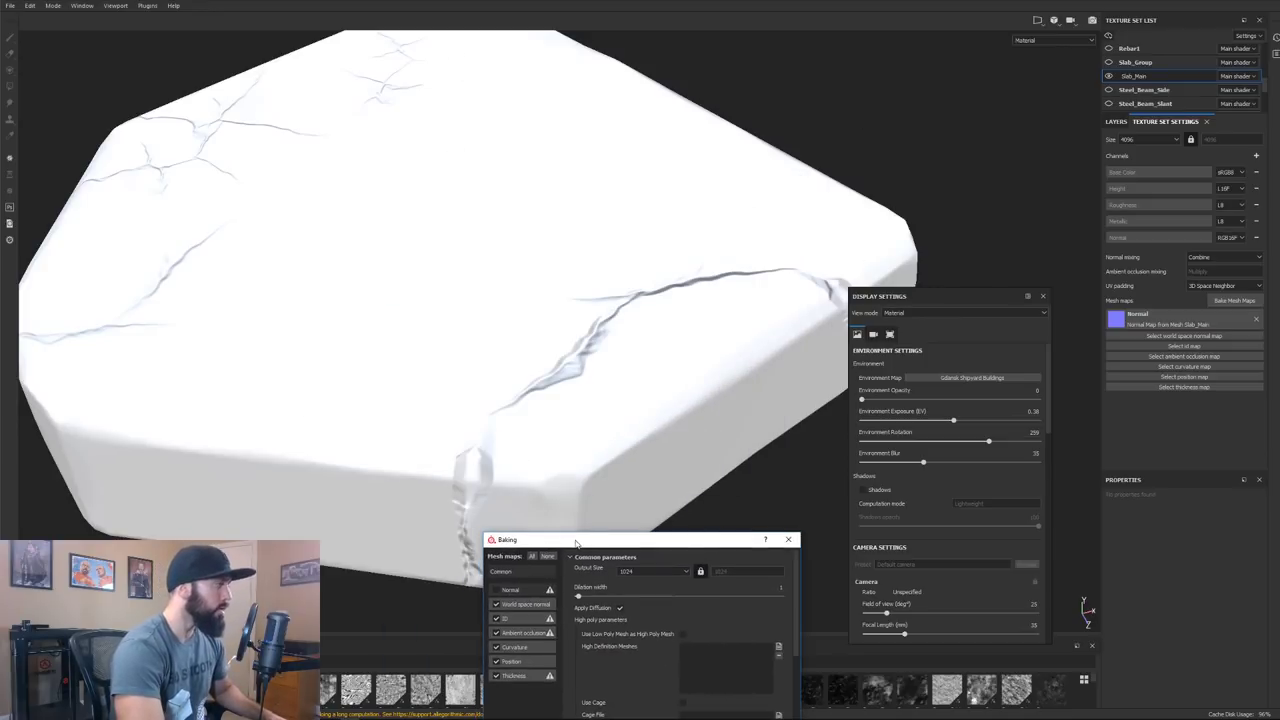
left_click_drag(576, 543, 573, 529)
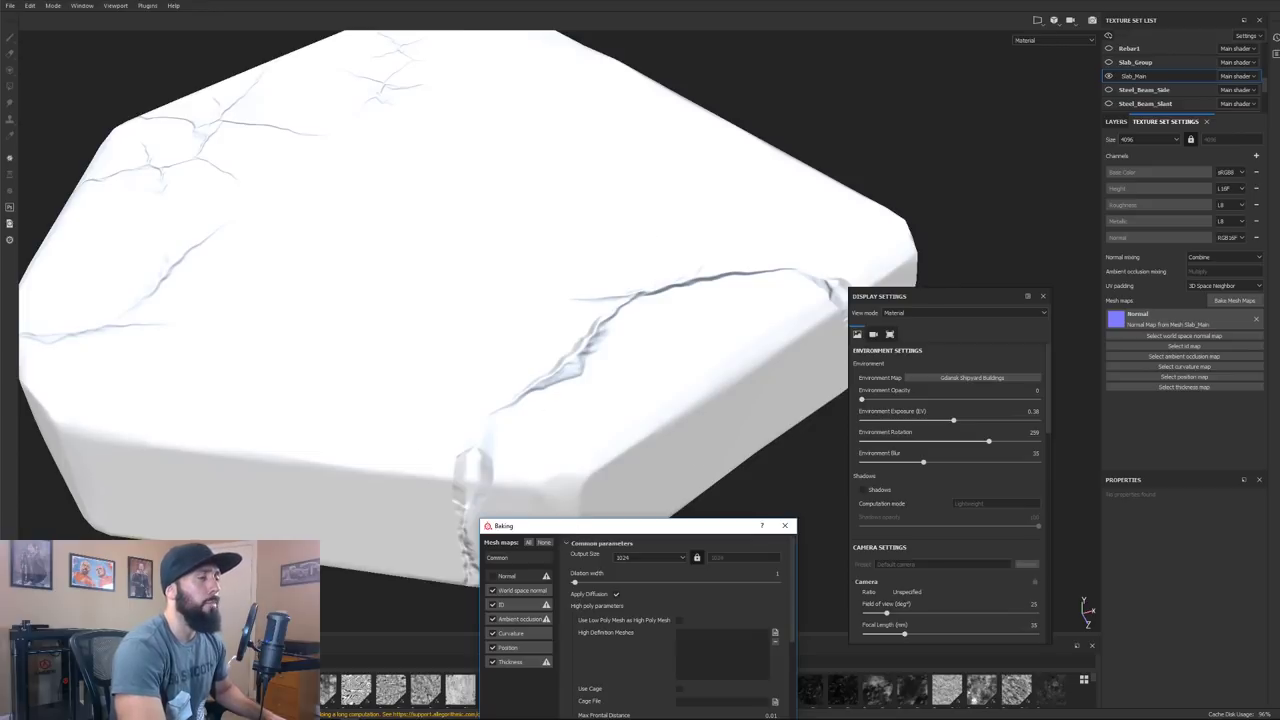
left_click_drag(687, 527, 755, 177)
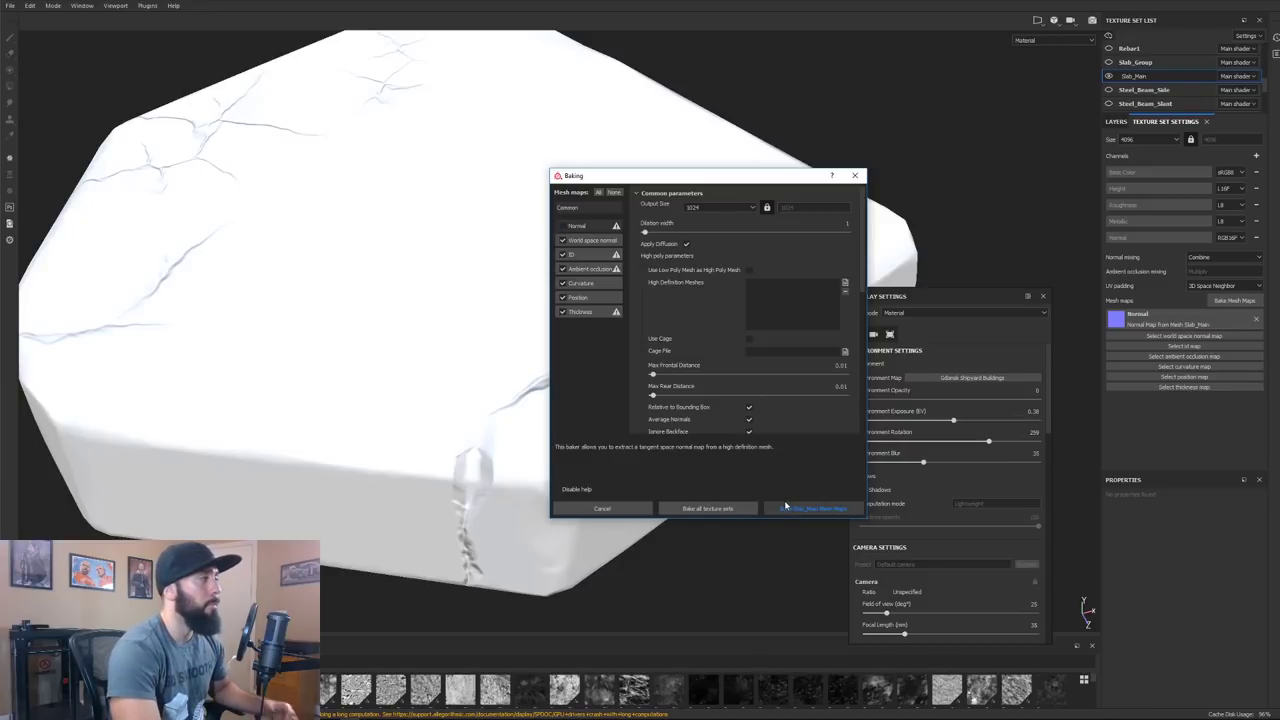
left_click(563, 226)
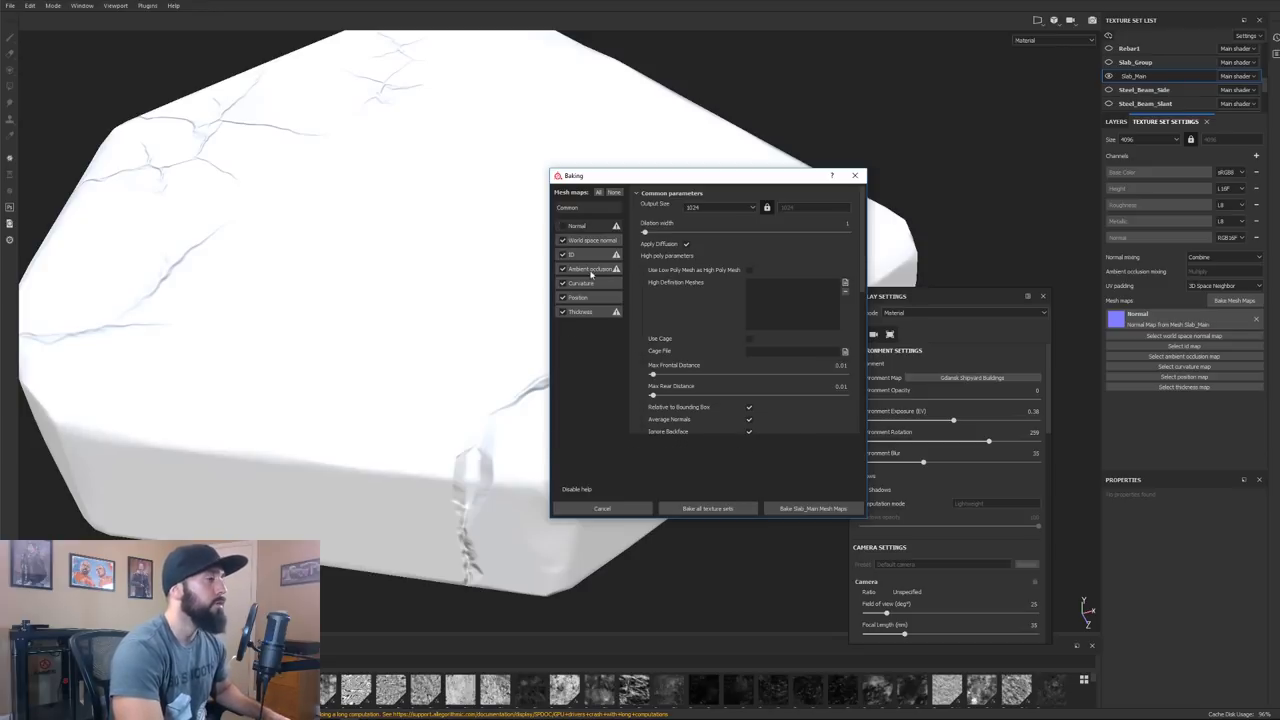
left_click(833, 510)
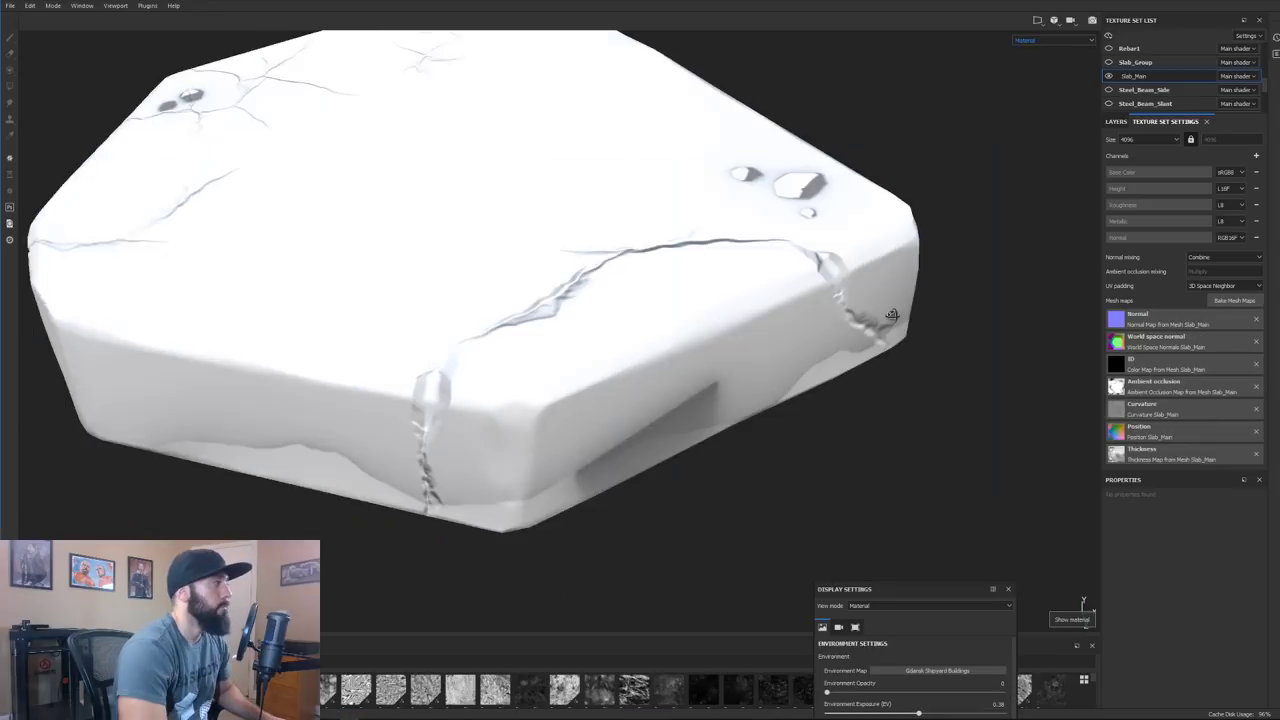
Examine the contact shading baked onto the slab's top and sides where neighbouring rocks, beam and dirt touch it
left_click_drag(756, 198, 823, 269, "alt")
middle_click_drag(807, 301, 819, 232, "alt")
left_click_drag(819, 232, 793, 236, "alt")
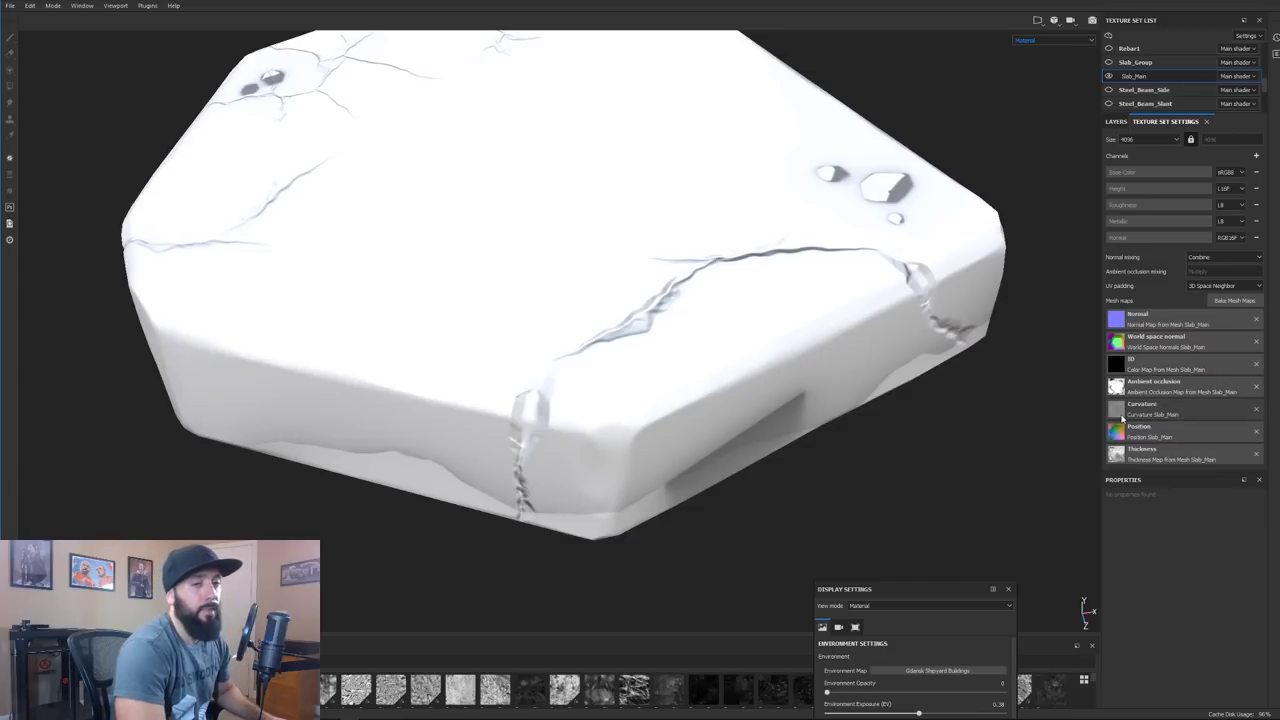
left_click_drag(763, 266, 797, 273, "alt")
left_click_drag(989, 192, 935, 165, "alt")
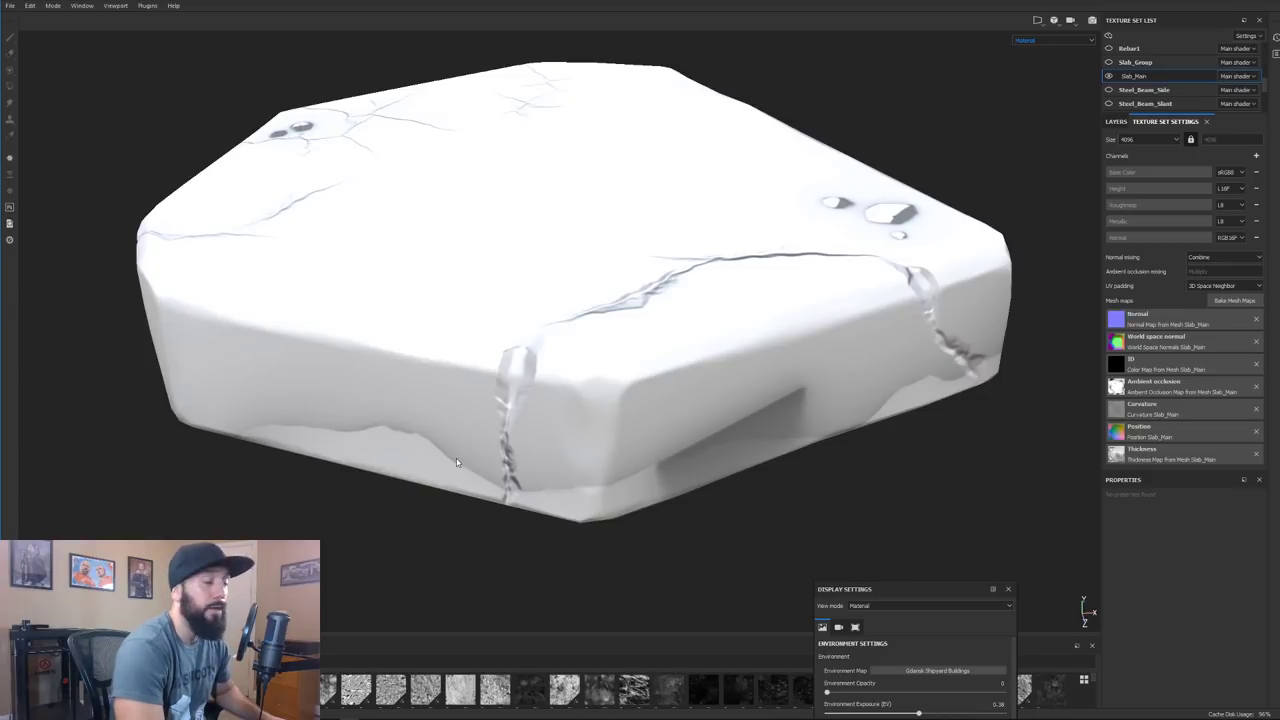
left_click_drag(614, 374, 622, 360, "alt")
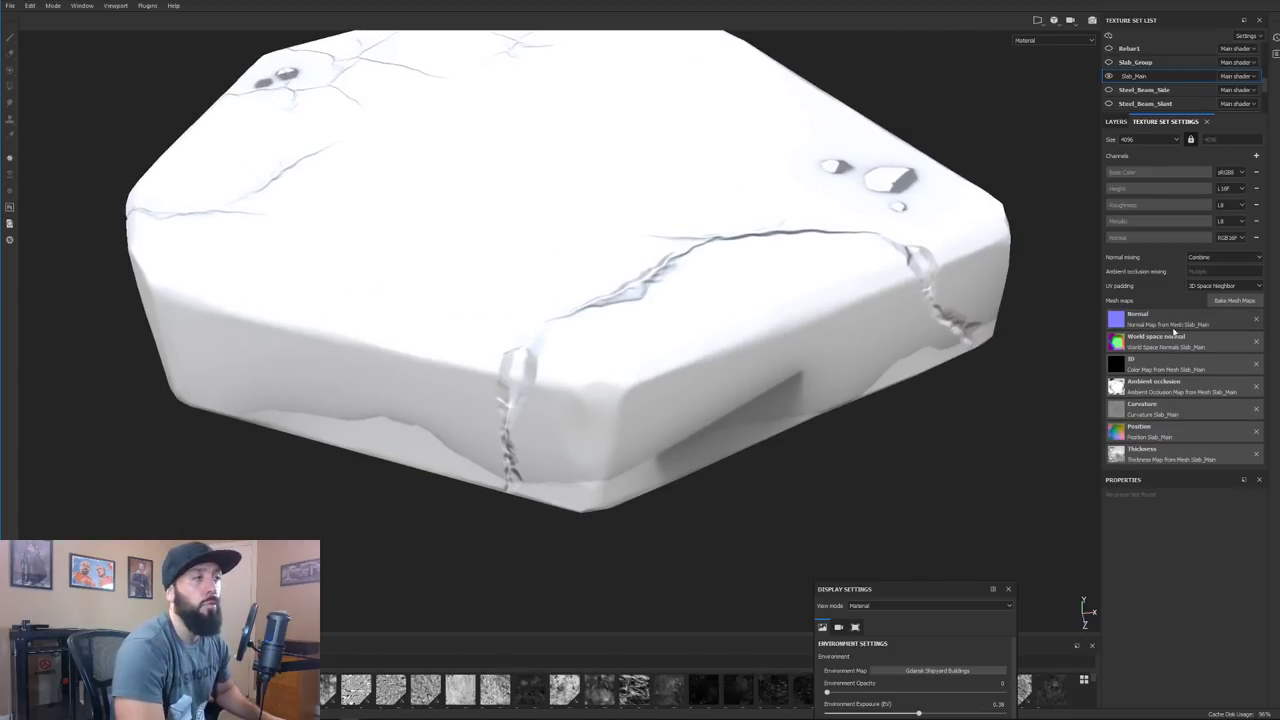
Display the slab's Ambient occlusion mesh map in the viewport and inspect it from several angles
left_click(1044, 42)
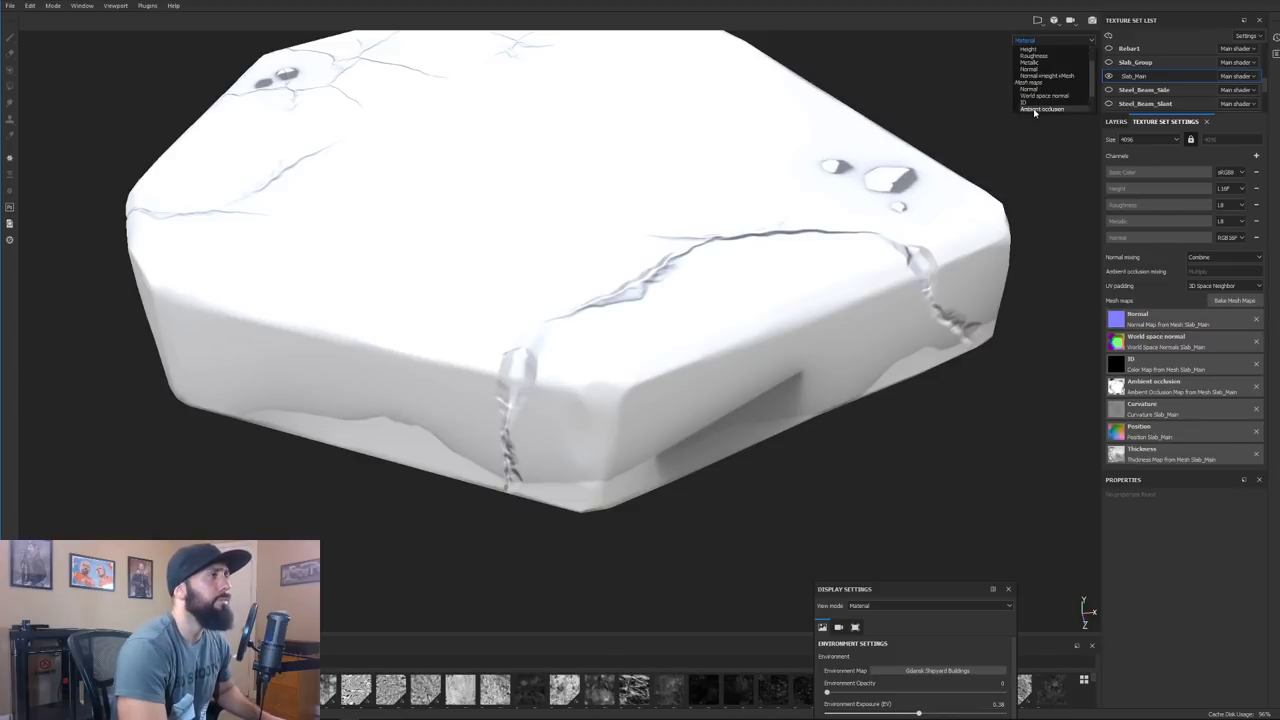
left_click(1030, 105)
left_click_drag(866, 324, 818, 322, "alt")
left_click_drag(650, 328, 620, 400, "alt")
right_click_drag(620, 400, 712, 285, "alt")
middle_click_drag(712, 285, 741, 237, "alt")
left_click_drag(741, 237, 672, 418, "alt")
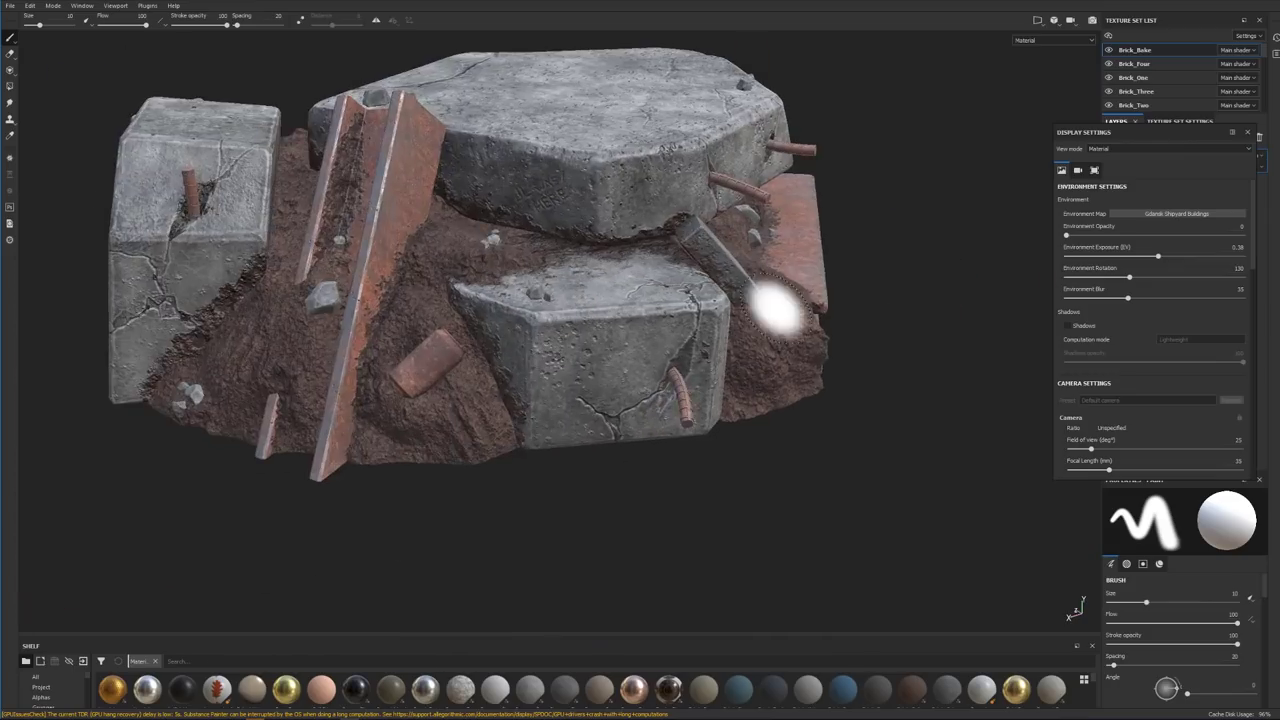
Examine the fully textured rubble base and the spare can, rocks and straight rebar set apart from it
middle_click_drag(776, 308, 746, 346, "alt")
left_click_drag(746, 346, 603, 320, "alt")
mouse_move(603, 320)
right_mouse_down("shift")
mouse_move(640, 314)
mouse_move(584, 307)
mouse_move(600, 308)
right_mouse_up("shift")
middle_click_drag(600, 308, 666, 404, "alt")
left_click_drag(666, 404, 650, 412, "alt")
middle_click_drag(763, 314, 329, 374, "alt")
middle_click_drag(676, 331, 279, 345, "alt")
middle_click_drag(865, 360, 875, 342, "alt")
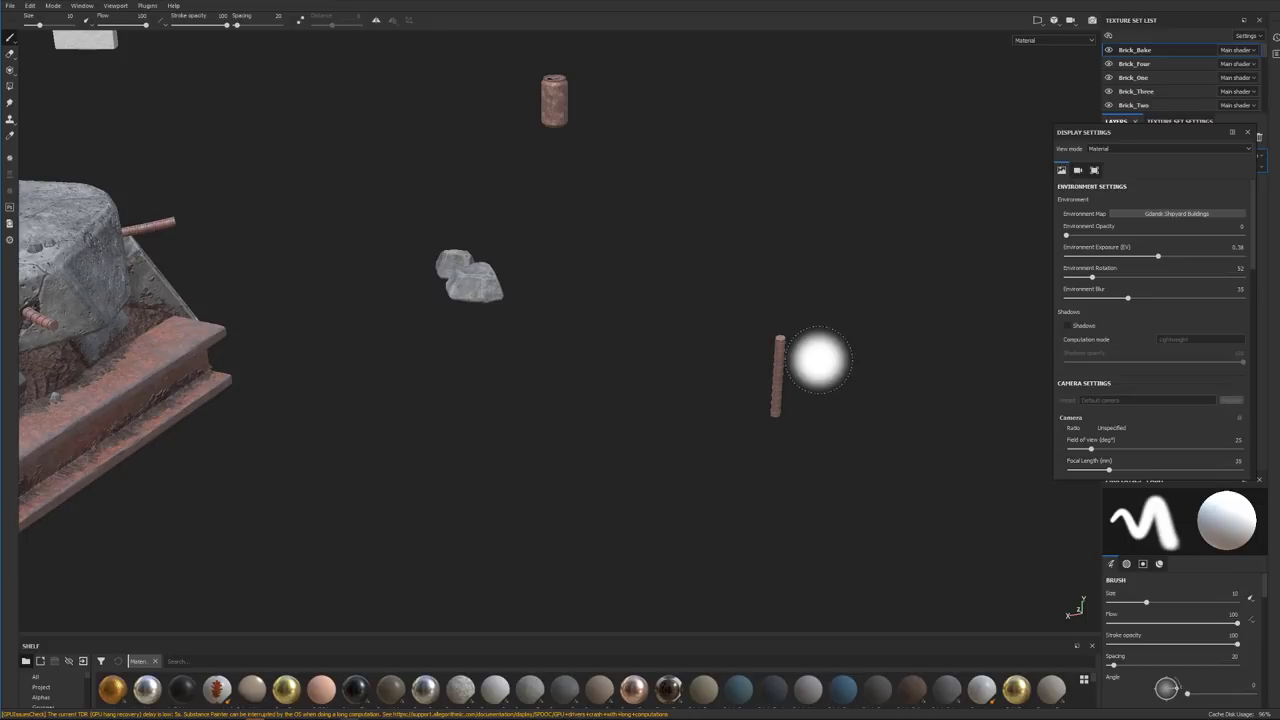
middle_click_drag(440, 398, 848, 374, "alt")
middle_click_drag(706, 381, 672, 422, "alt")
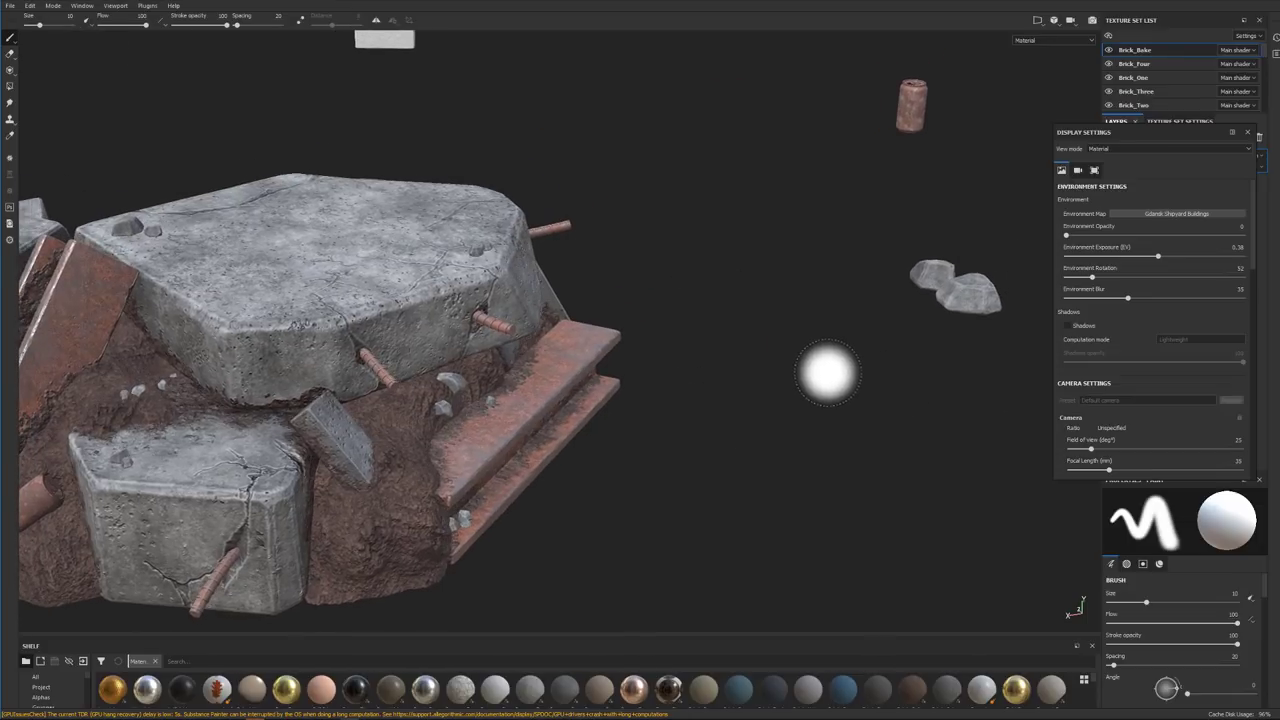
Move the Display Settings window clear of the layers and show the Ambient occlusion mesh map for the whole rubble scene
left_click_drag(1141, 137, 712, 284)
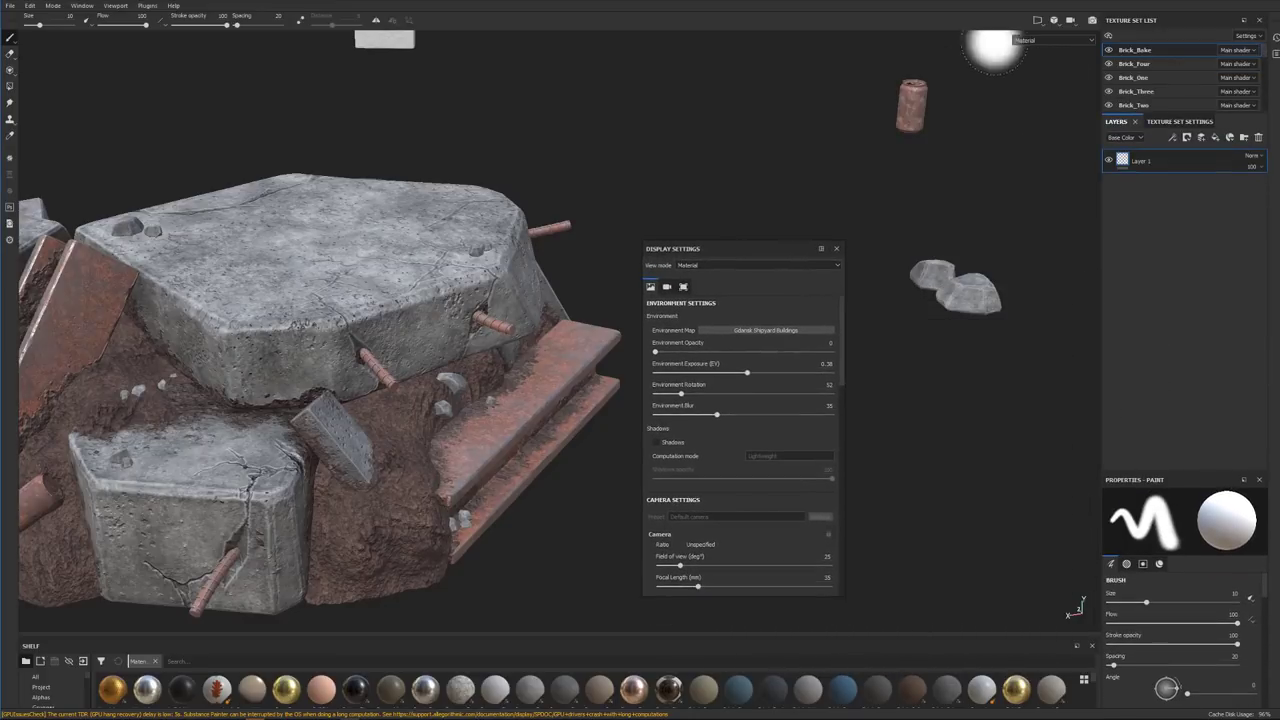
left_click(1051, 41)
scroll(1045, 80, "down", 2)
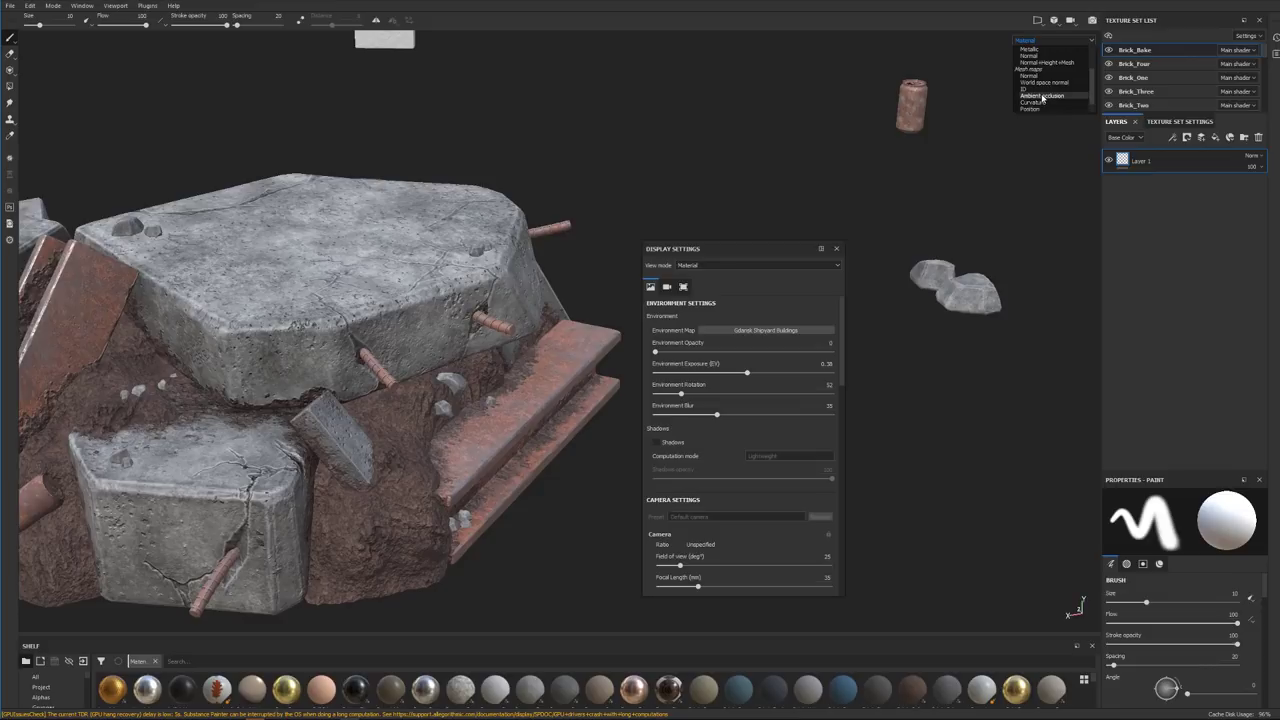
left_click(1042, 100)
Examine the baked ambient occlusion where the concrete slabs, rebar, brick and dirt mound meet
middle_click_drag(568, 339, 770, 232, "alt")
left_click_drag(500, 300, 560, 246, "alt")
right_click_drag(560, 246, 700, 230, "alt")
middle_click_drag(423, 269, 300, 246, "alt")
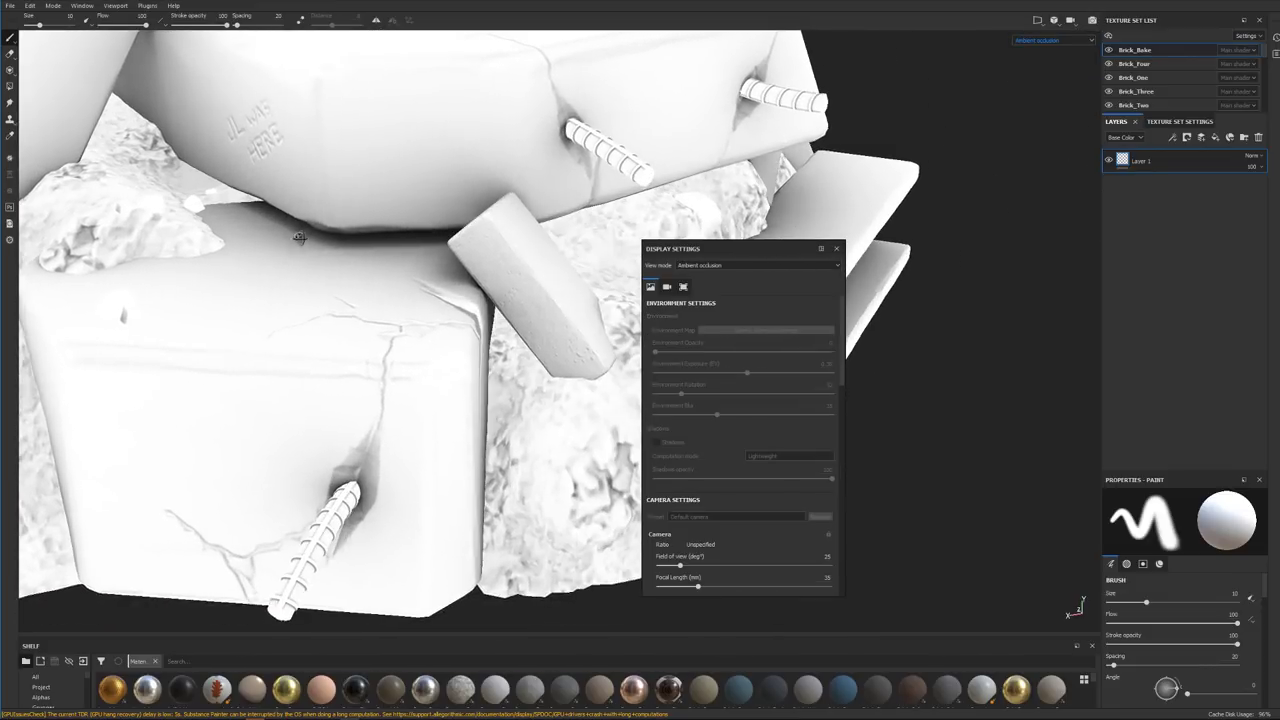
left_click_drag(475, 315, 355, 300, "alt")
right_click_drag(360, 308, 439, 305, "alt")
middle_click_drag(347, 331, 383, 263, "alt")
left_click_drag(383, 263, 303, 266, "alt")
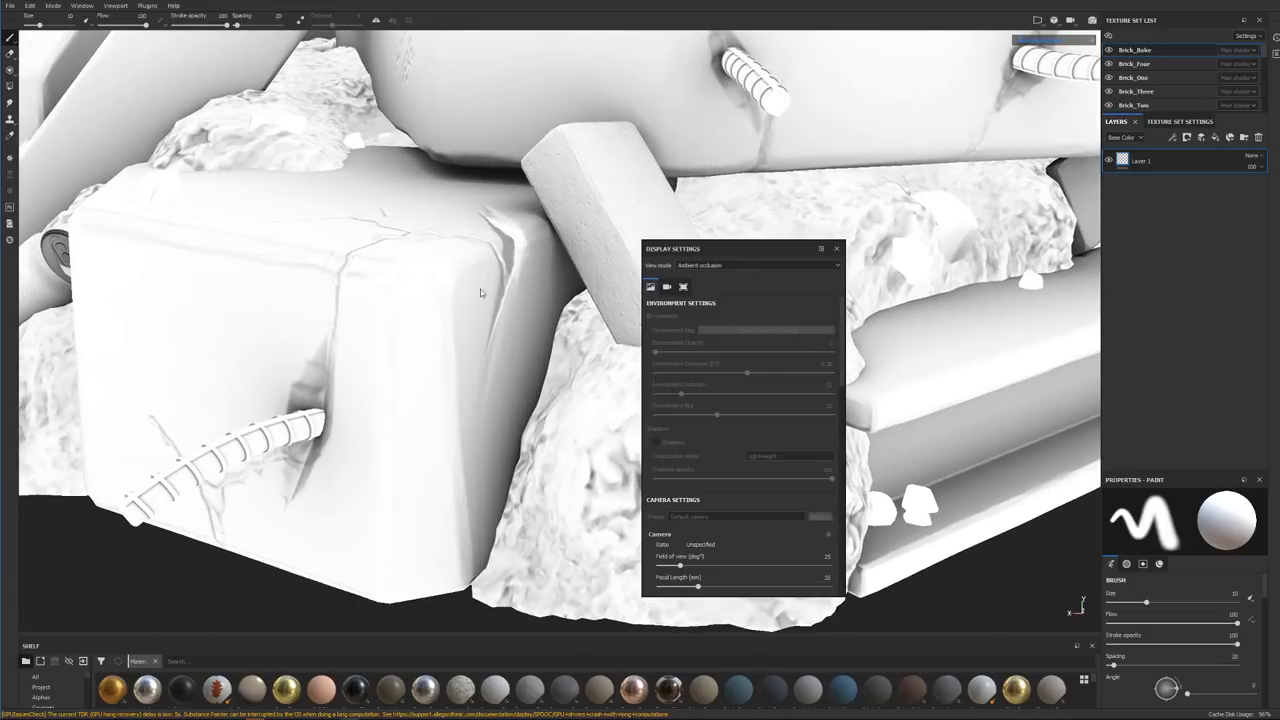
middle_click_drag(480, 300, 283, 279, "alt")
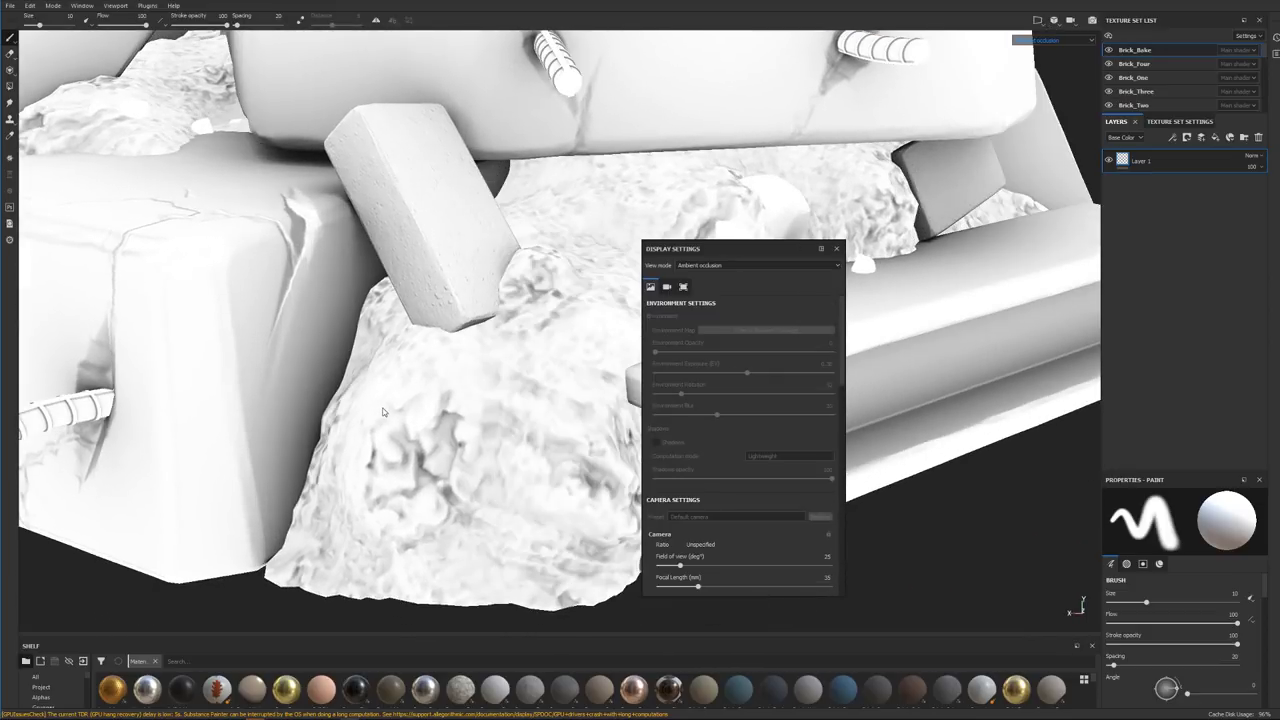
left_click_drag(346, 335, 325, 355, "alt")
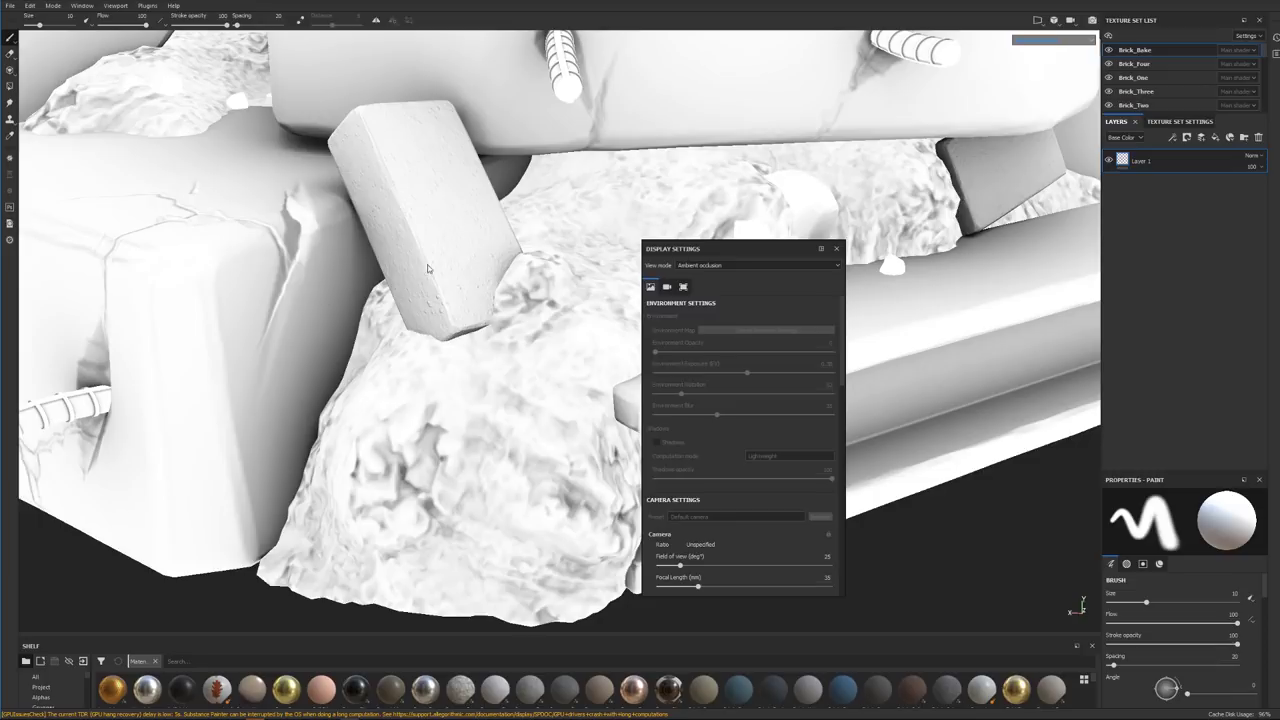
right_click_drag(428, 313, 290, 306, "alt")
middle_click_drag(290, 306, 336, 263, "alt")
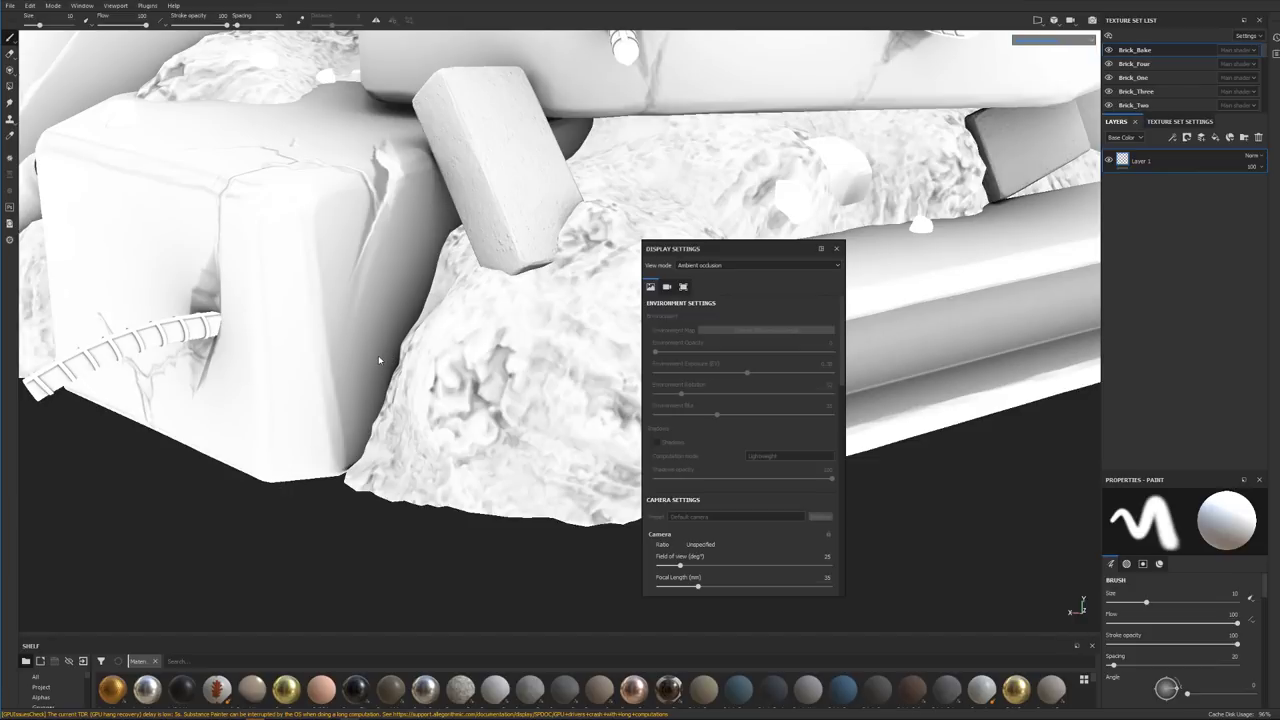
Compare the baked ambient occlusion on the separate straight rebar with that around the rebar embedded in the concrete slabs
left_click_drag(481, 315, 459, 341, "alt")
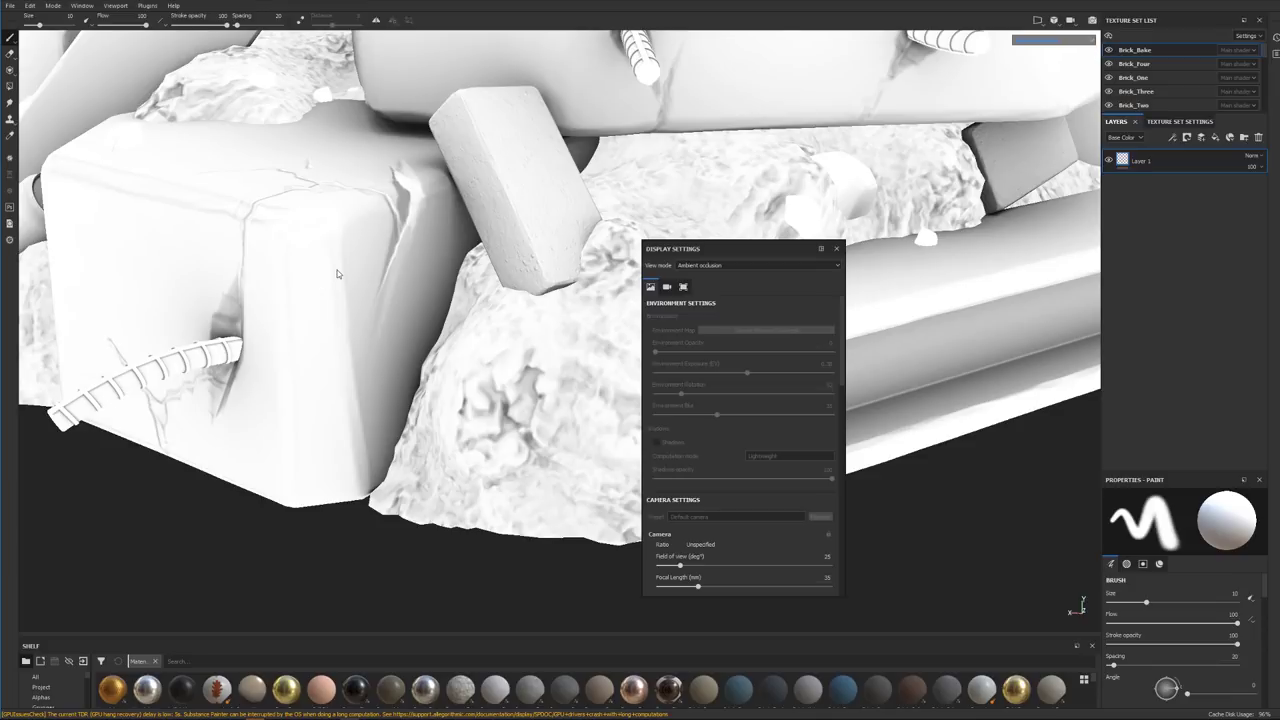
left_click_drag(547, 223, 468, 204, "alt")
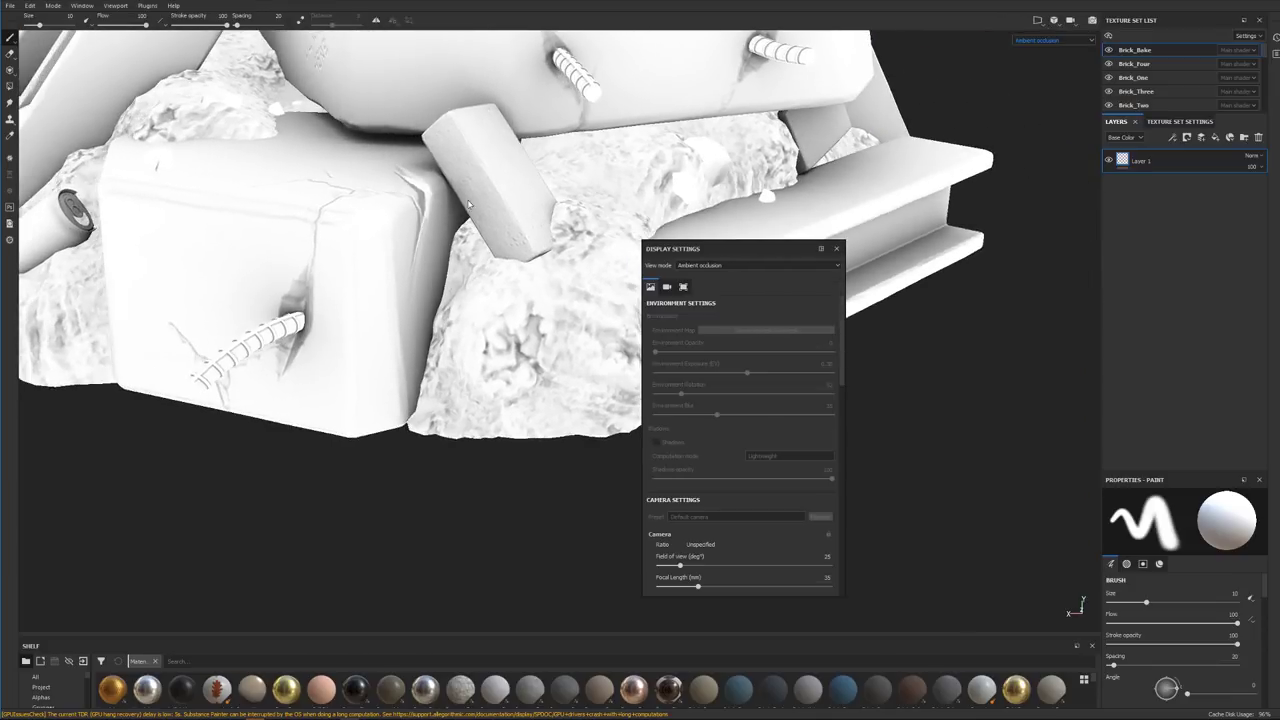
middle_click_drag(468, 204, 389, 346, "alt")
right_click_drag(389, 346, 578, 296, "alt")
middle_click_drag(928, 190, 790, 249, "alt")
middle_click_drag(928, 172, 349, 194, "alt")
middle_click_drag(527, 181, 440, 204, "alt")
left_click_drag(439, 204, 412, 261, "alt")
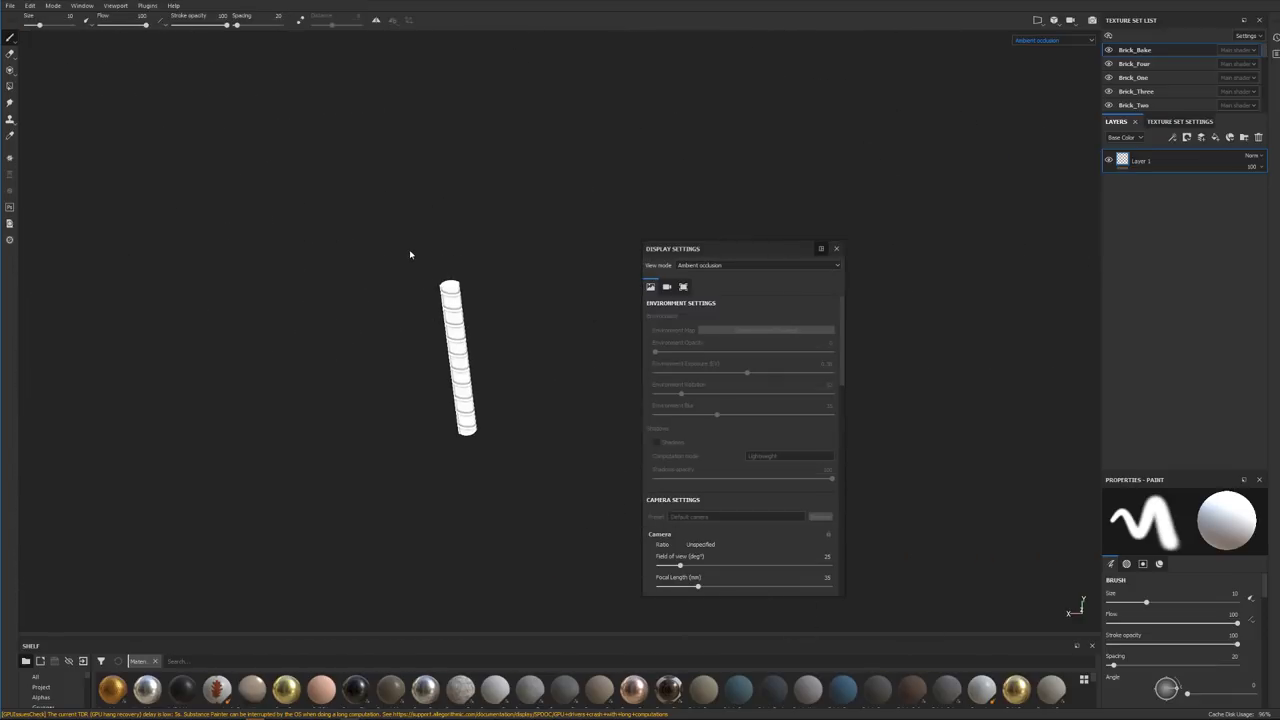
left_click_drag(386, 371, 331, 341, "alt")
middle_click_drag(331, 341, 271, 360, "alt")
left_click_drag(270, 360, 481, 339, "alt")
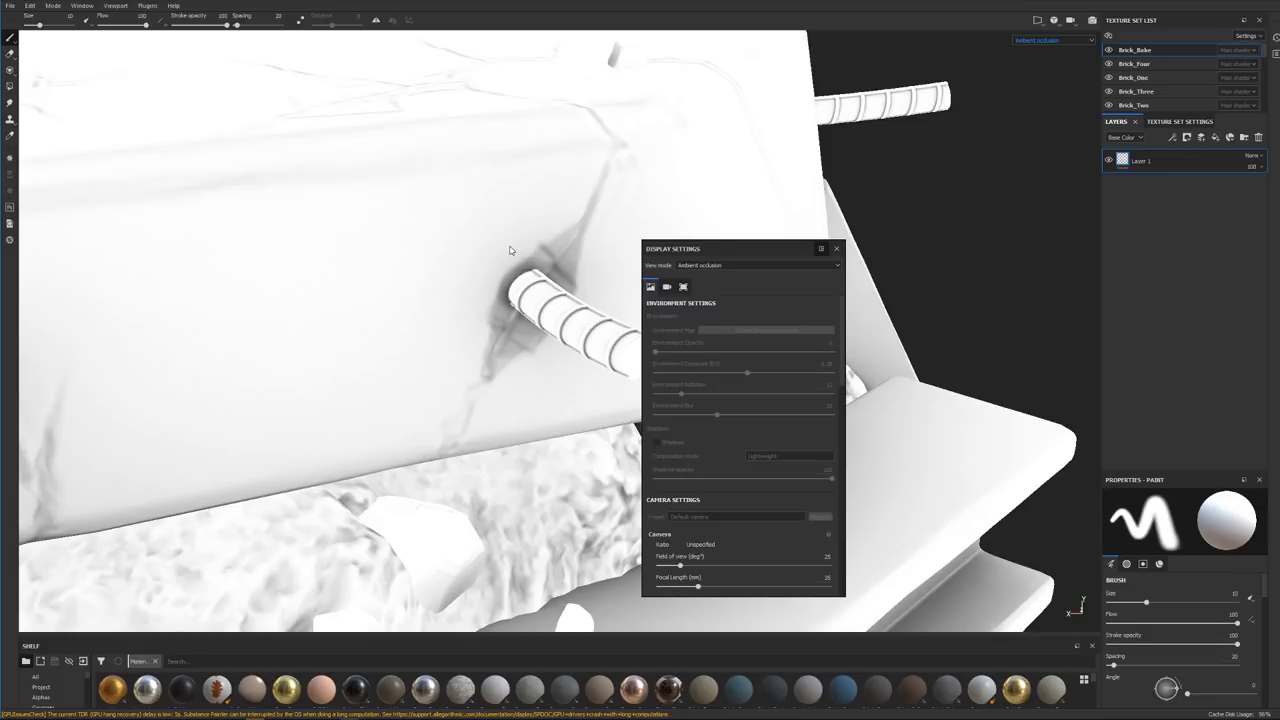
scroll(511, 250, "down", 5)
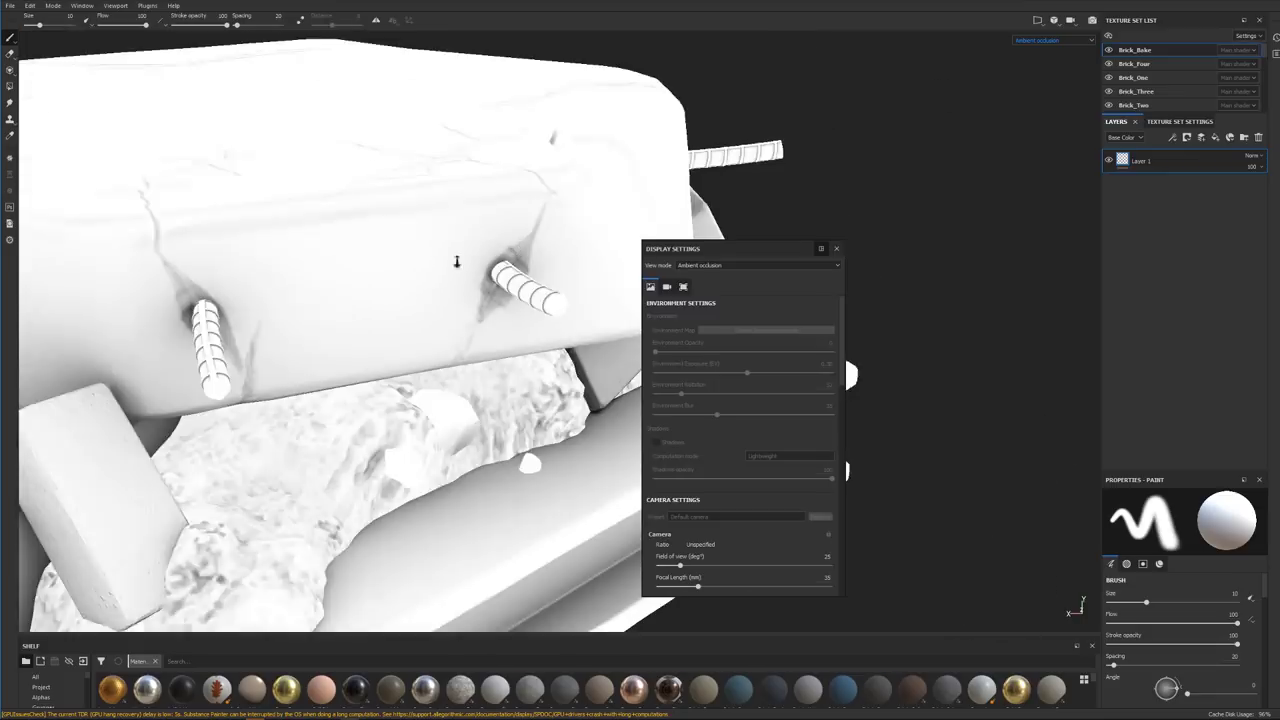
scroll(1268, 64, "down", 5)
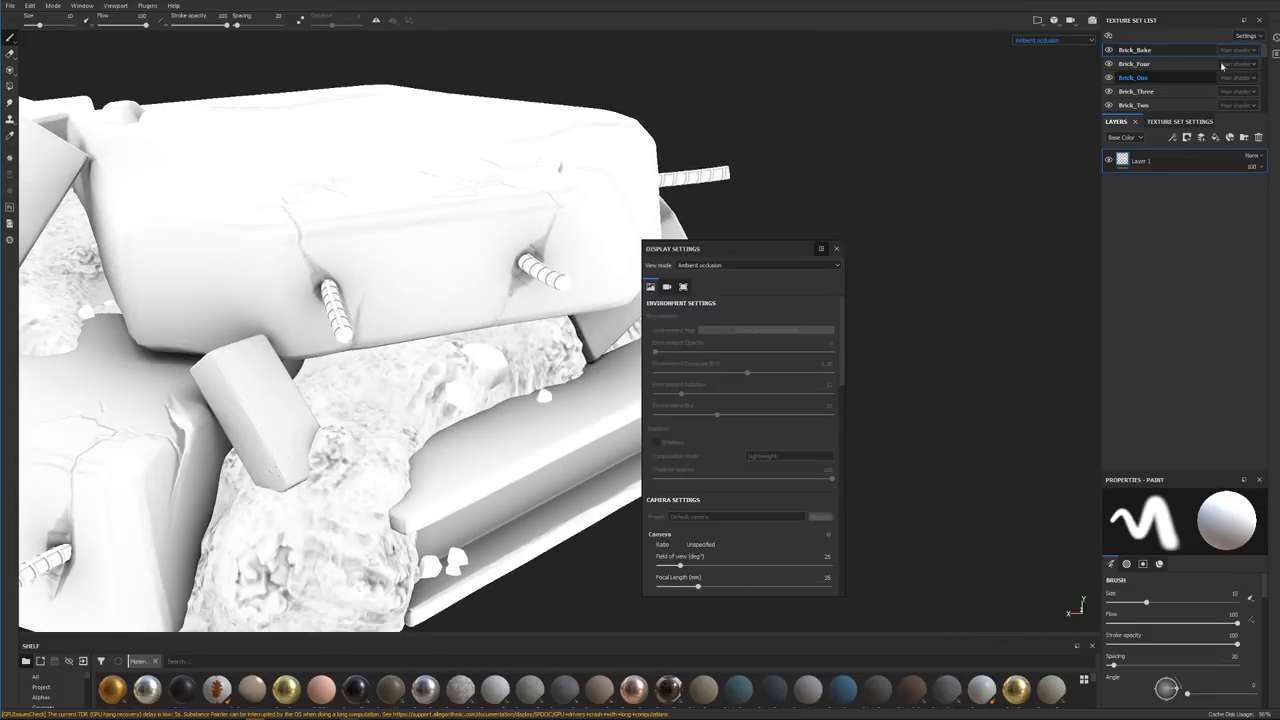
Return the viewport to the Material view and isolate the Cinder_Block_Left texture set
scroll(1268, 62, "up", 5)
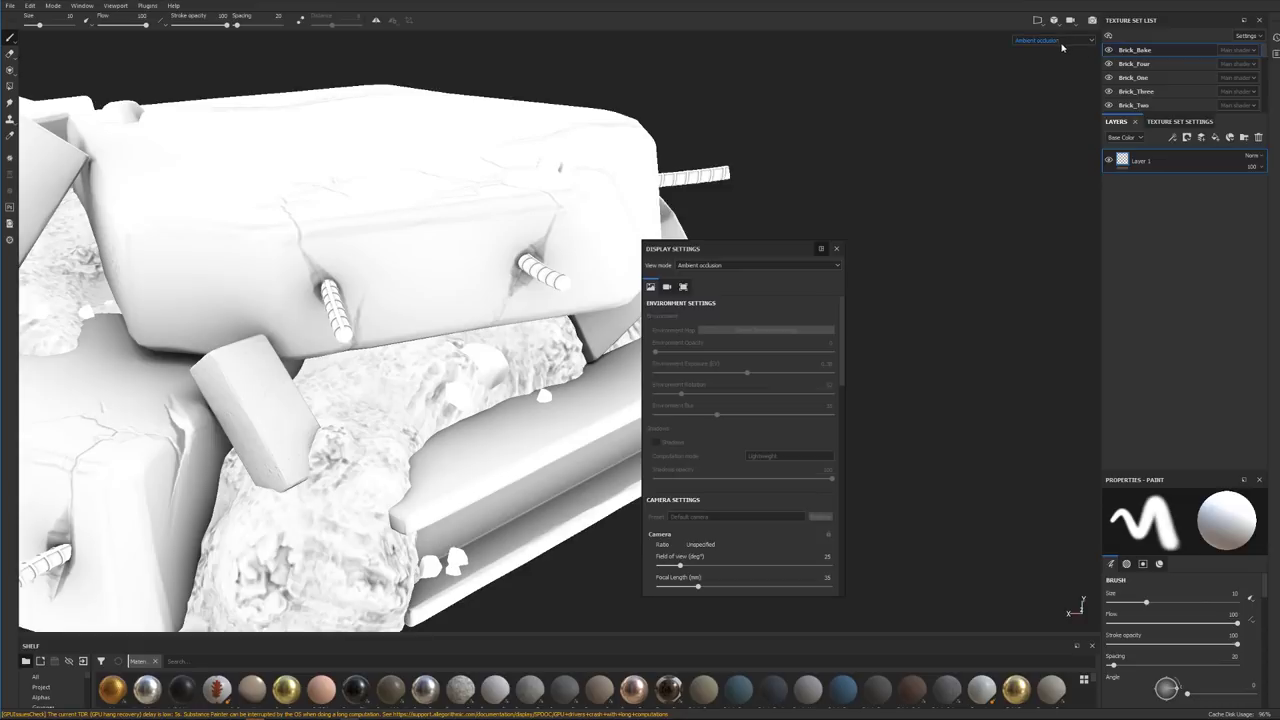
key("m")
middle_click_drag(801, 163, 872, 168, "alt")
scroll(1140, 80, "down", 5)
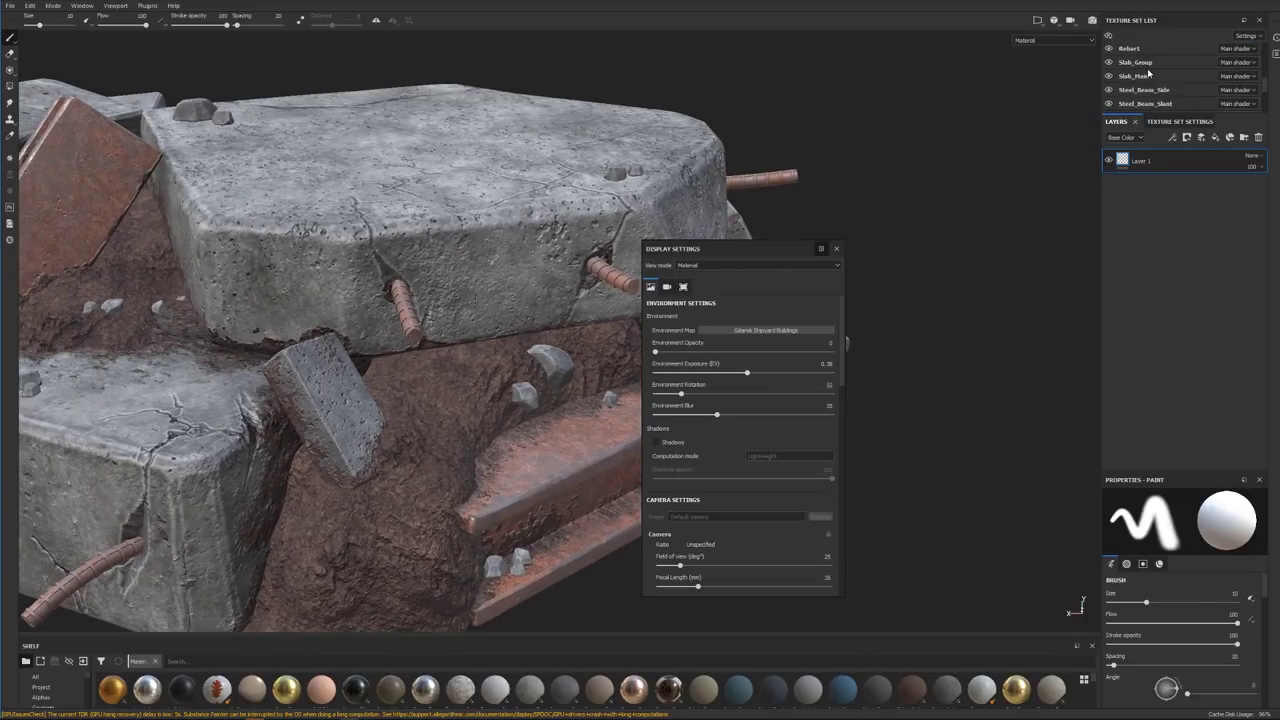
scroll(1163, 83, "up", 5)
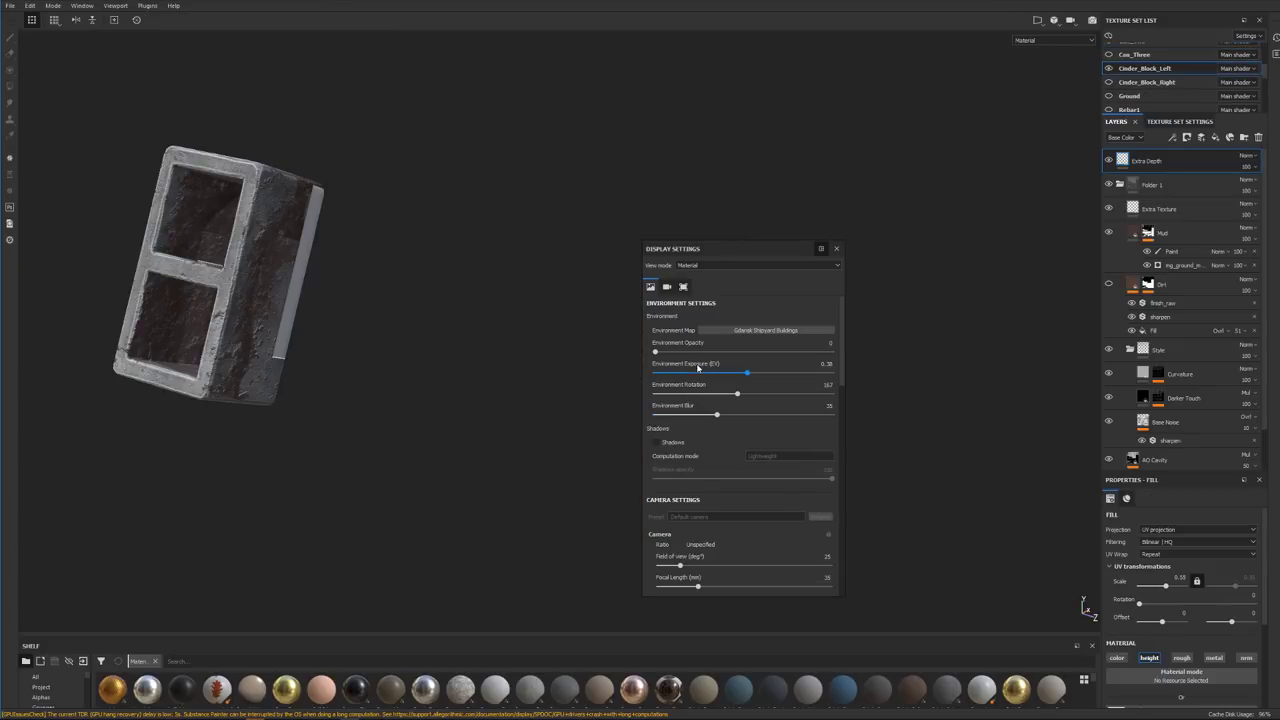
Display the left cinder block's Ambient occlusion mesh map and inspect its outer side and hollow interior
left_click_drag(371, 343, 305, 240, "alt")
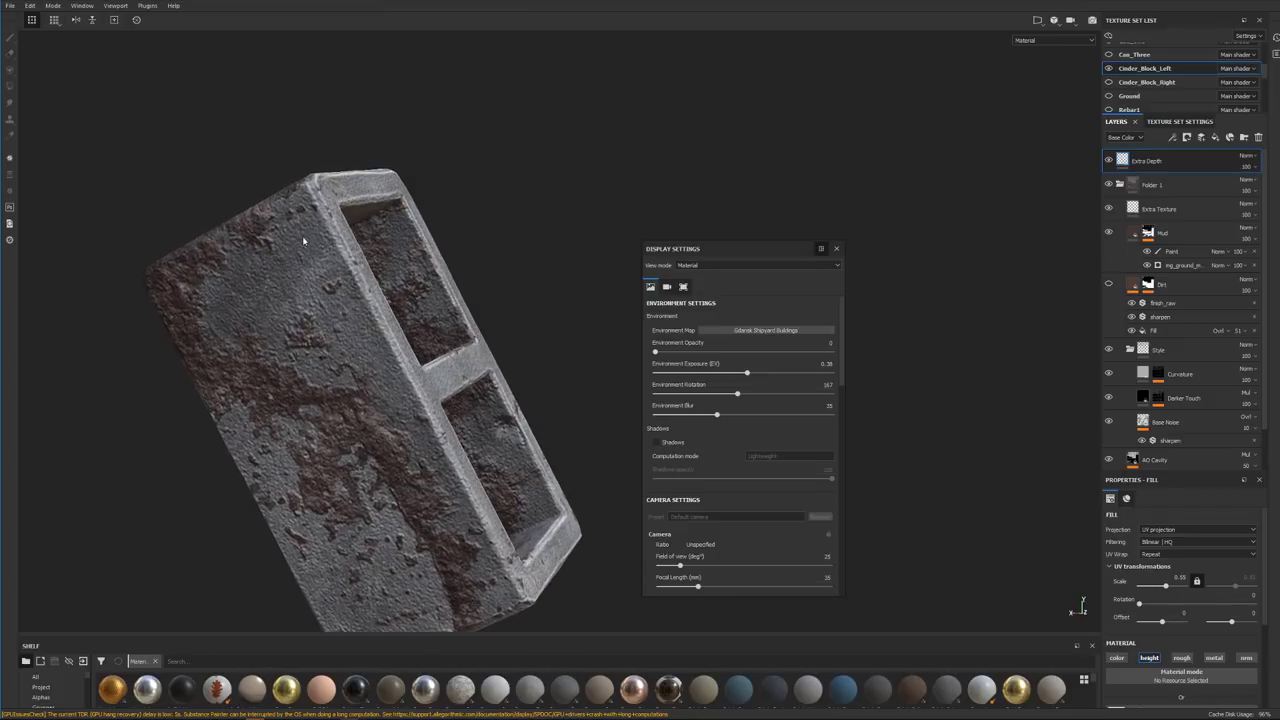
left_click(1044, 41)
scroll(1045, 85, "down", 2)
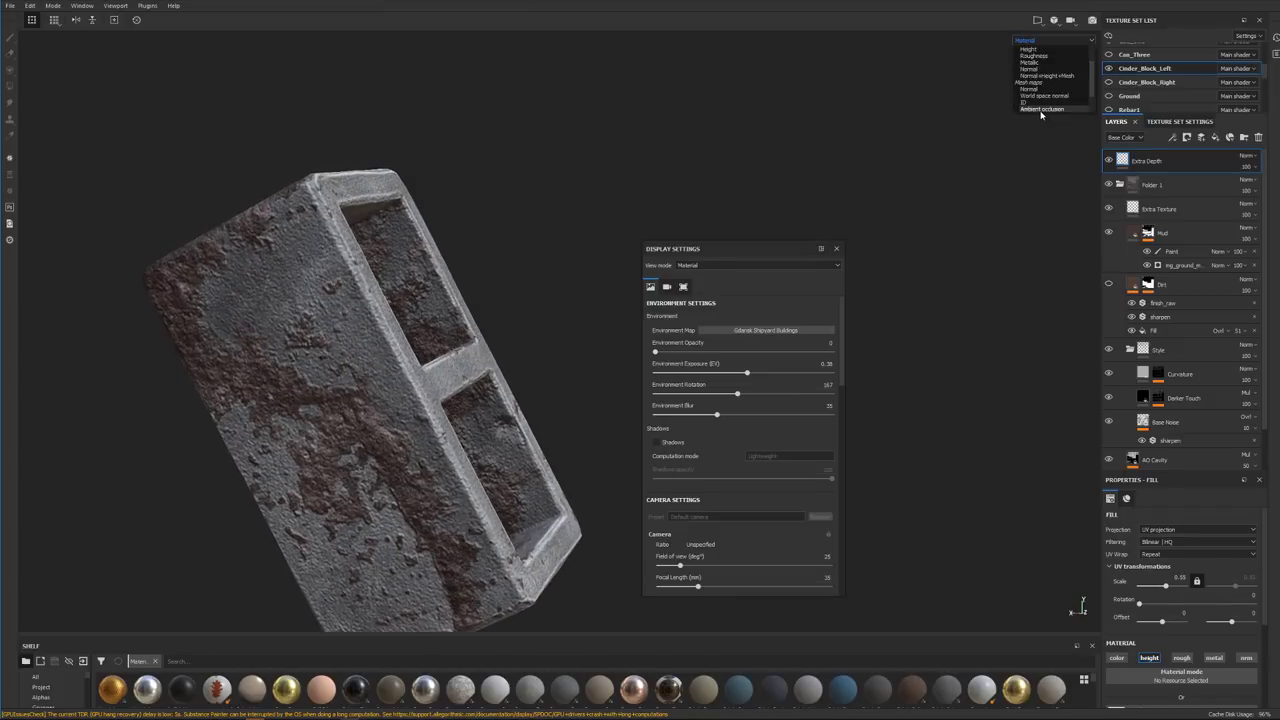
left_click(1043, 108)
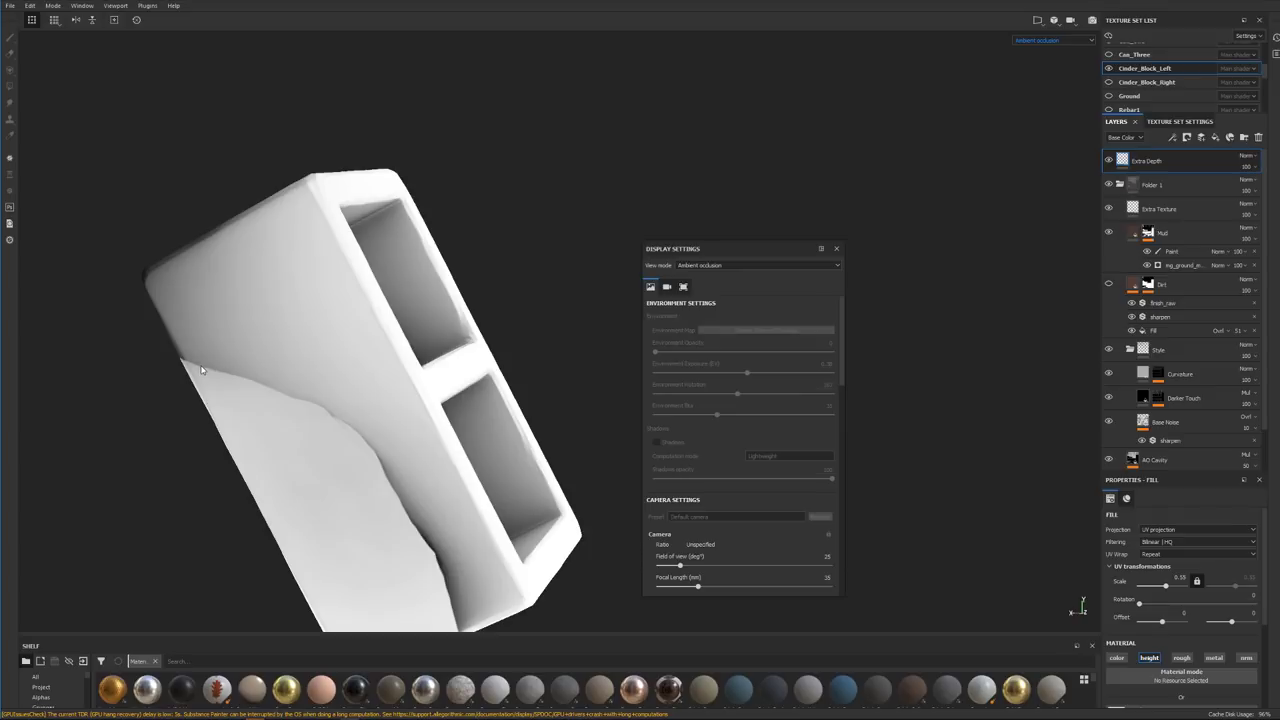
left_click_drag(352, 337, 362, 356, "alt")
left_click_drag(377, 399, 331, 379, "alt")
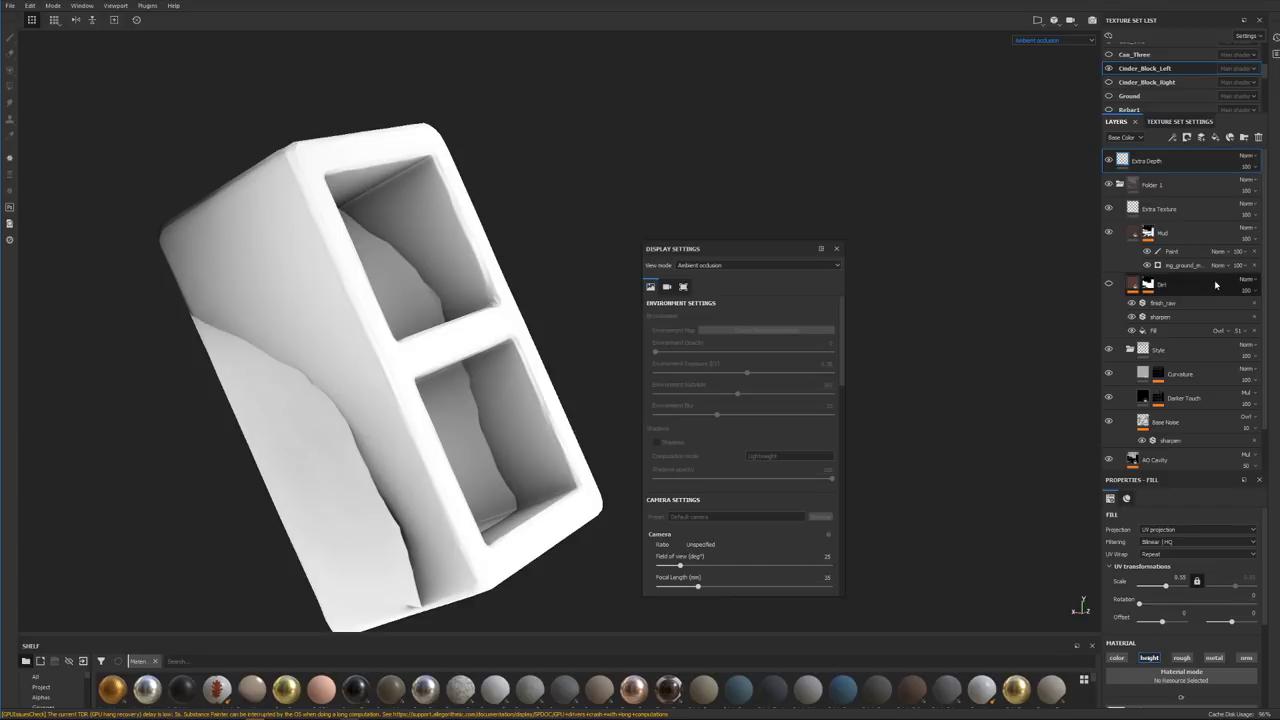
Return to the Material view and review the cinder block's layers in Folder 1, toggling the Mud layer off and on
key("m")
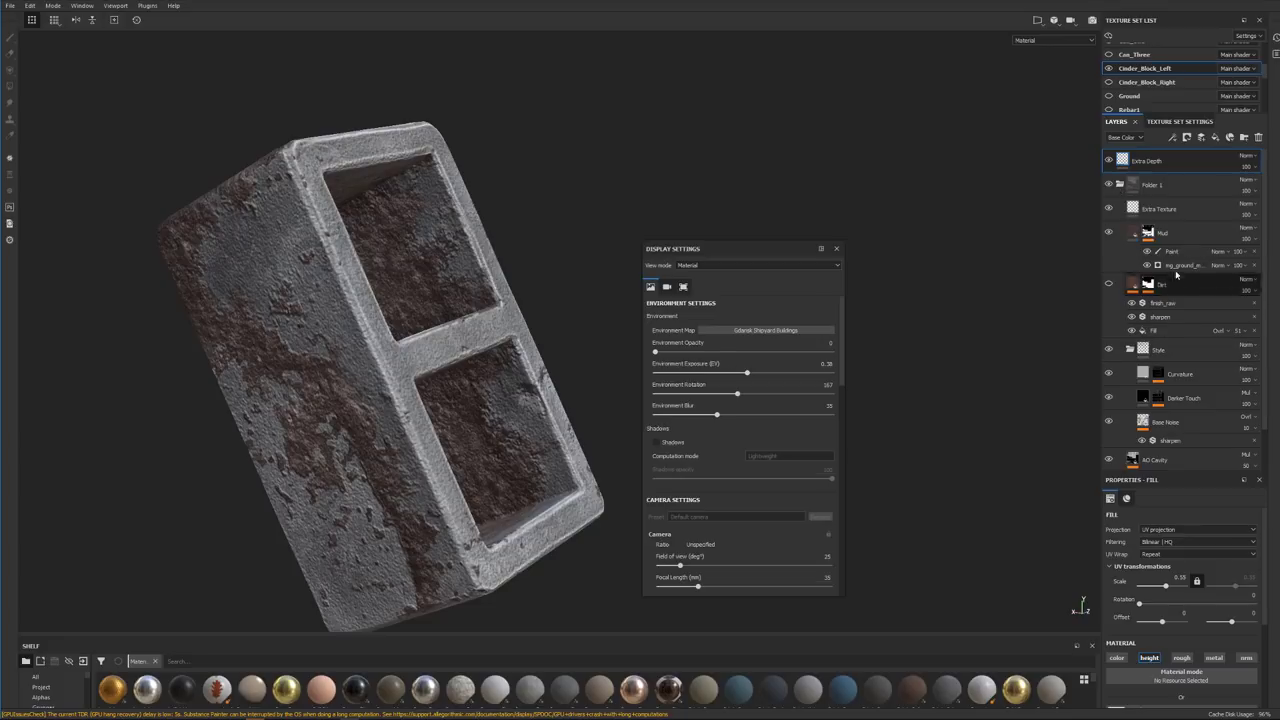
scroll(1189, 197, "down", 1)
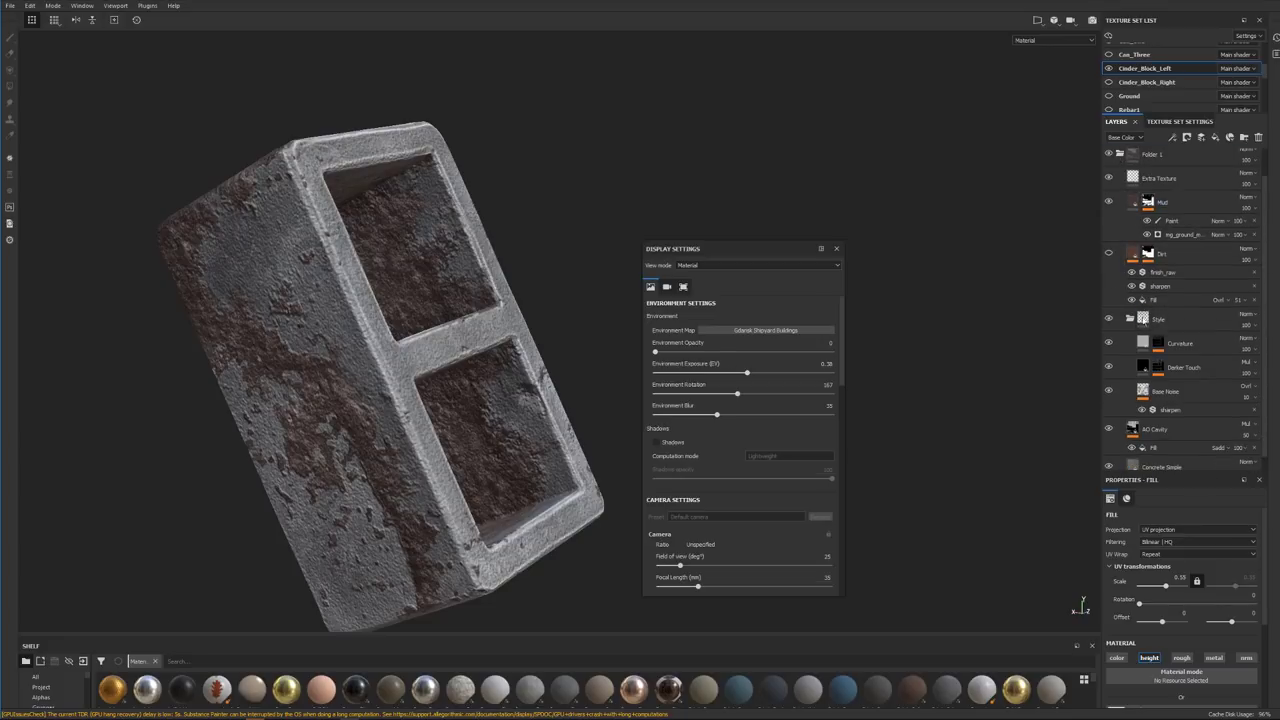
left_click(1176, 209)
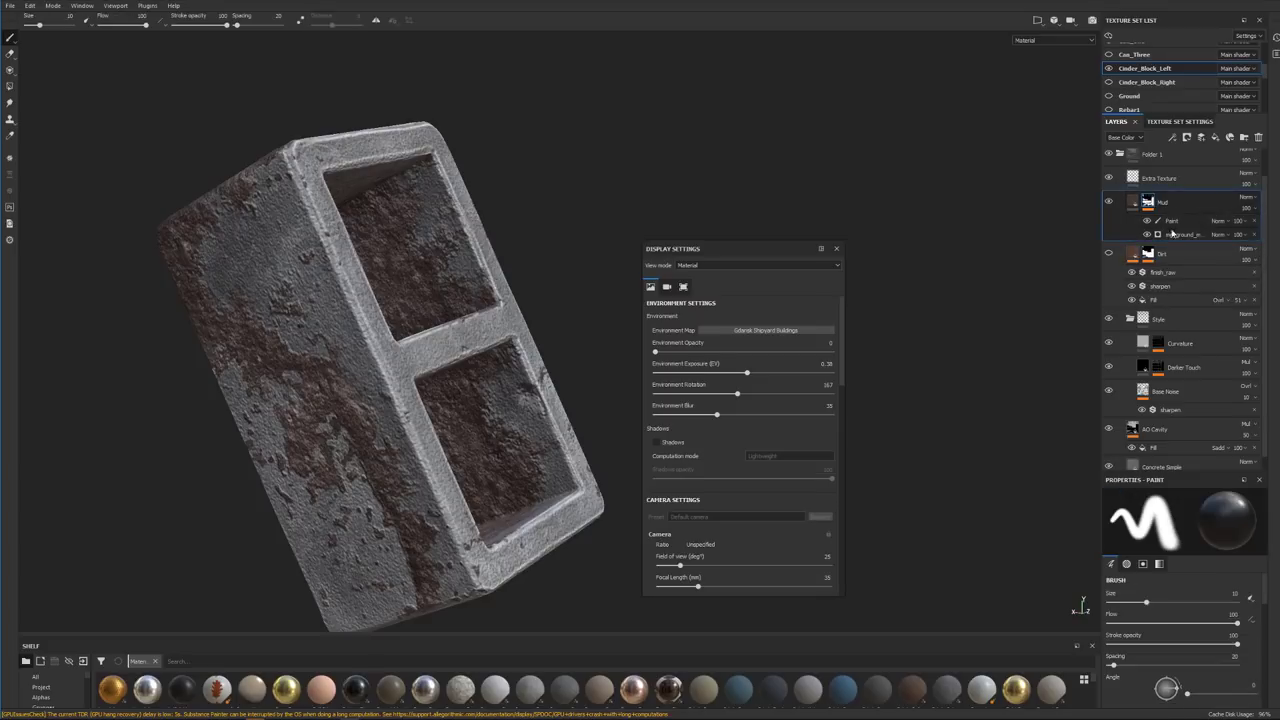
left_click(1108, 203)
left_click(1108, 203)
left_click(1119, 153)
left_click(1155, 184)
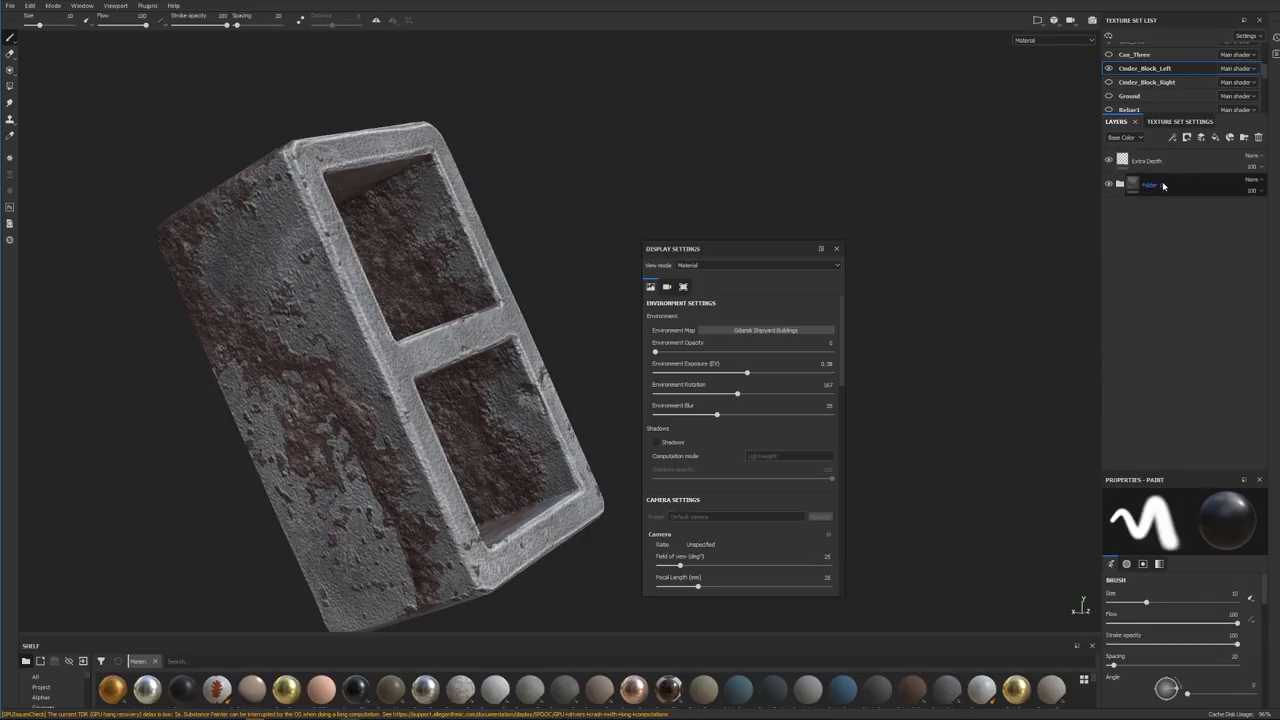
left_click(1120, 184)
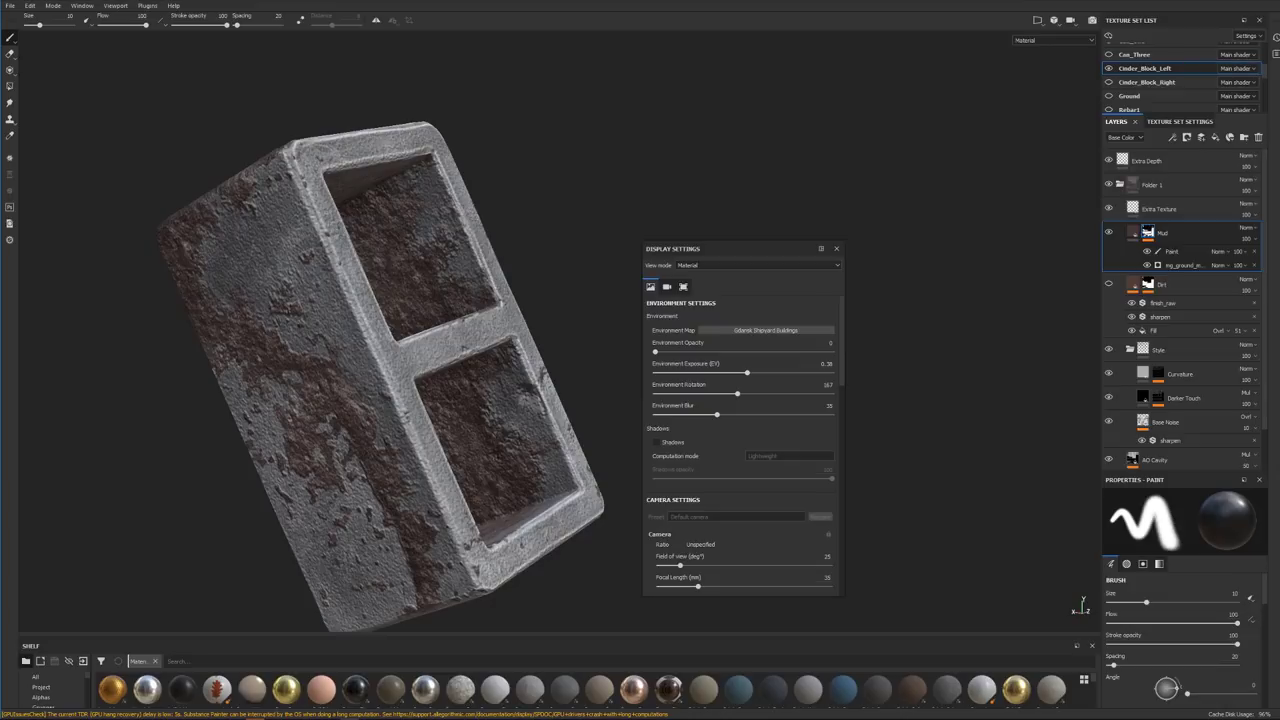
Hide the Extra Texture layer and the Paint effect in the Mud layer's mask, and inspect the block's mud coverage
left_click(1108, 209)
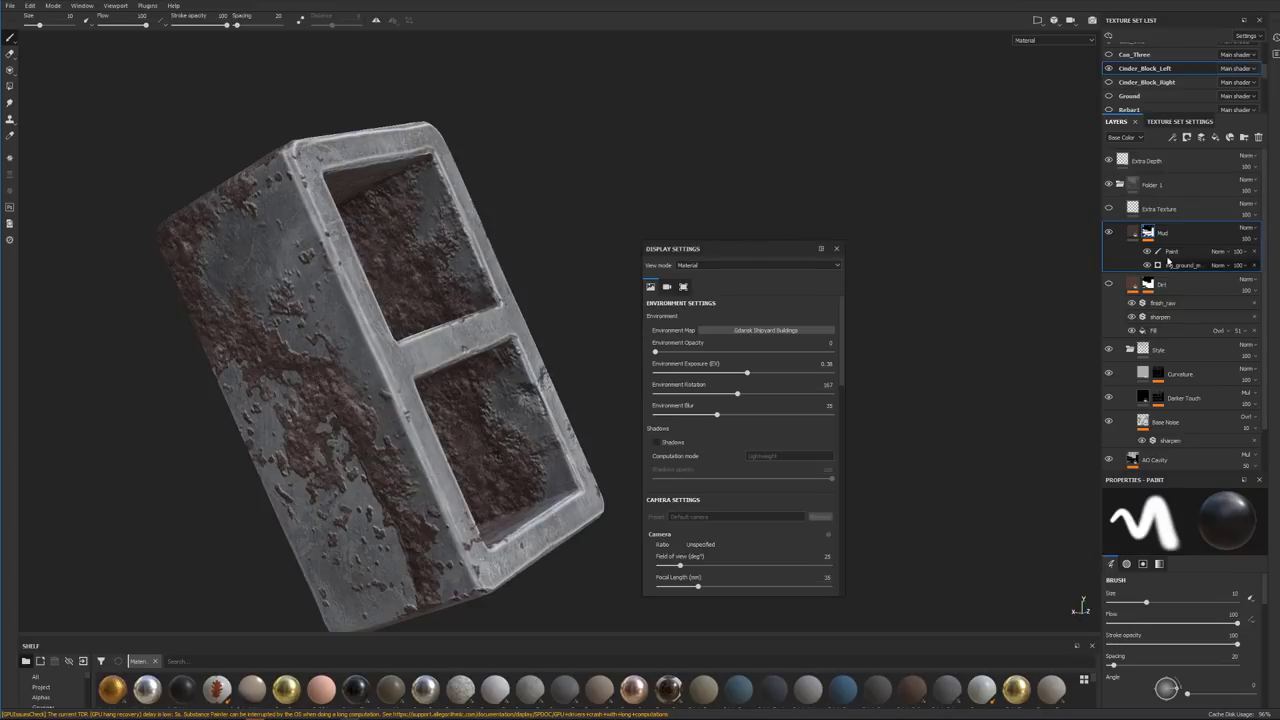
left_click(1147, 253)
left_click_drag(857, 234, 910, 167, "alt")
mouse_move(910, 167)
left_mouse_down("alt")
mouse_move(880, 186)
mouse_move(579, 201)
mouse_move(794, 180)
mouse_move(679, 165)
mouse_move(686, 186)
left_mouse_up("alt")
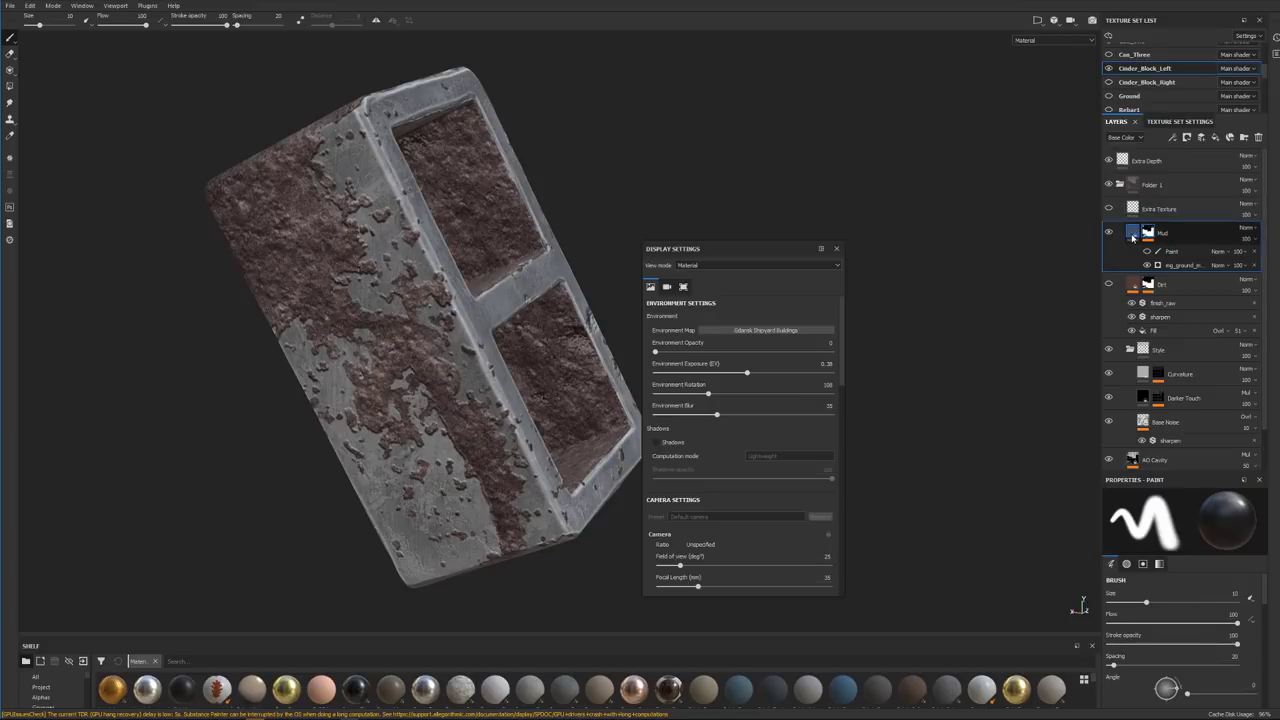
Remove the Mud layer's mask to inspect the mud covering the whole cinder block, and undo the removal
right_click(1148, 232)
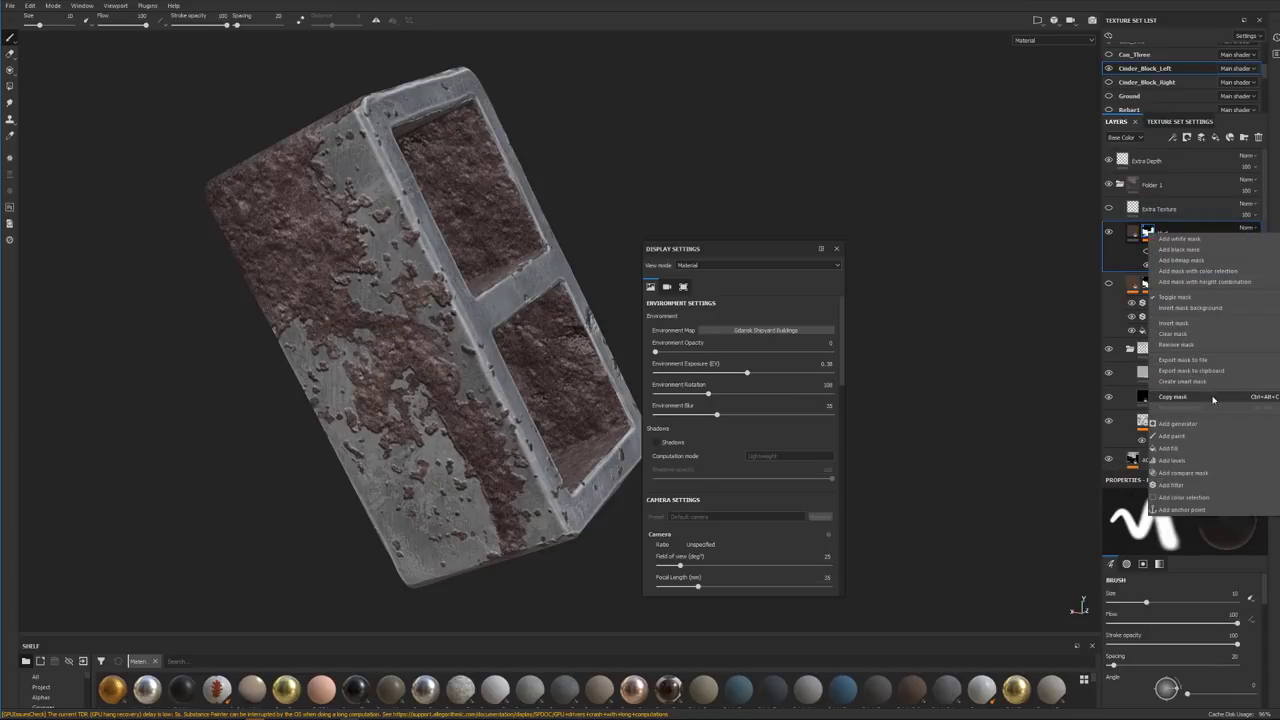
left_click(1184, 347)
left_click_drag(788, 183, 700, 185, "alt")
left_click_drag(250, 270, 351, 223, "alt")
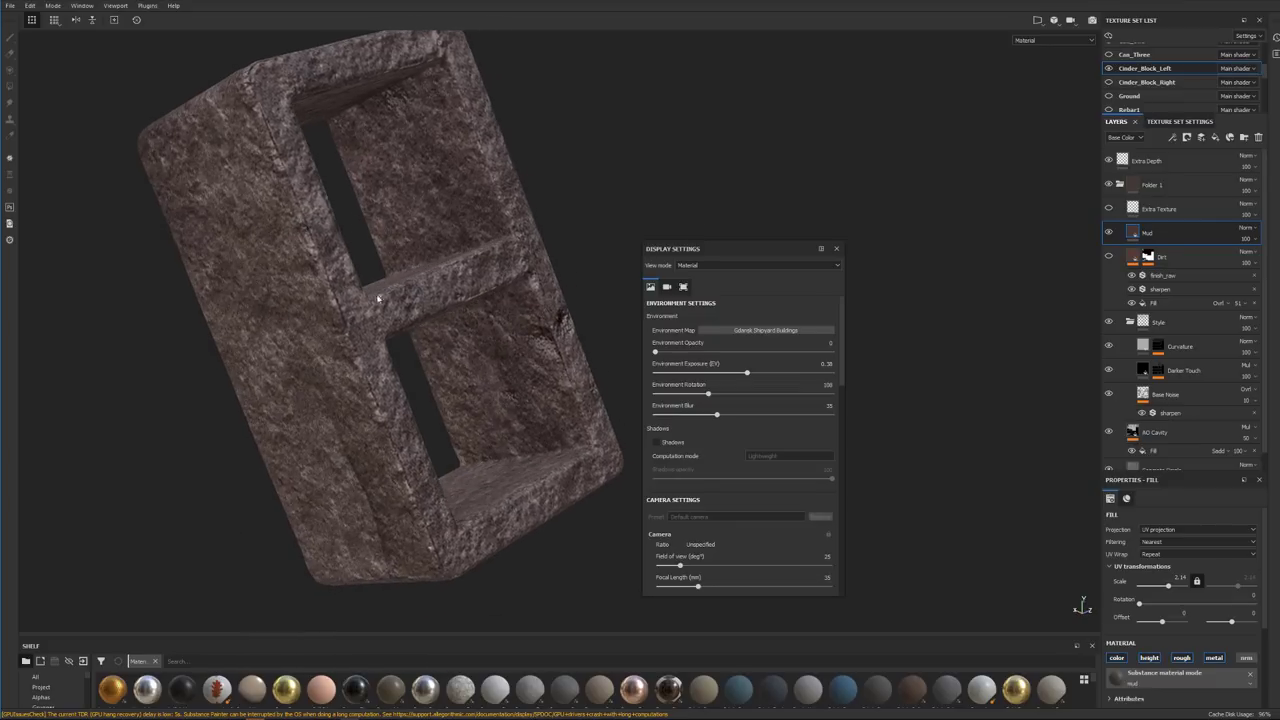
key("ctrl+z")
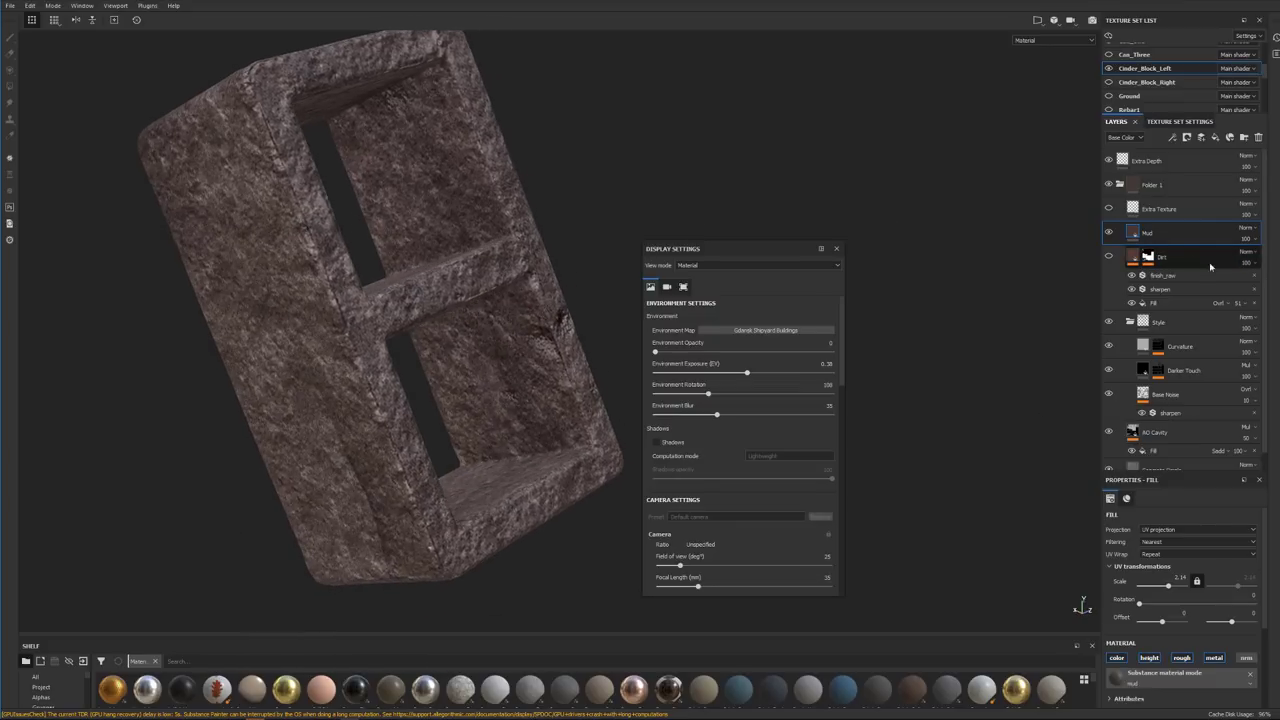
key("ctrl+y")
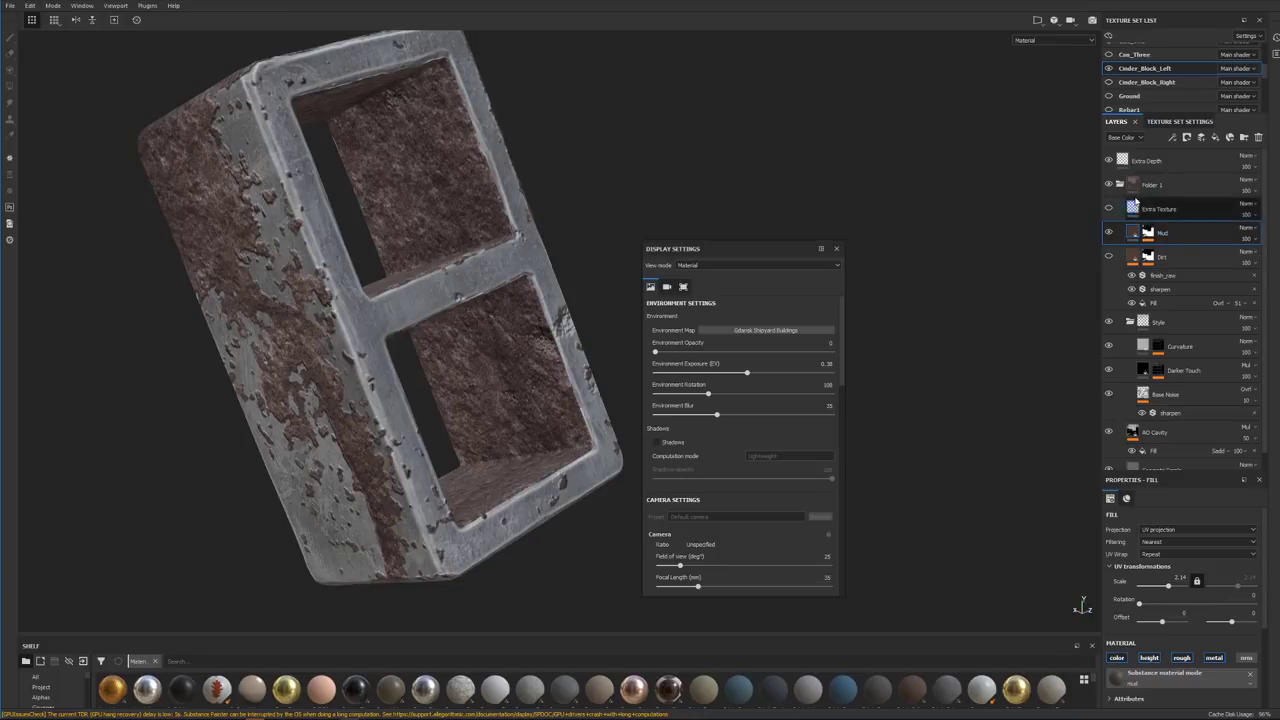
Add an empty generator above the Paint effect in the Mud layer's mask and delete it again
left_click(1149, 232)
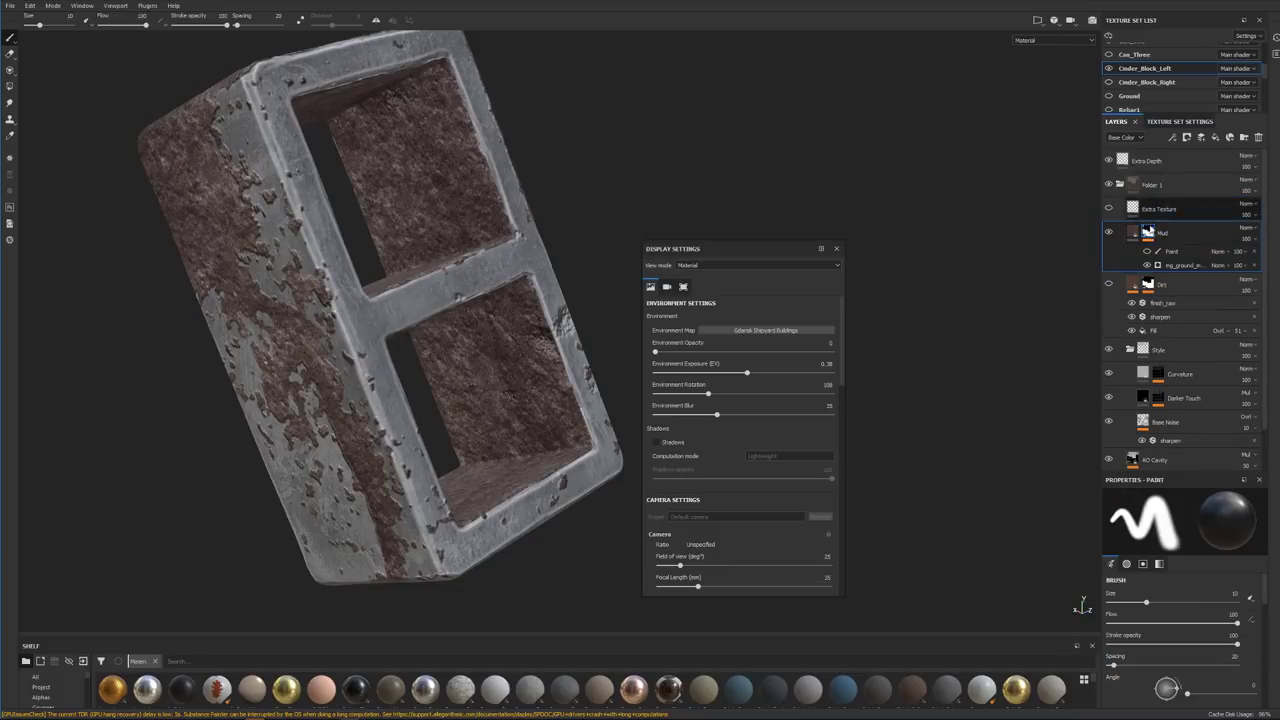
right_click(1157, 240)
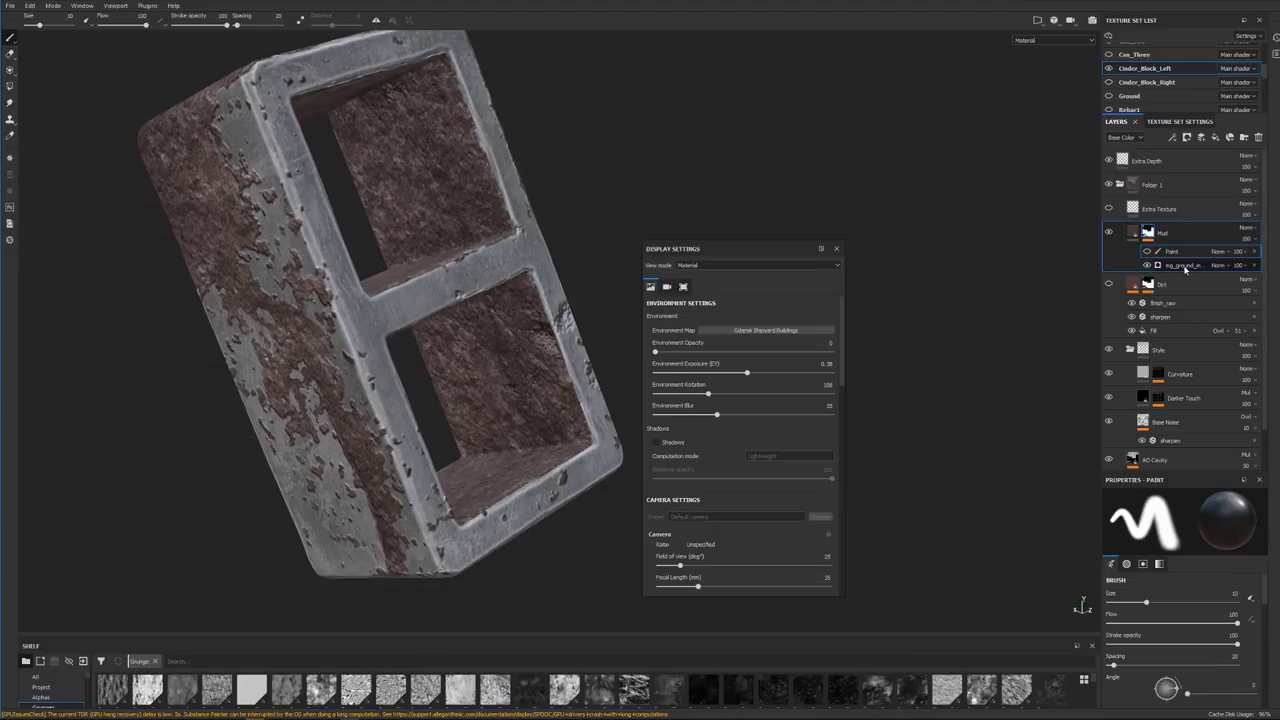
left_click(1190, 265)
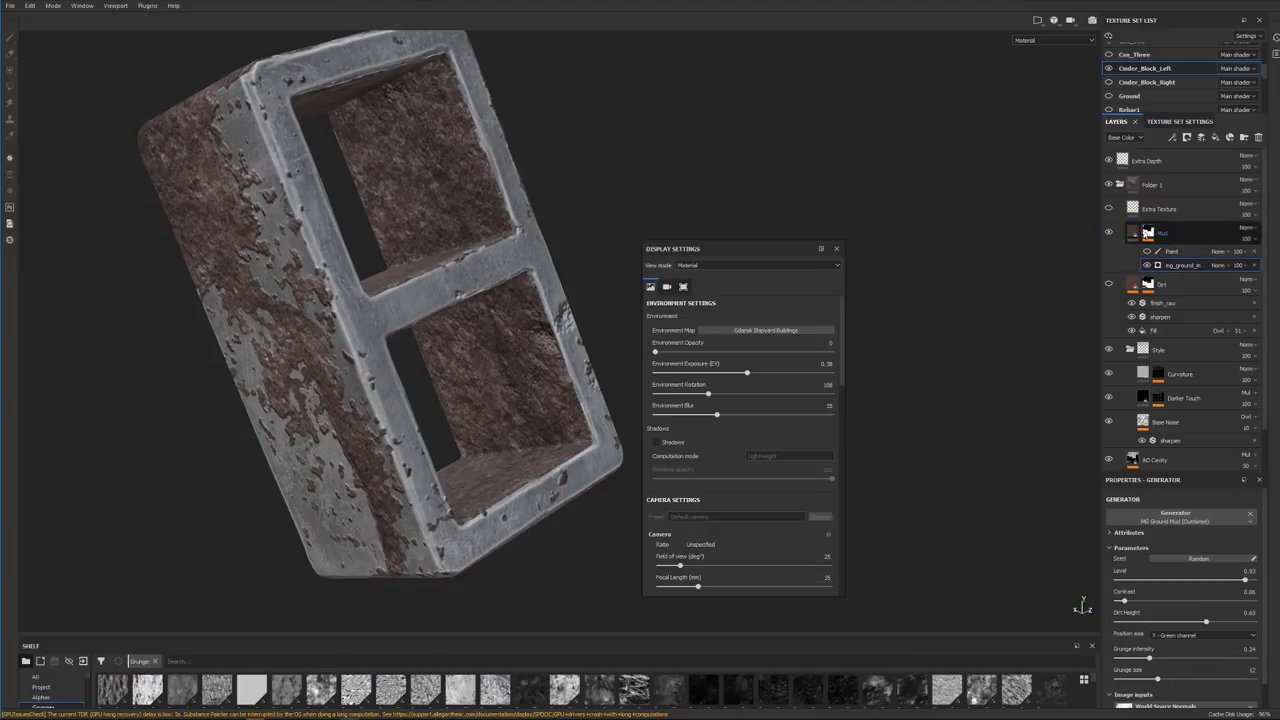
right_click(1176, 253)
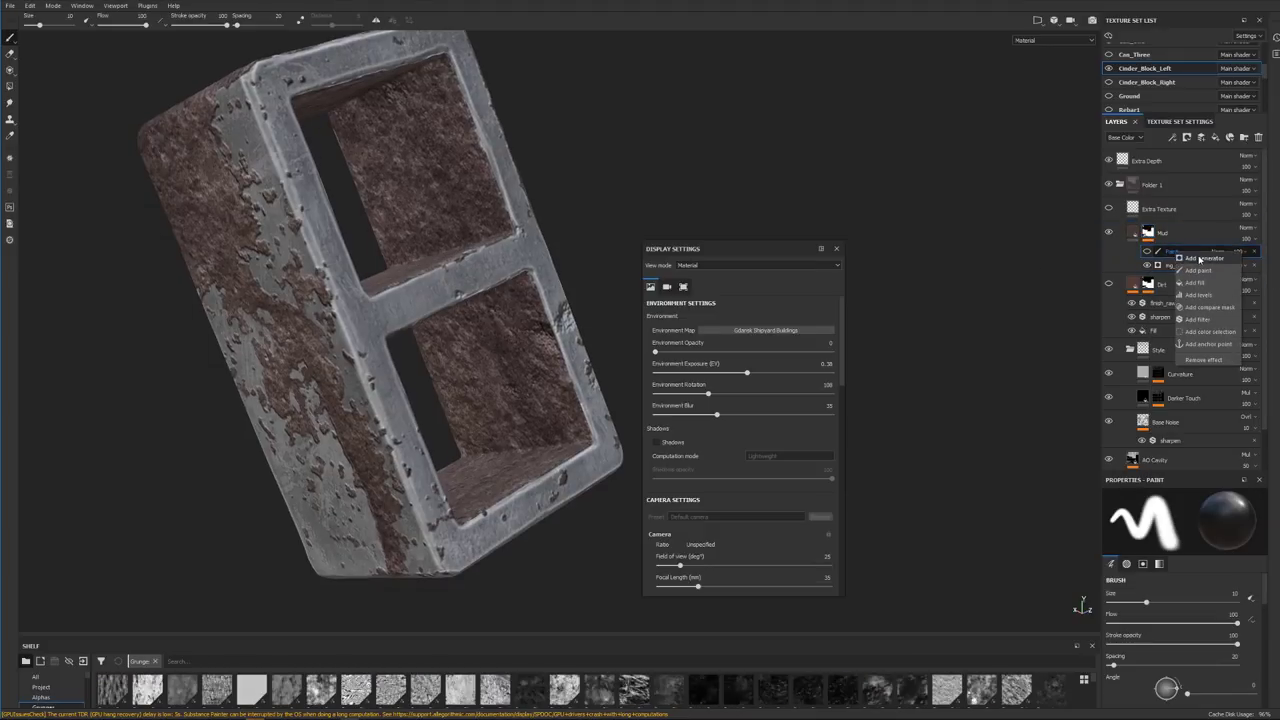
left_click(1203, 258)
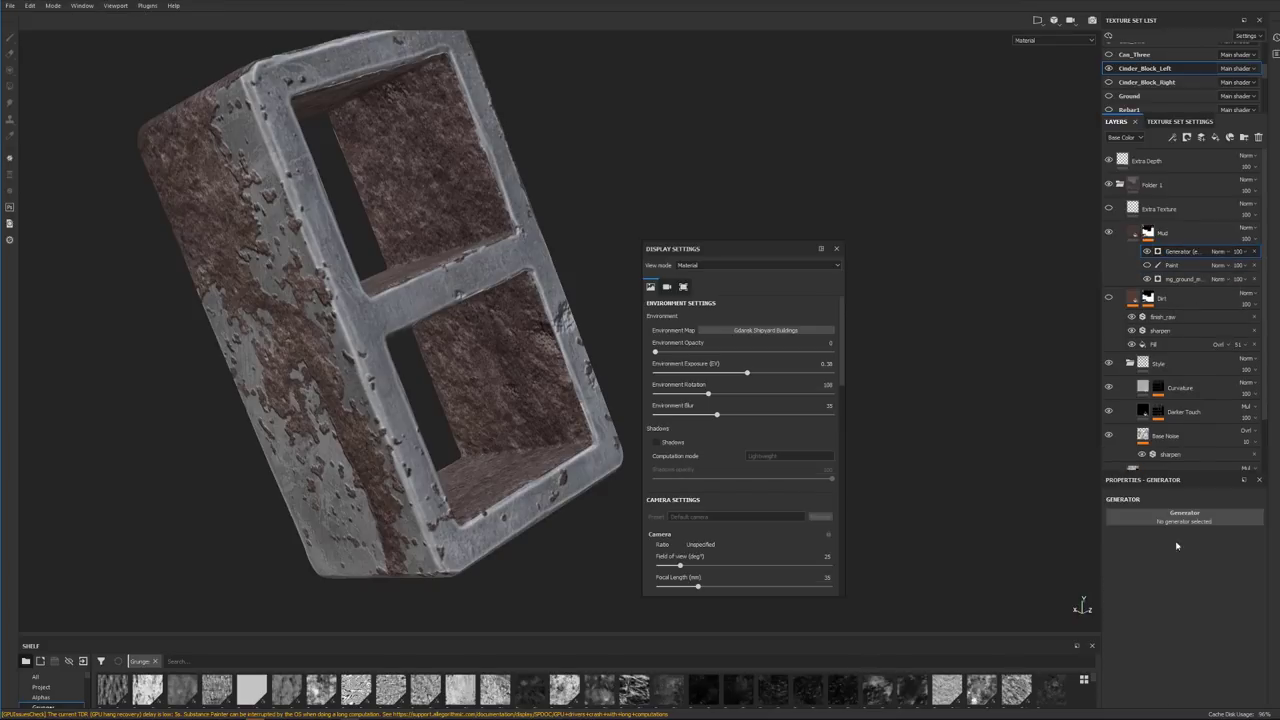
left_click(1255, 252)
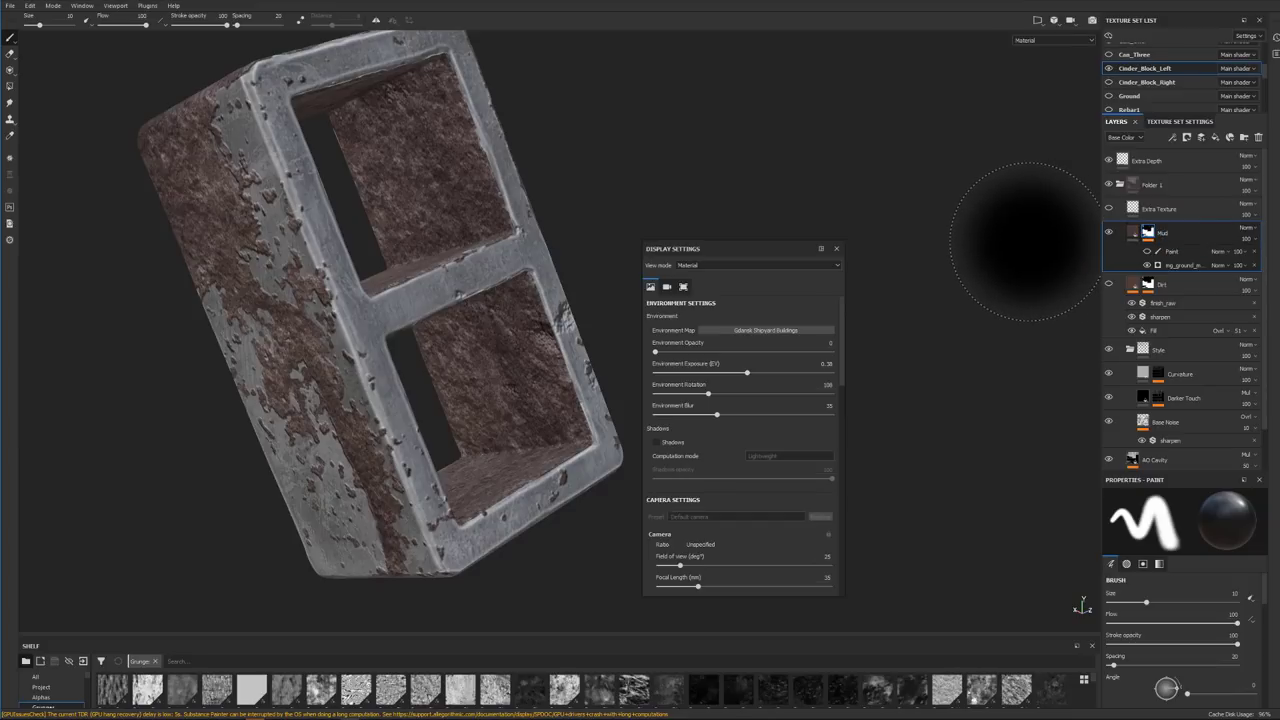
Set the Level of the Mud mask's MG Ground Mud generator to 1
left_click(1183, 266)
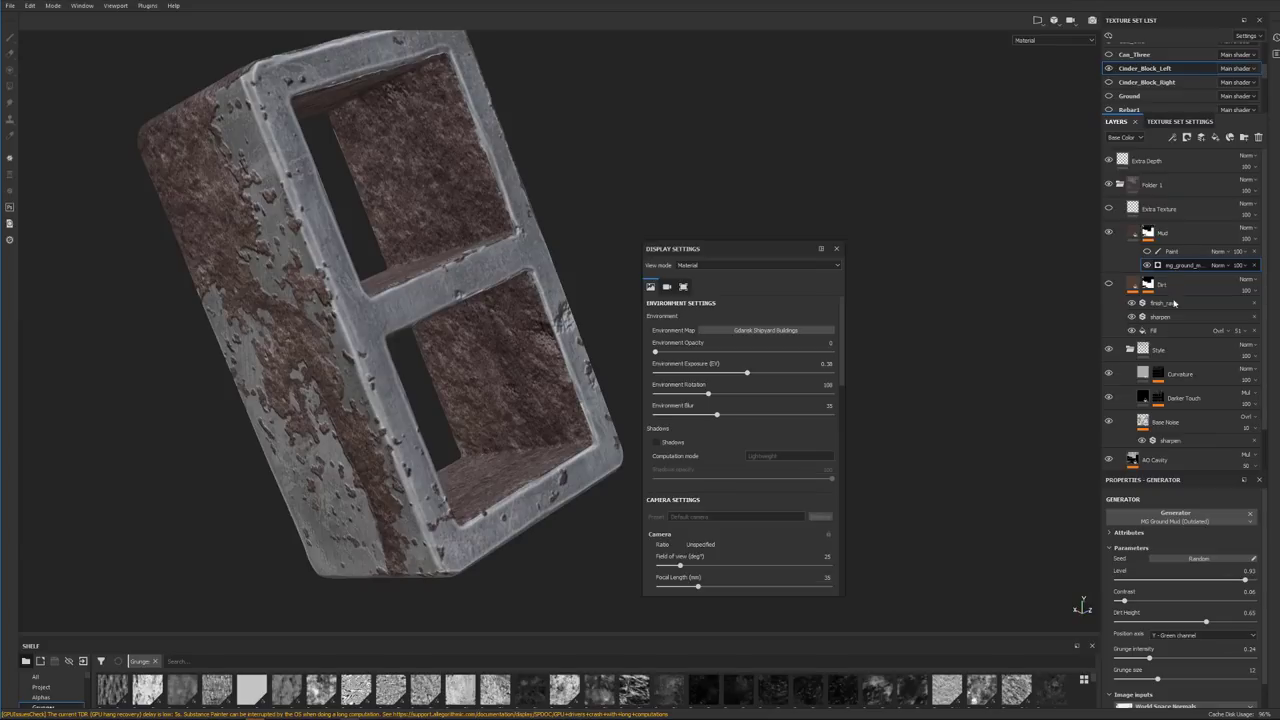
scroll(1160, 360, "down", 2)
scroll(1189, 554, "down", 1)
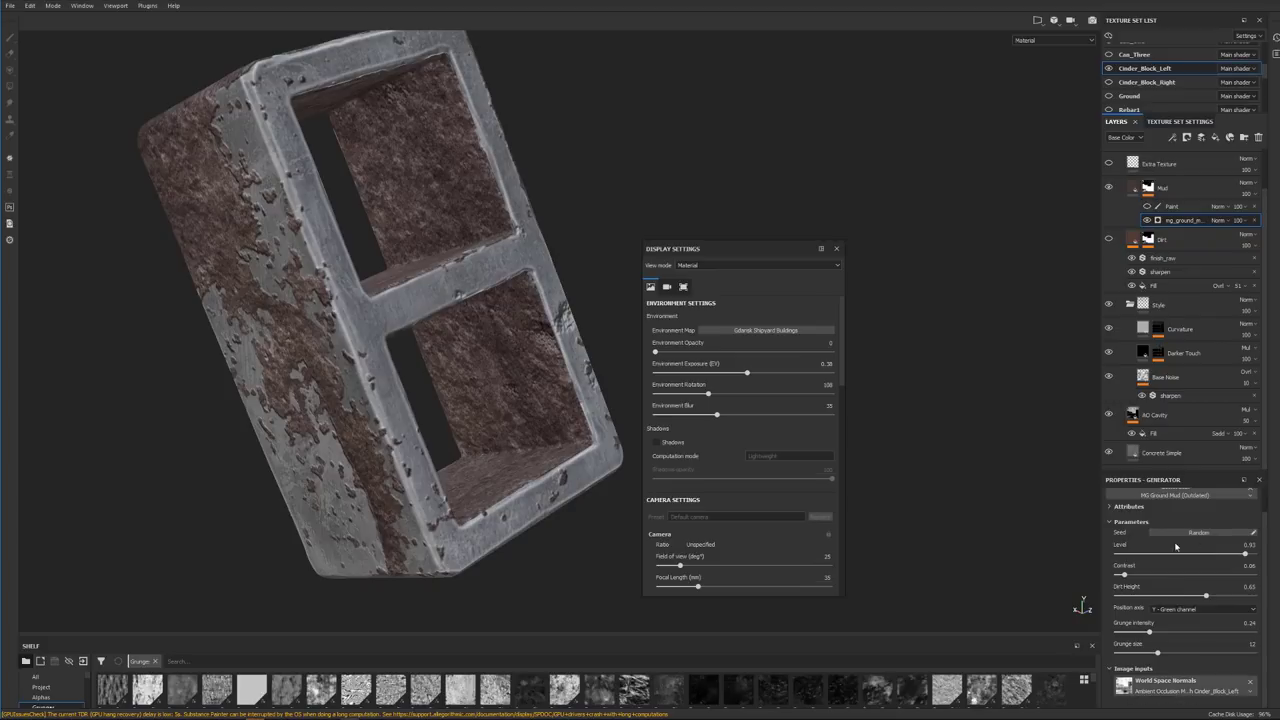
scroll(1203, 212, "up", 1)
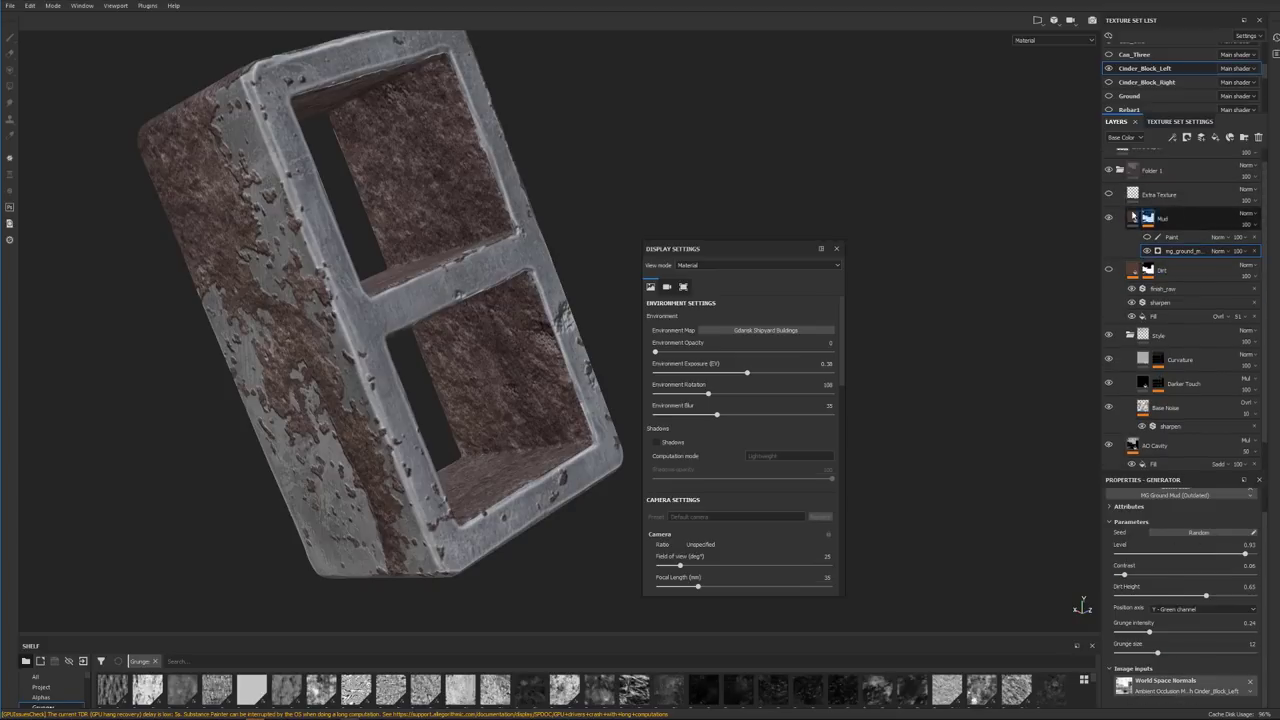
left_click_drag(359, 330, 230, 202, "alt")
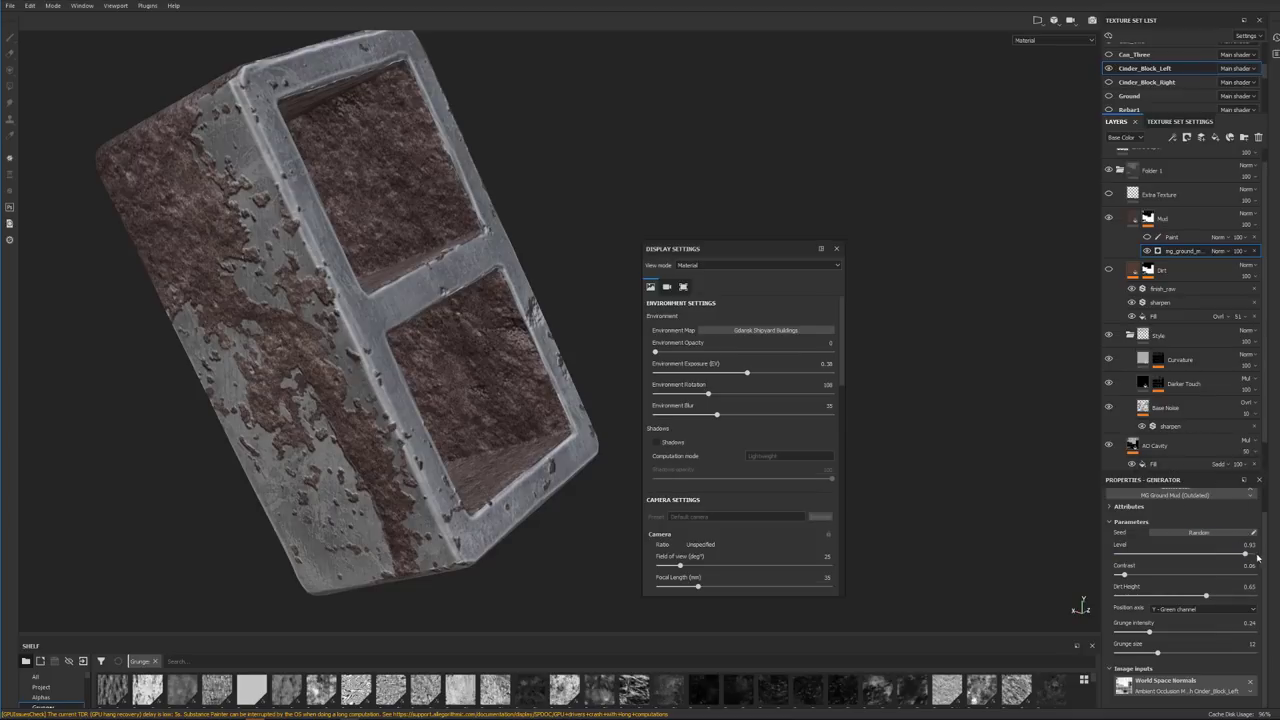
mouse_move(1246, 557)
left_mouse_down()
mouse_move(1123, 551)
mouse_move(1254, 553)
left_mouse_up()
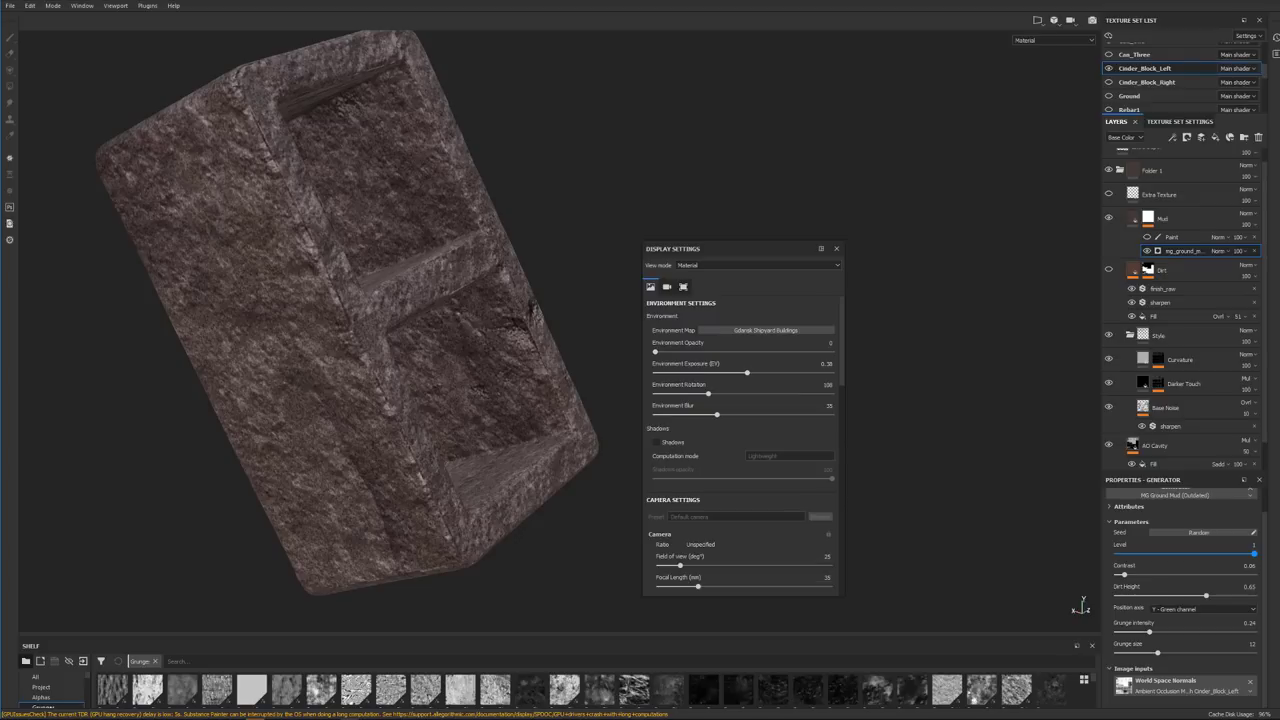
Lower the Level of the Mud mask's MG Ground Mud generator to 0.85
left_click_drag(1256, 553, 1241, 555)
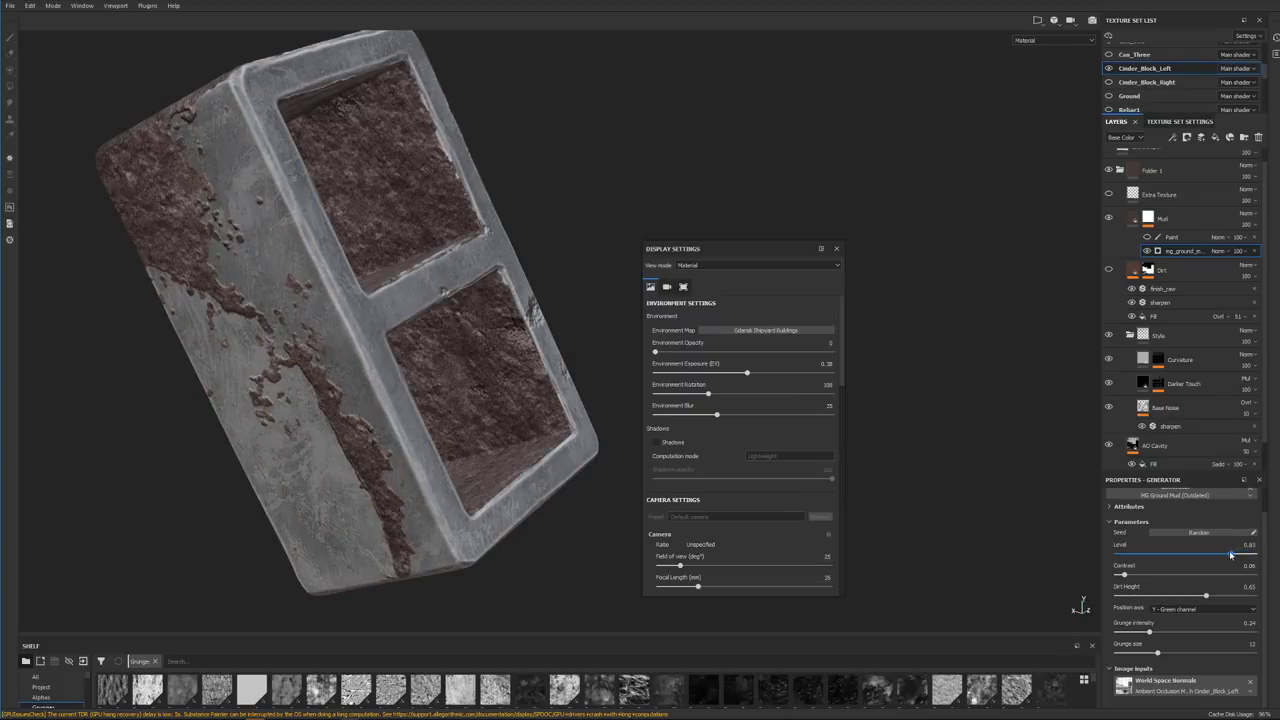
left_click_drag(1242, 555, 1239, 556)
left_click_drag(478, 229, 940, 474, "alt")
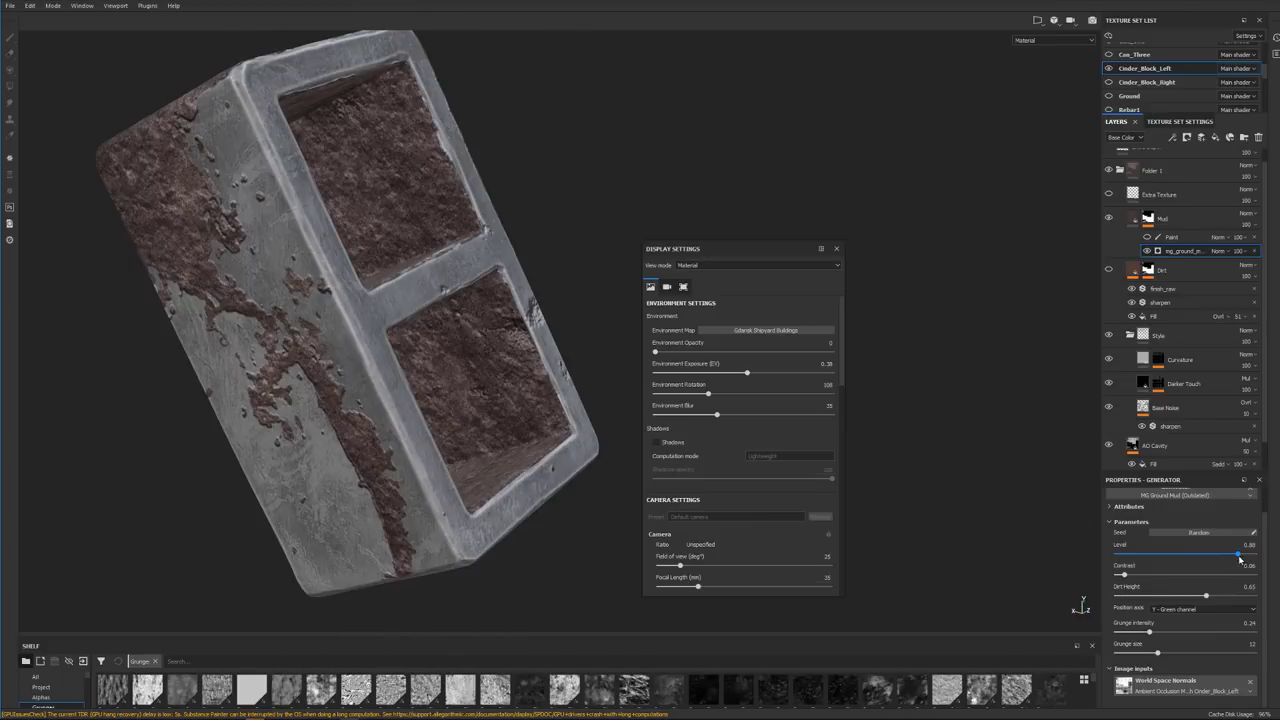
left_click_drag(1238, 555, 1233, 555)
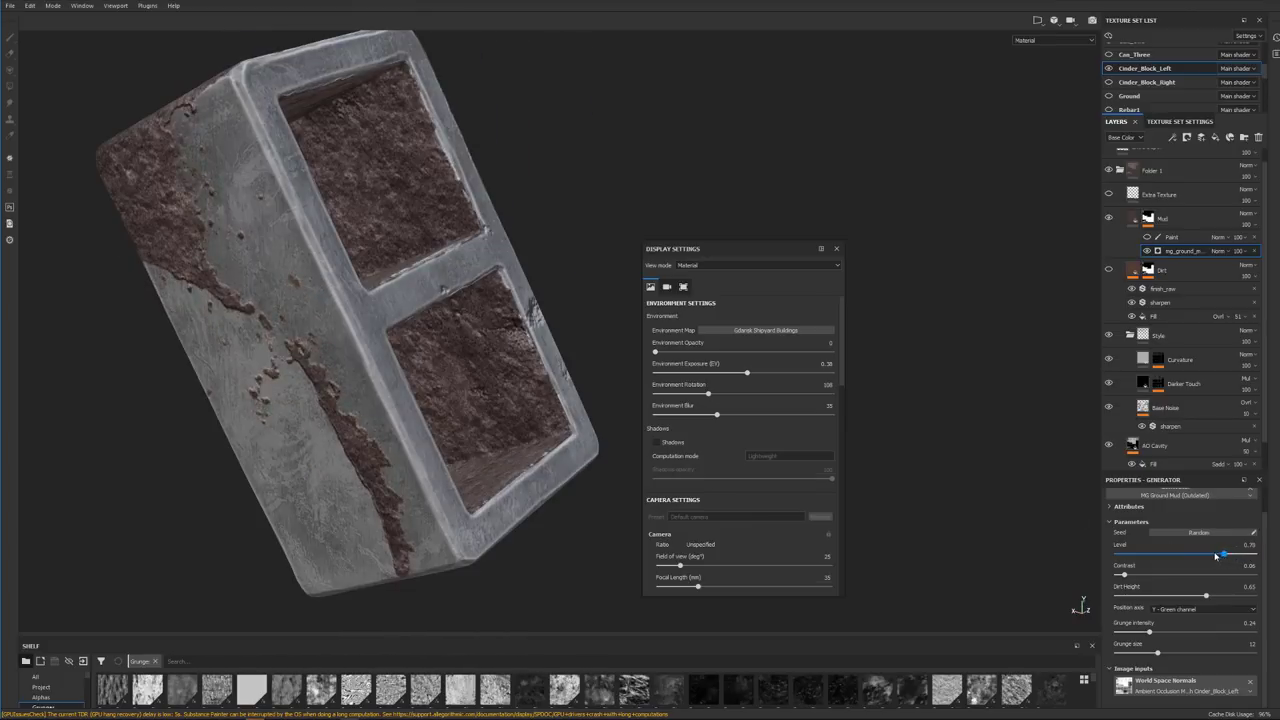
Inspect the cinder block's ambient occlusion map from another angle and return to the material display
left_click(1045, 40)
left_click(1031, 109)
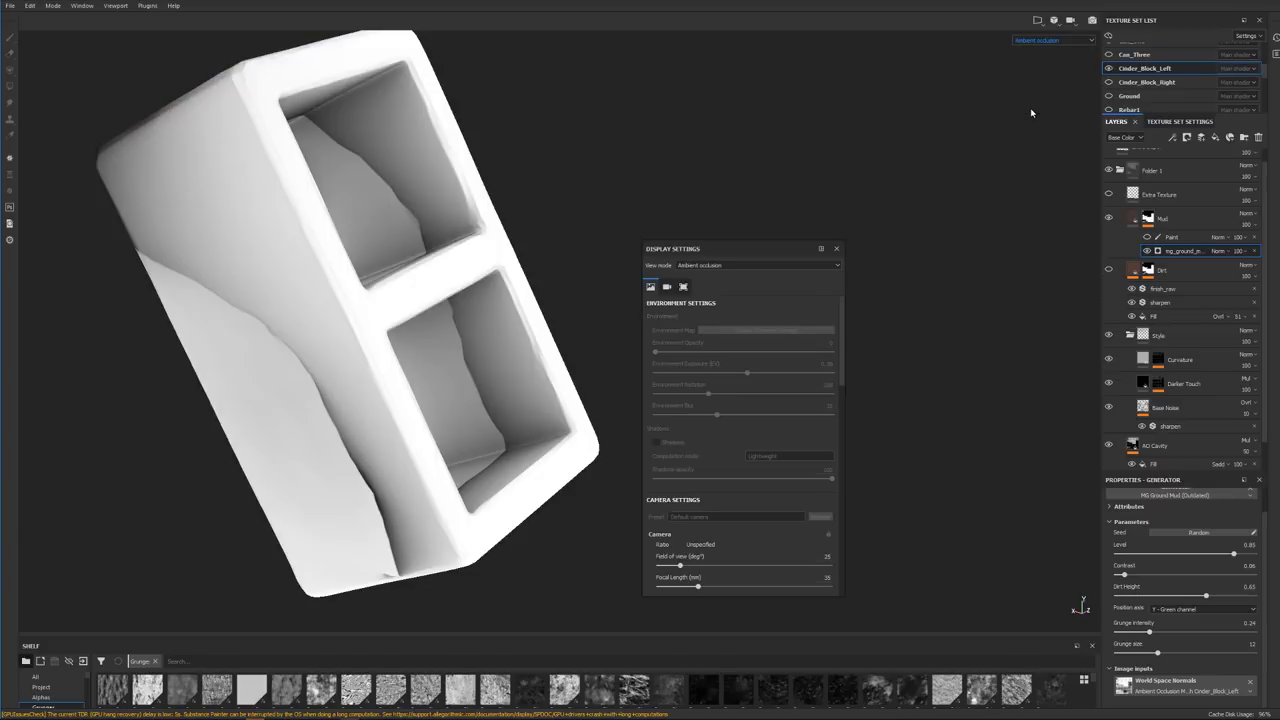
left_click_drag(298, 289, 227, 254, "alt")
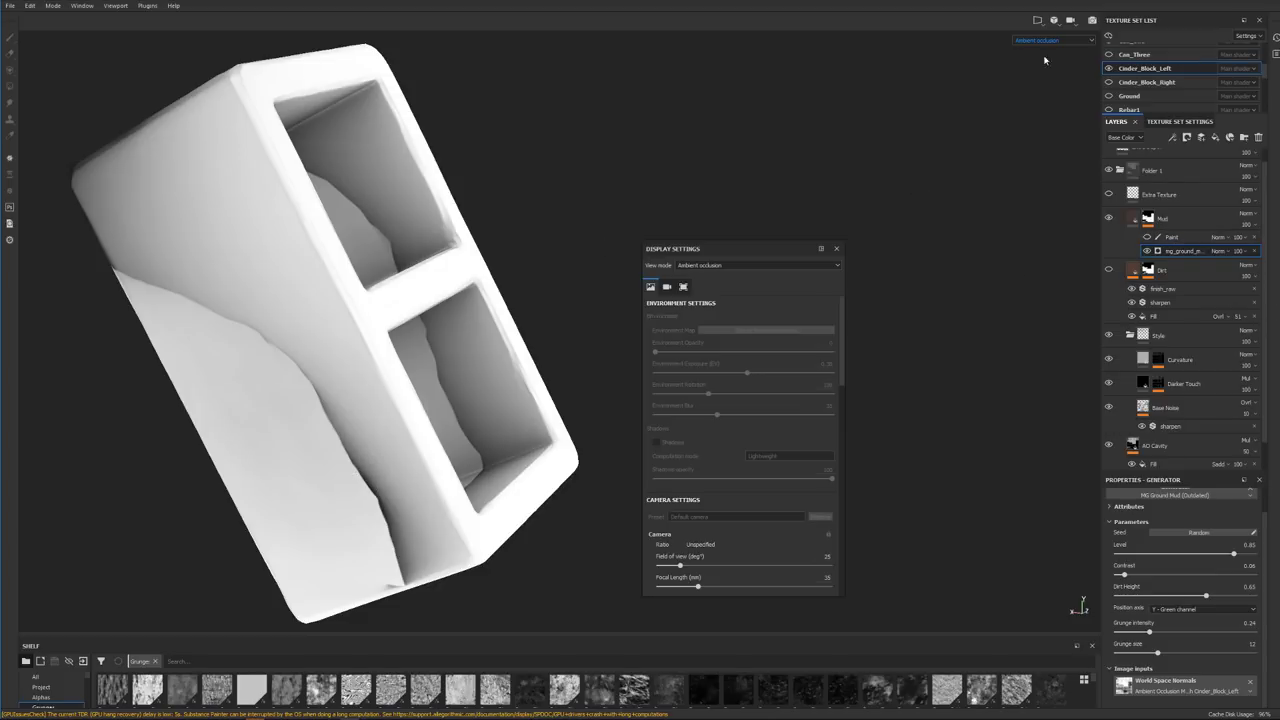
key("m")
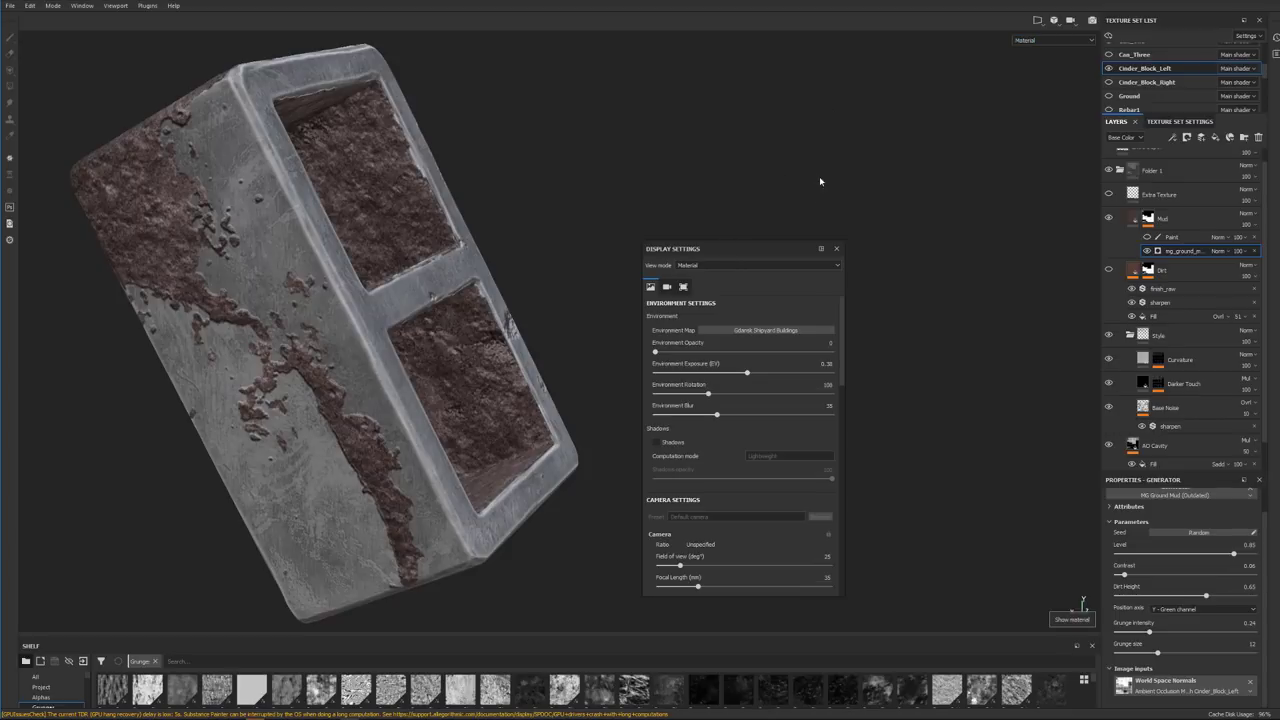
Show the Paint effect in the Mud layer's mask again and inspect the mud inside the block's openings
left_click_drag(824, 190, 797, 163, "alt")
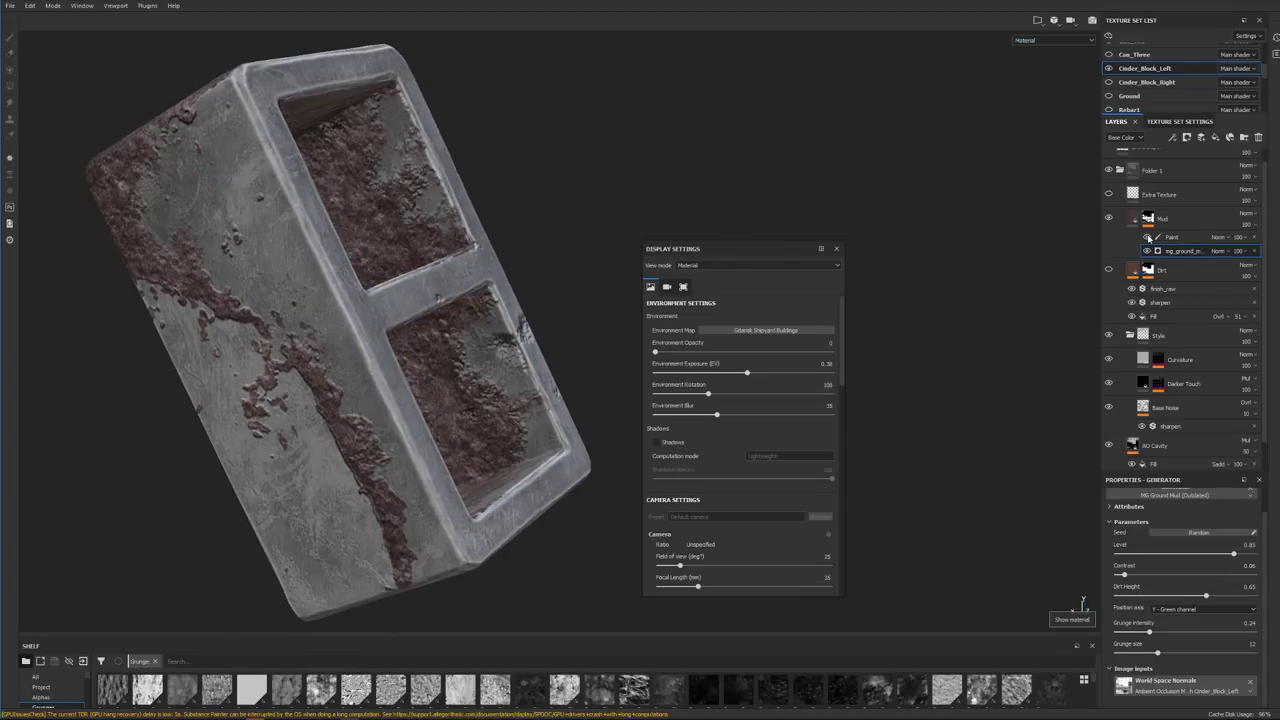
mouse_move(494, 234)
left_mouse_down("alt")
mouse_move(361, 276)
mouse_move(430, 340)
left_mouse_up("alt")
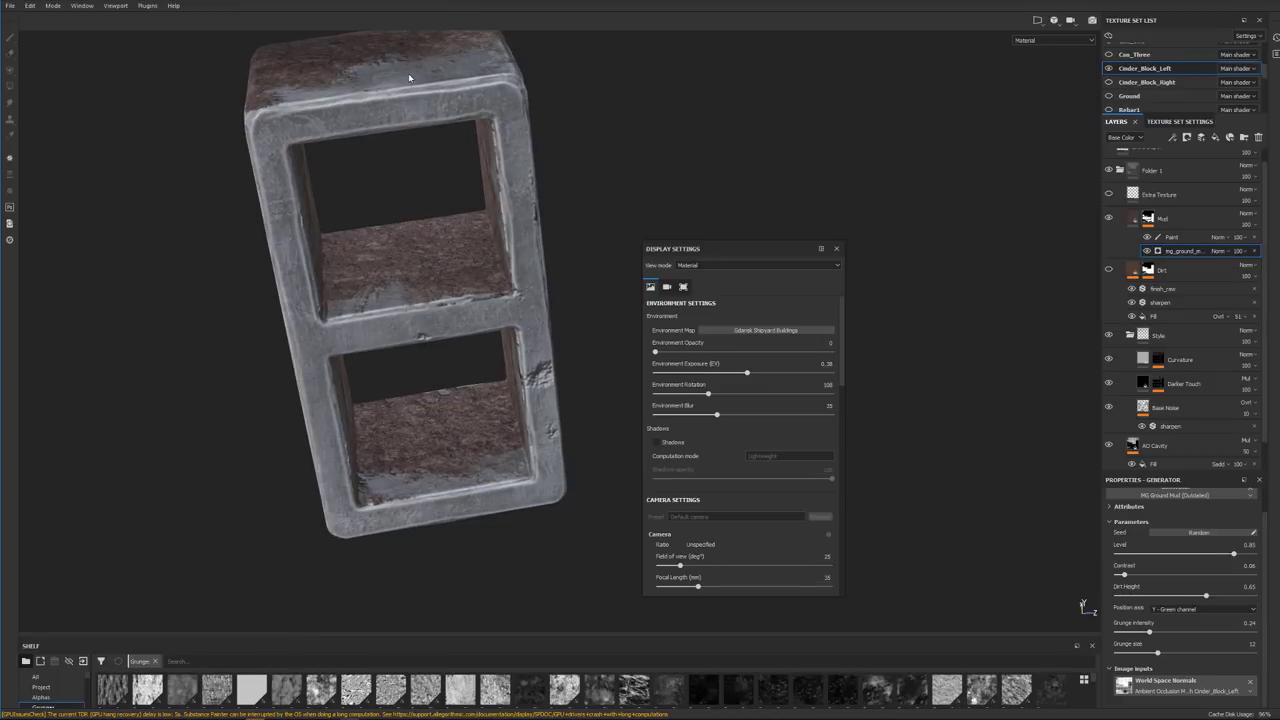
left_click_drag(435, 118, 429, 251, "alt")
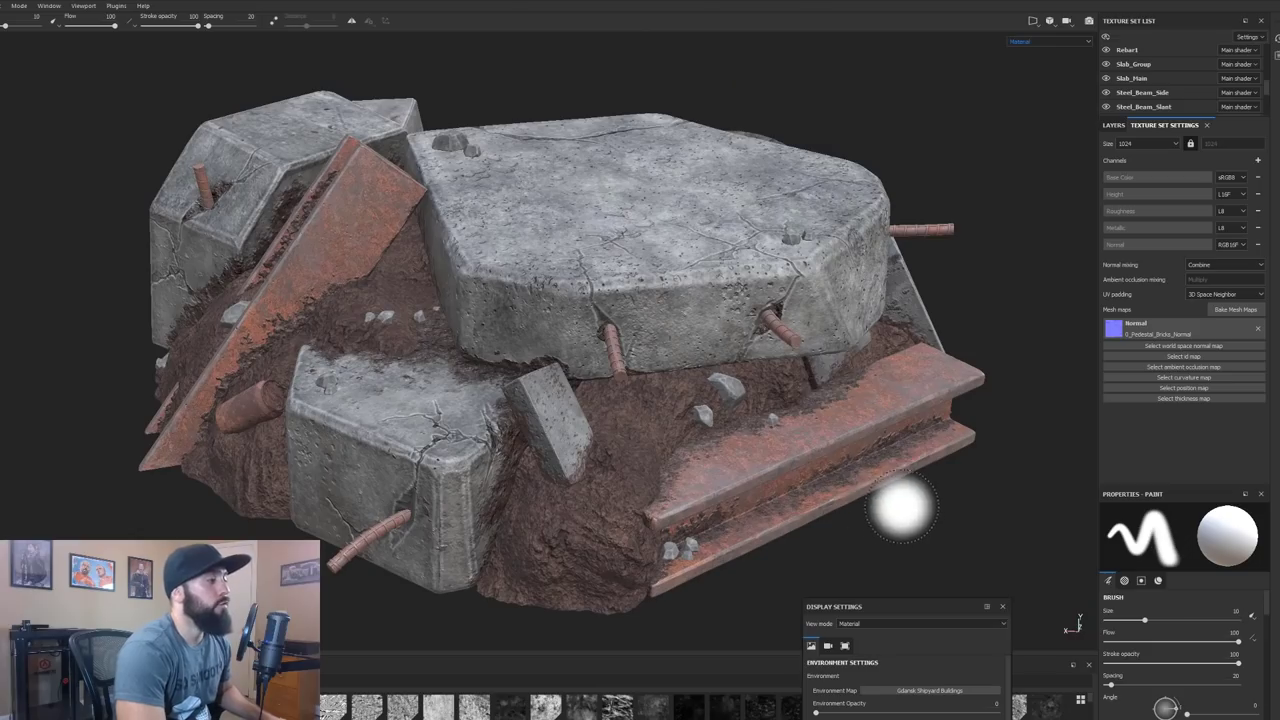
Enlarge the shelf below the rubble scene and list its environment maps
mouse_move(974, 509)
left_mouse_down("alt")
mouse_move(943, 509)
mouse_move(930, 492)
mouse_move(965, 500)
left_mouse_up("alt")
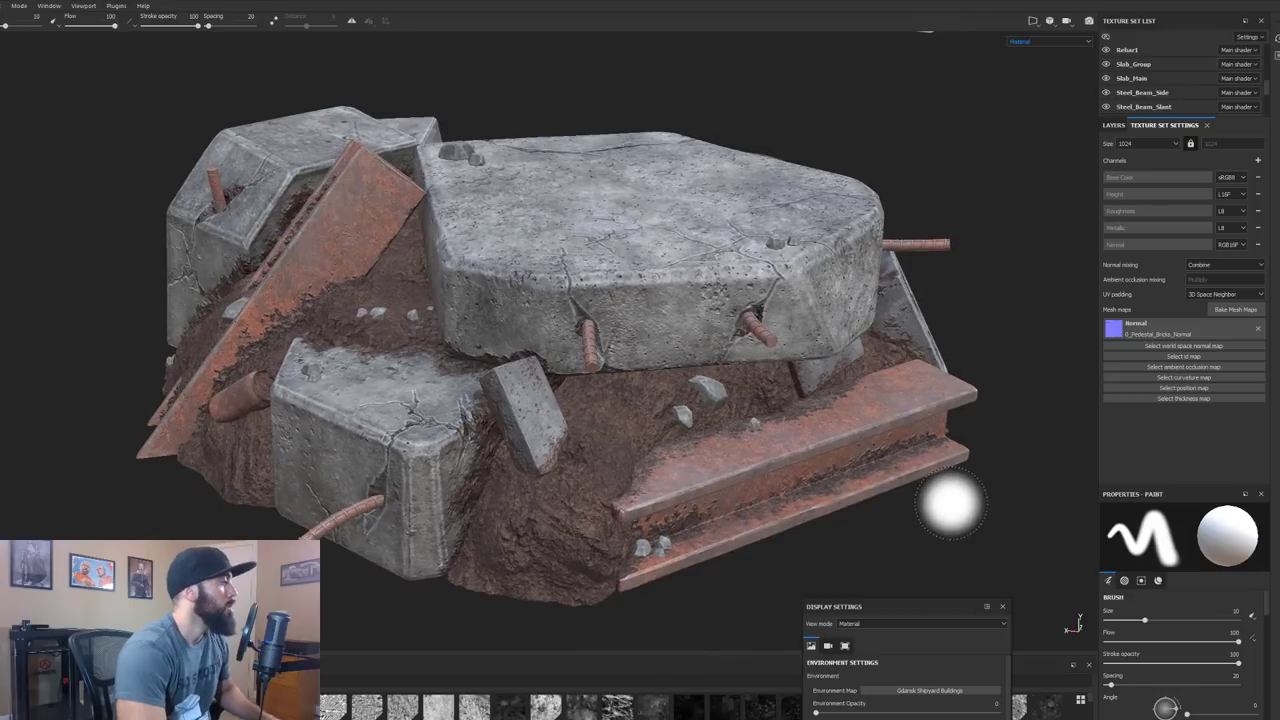
left_click_drag(700, 654, 700, 482)
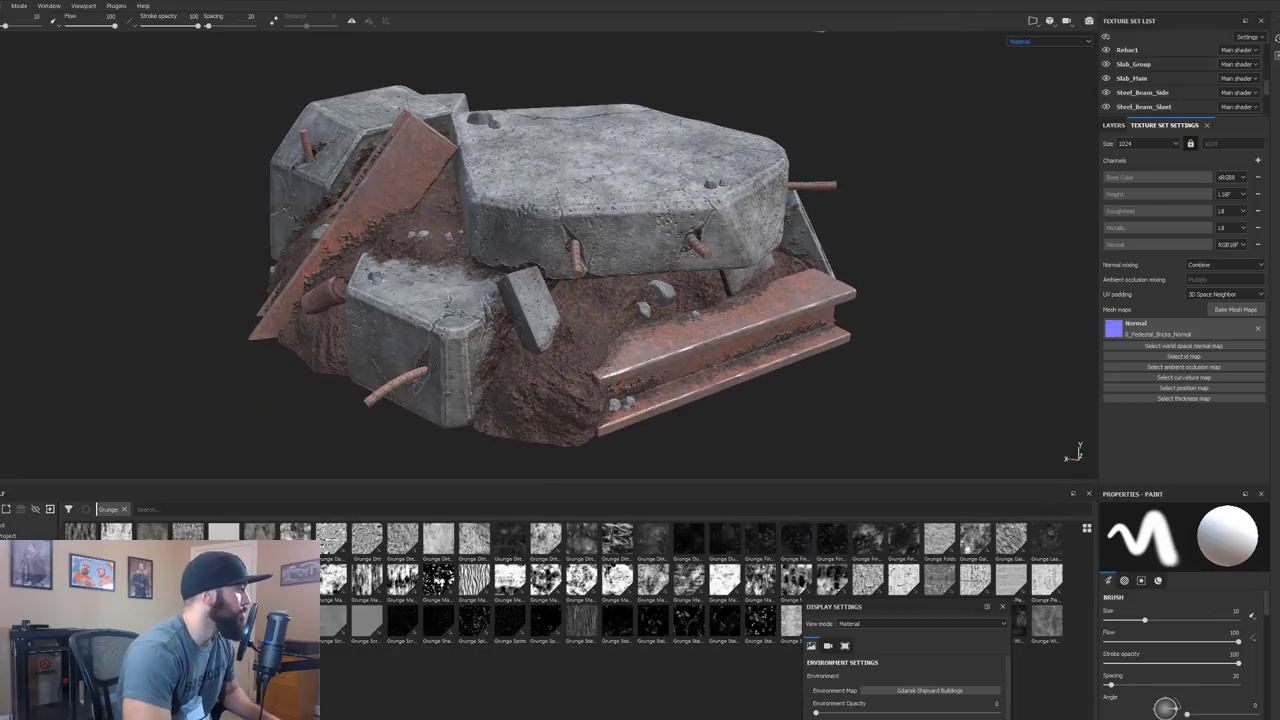
left_click(10, 685)
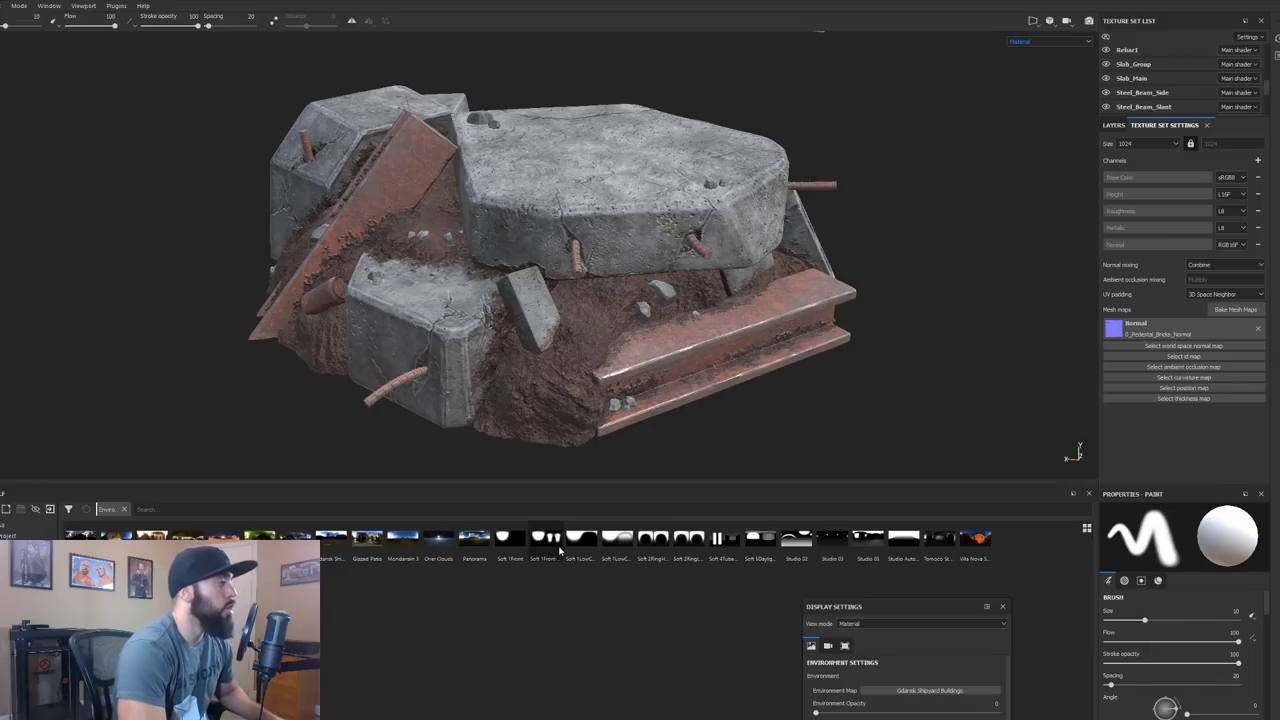
Try the Soft 1Front 2Backs, Cave Entry Forest and Soft 1LowContrast Front environment maps on the rubble scene
left_click_drag(560, 549, 979, 277)
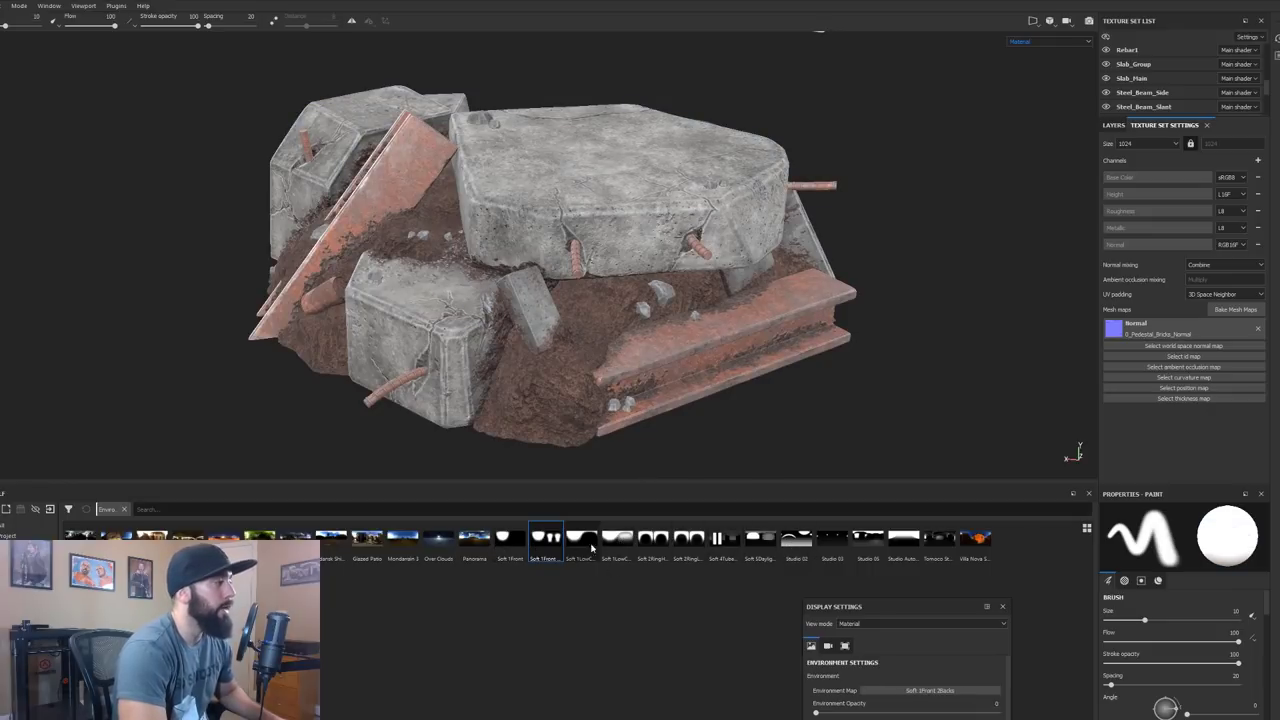
mouse_move(525, 556)
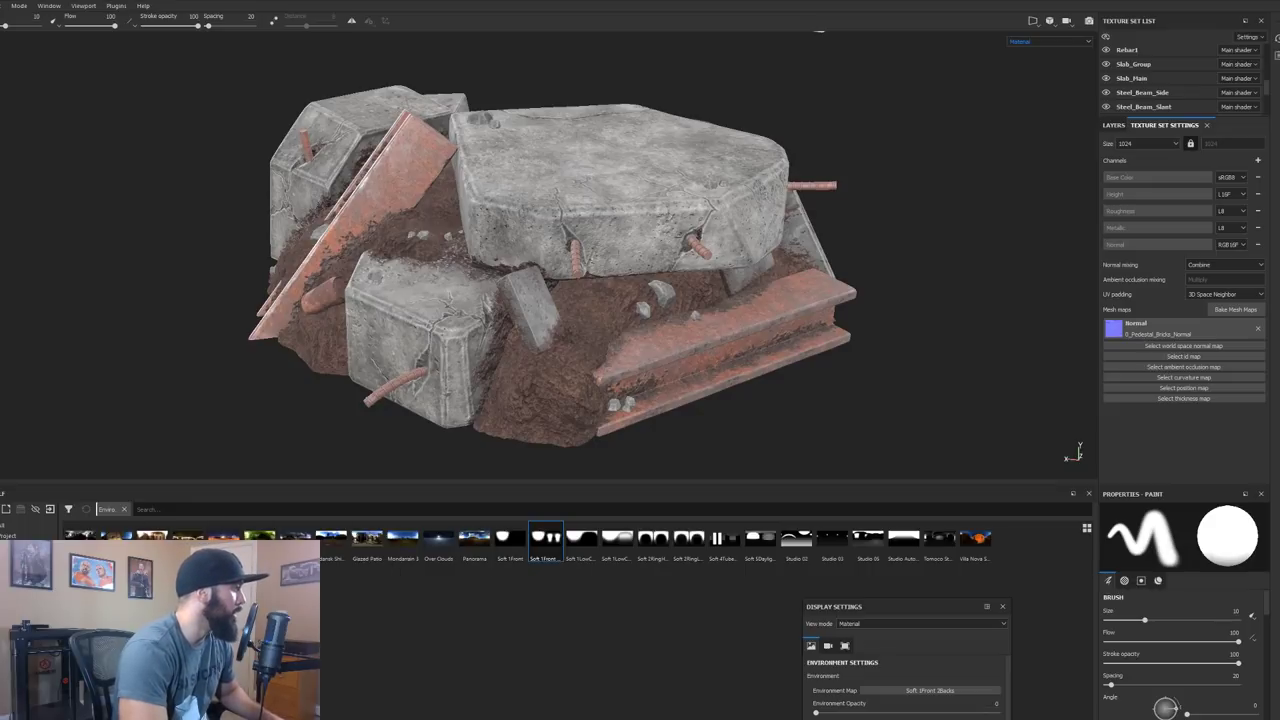
left_click_drag(259, 537, 195, 366)
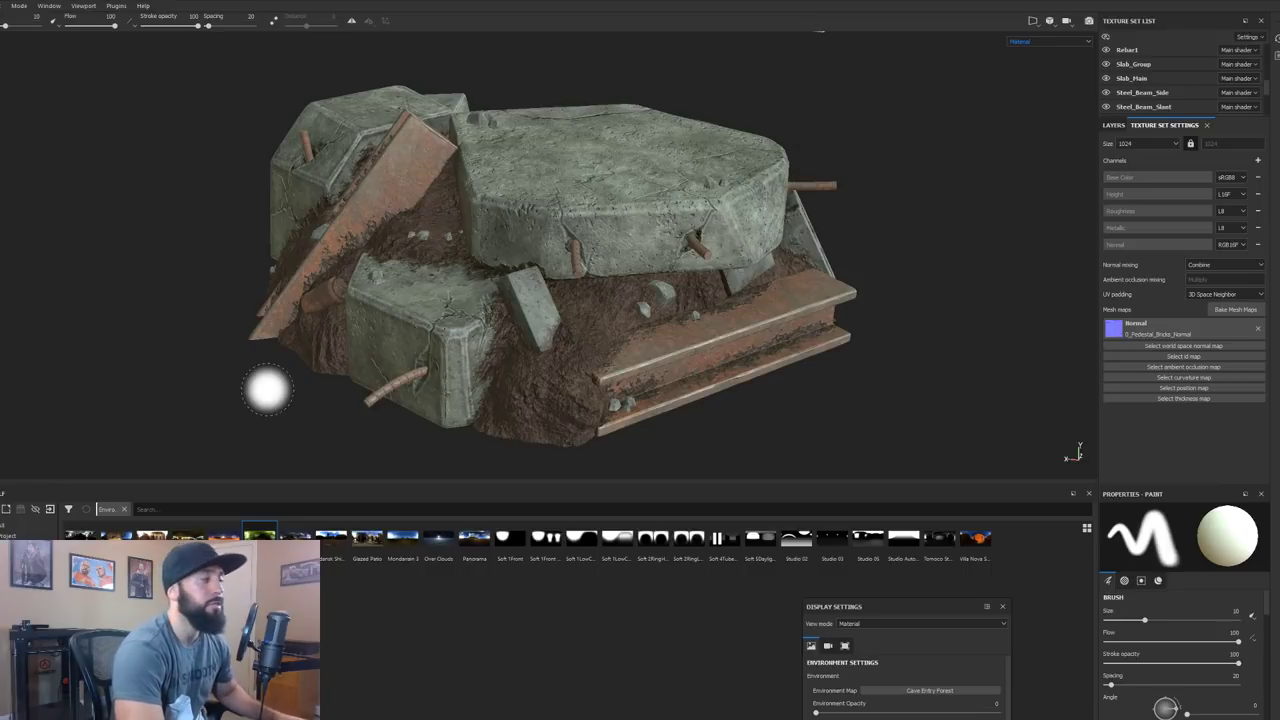
right_click_drag(257, 386, 249, 385, "shift")
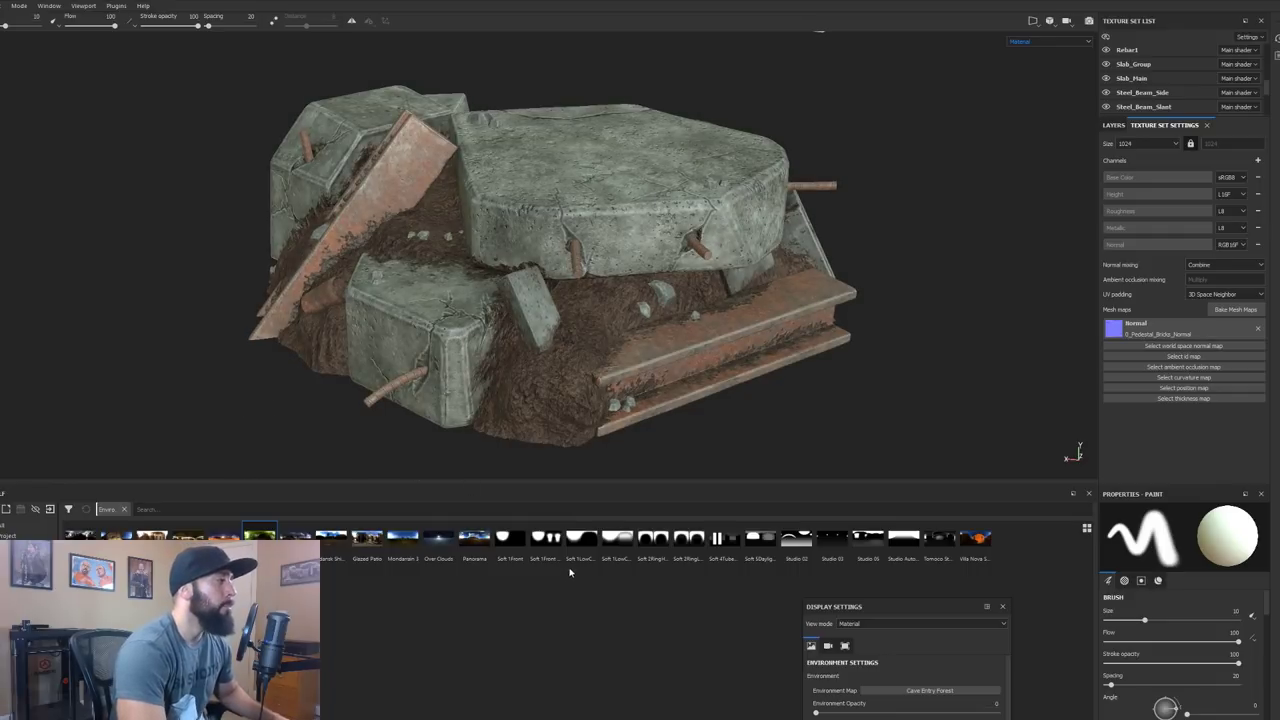
left_click_drag(590, 551, 665, 356)
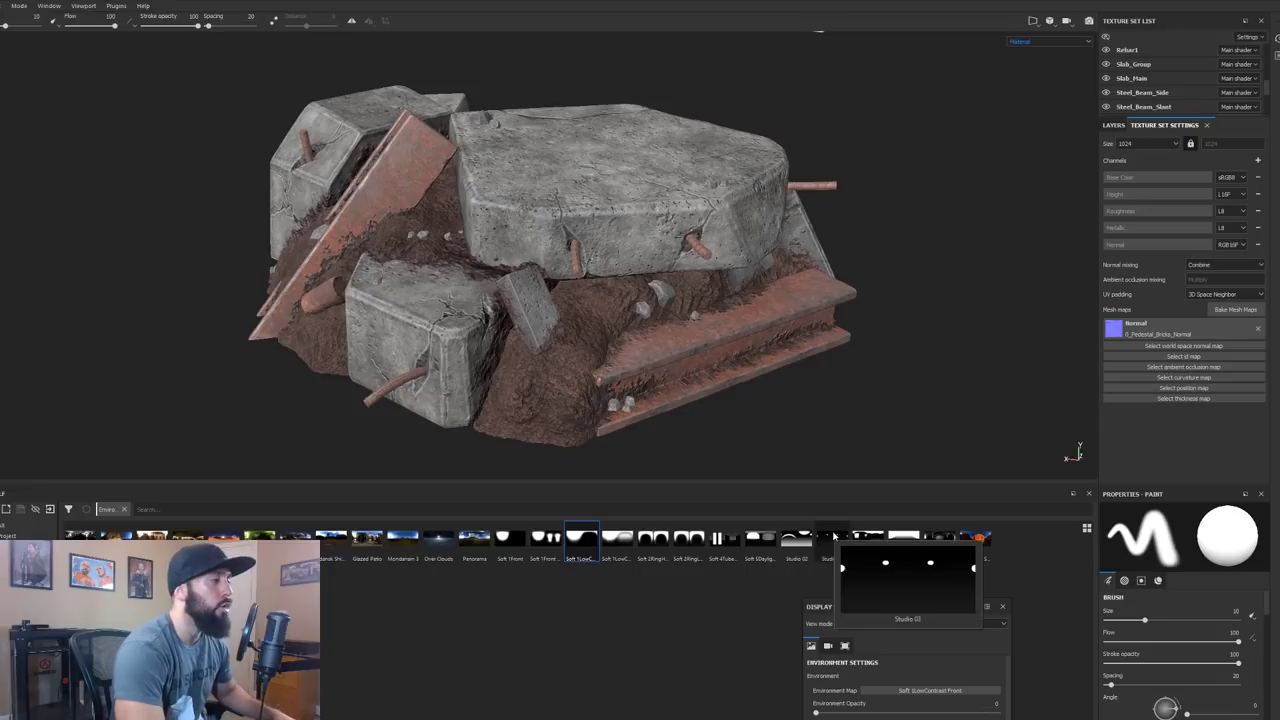
Light the scene with the Bonifacio Street environment map and rotate the environment around the rubble
mouse_move(386, 554)
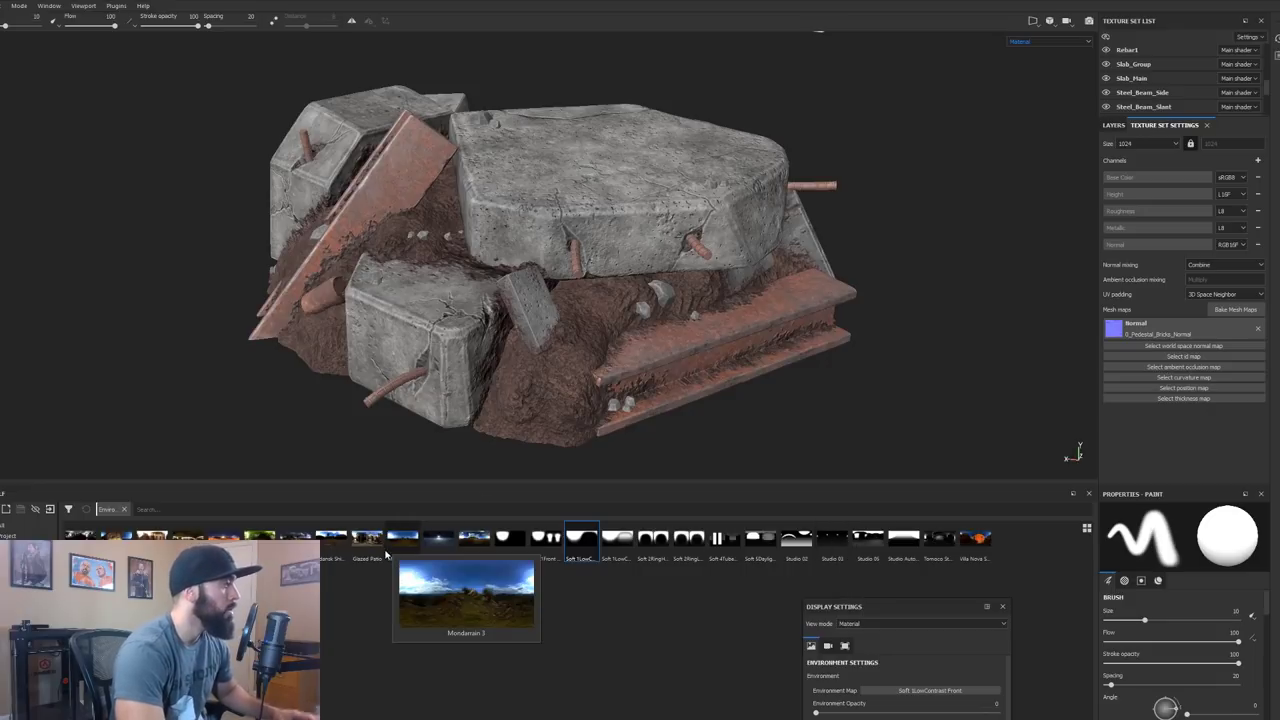
mouse_move(279, 549)
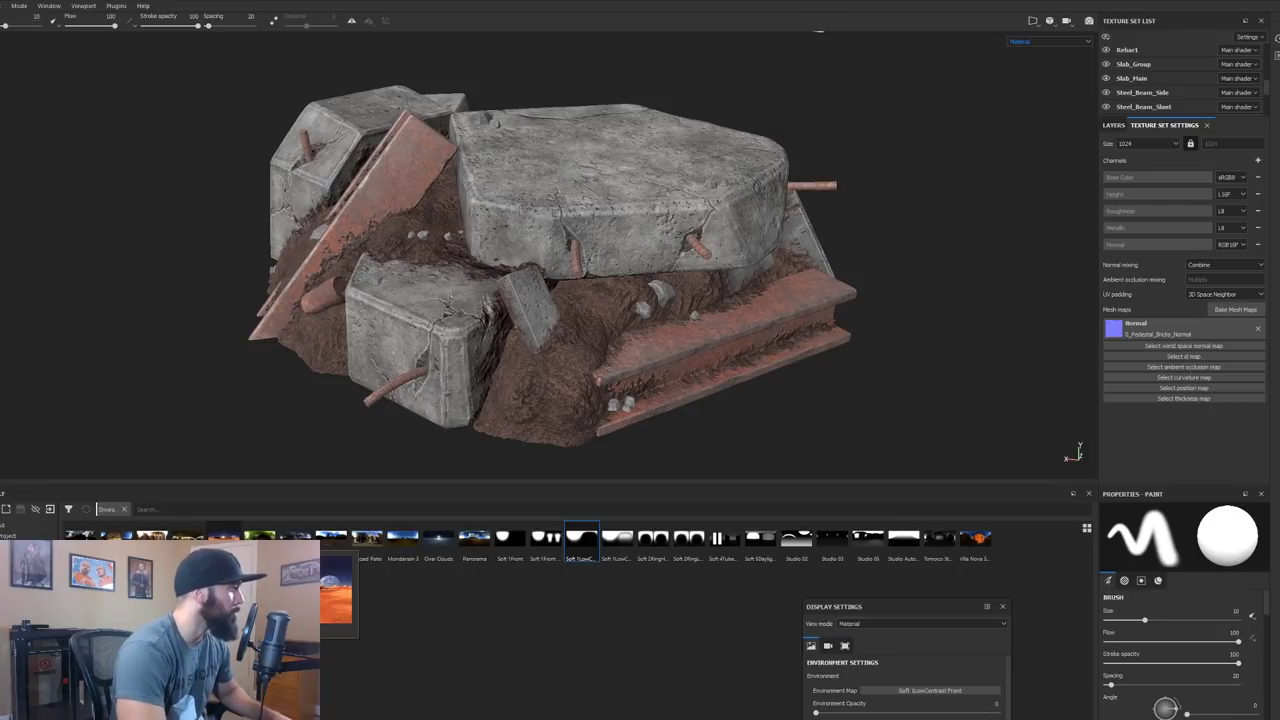
left_click_drag(152, 537, 129, 349)
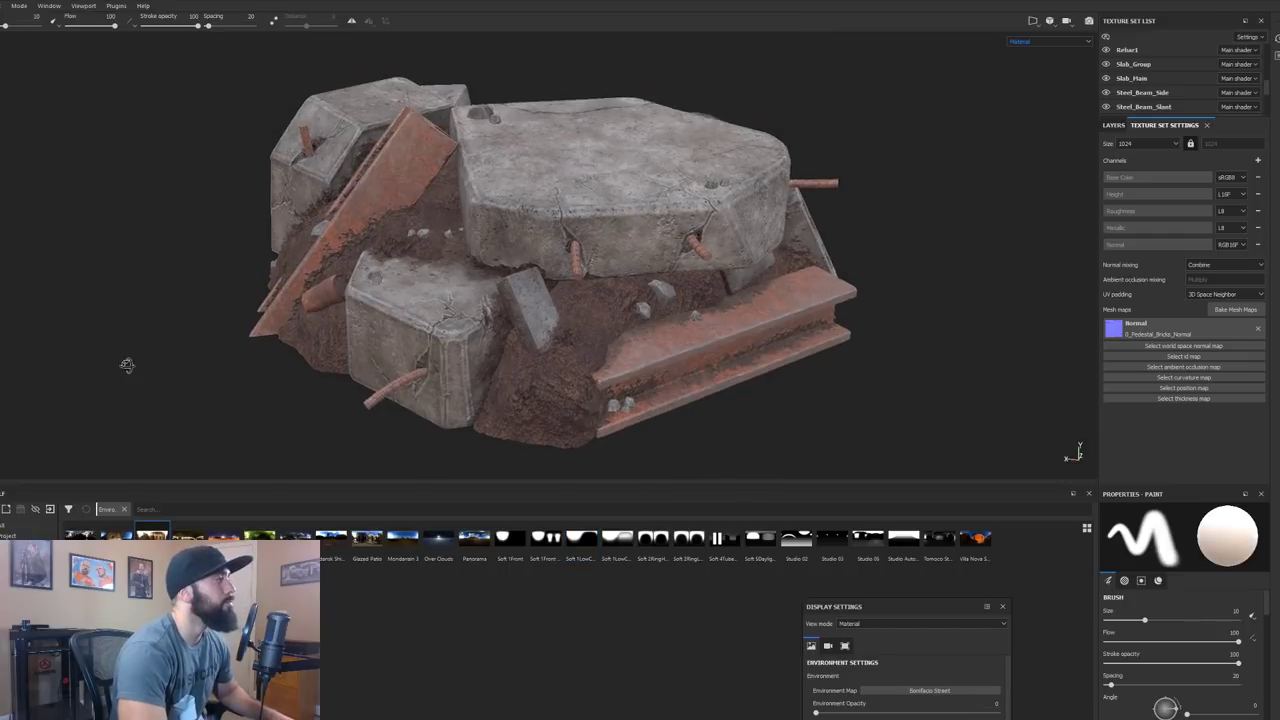
right_click_drag(133, 352, 268, 347, "shift")
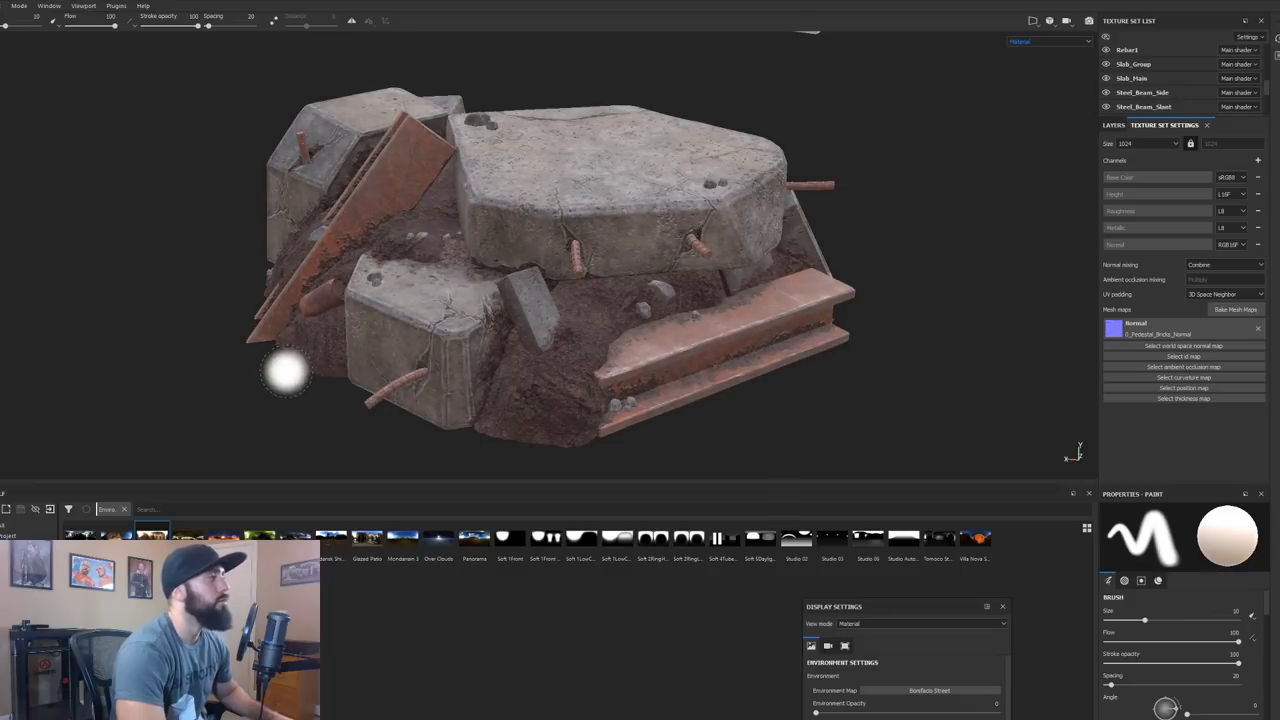
left_click_drag(257, 372, 245, 345, "alt")
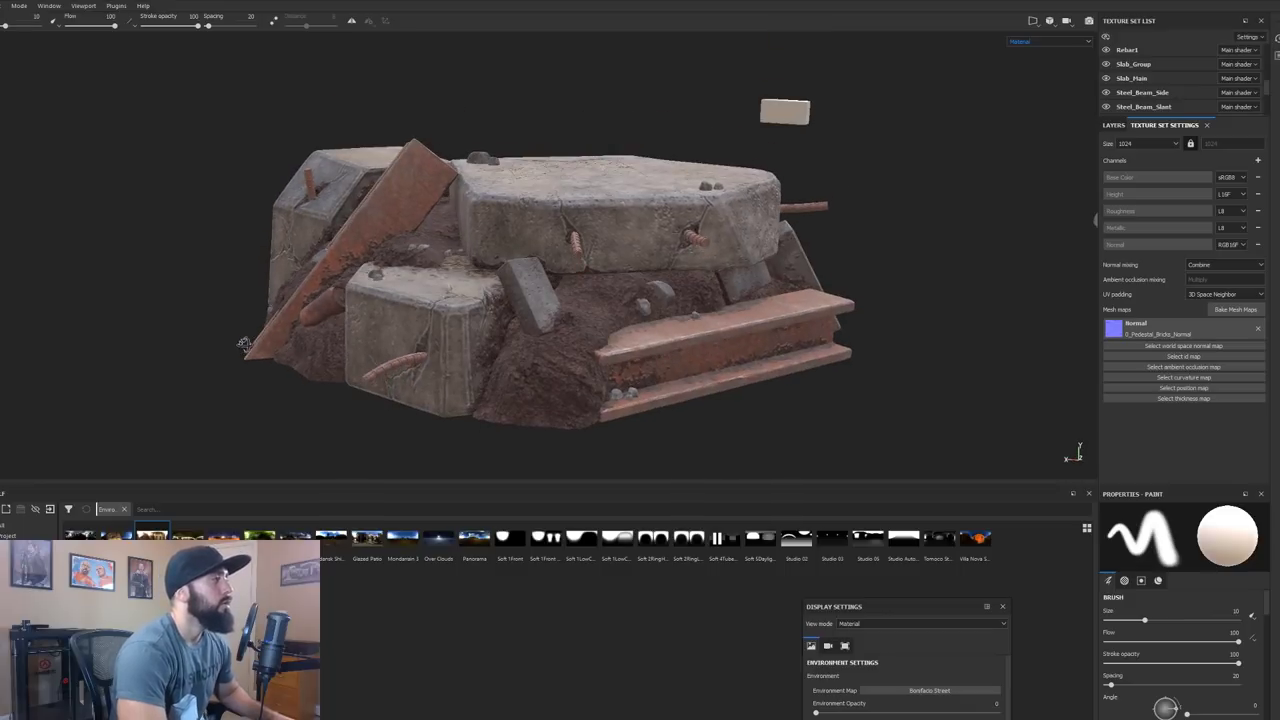
Render the scene with Iray, framed on the side of the rubble where the steel beam stands upright
left_click(1090, 22)
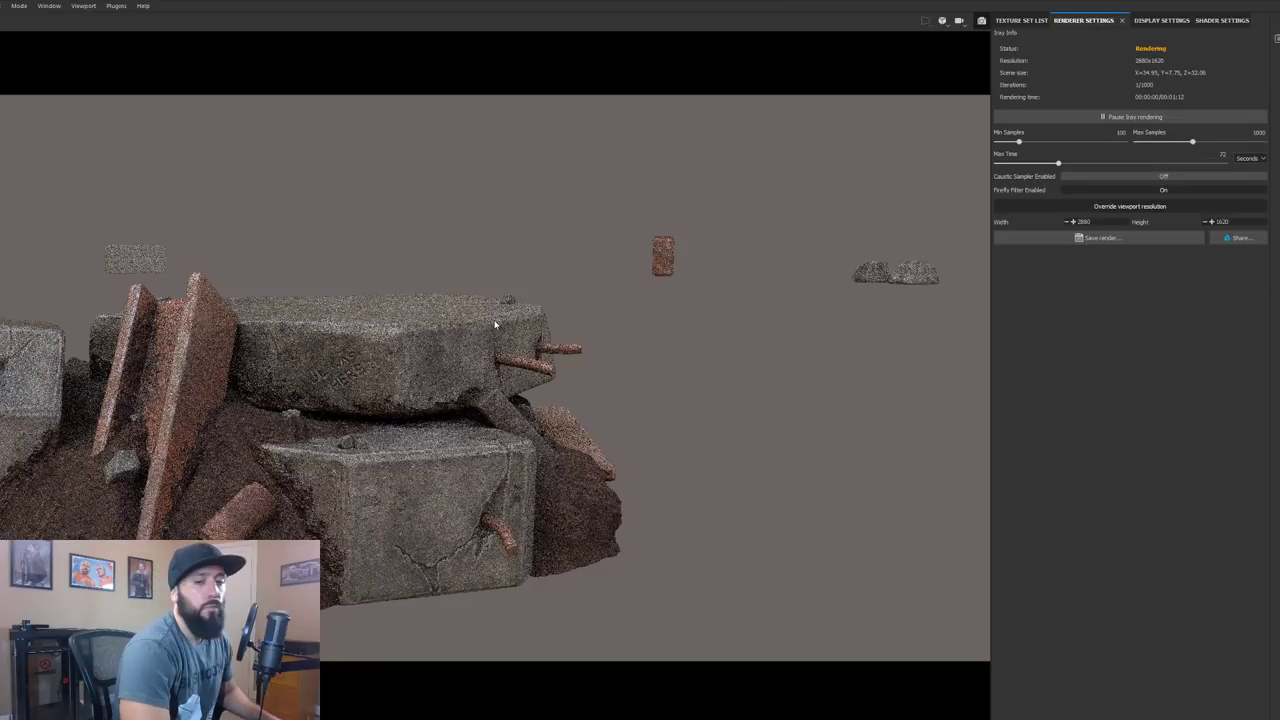
middle_click_drag(783, 314, 843, 316, "alt")
scroll(623, 355, "up", 1)
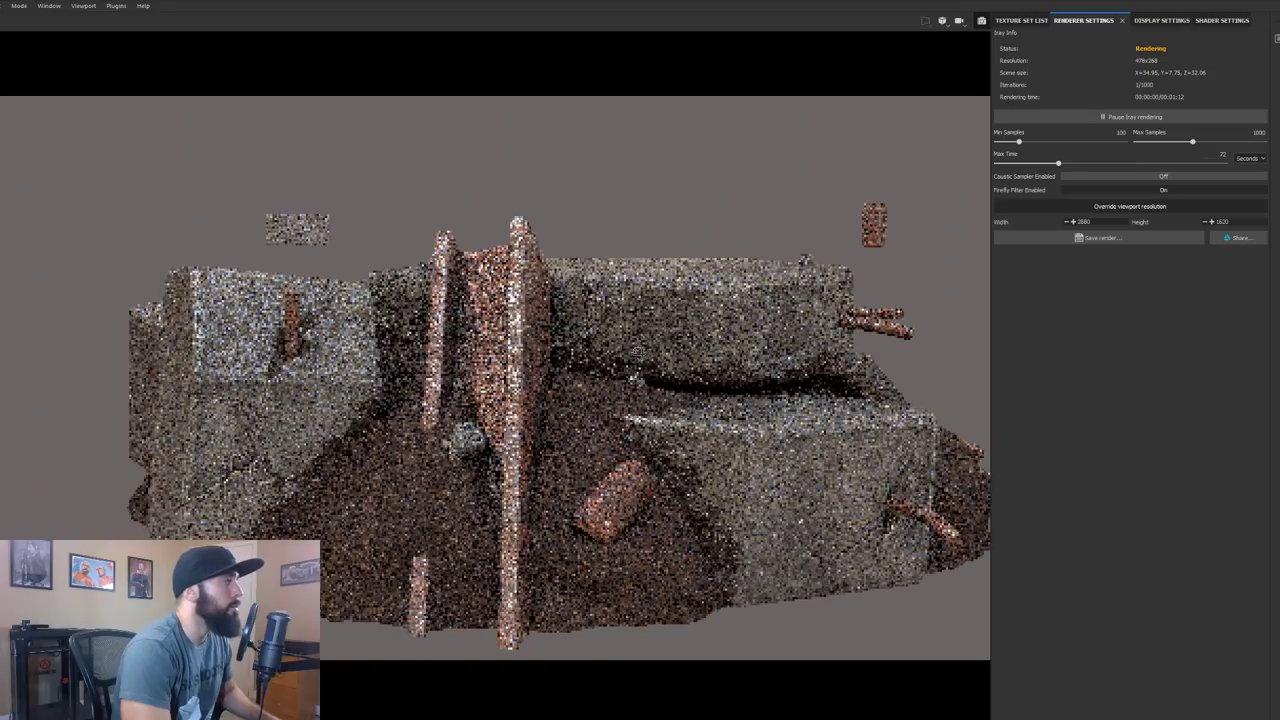
mouse_move(652, 350)
left_mouse_down("alt")
mouse_move(562, 373)
mouse_move(650, 348)
left_mouse_up("alt")
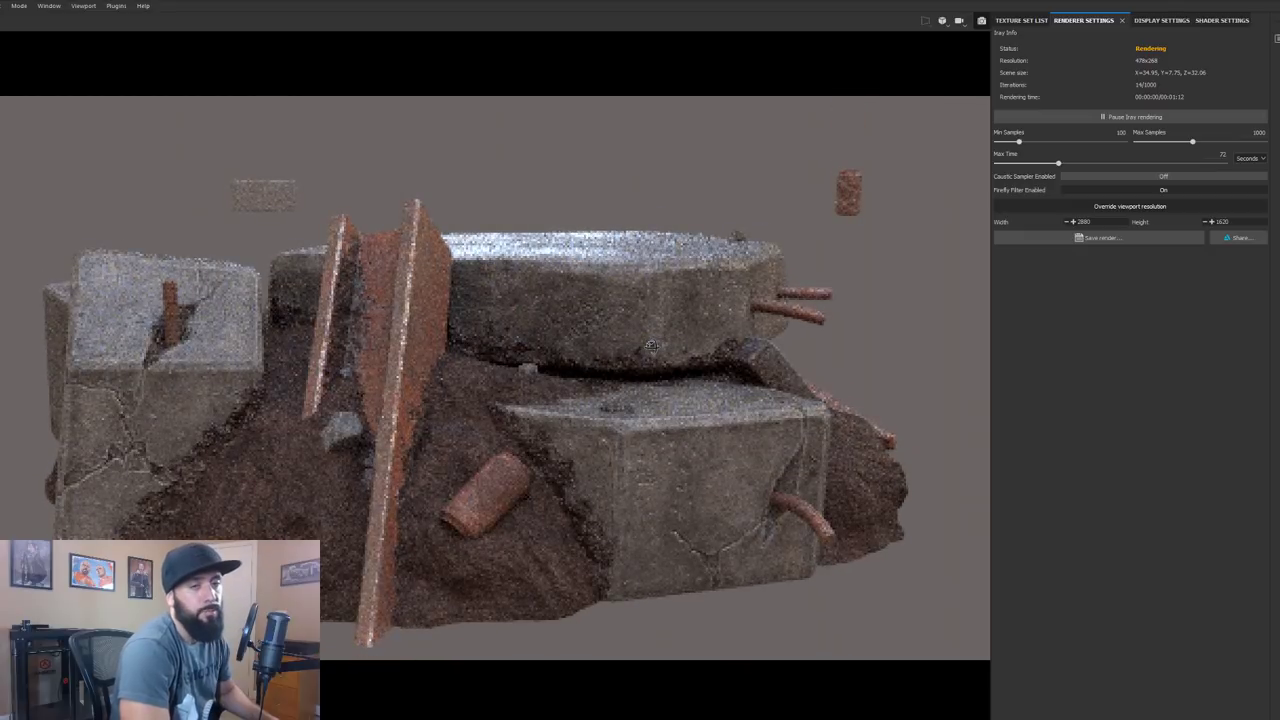
middle_click_drag(693, 340, 750, 338, "alt")
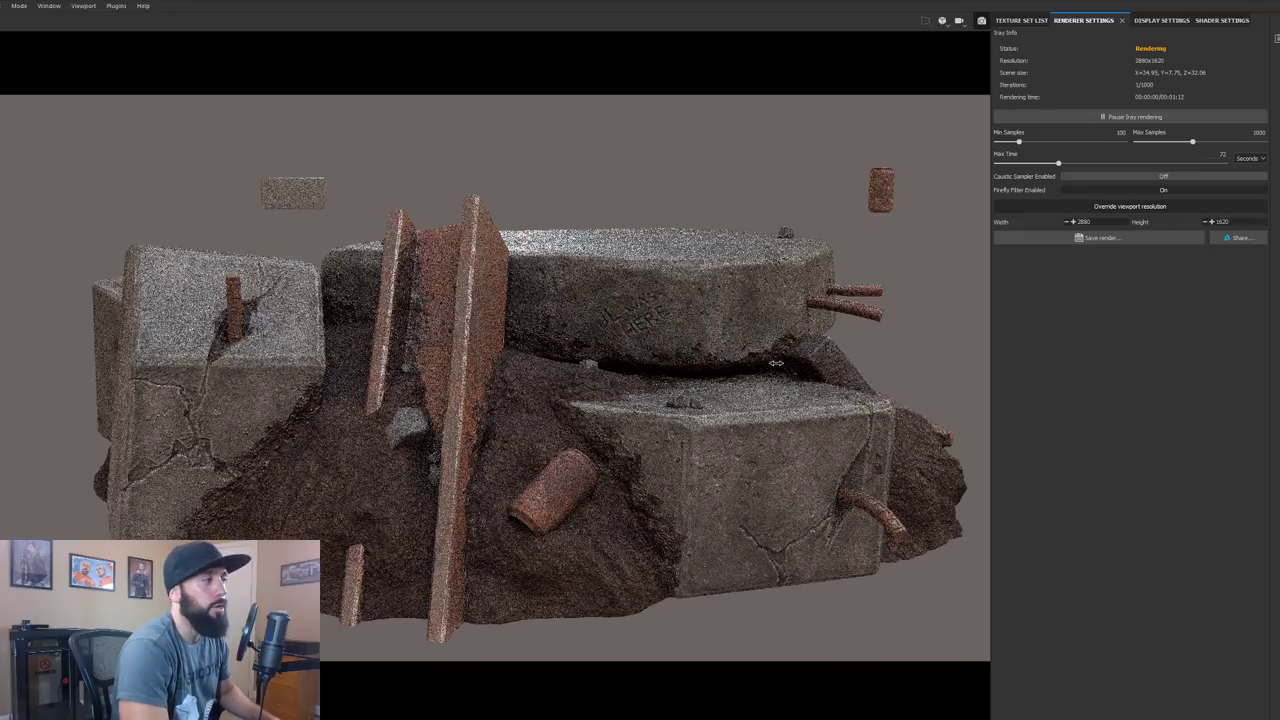
left_click_drag(765, 363, 790, 363, "alt")
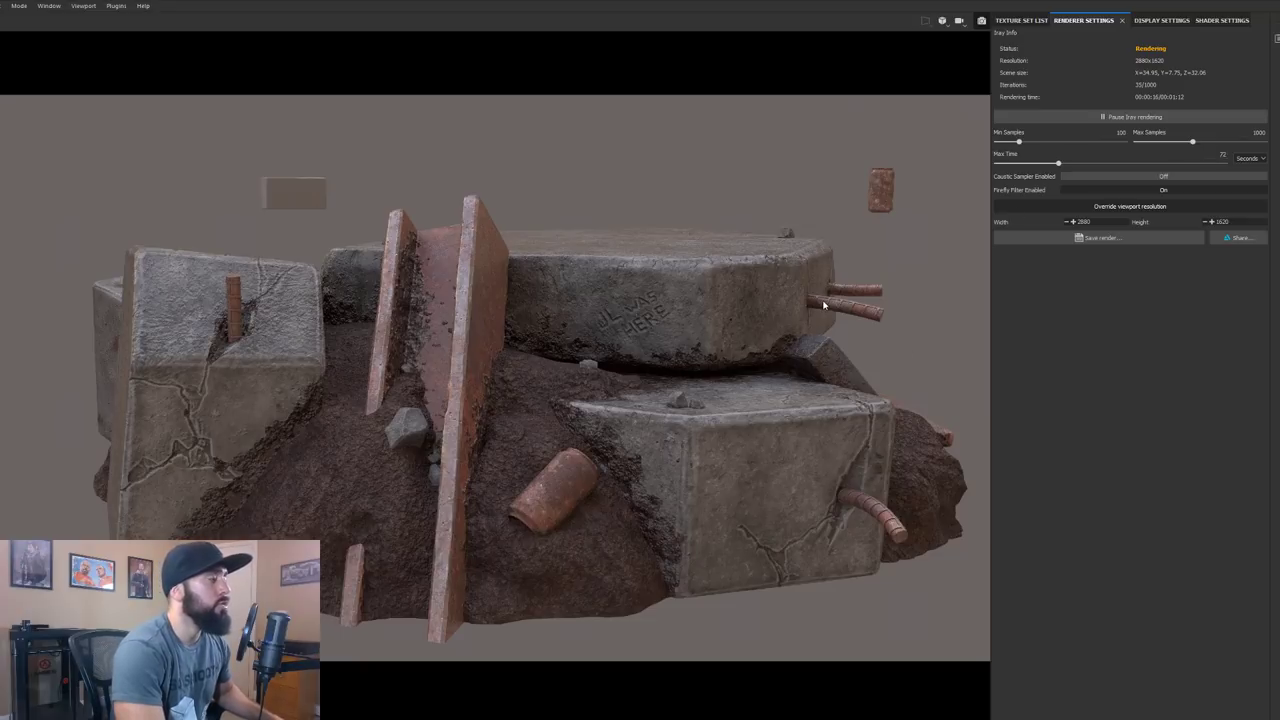
Compare the render background without and with the dome's Clear color, and toggle Ground on and off
left_click(1160, 20)
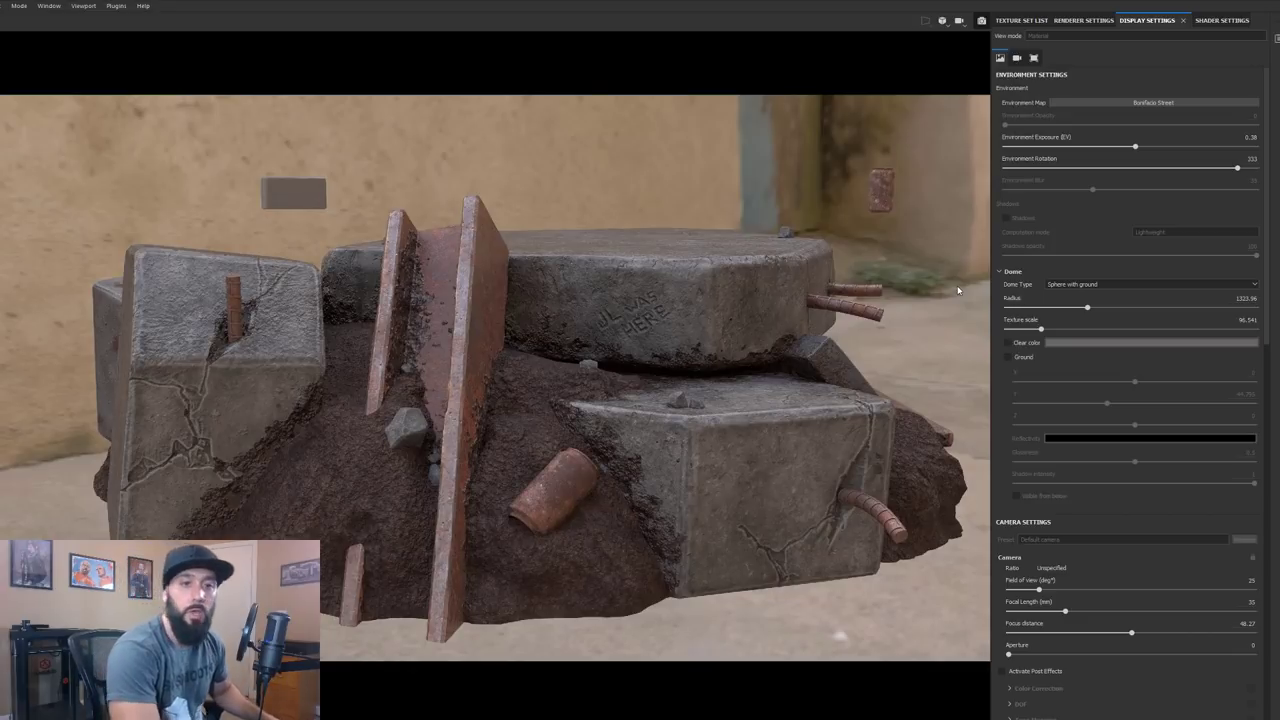
left_click(1007, 342)
left_click(1008, 357)
left_click(1008, 357)
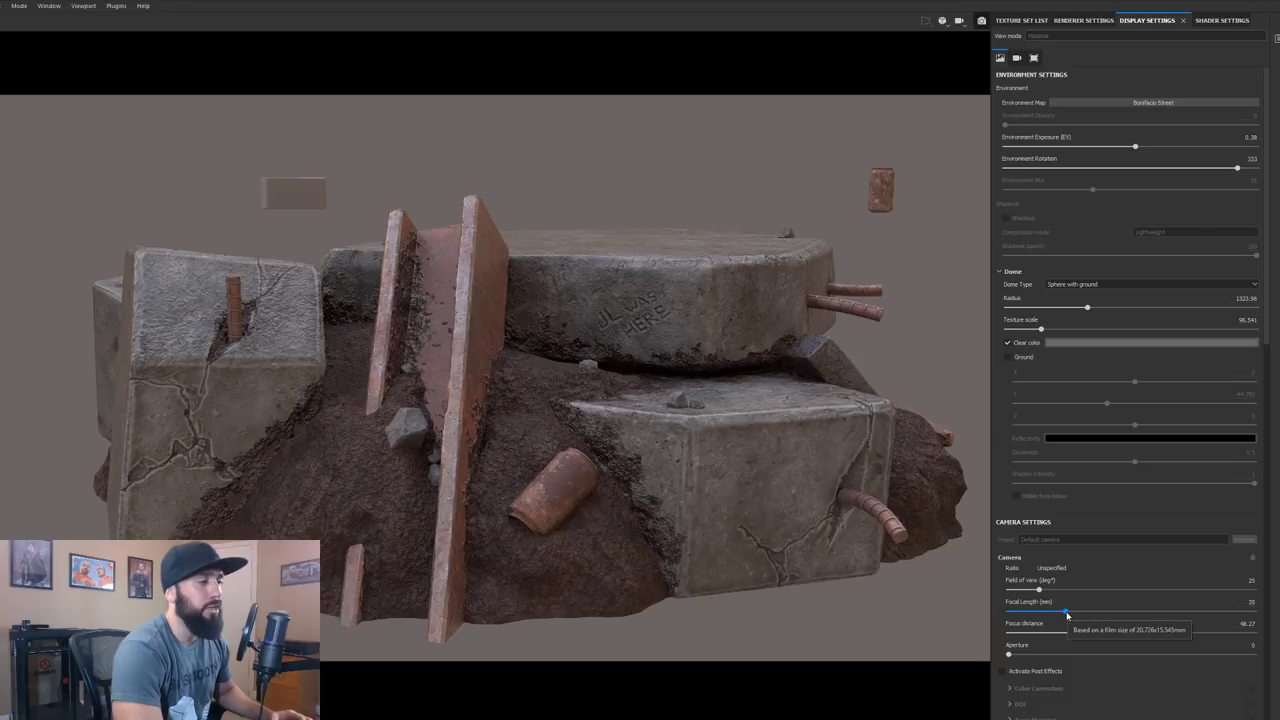
Try a 15 mm focal length for the camera and move in close to the rubble
left_click_drag(1067, 615, 1011, 601)
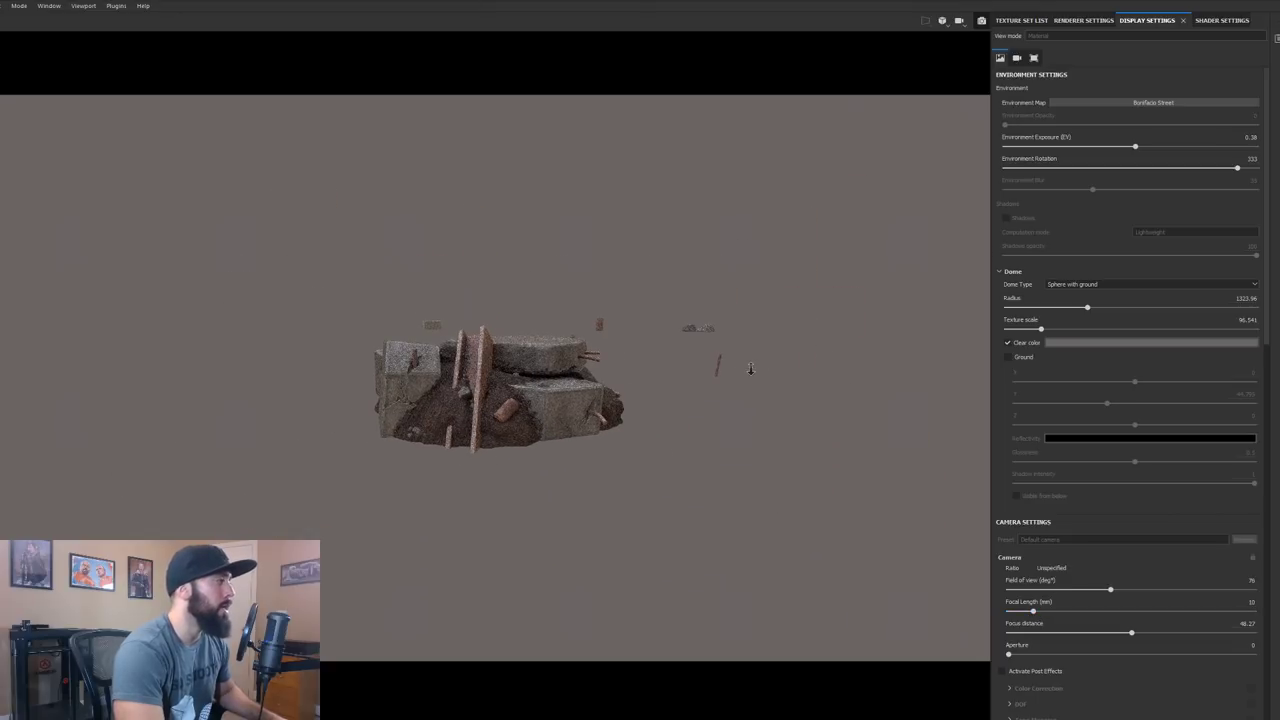
right_click_drag(768, 366, 1034, 320, "alt")
right_click_drag(412, 350, 656, 326, "alt")
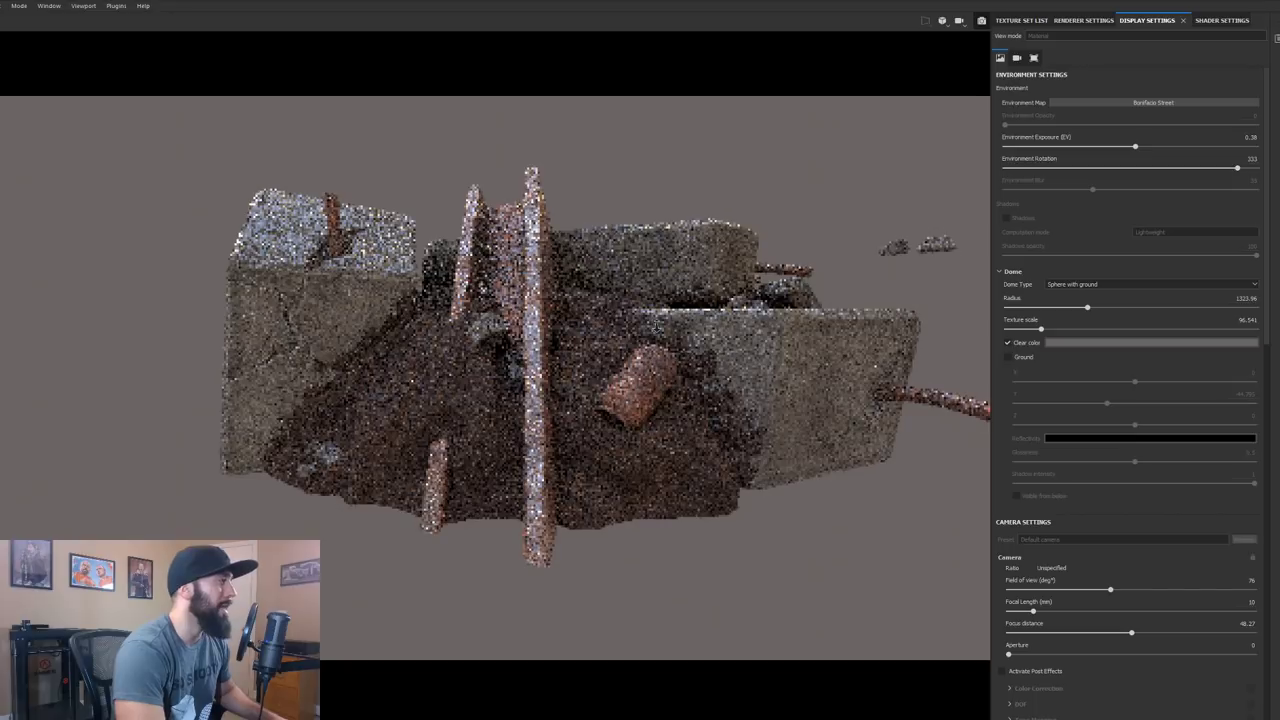
scroll(722, 341, "up", 5)
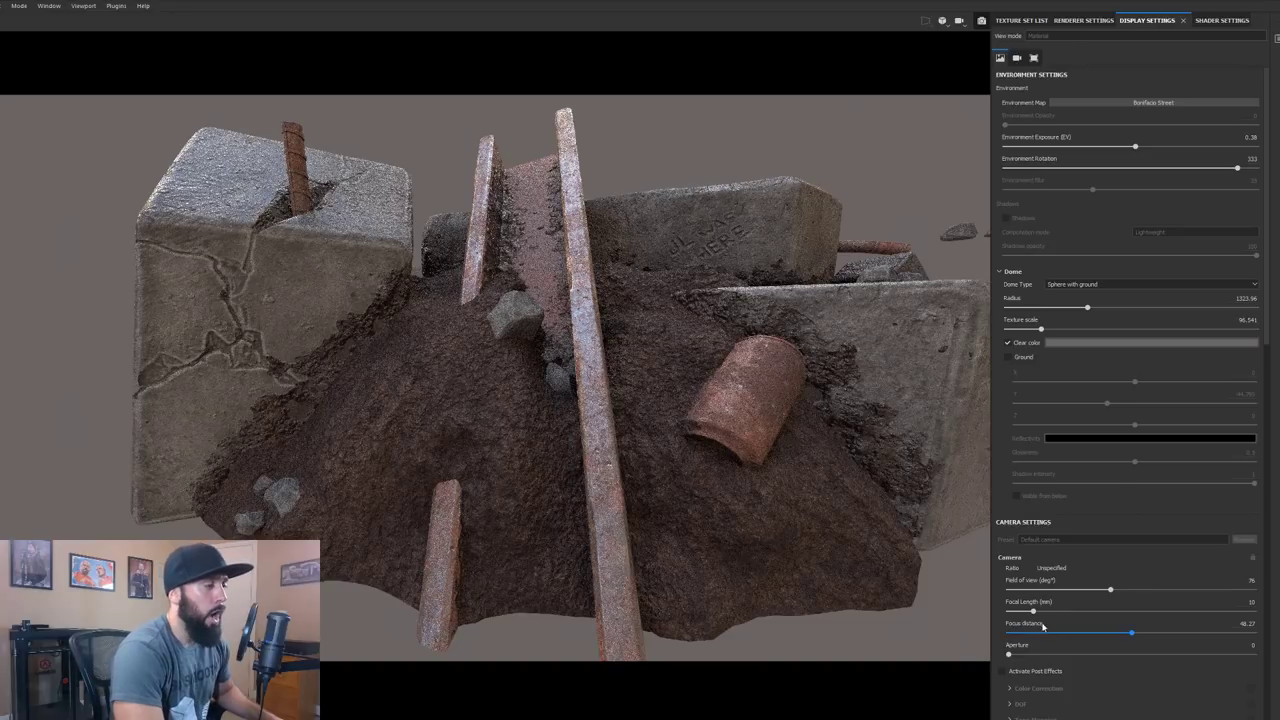
Set the camera's focal length to 62 mm and reframe the whole rubble base from a higher angle
left_click_drag(1036, 612, 1088, 616)
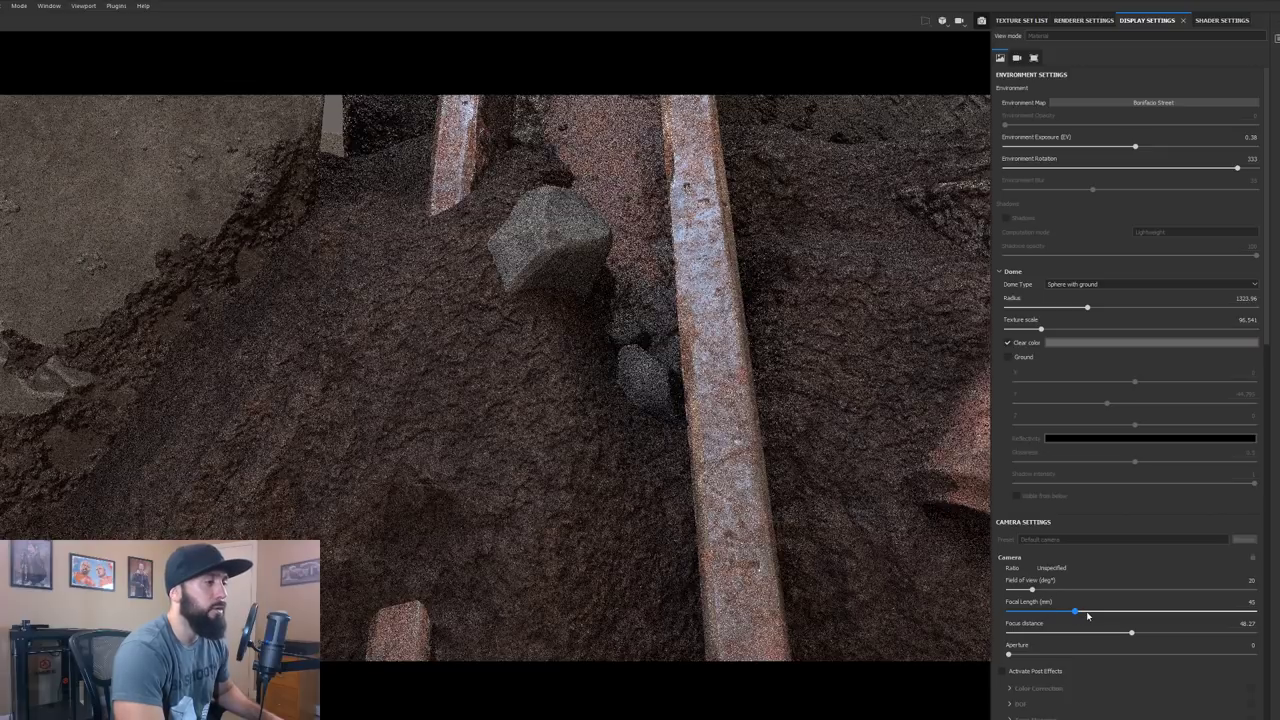
scroll(786, 443, "up", 2)
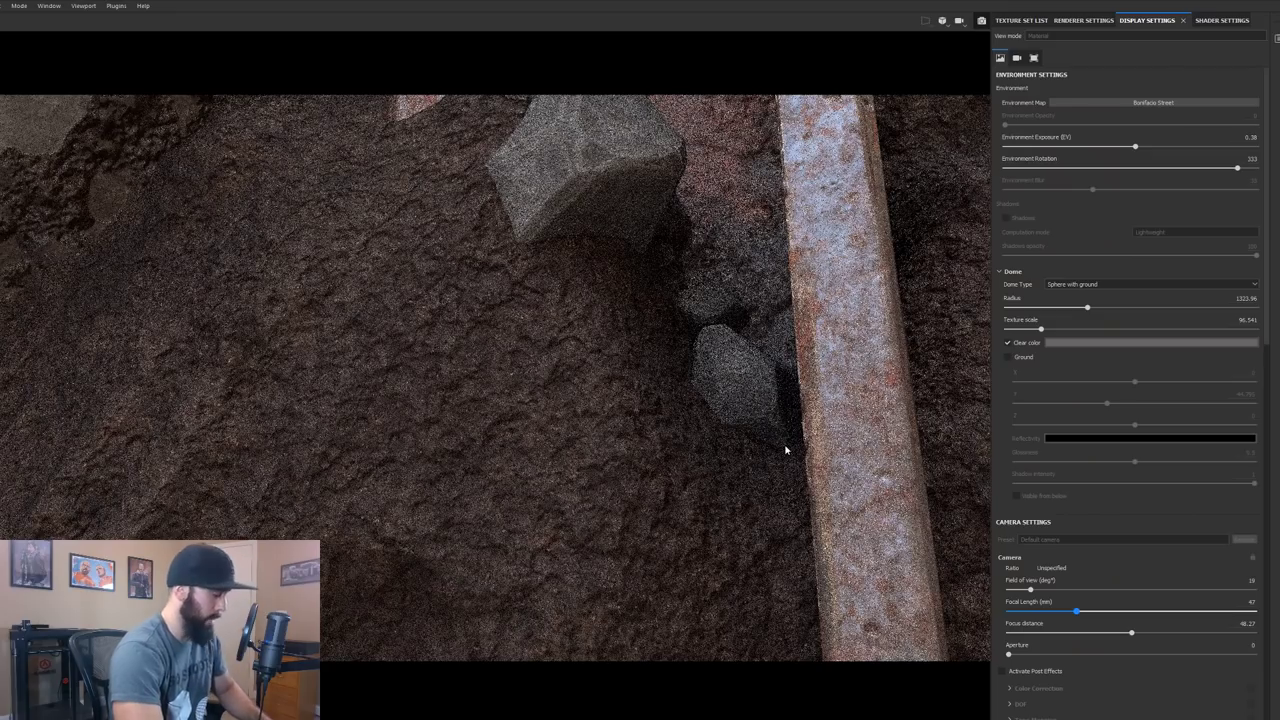
scroll(785, 449, "up", 2)
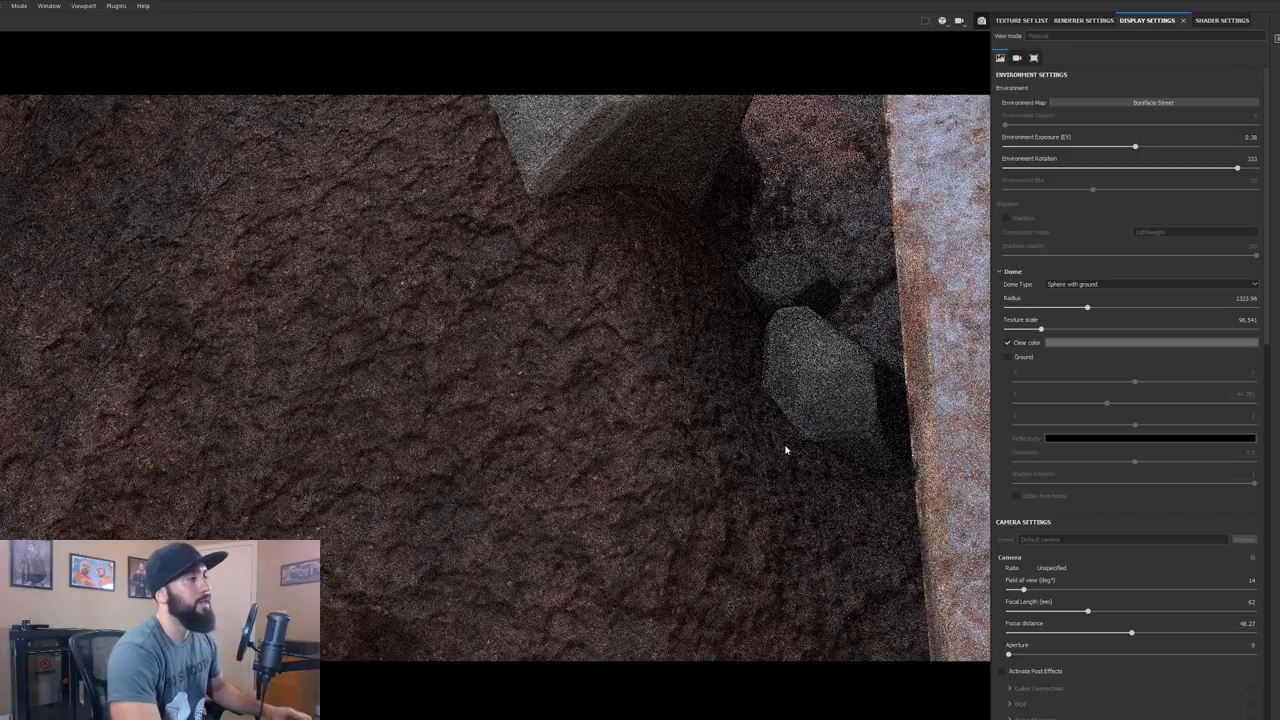
key("f")
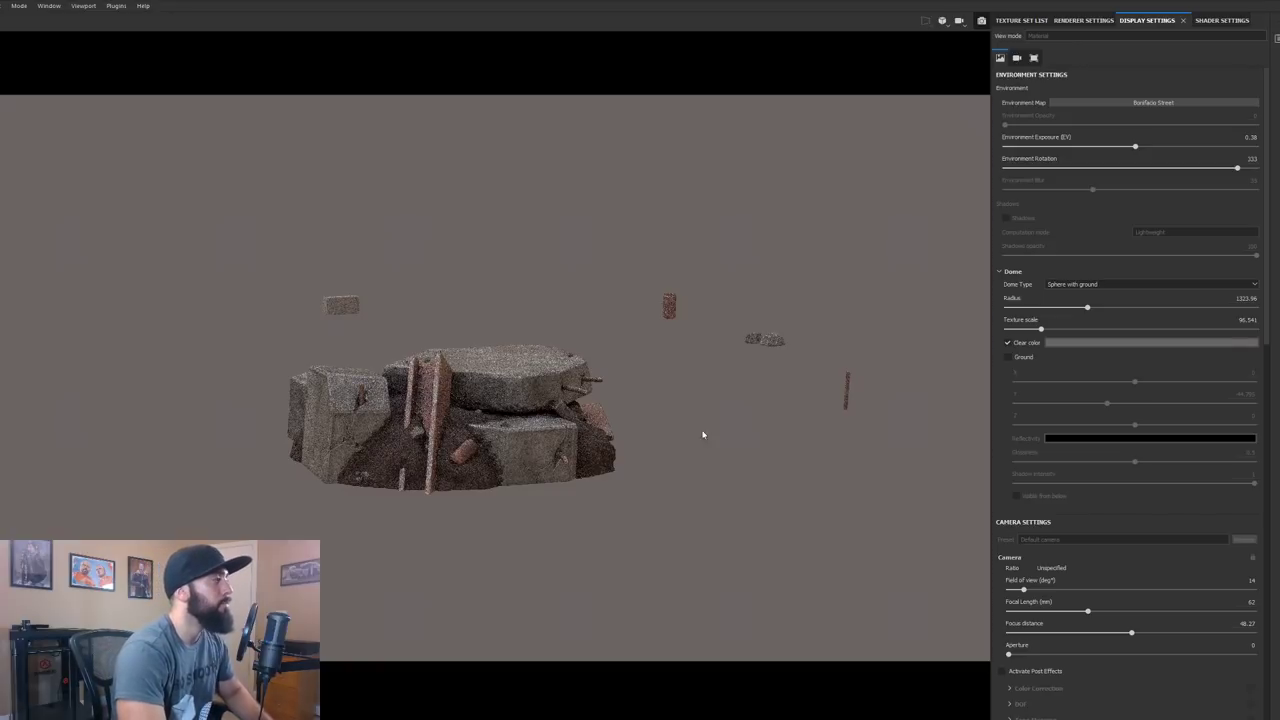
left_click_drag(639, 455, 600, 467, "alt")
right_click_drag(600, 467, 743, 437, "alt")
Activate the camera's post effects and open the Color Correction settings
left_click_drag(1267, 350, 1263, 467)
left_click(1000, 396)
left_click(1003, 394)
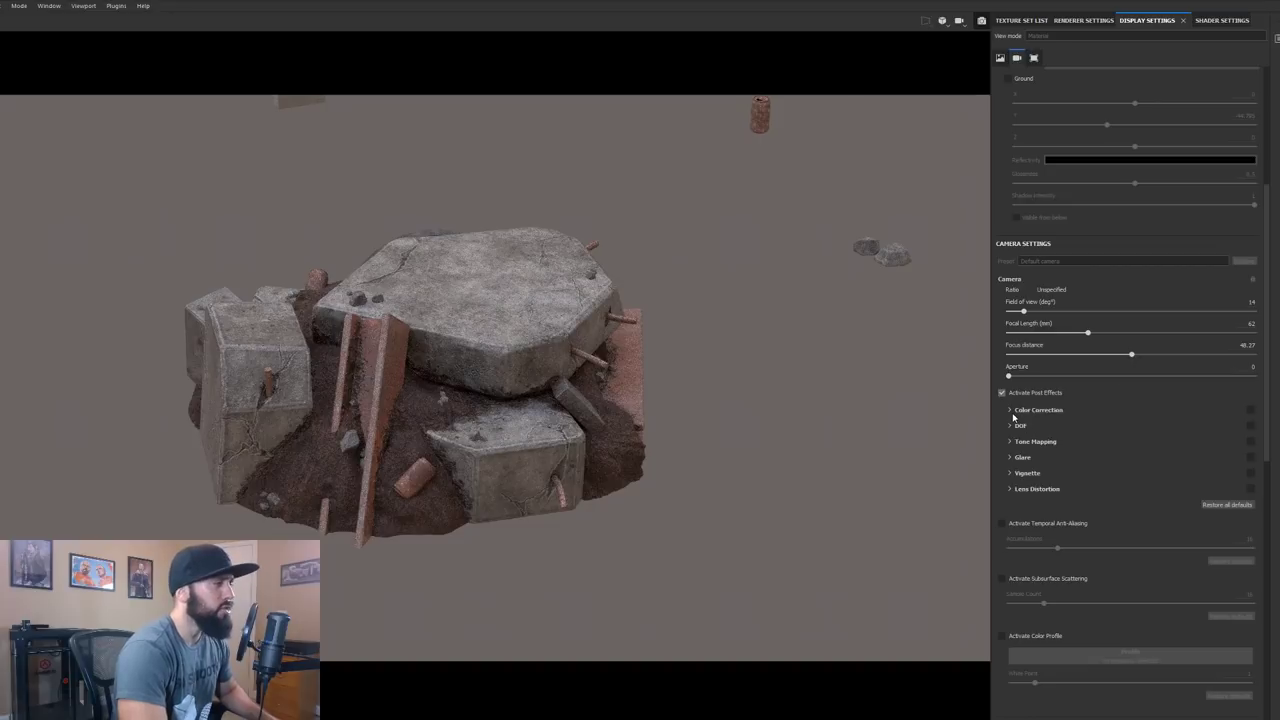
left_click(1011, 411)
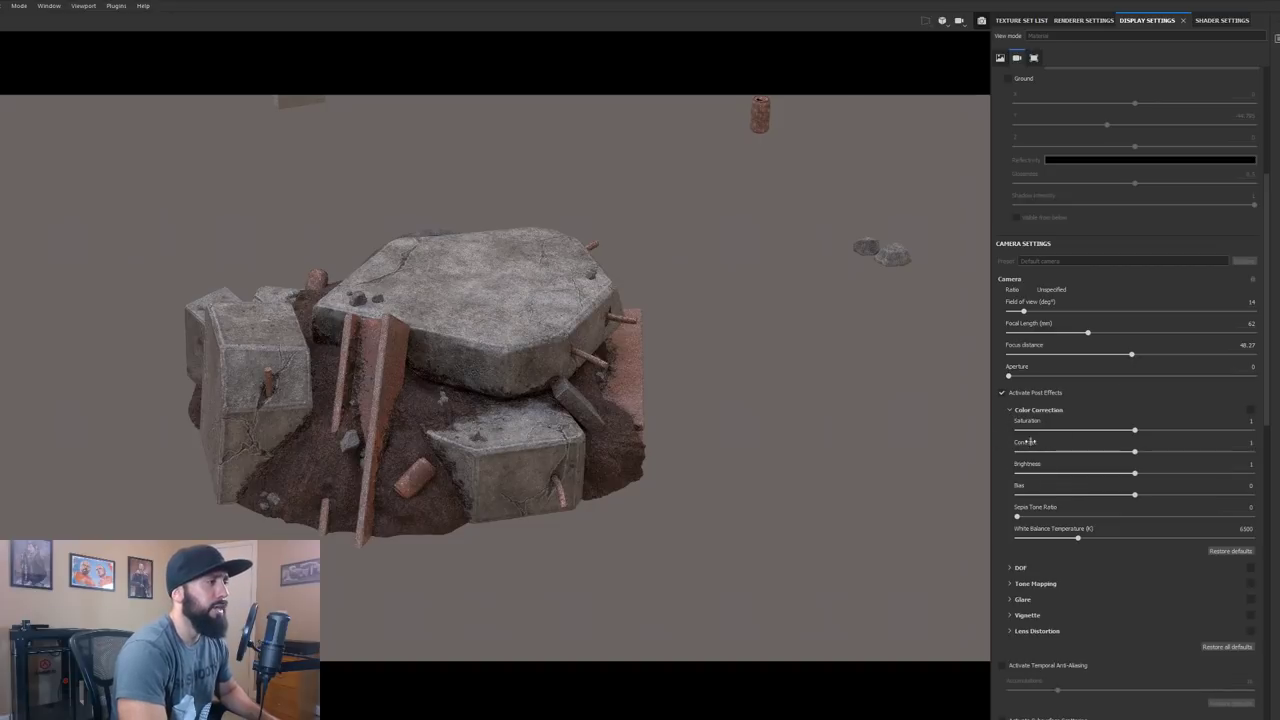